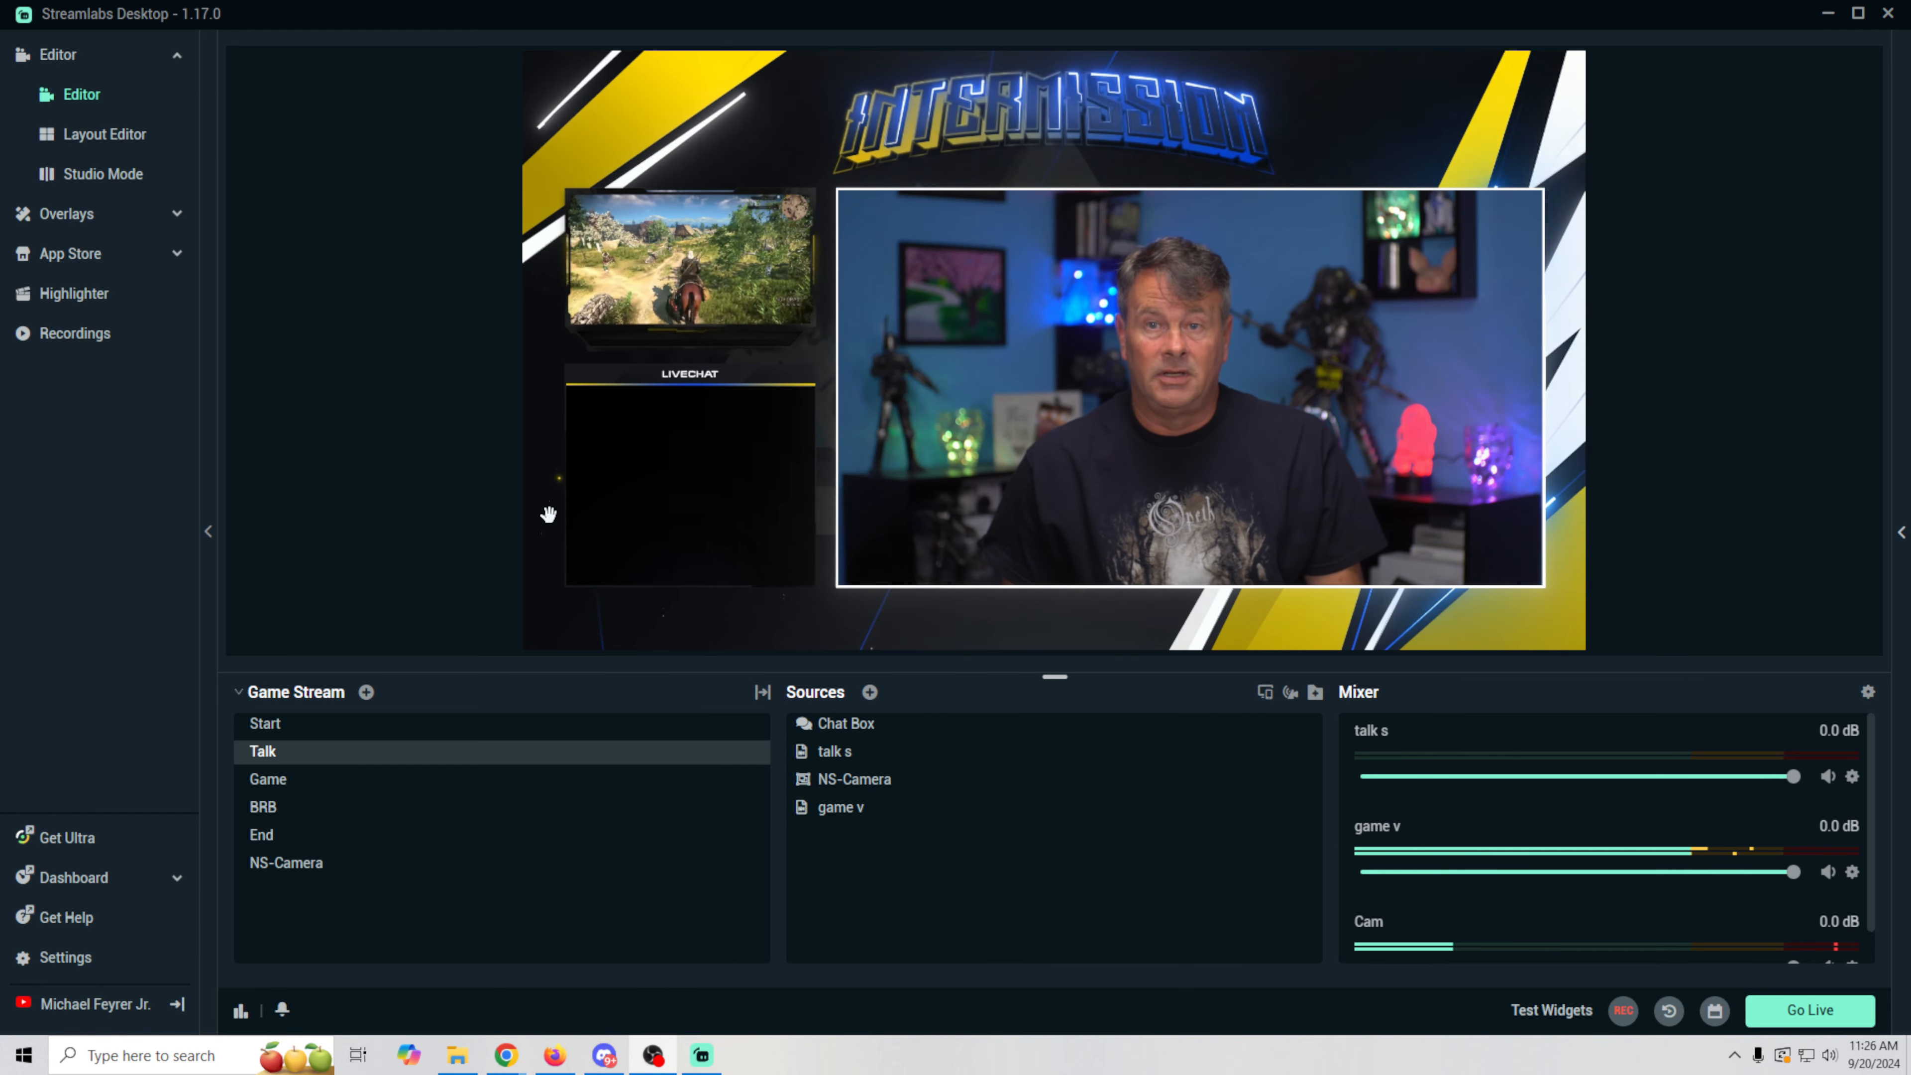
- Look through the Start, Talk, Game, BRB, End and NS-Camera scenes of the Game Stream collection
click(350, 724)
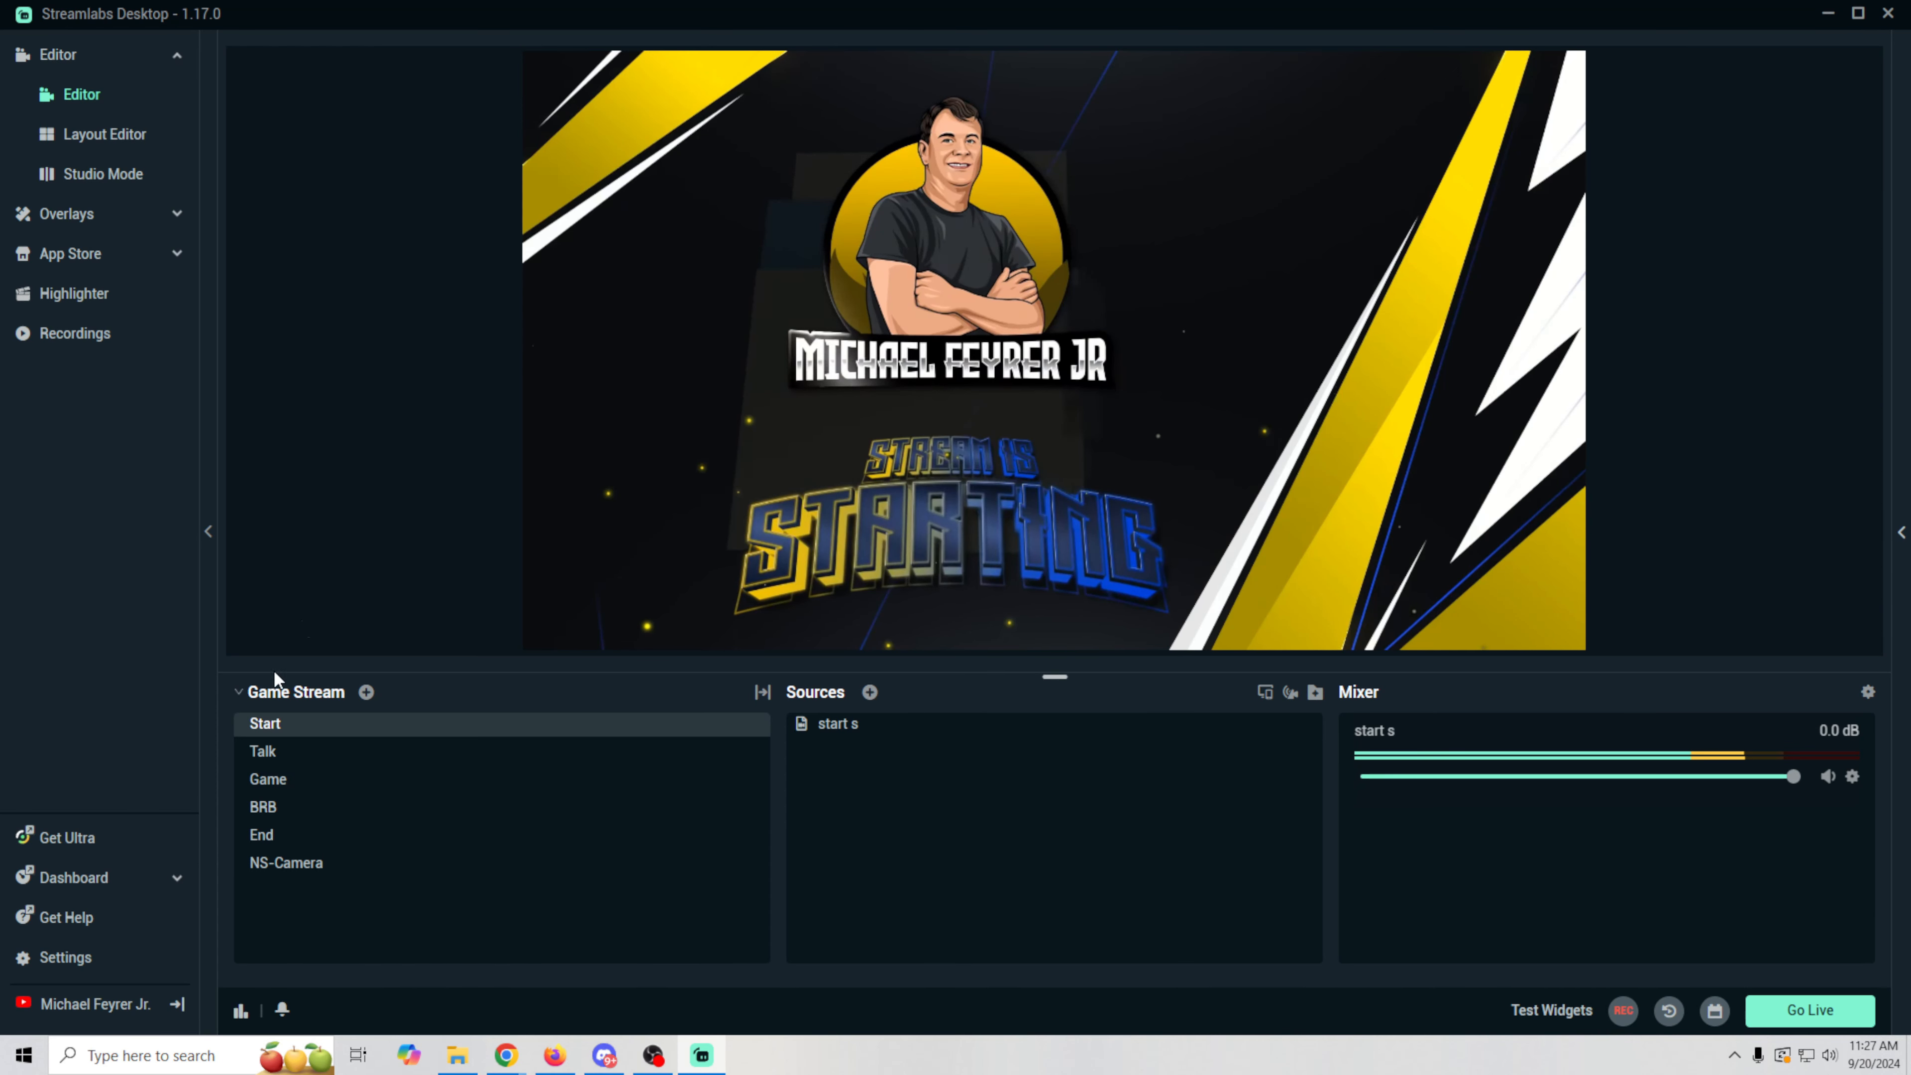
click(295, 753)
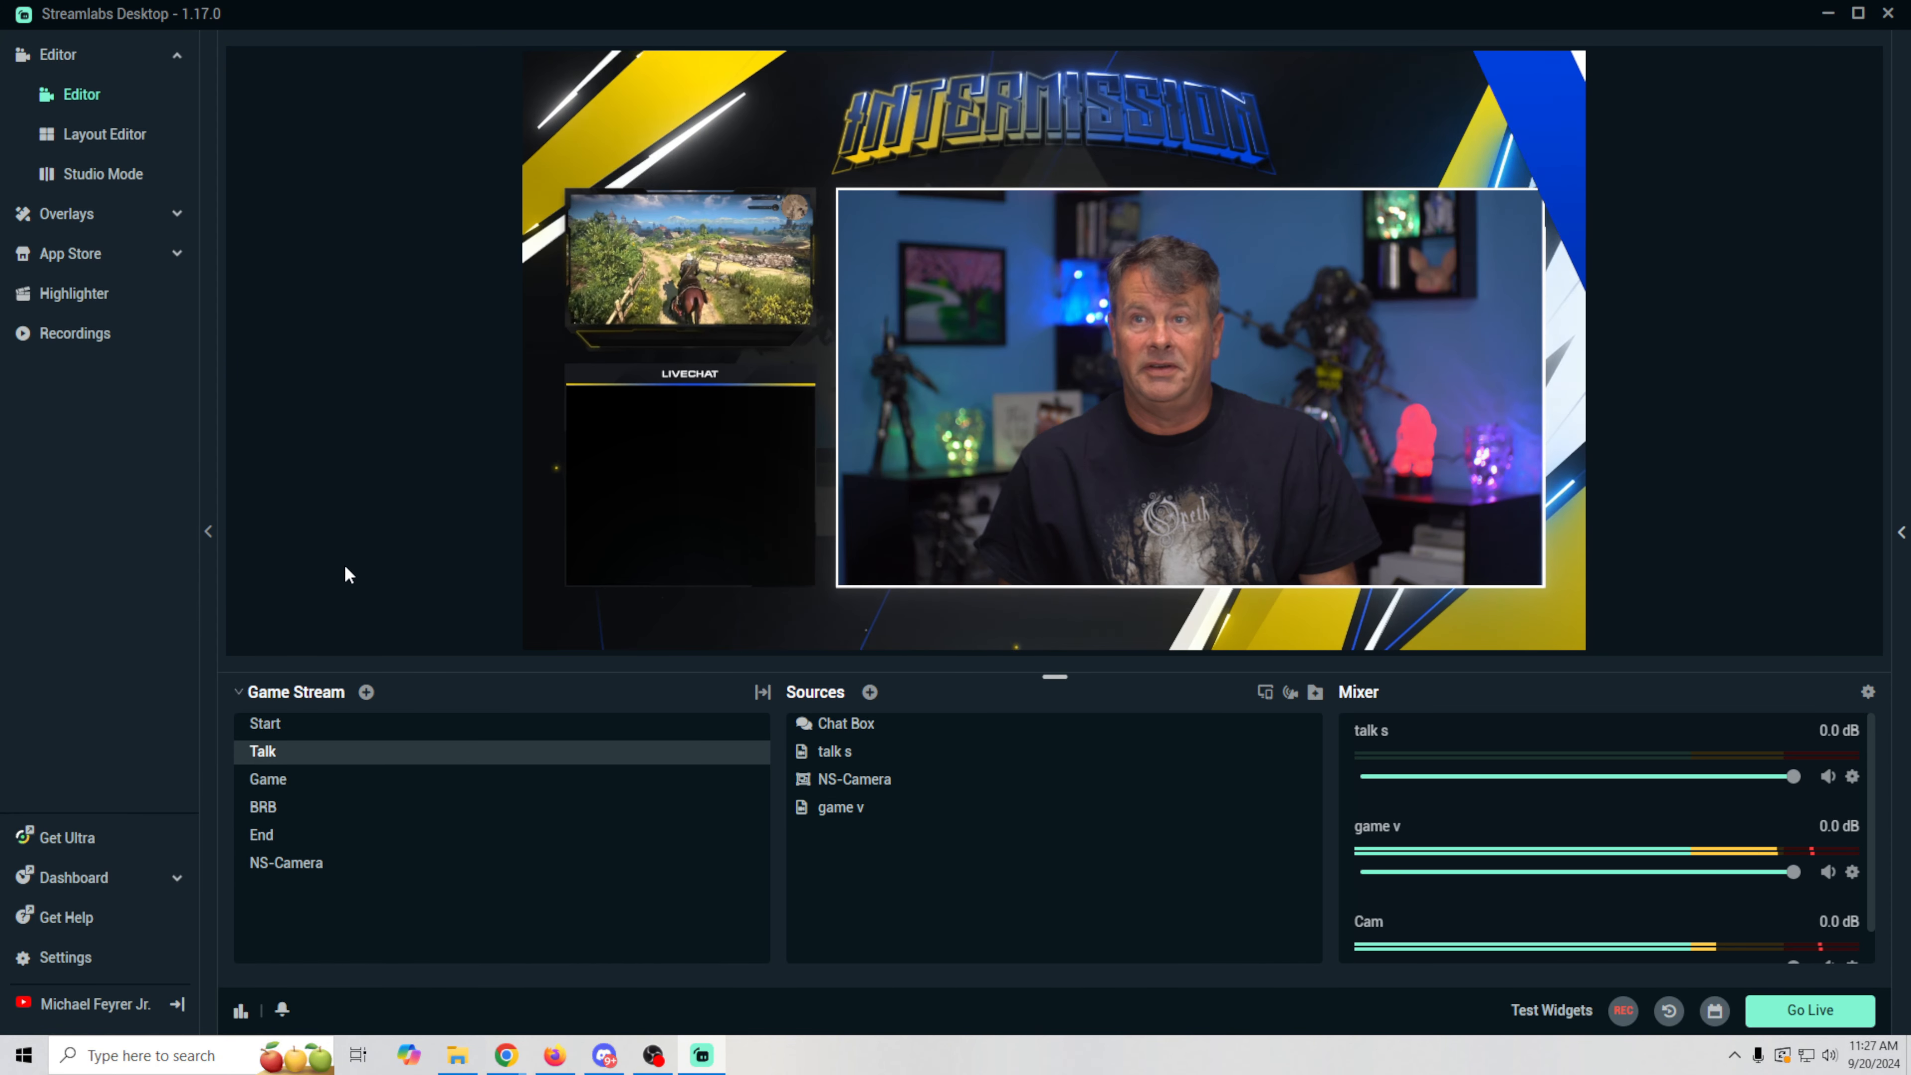
click(320, 781)
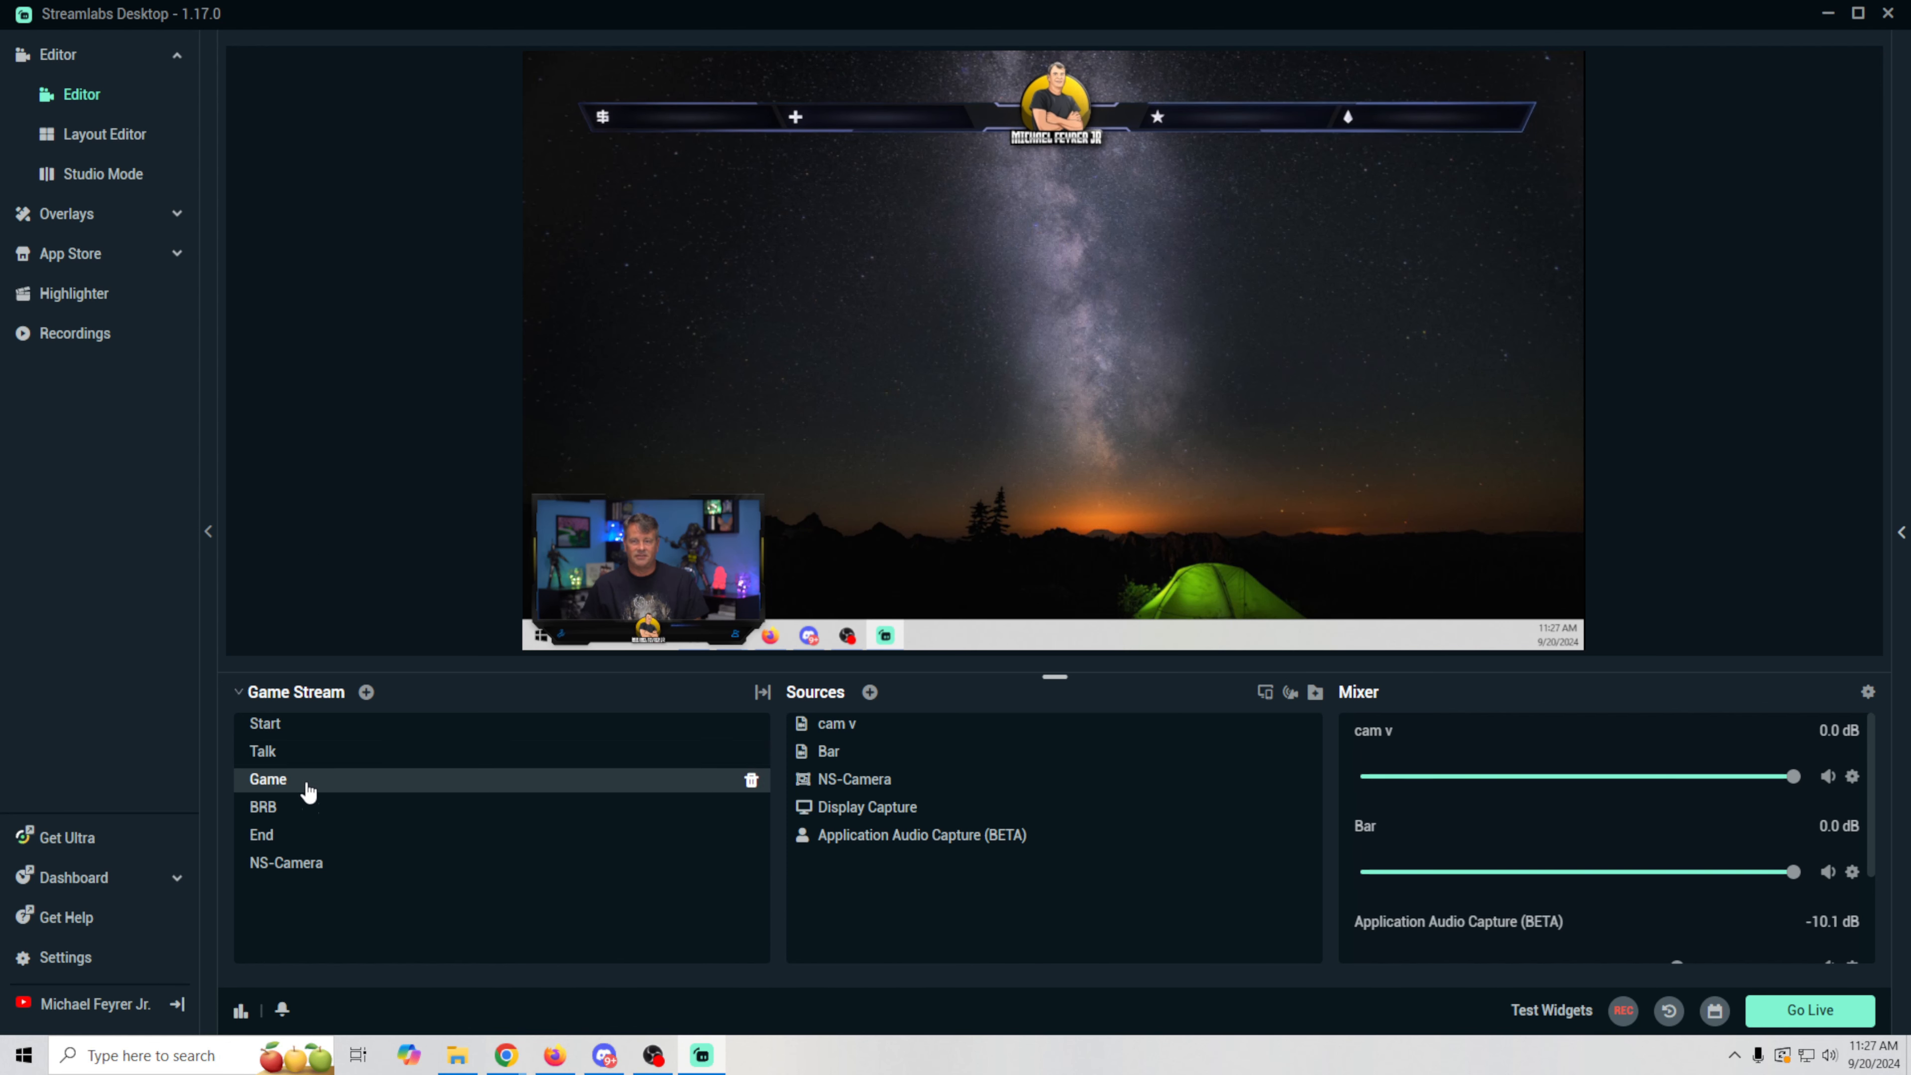
click(309, 808)
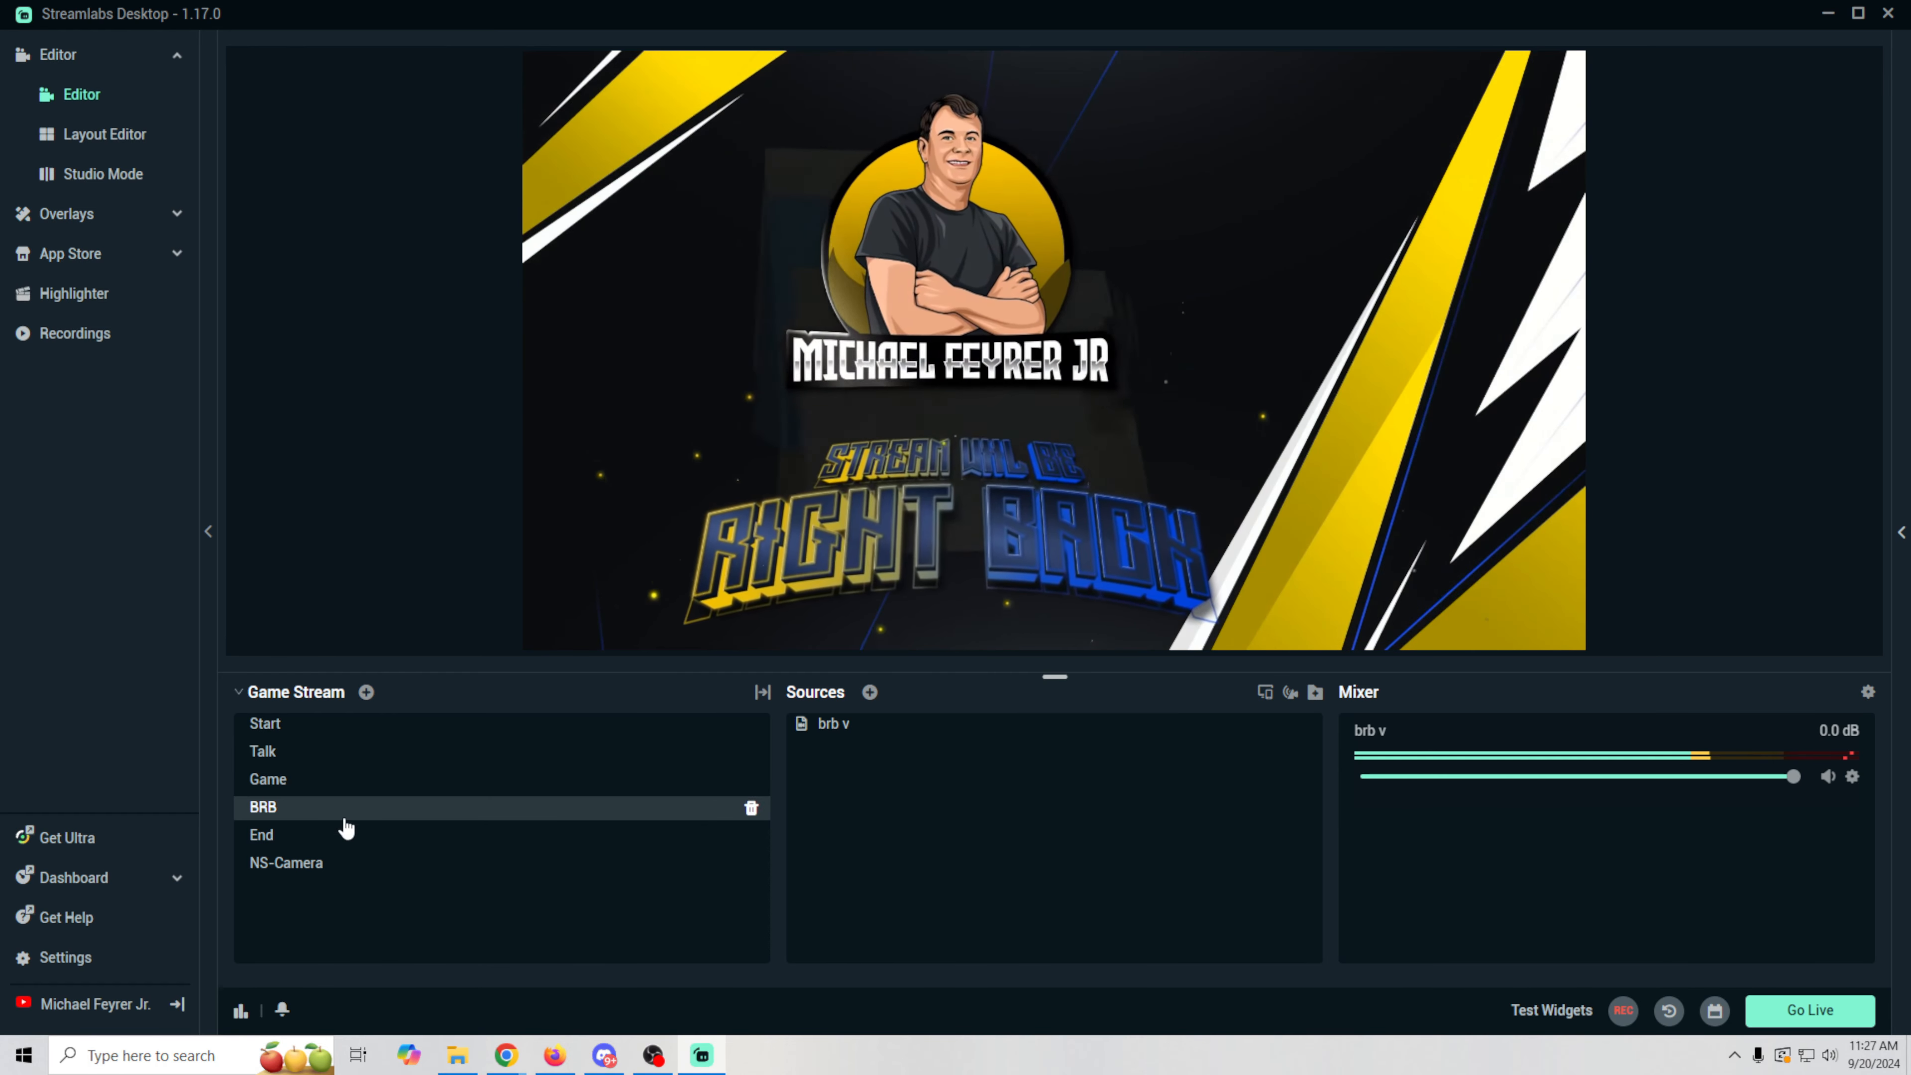
click(344, 834)
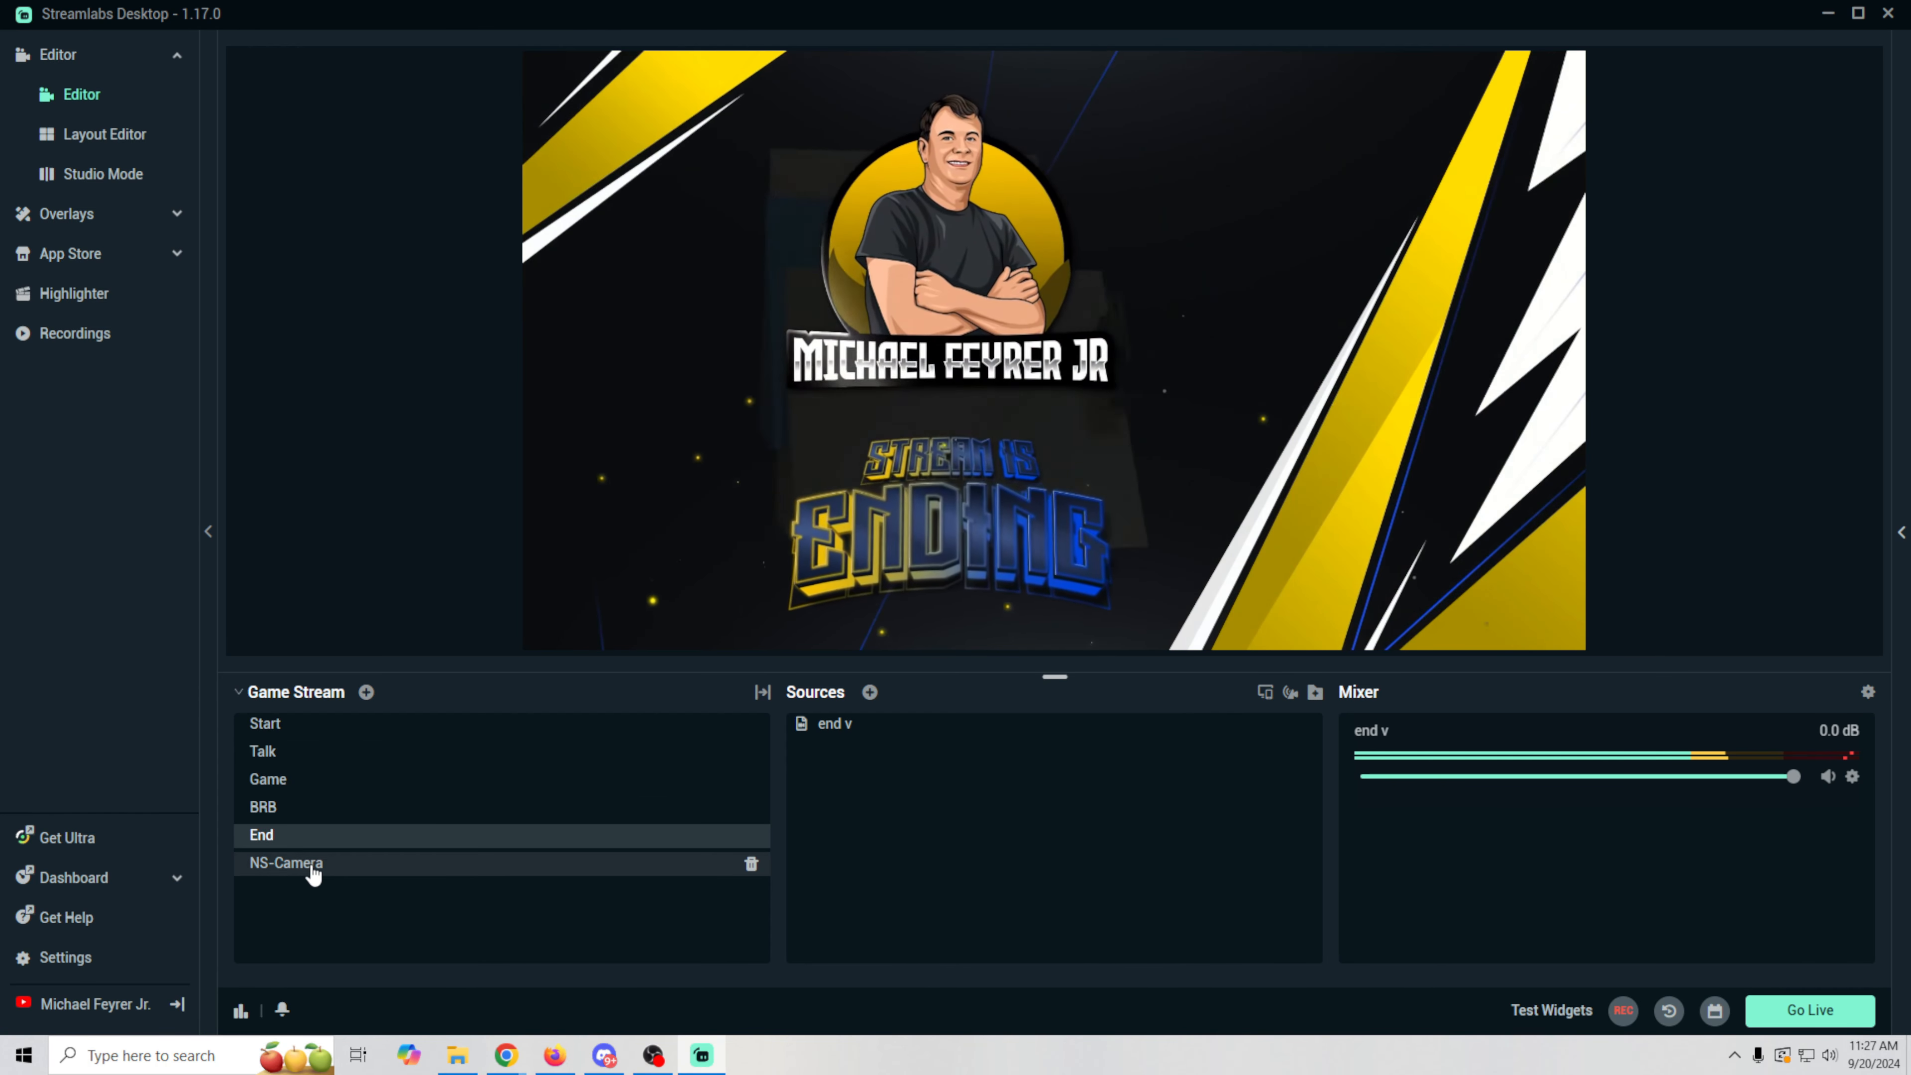
click(314, 872)
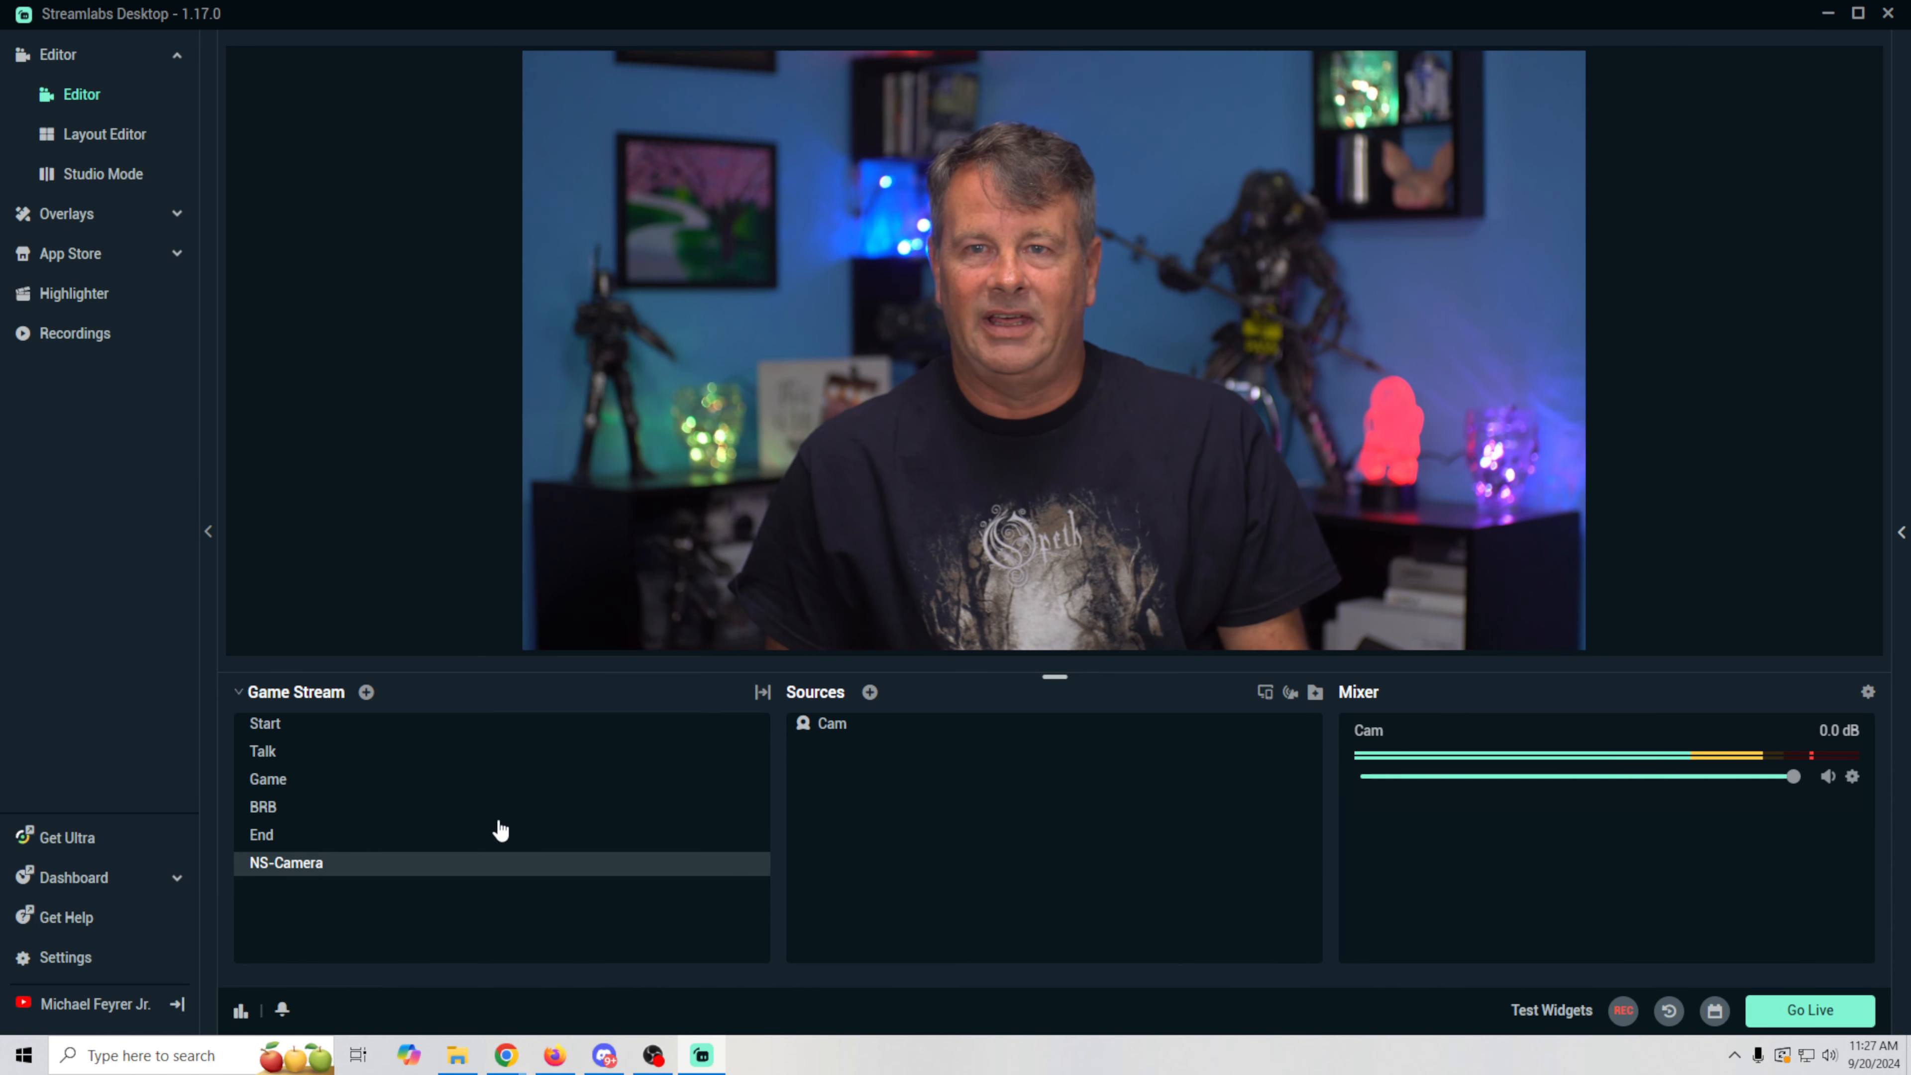
- Enable Dual Output with the Talk scene active and close the Video settings
click(305, 752)
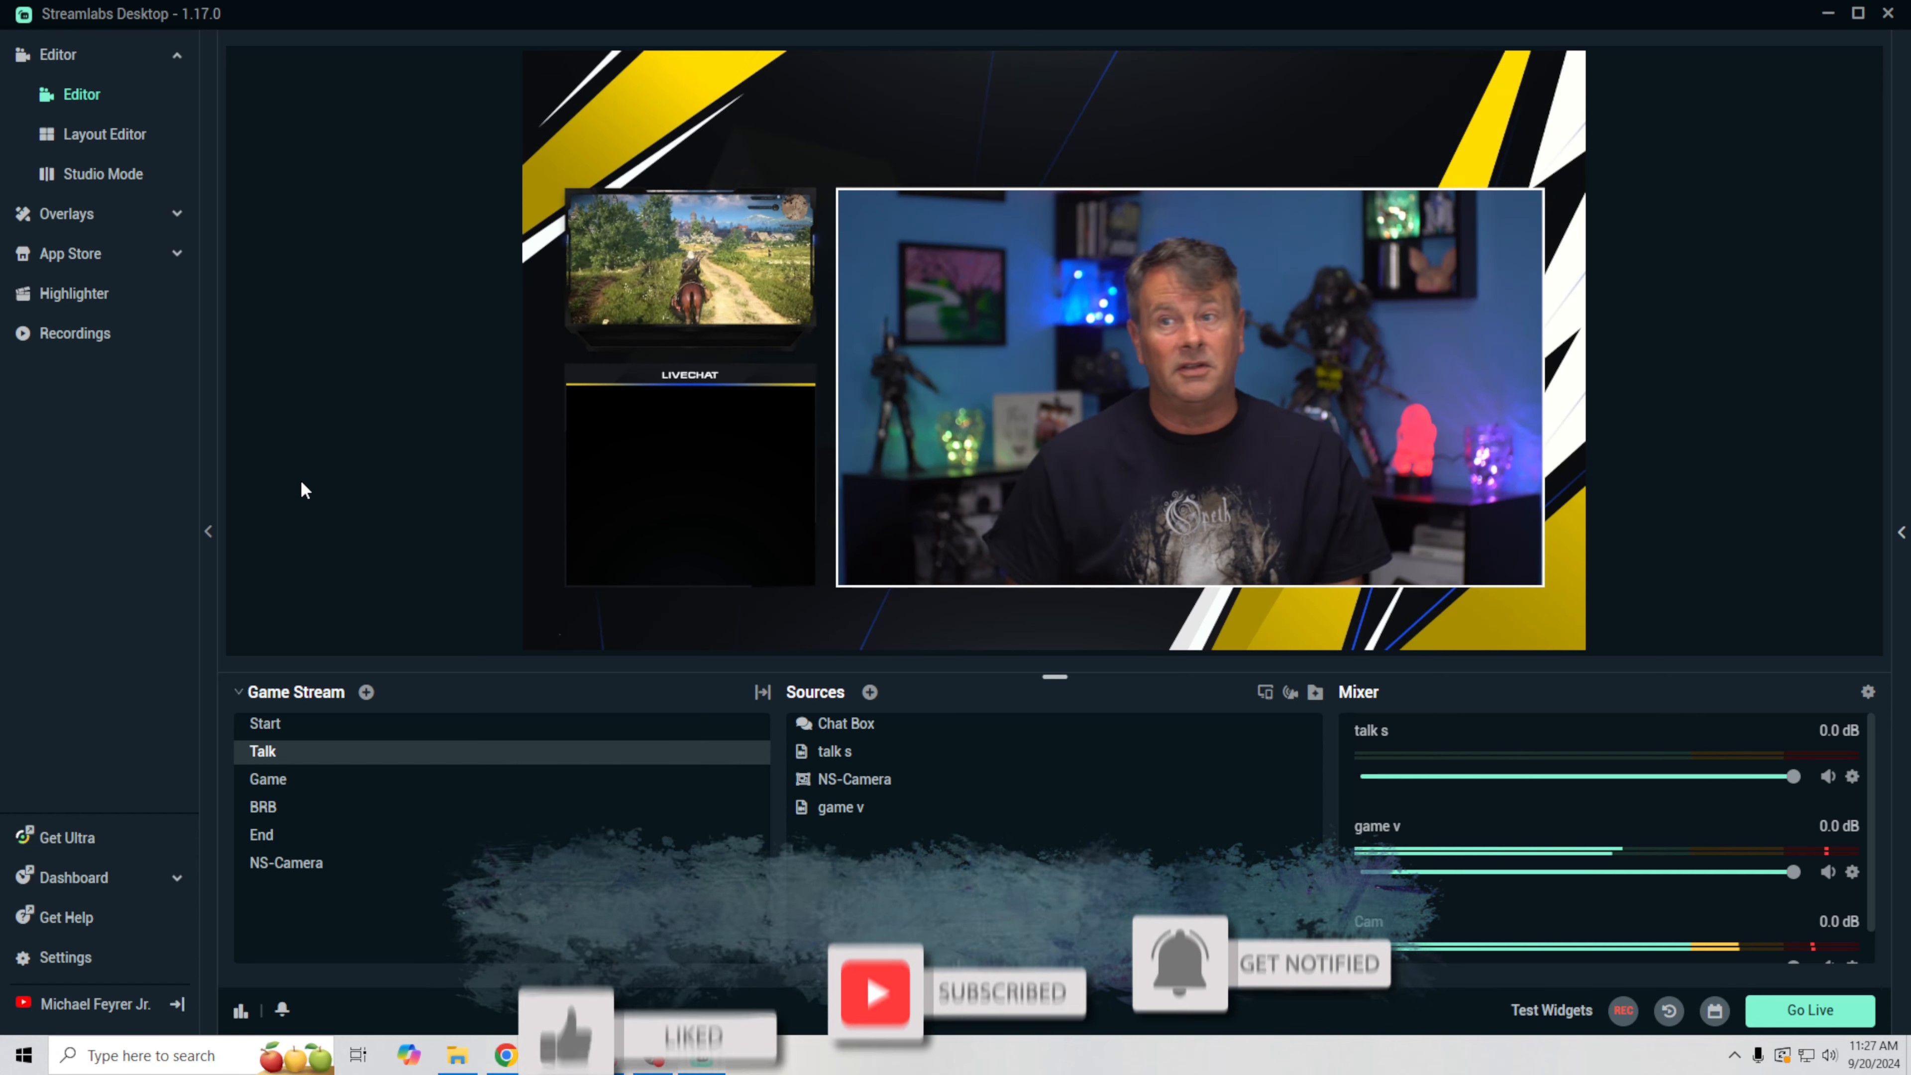
click(1266, 694)
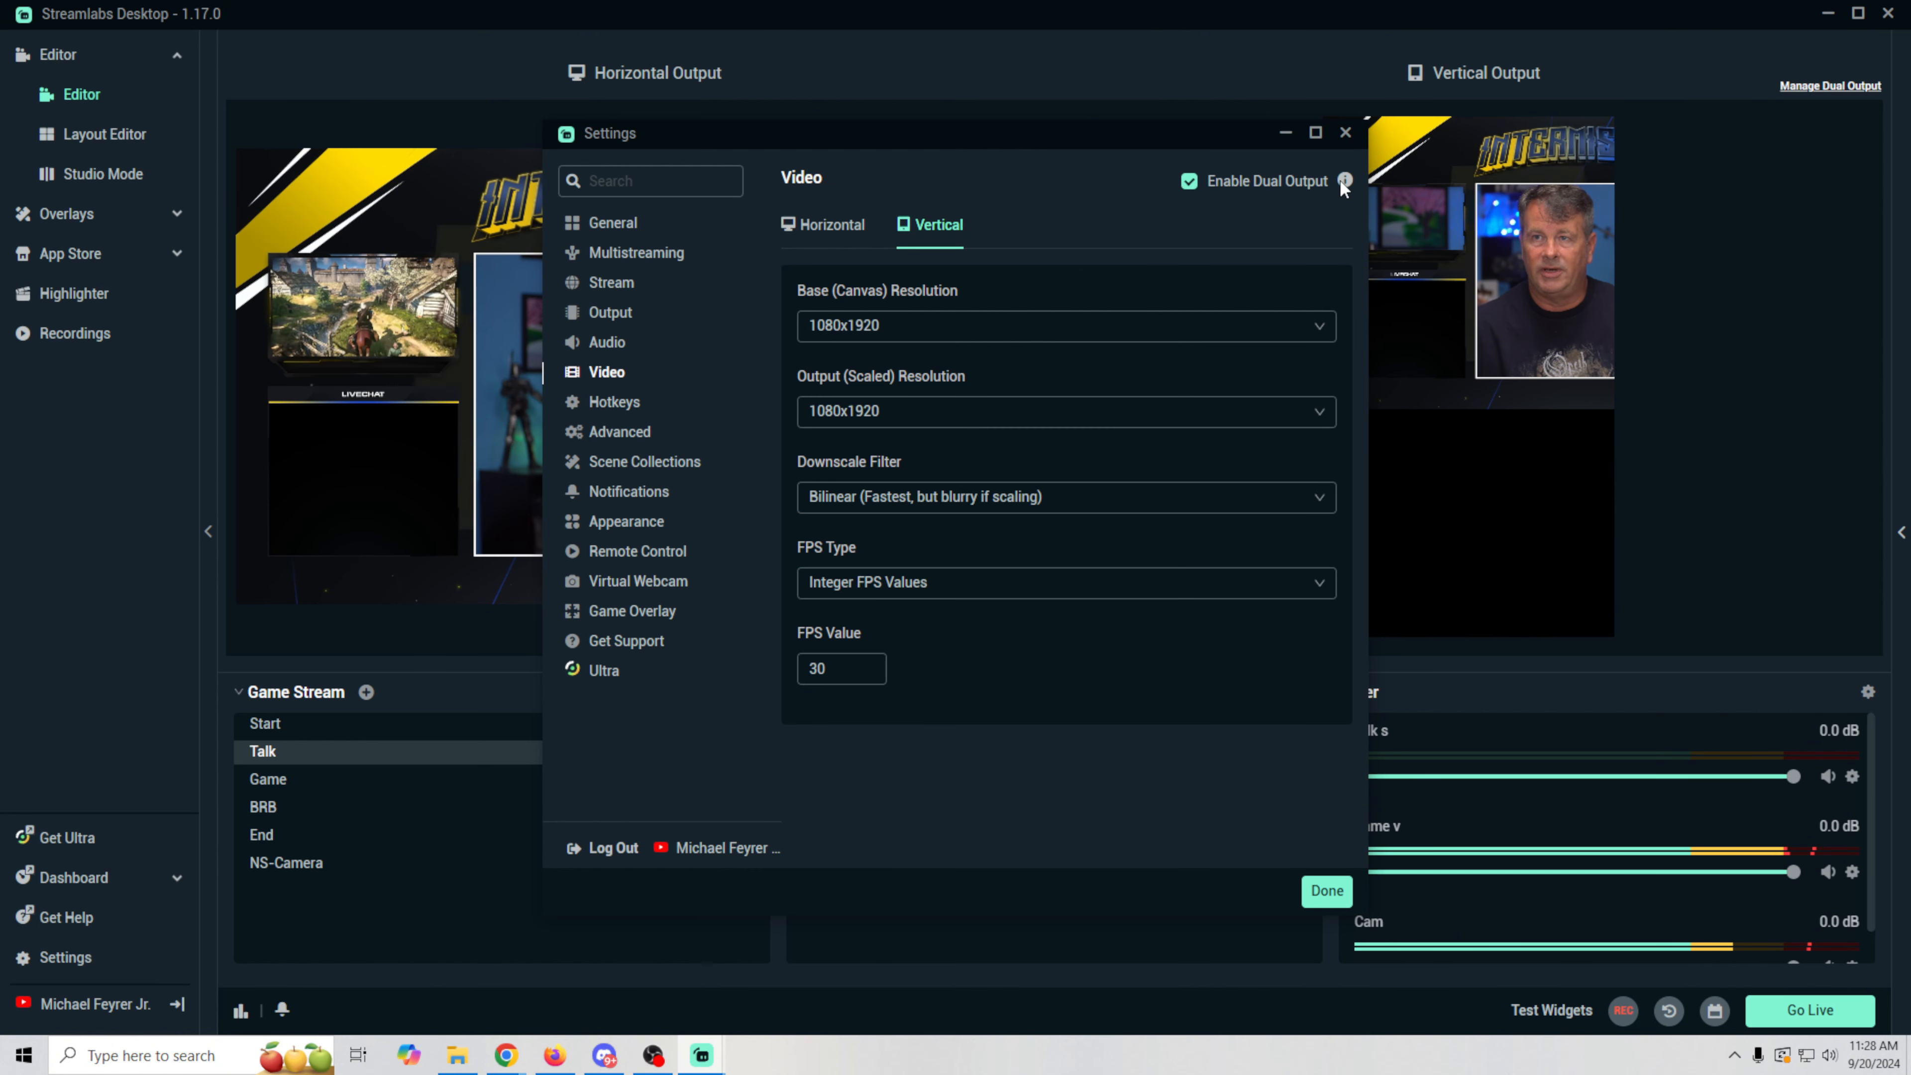
mouse_move(1343, 180)
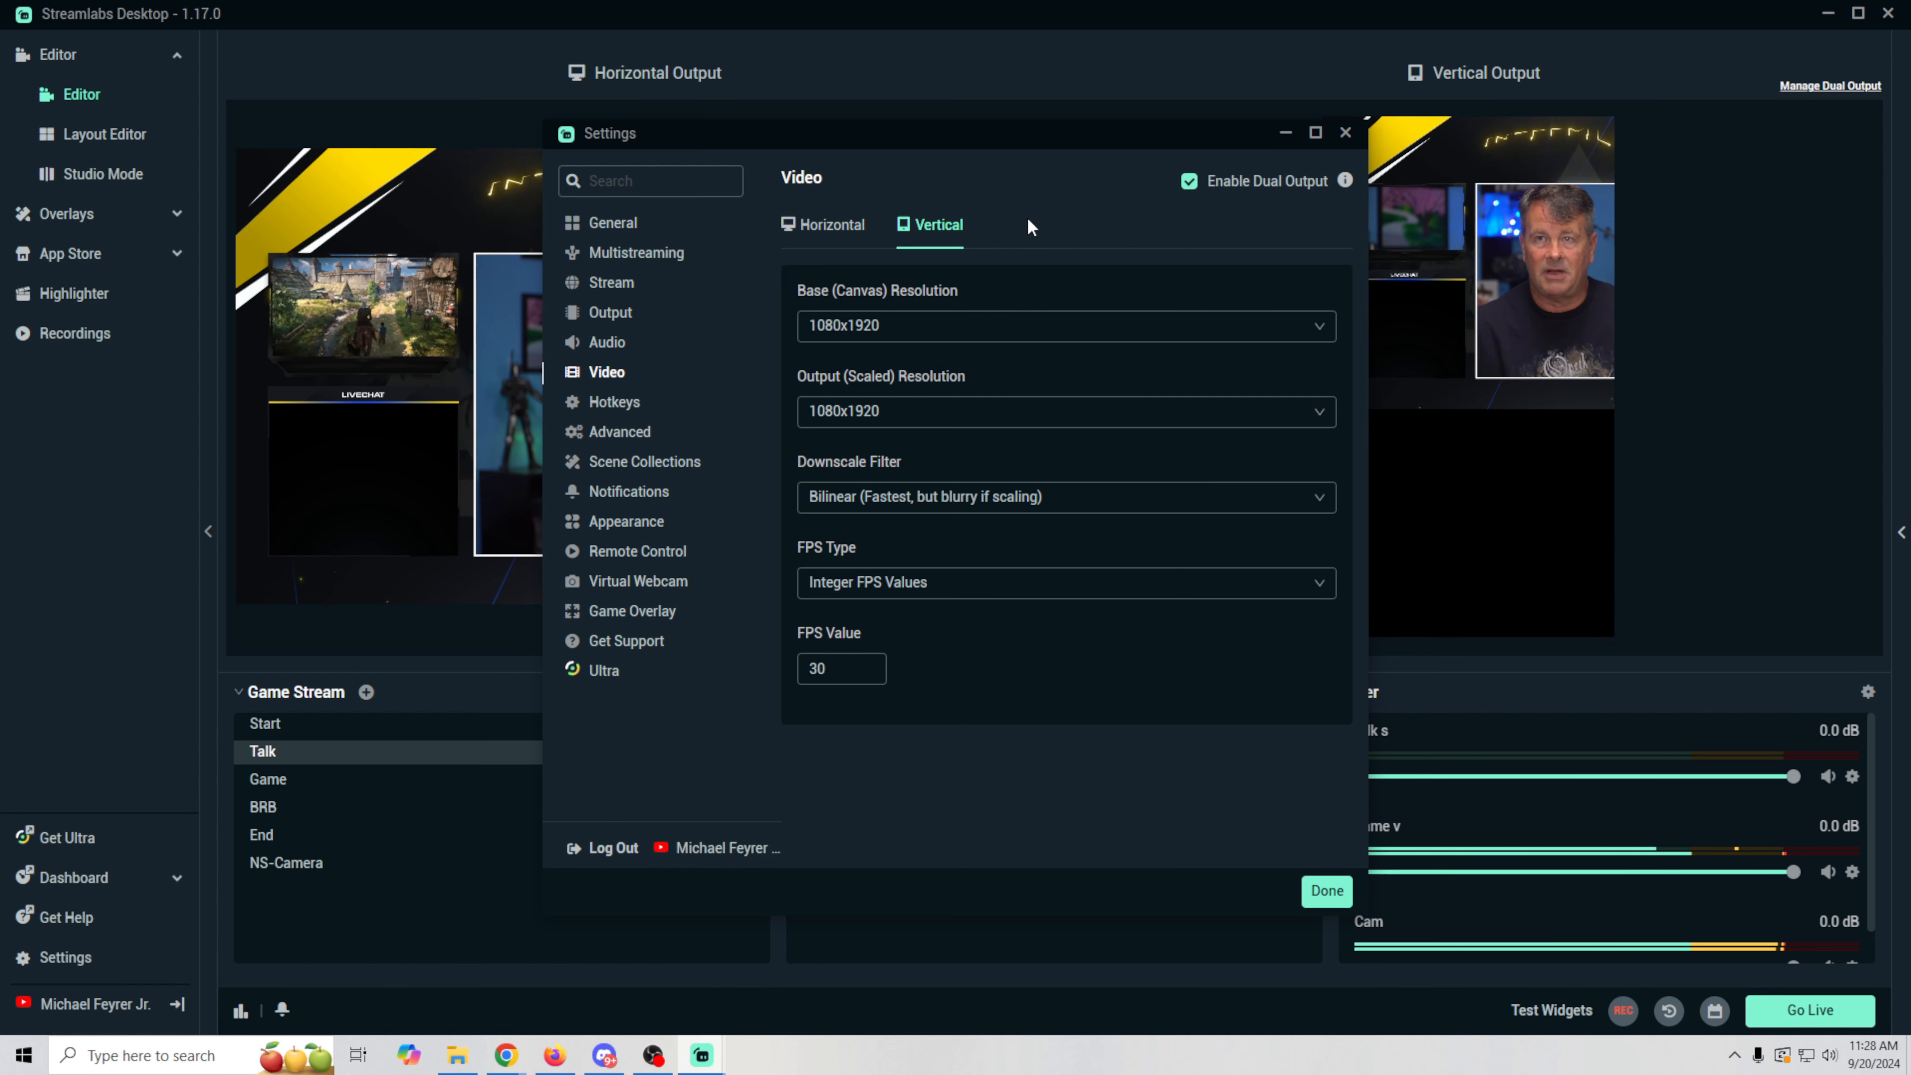
click(1327, 892)
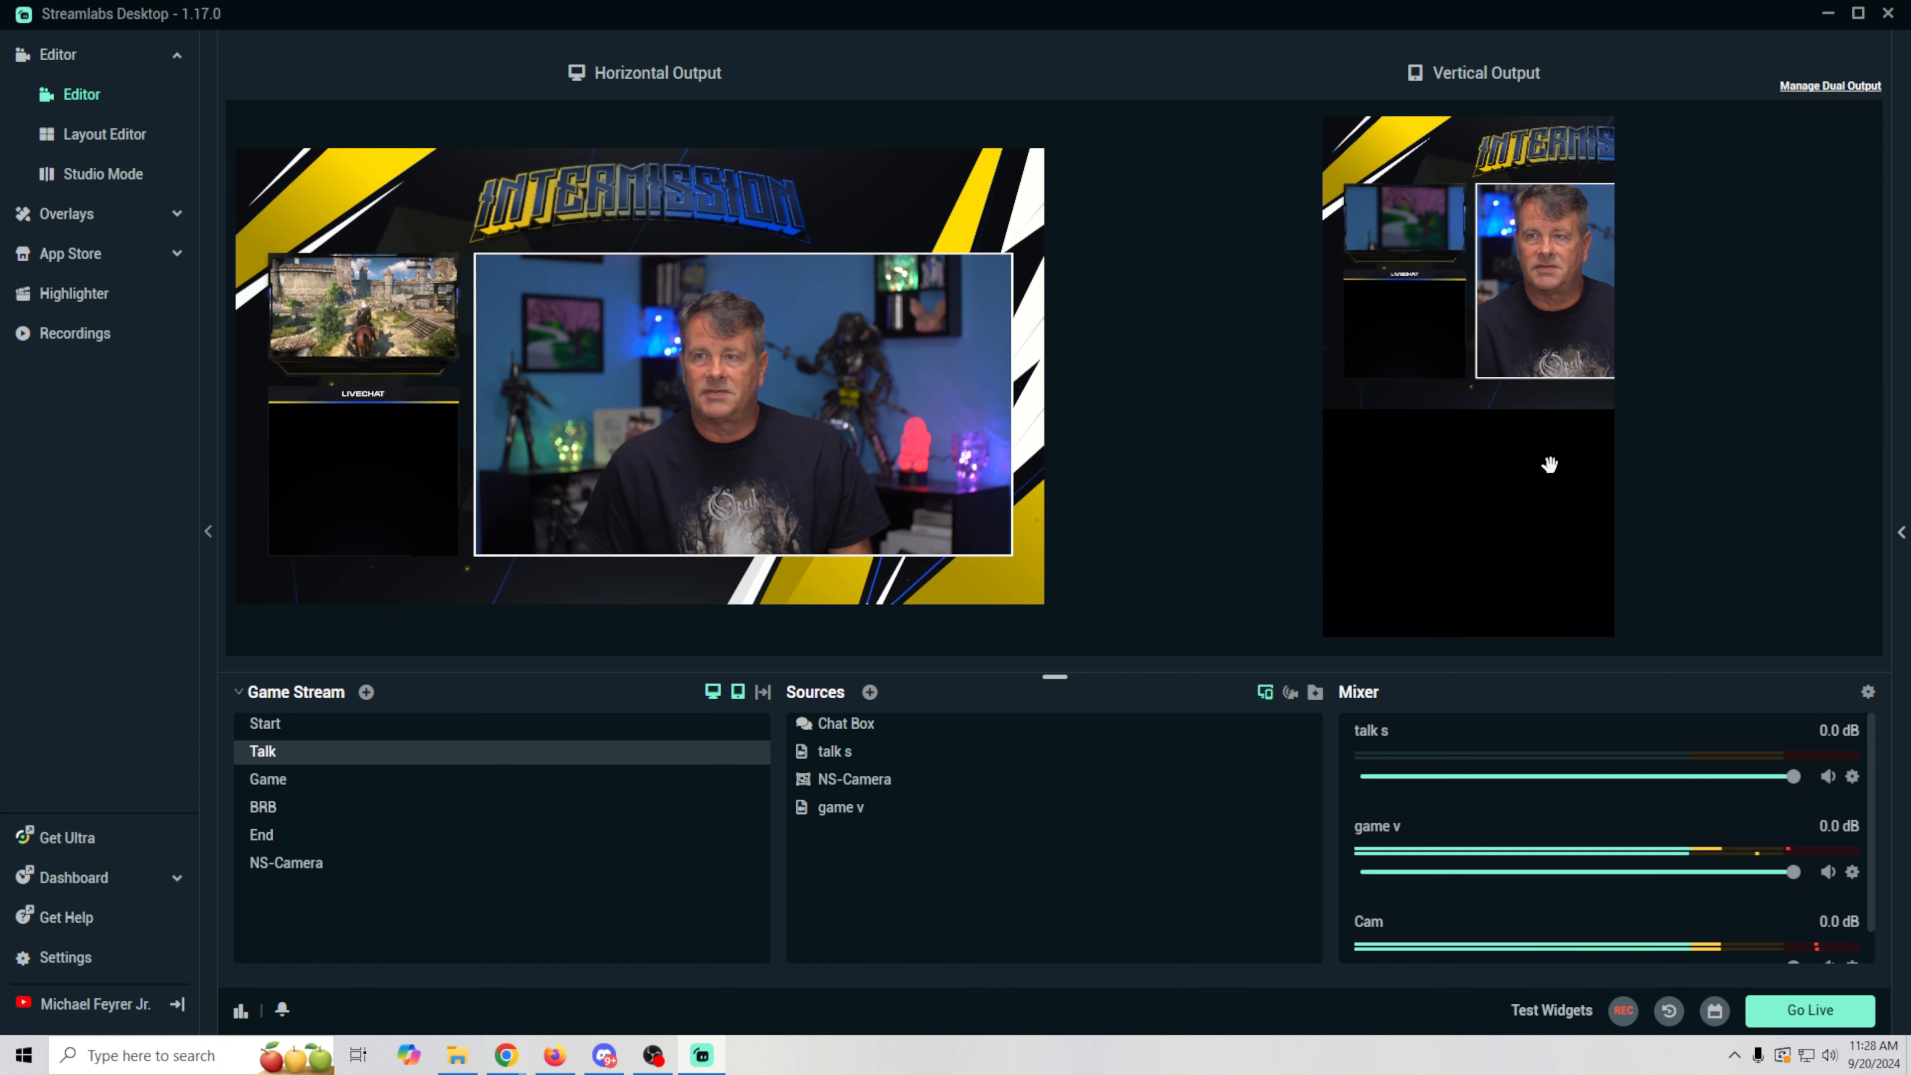
- Shrink the game v source on the Talk scene's vertical canvas and place it about 180 px from the left and 624 px above the bottom
click(1425, 397)
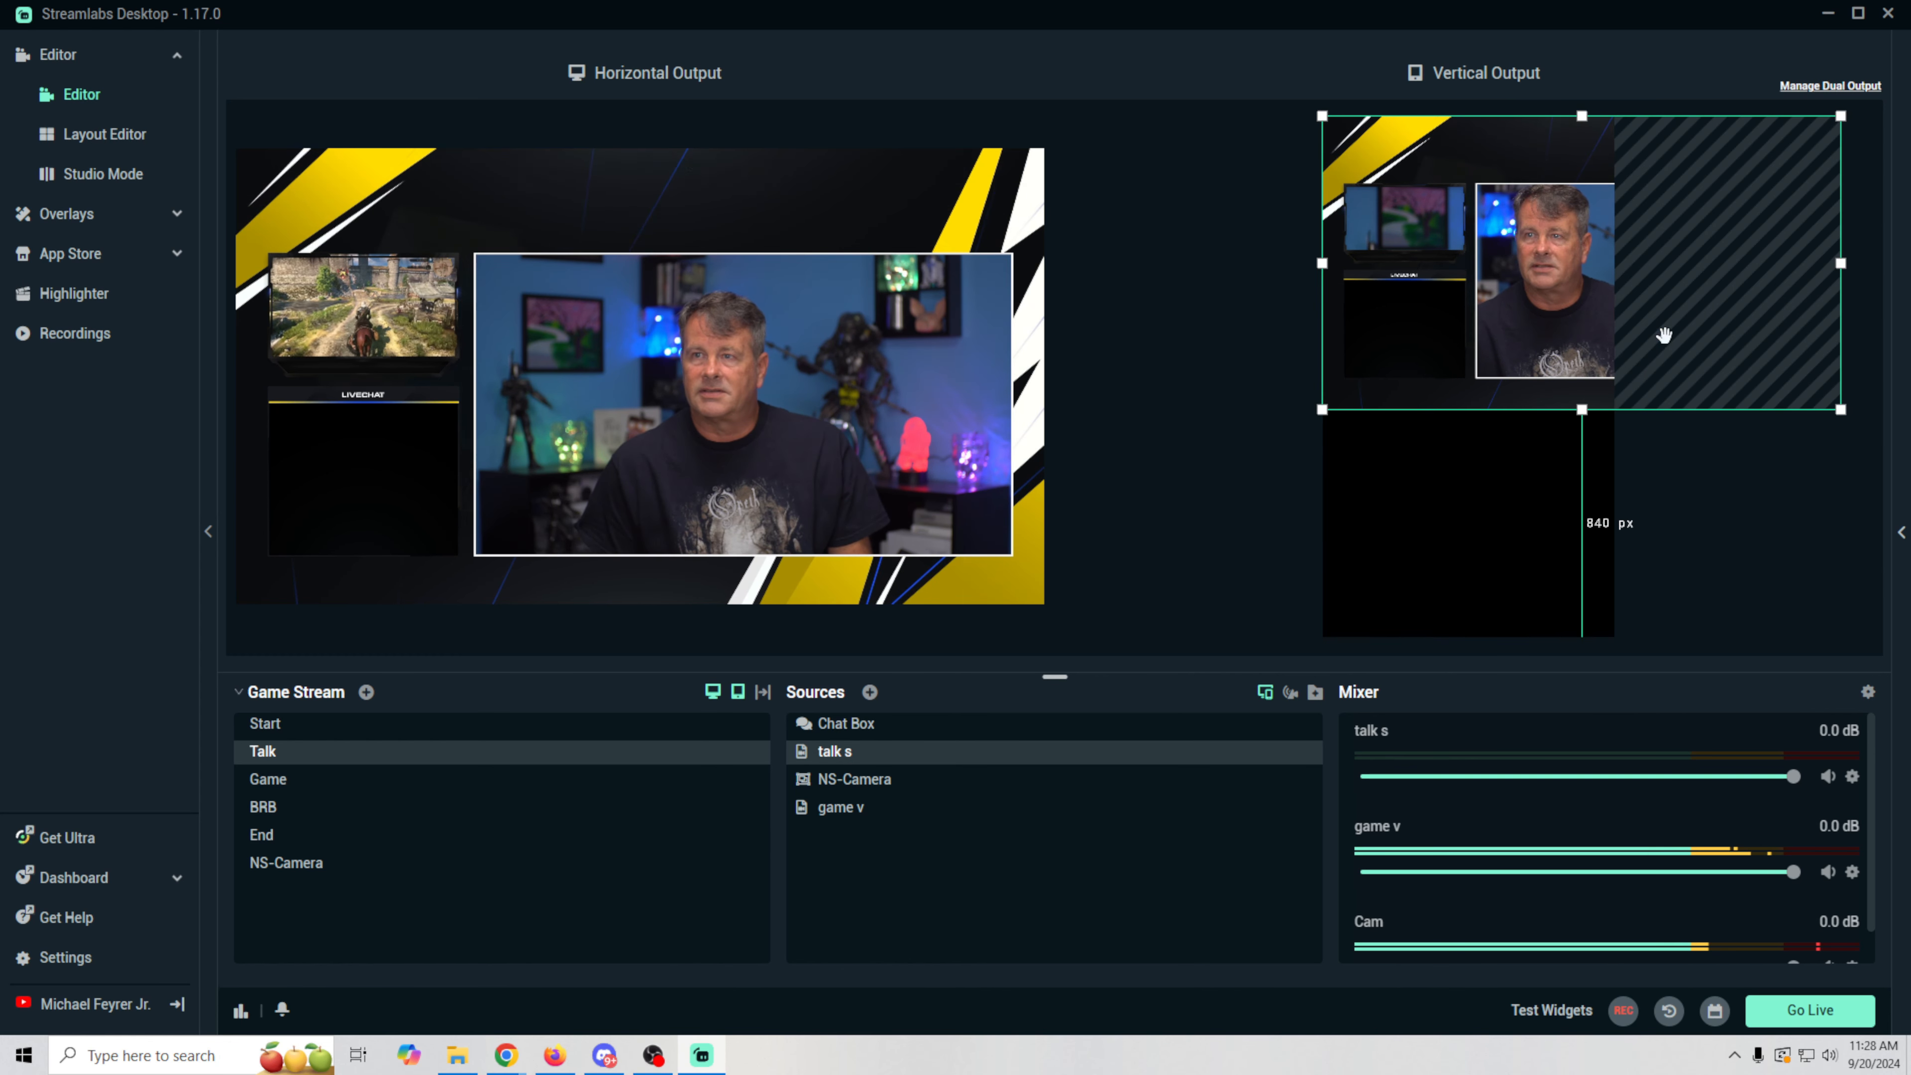
click(1554, 325)
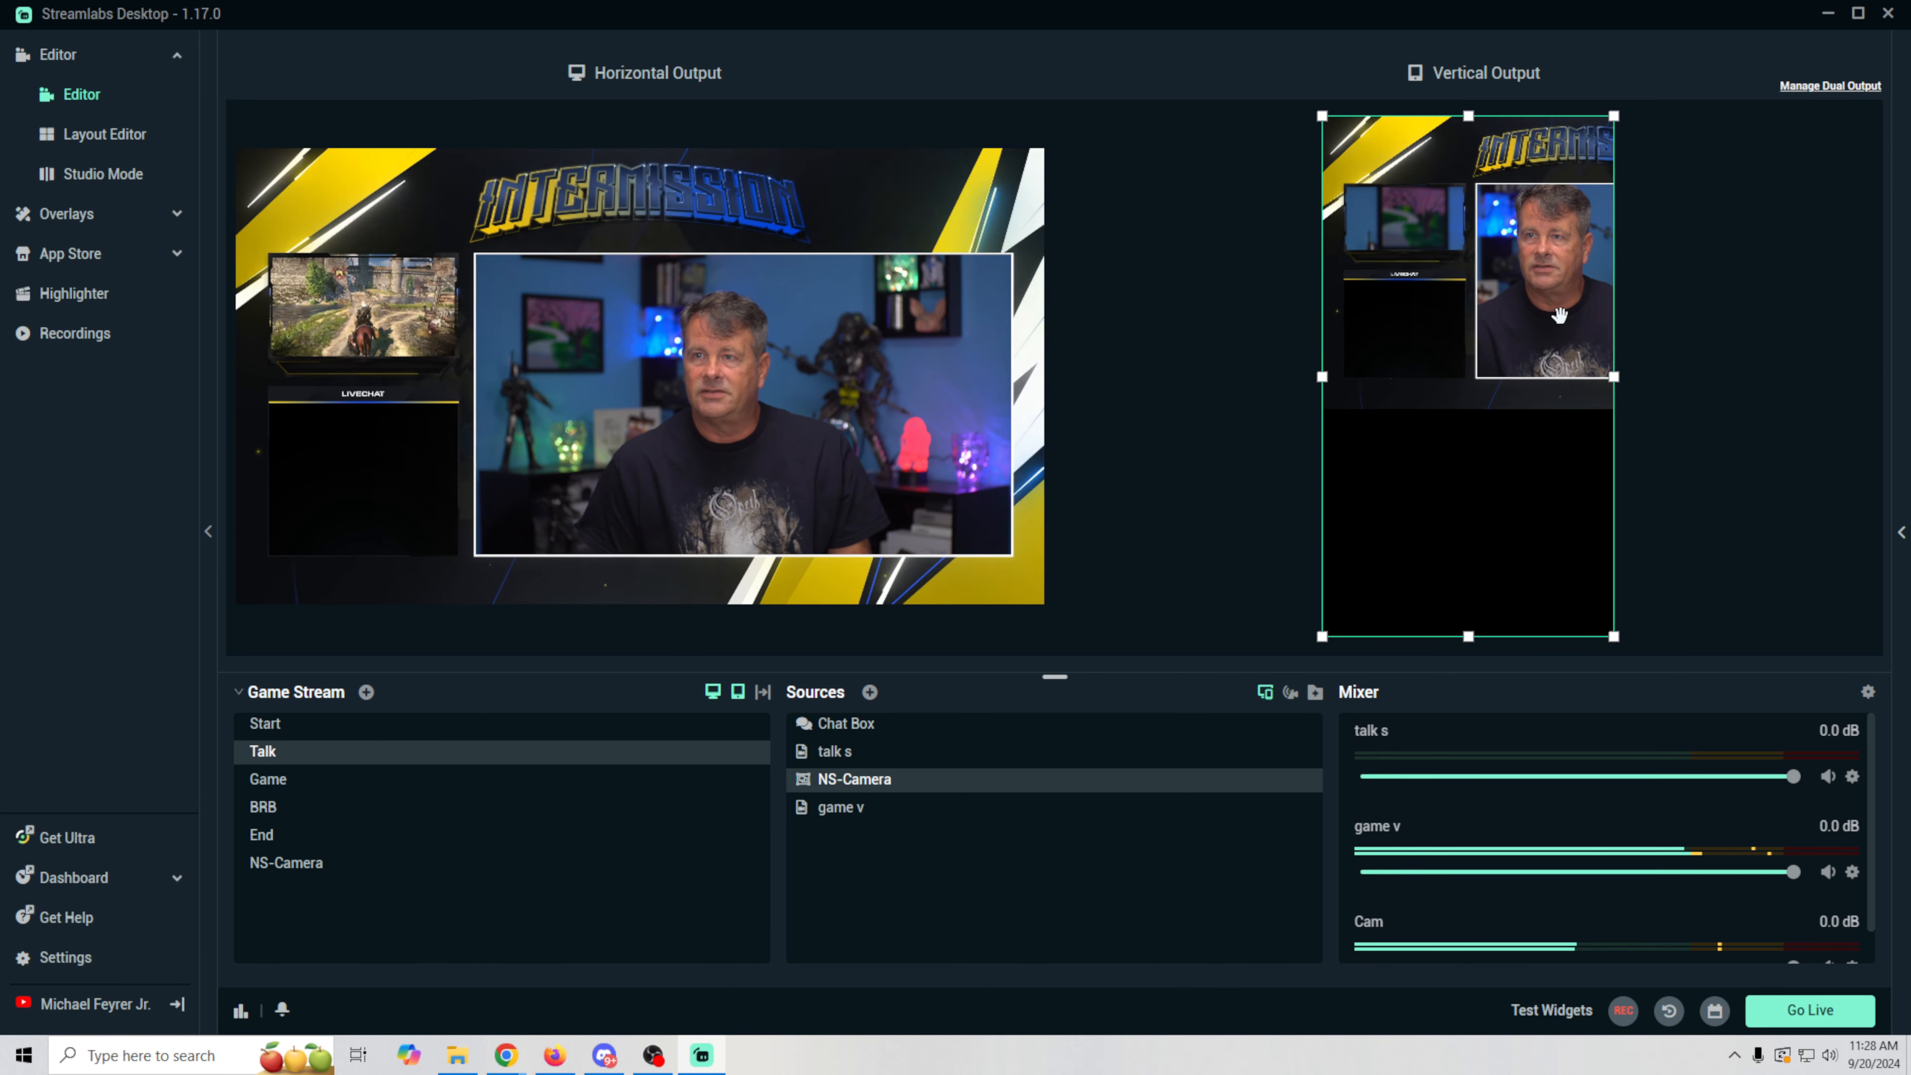
click(1561, 308)
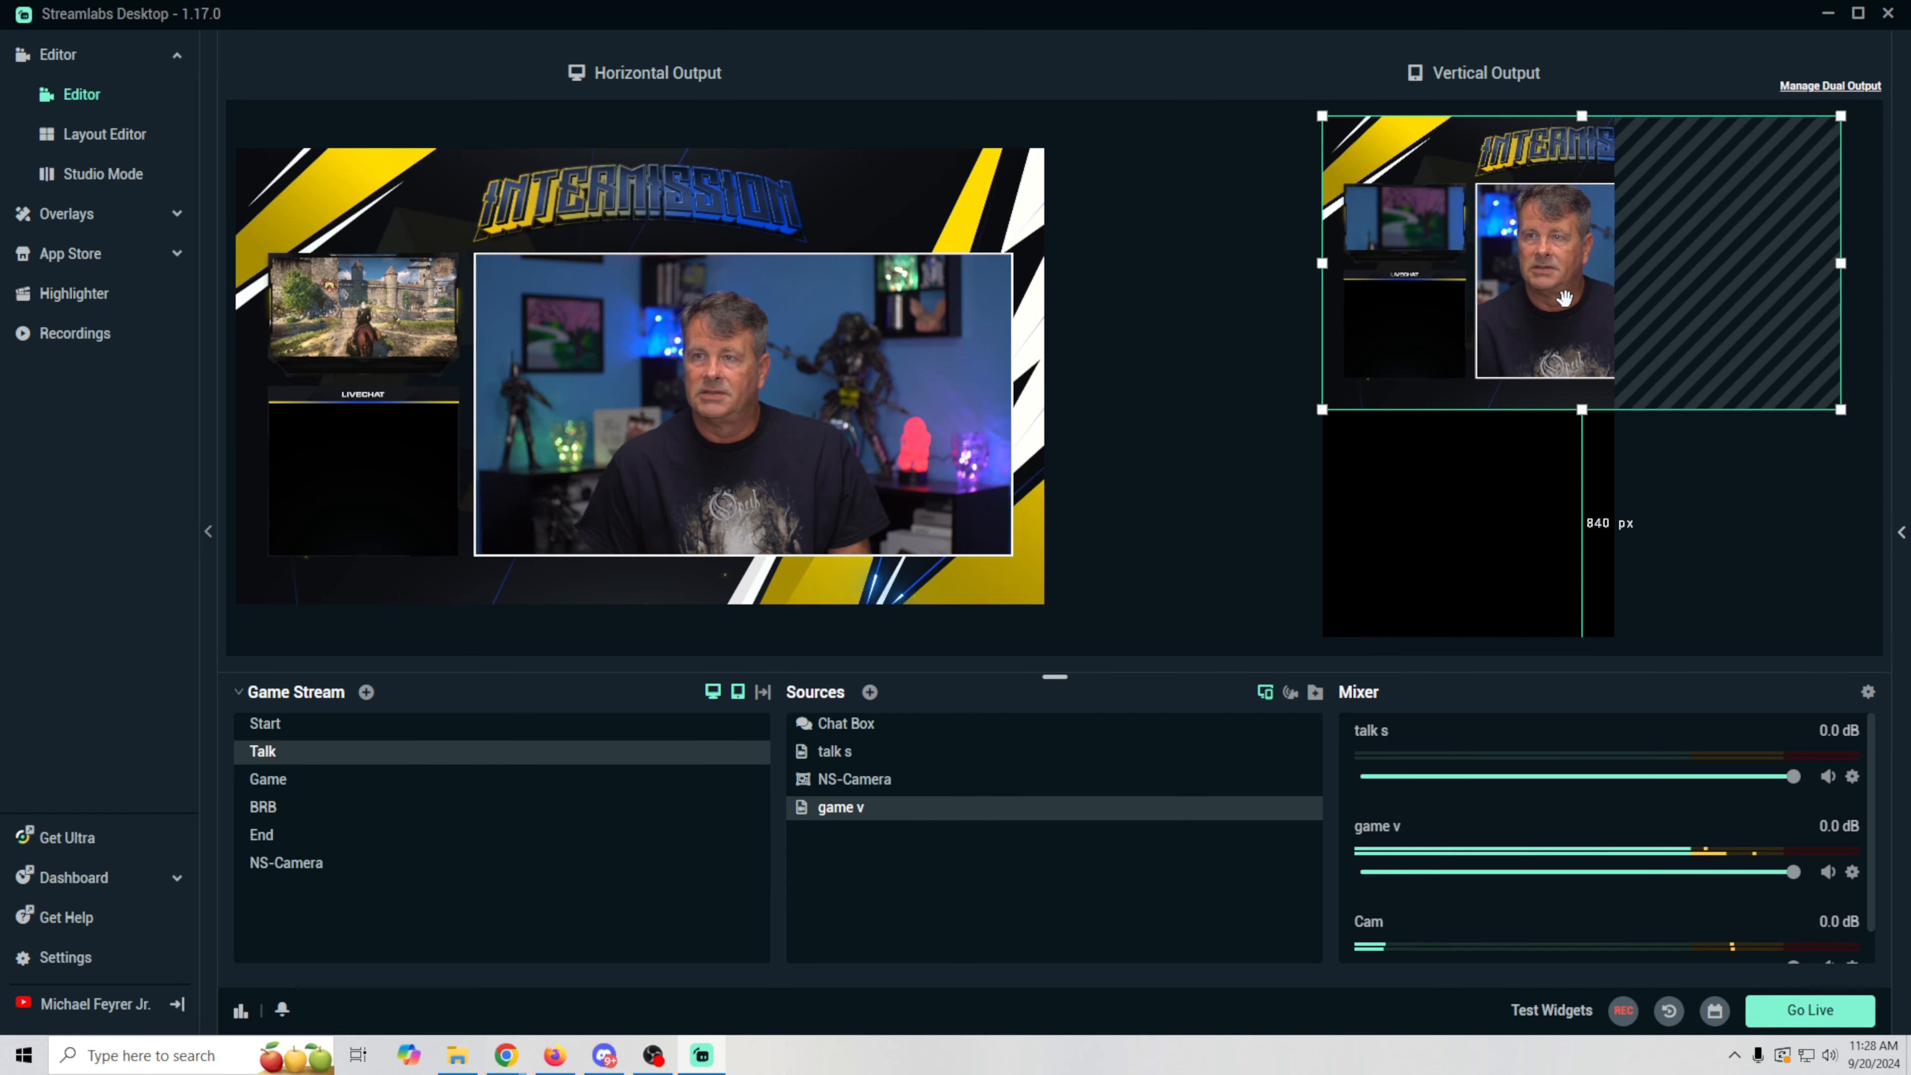
drag(1565, 299, 1526, 527)
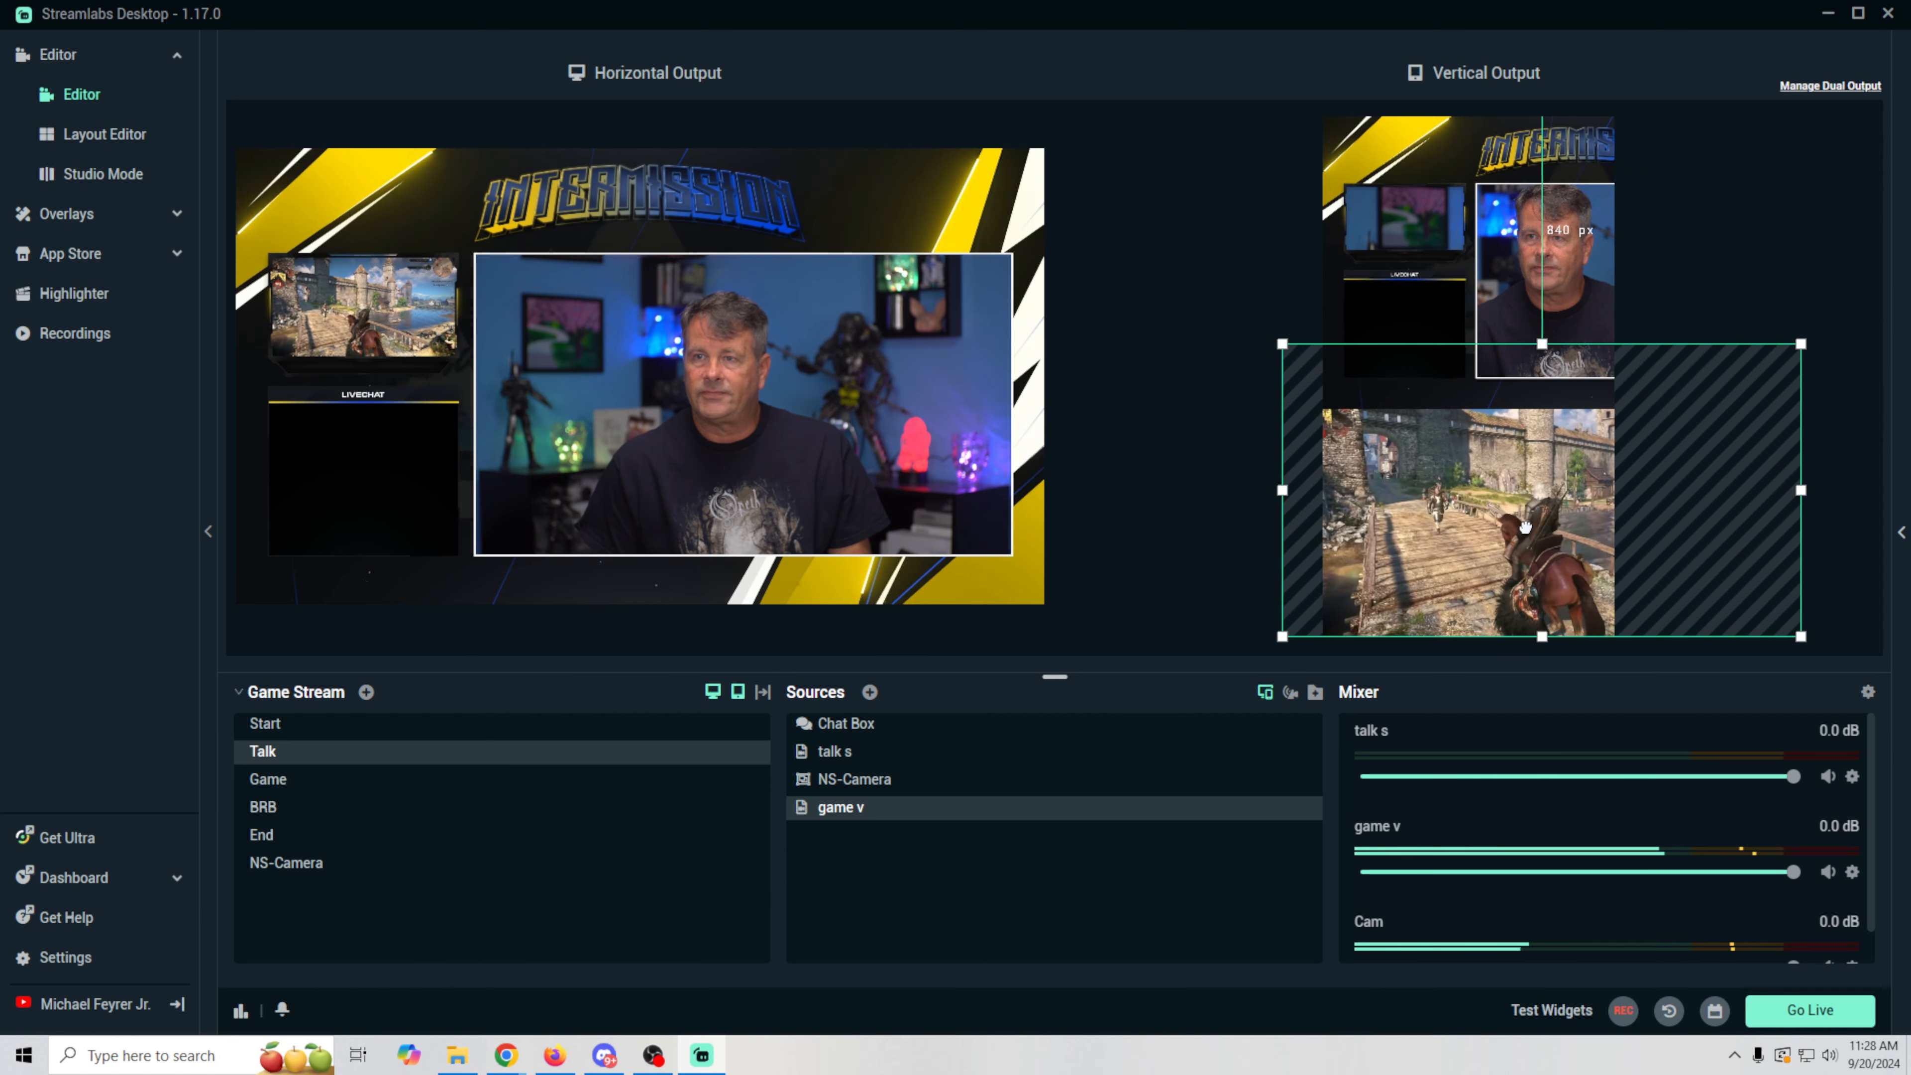
drag(1800, 635, 1507, 445)
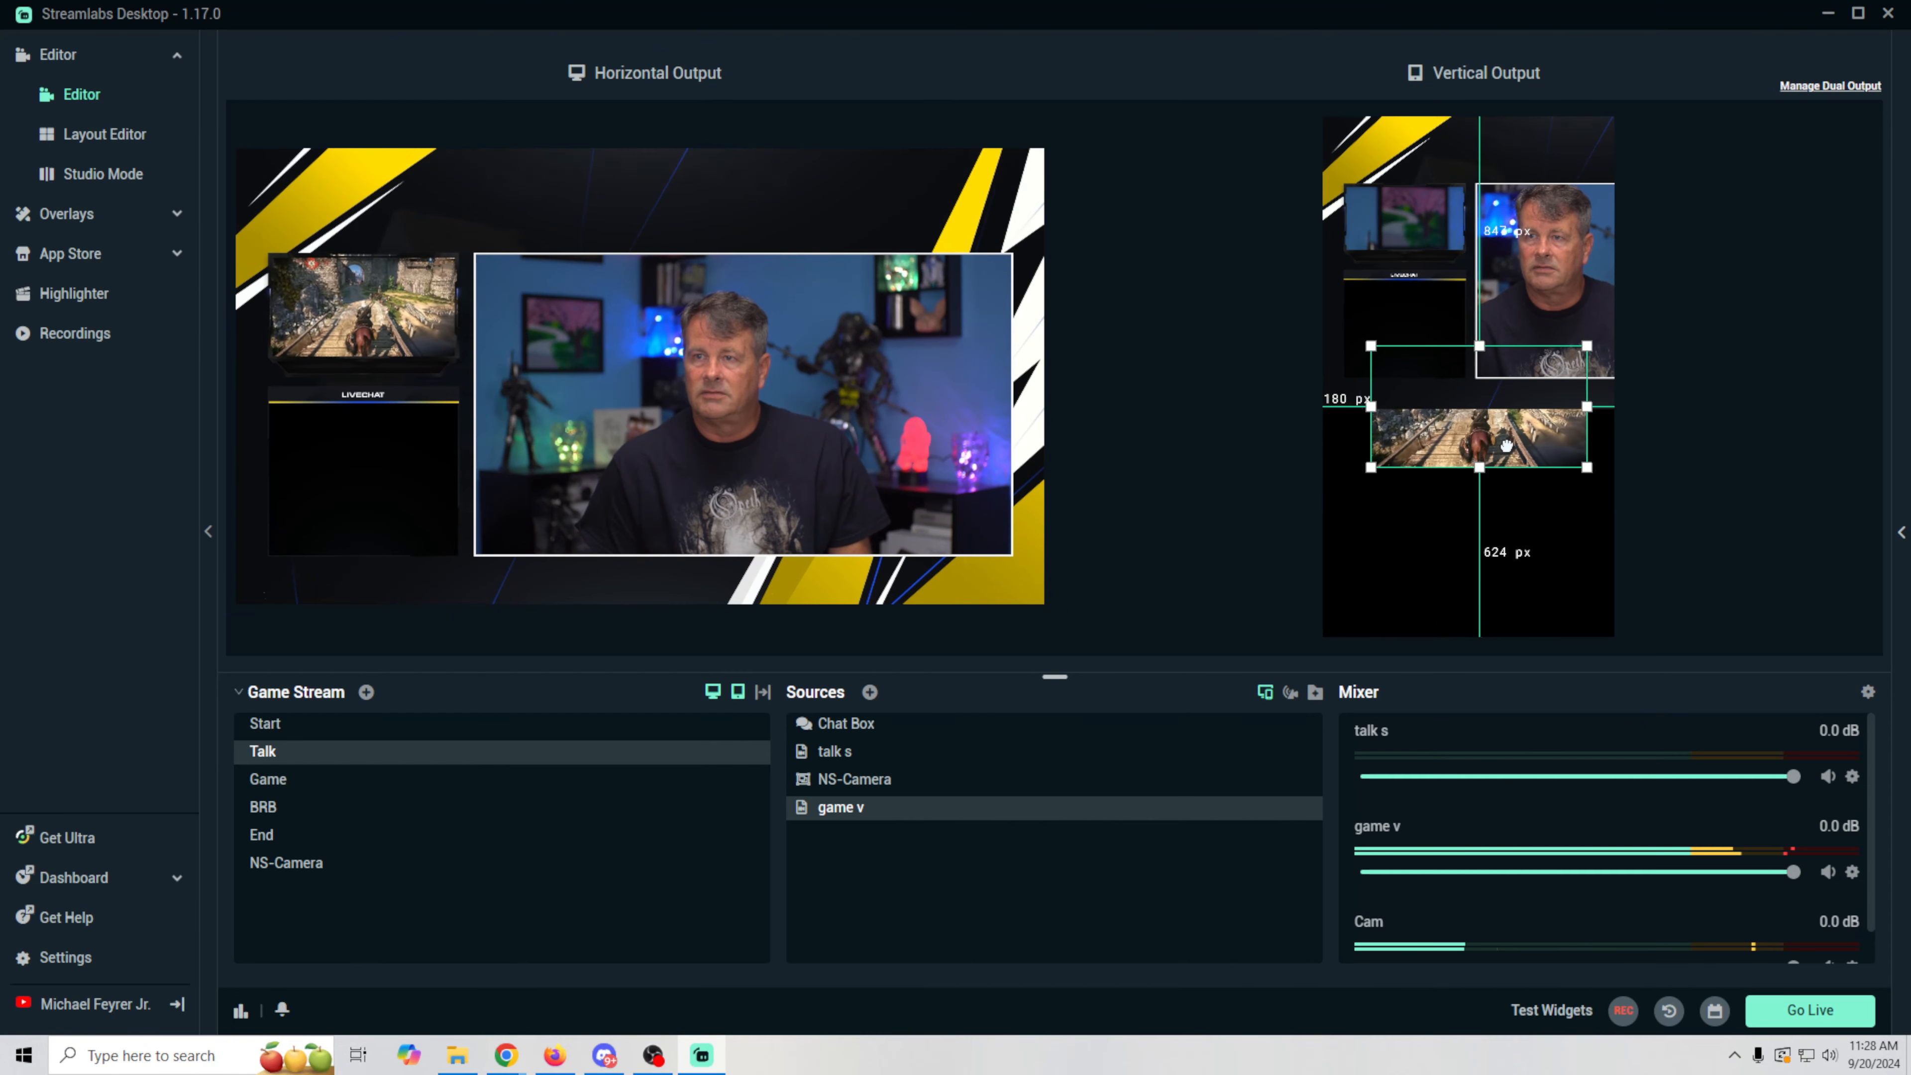
- Try to move the nested NS-Camera source into the empty lower part of the Talk scene's vertical canvas
click(1515, 406)
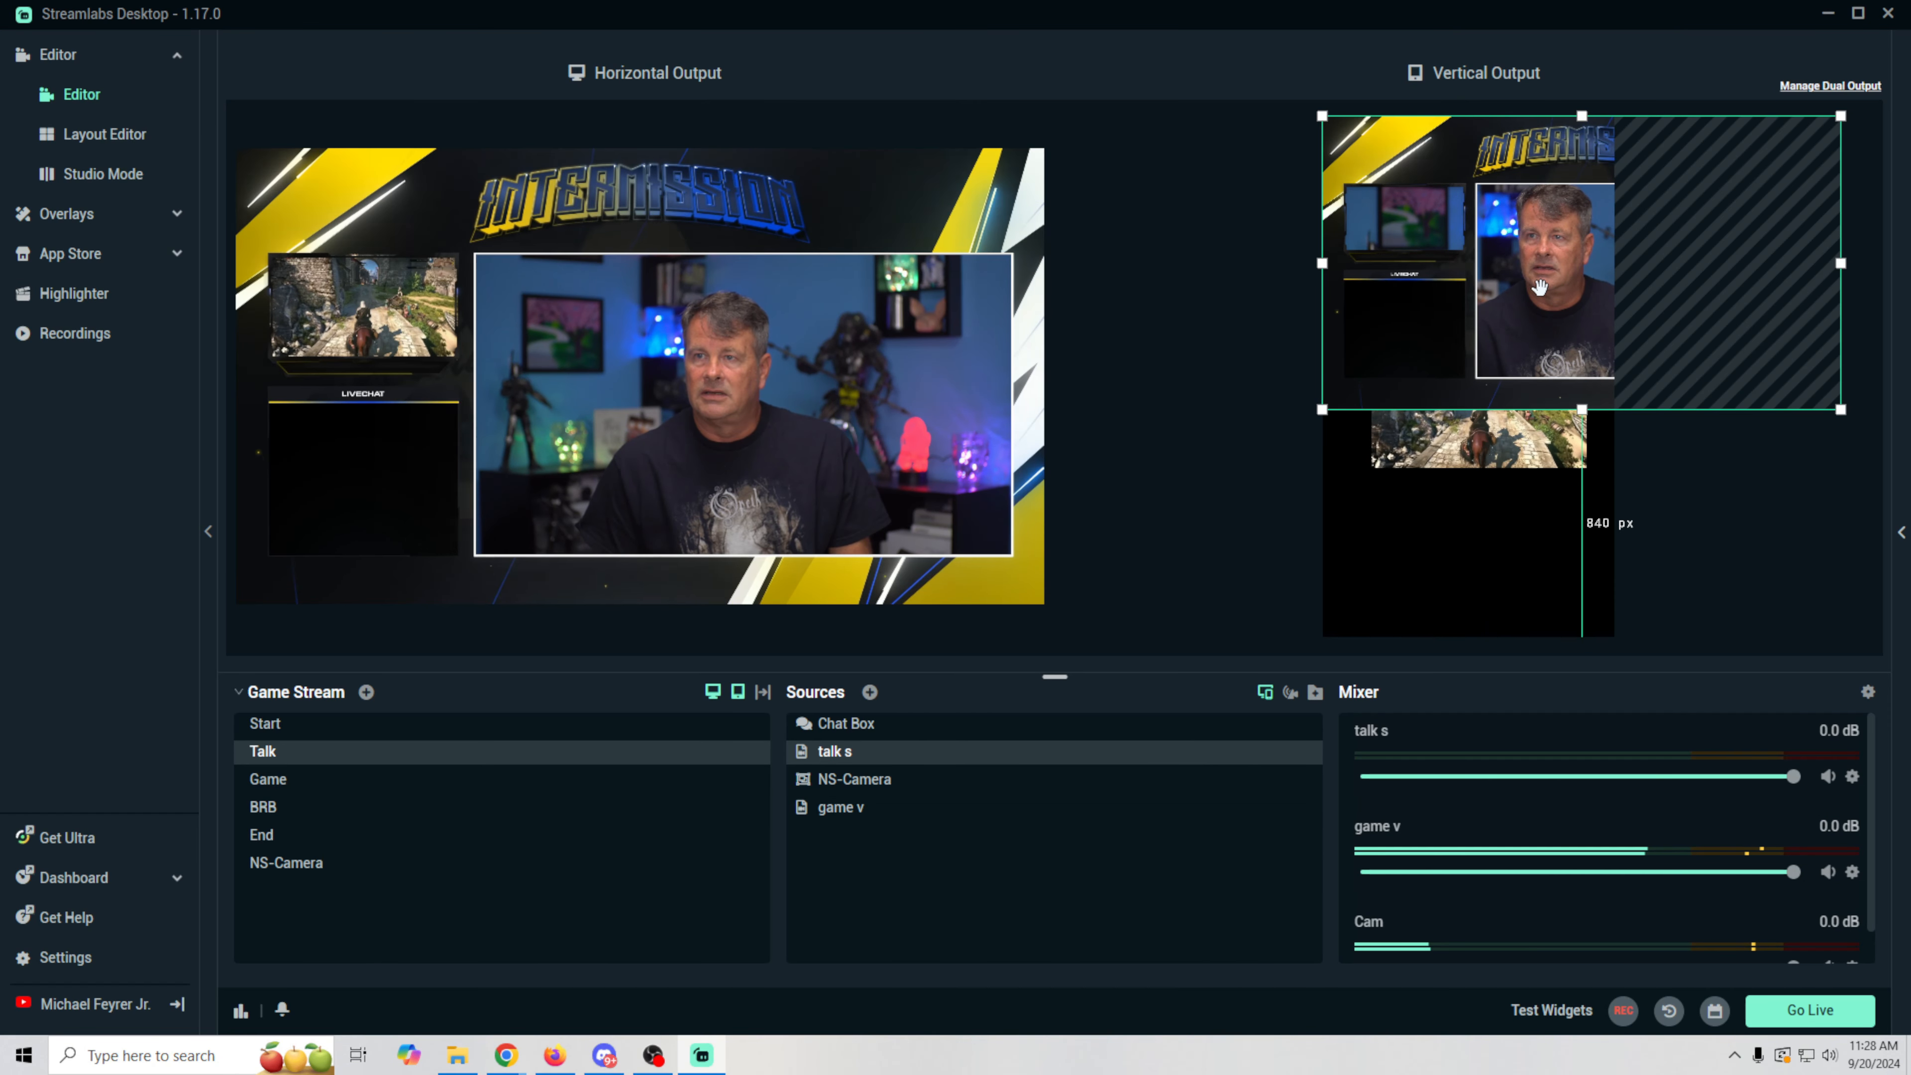
click(1546, 294)
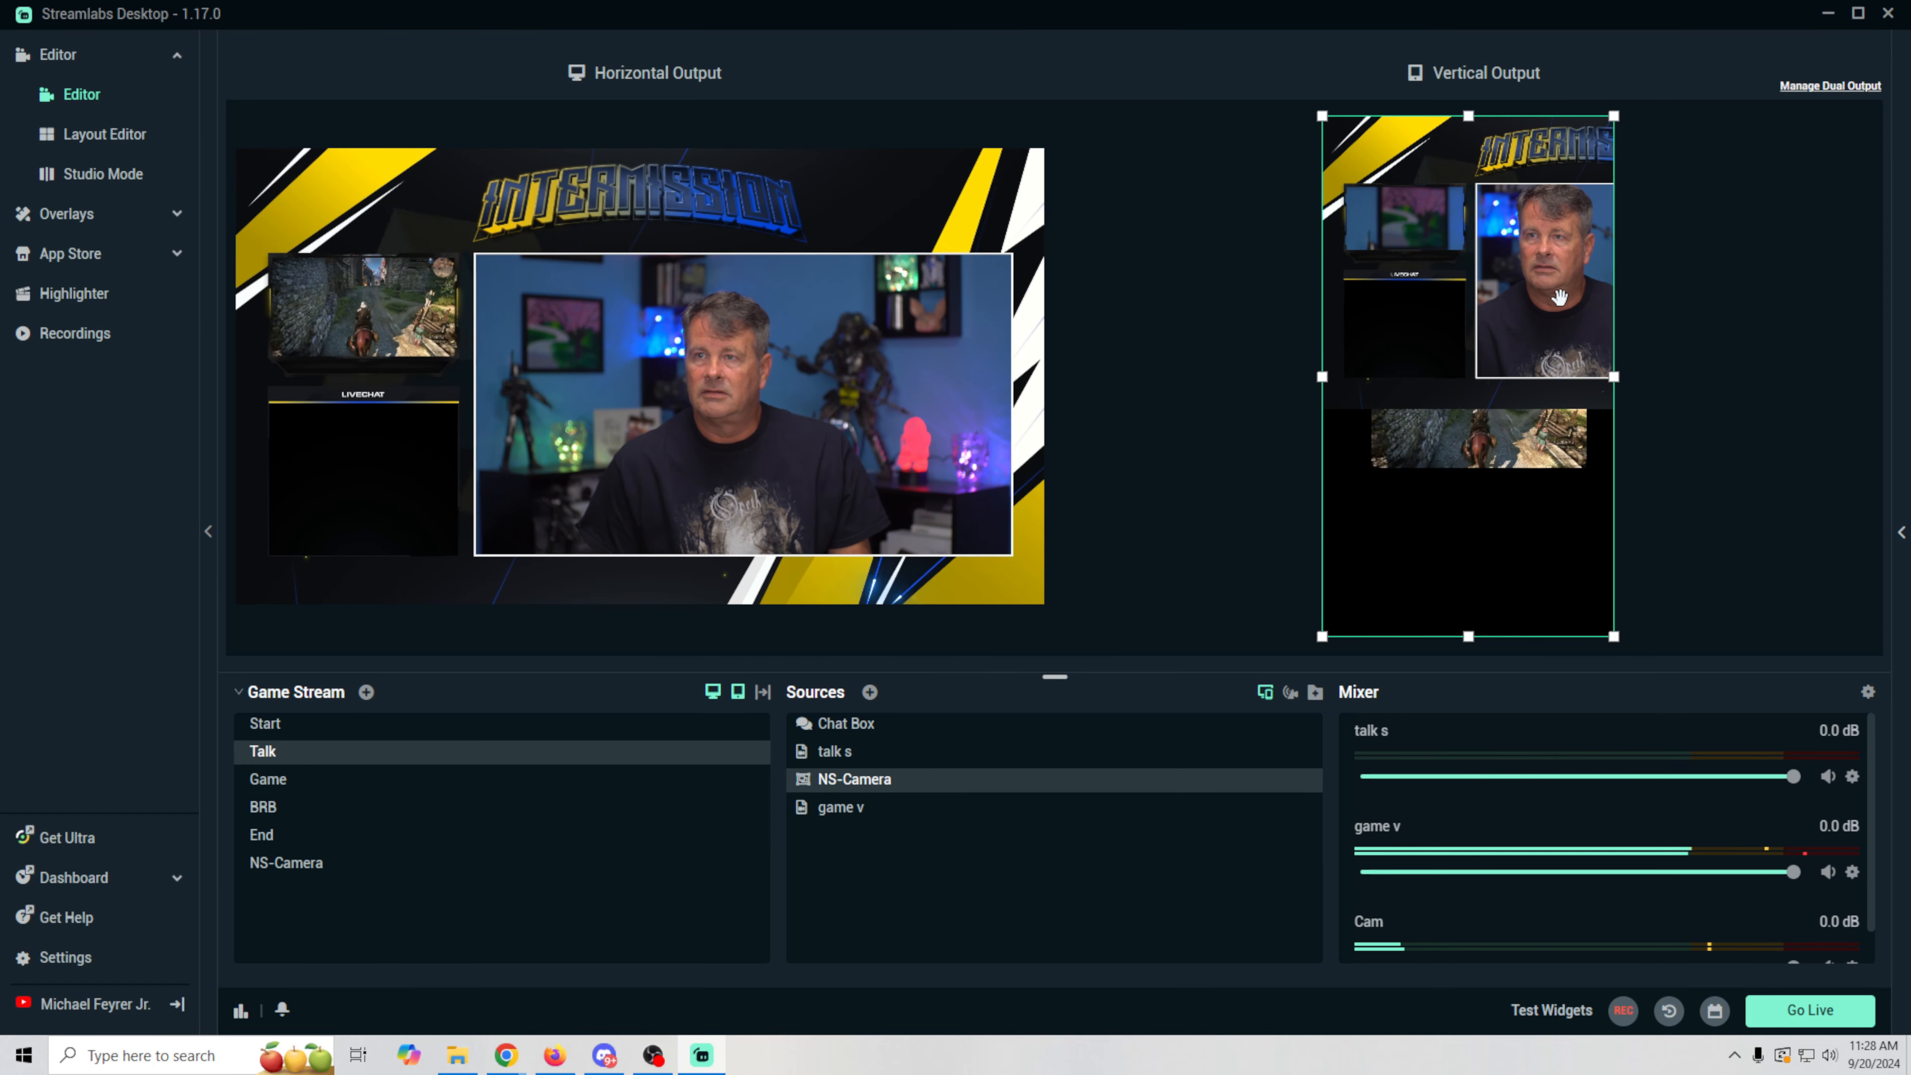
drag(1559, 297, 1419, 515)
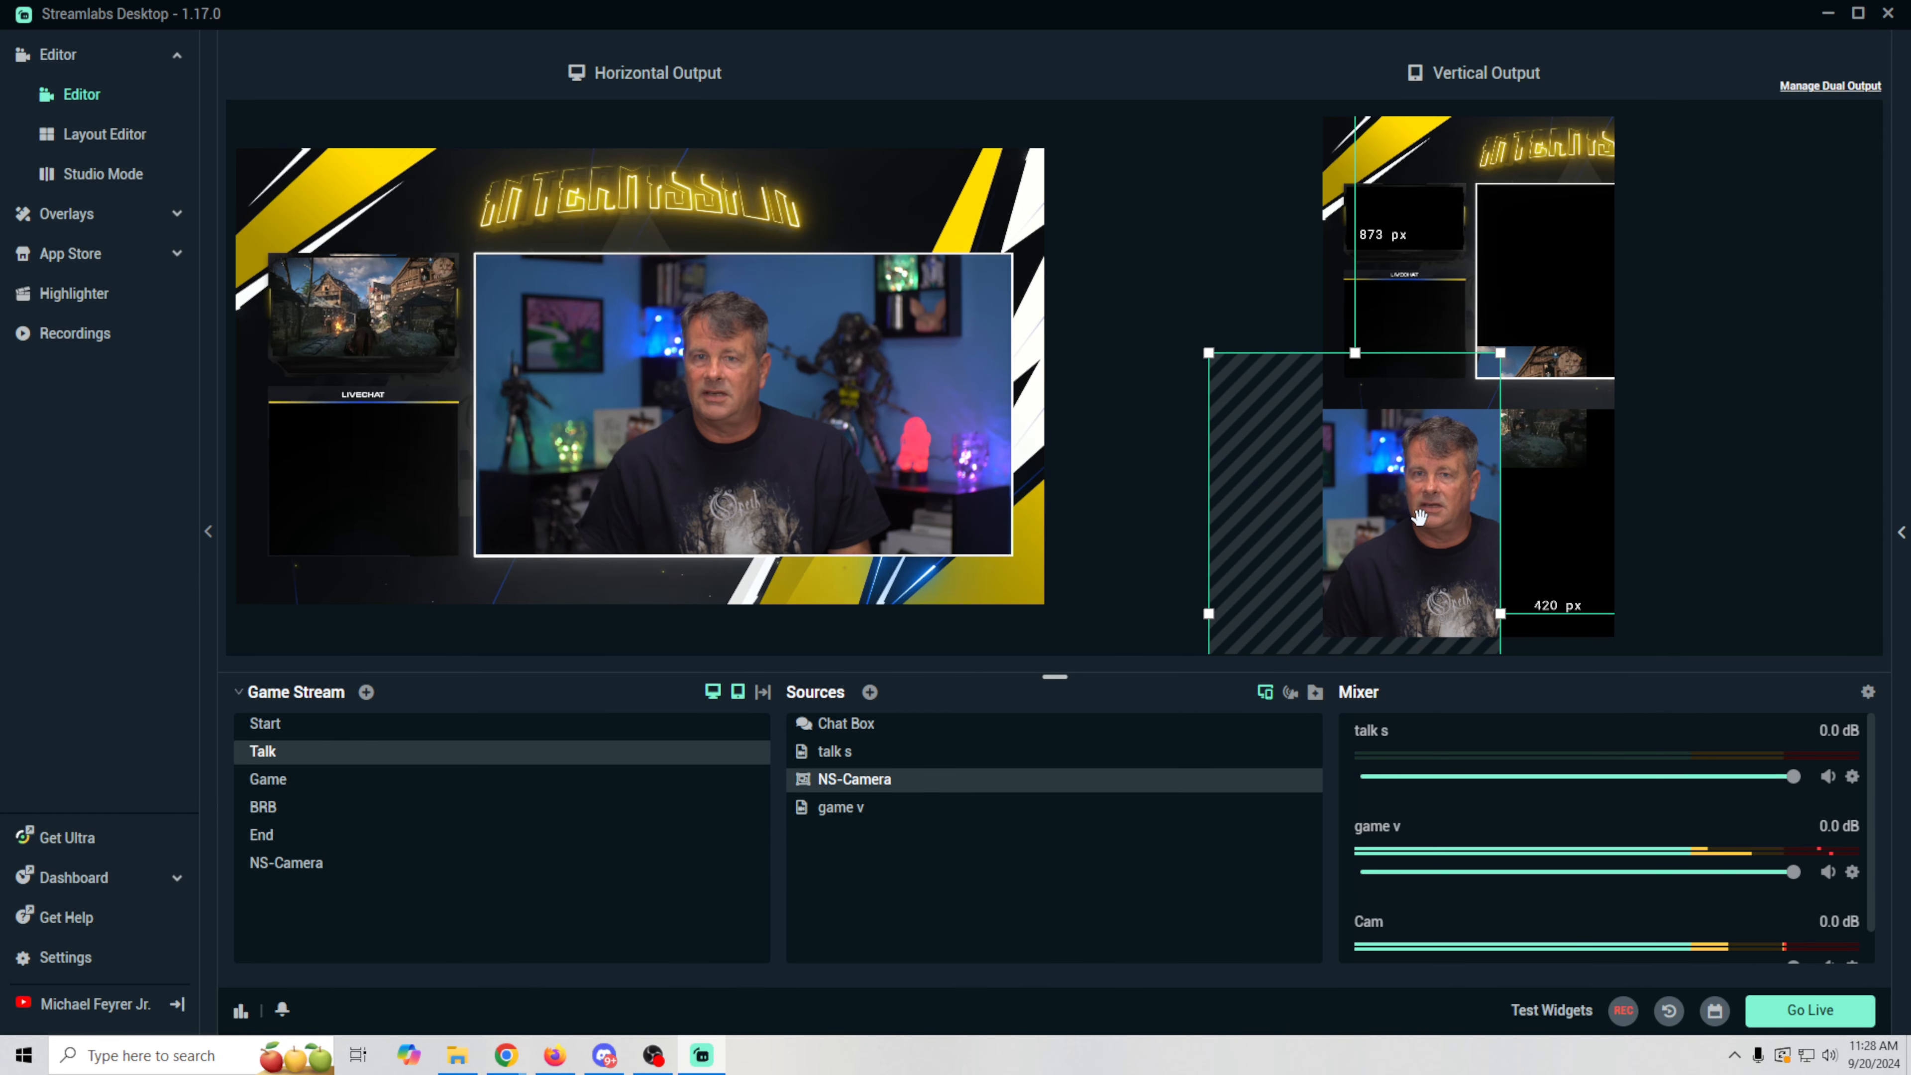
- In the NS-Camera scene, move Cam to the bottom of the vertical canvas and scale it to the full canvas width, about 1310 px below the top
click(495, 862)
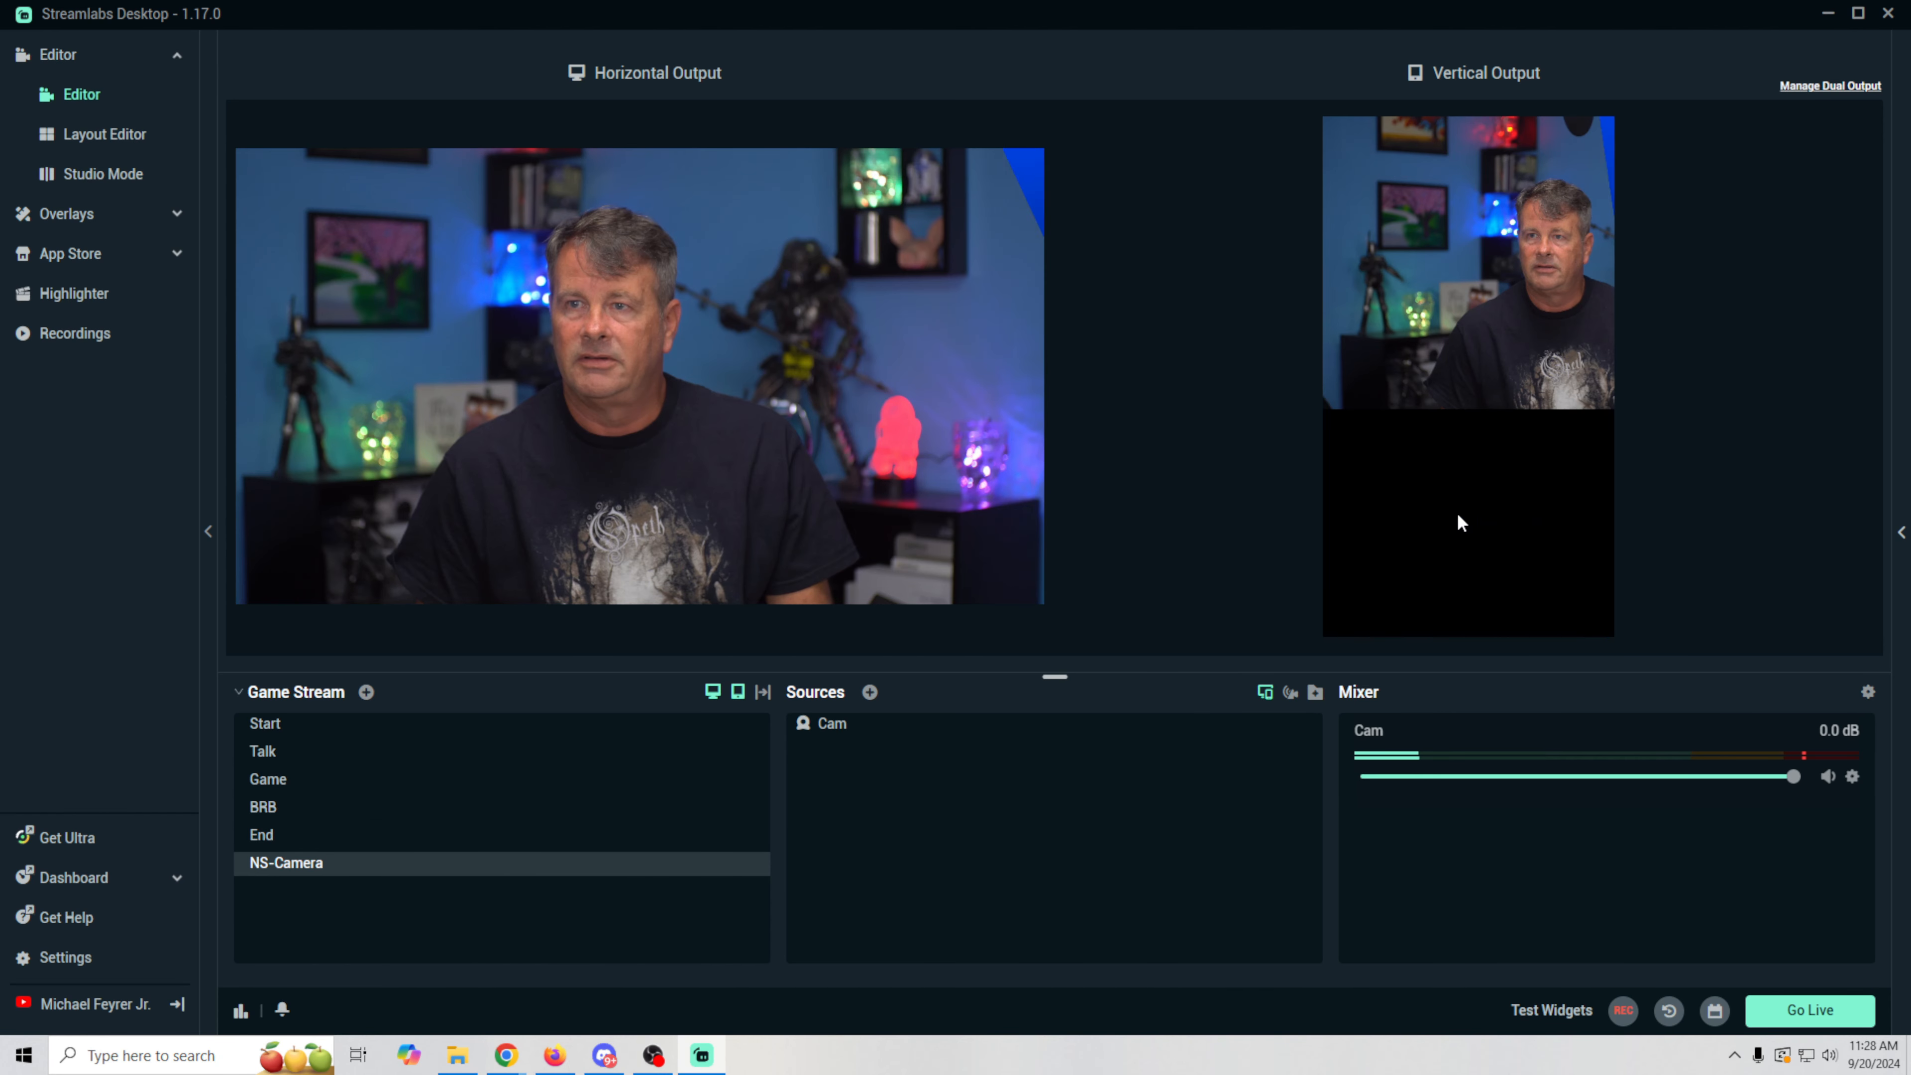
drag(1547, 281, 1456, 506)
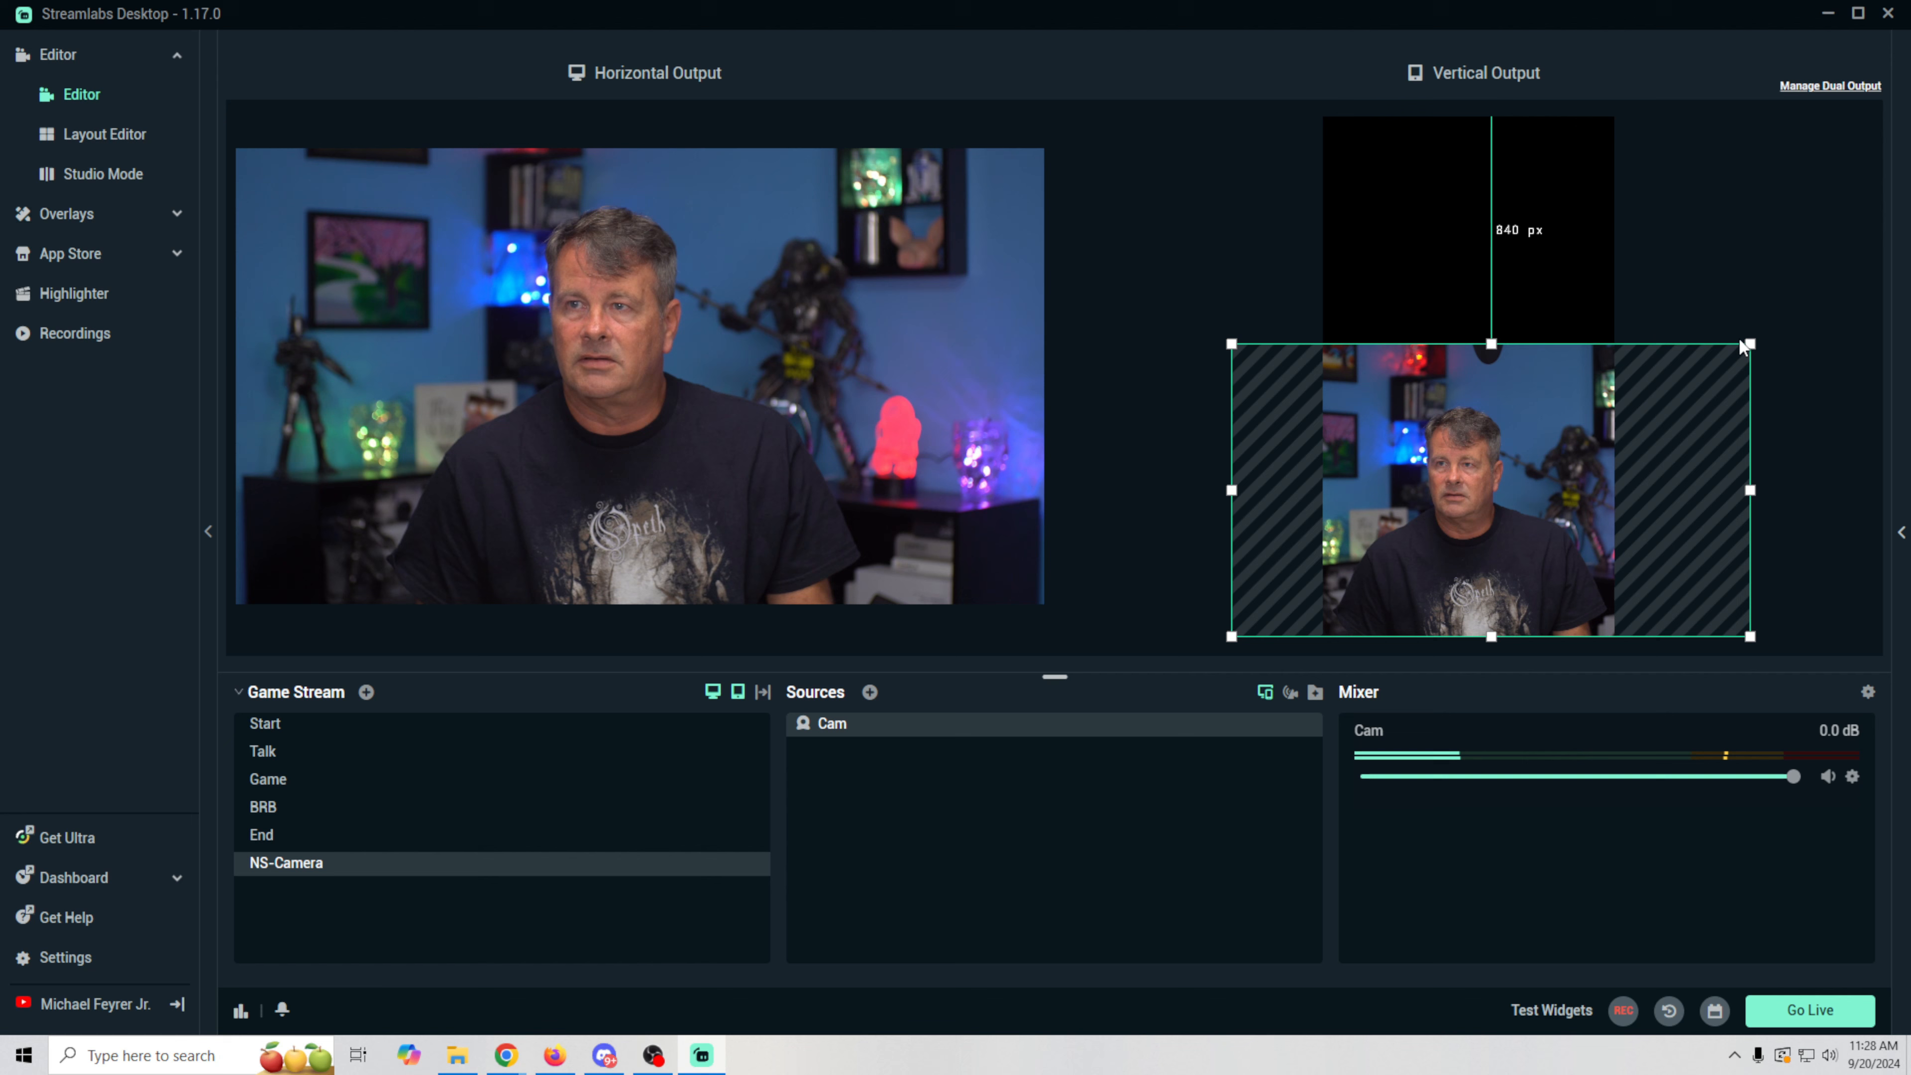
drag(1750, 341, 1482, 510)
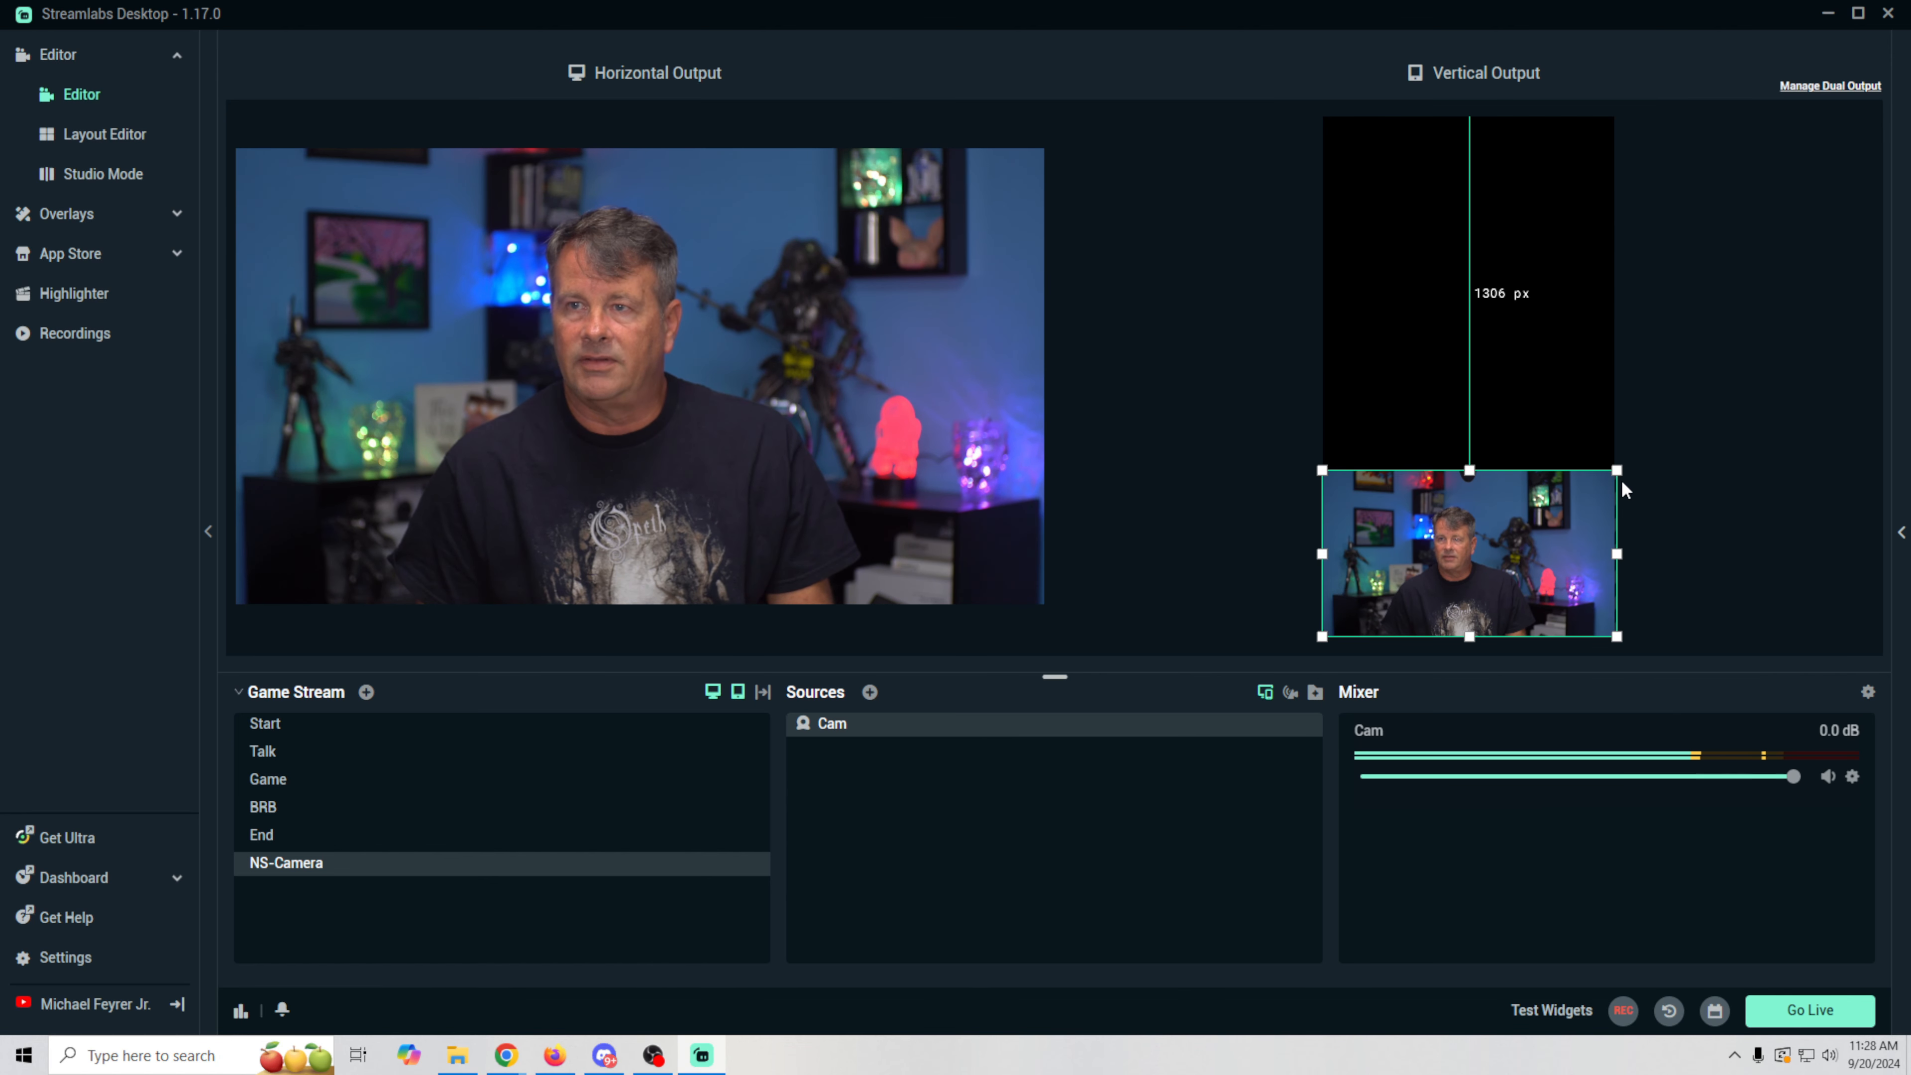
drag(1617, 471, 1553, 492)
mouse_move(1442, 532)
mouse_down()
mouse_move(1473, 499)
mouse_move(1442, 504)
mouse_move(1443, 525)
mouse_up()
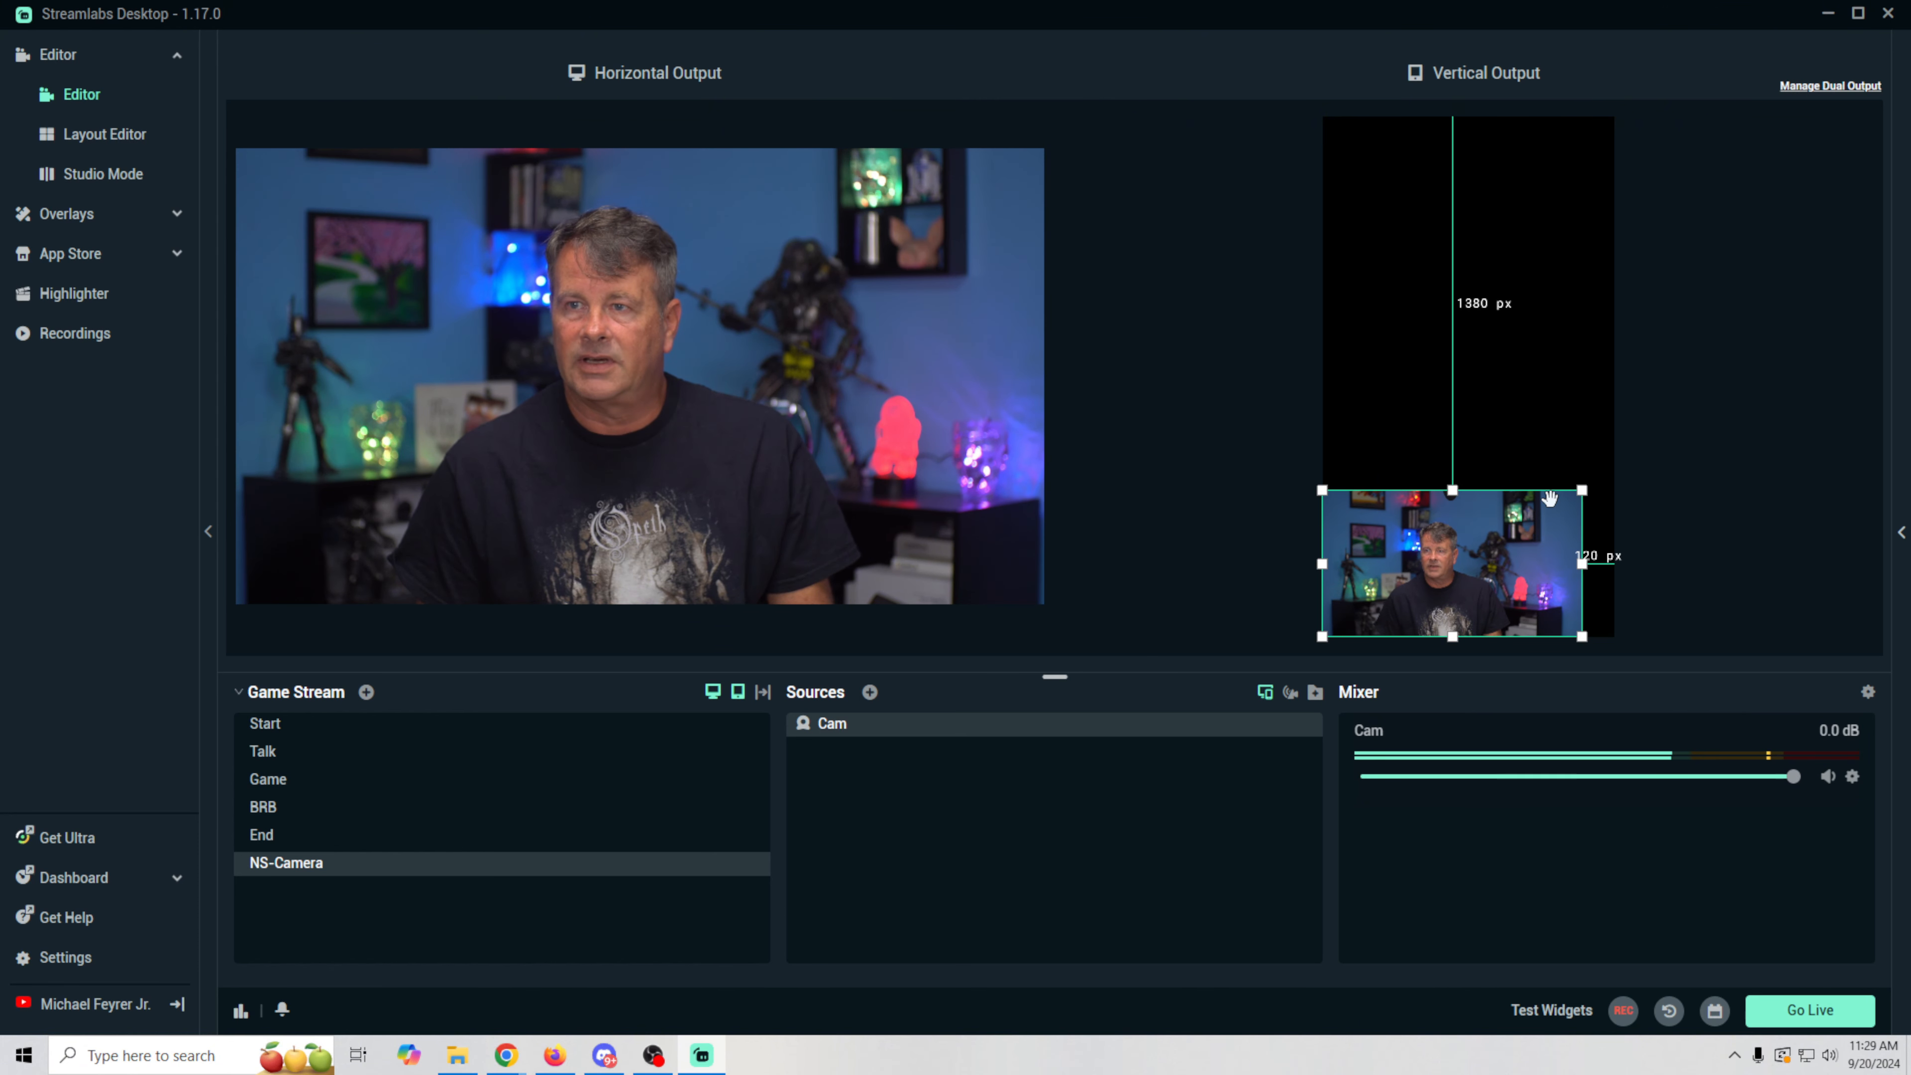
drag(1584, 491, 1614, 474)
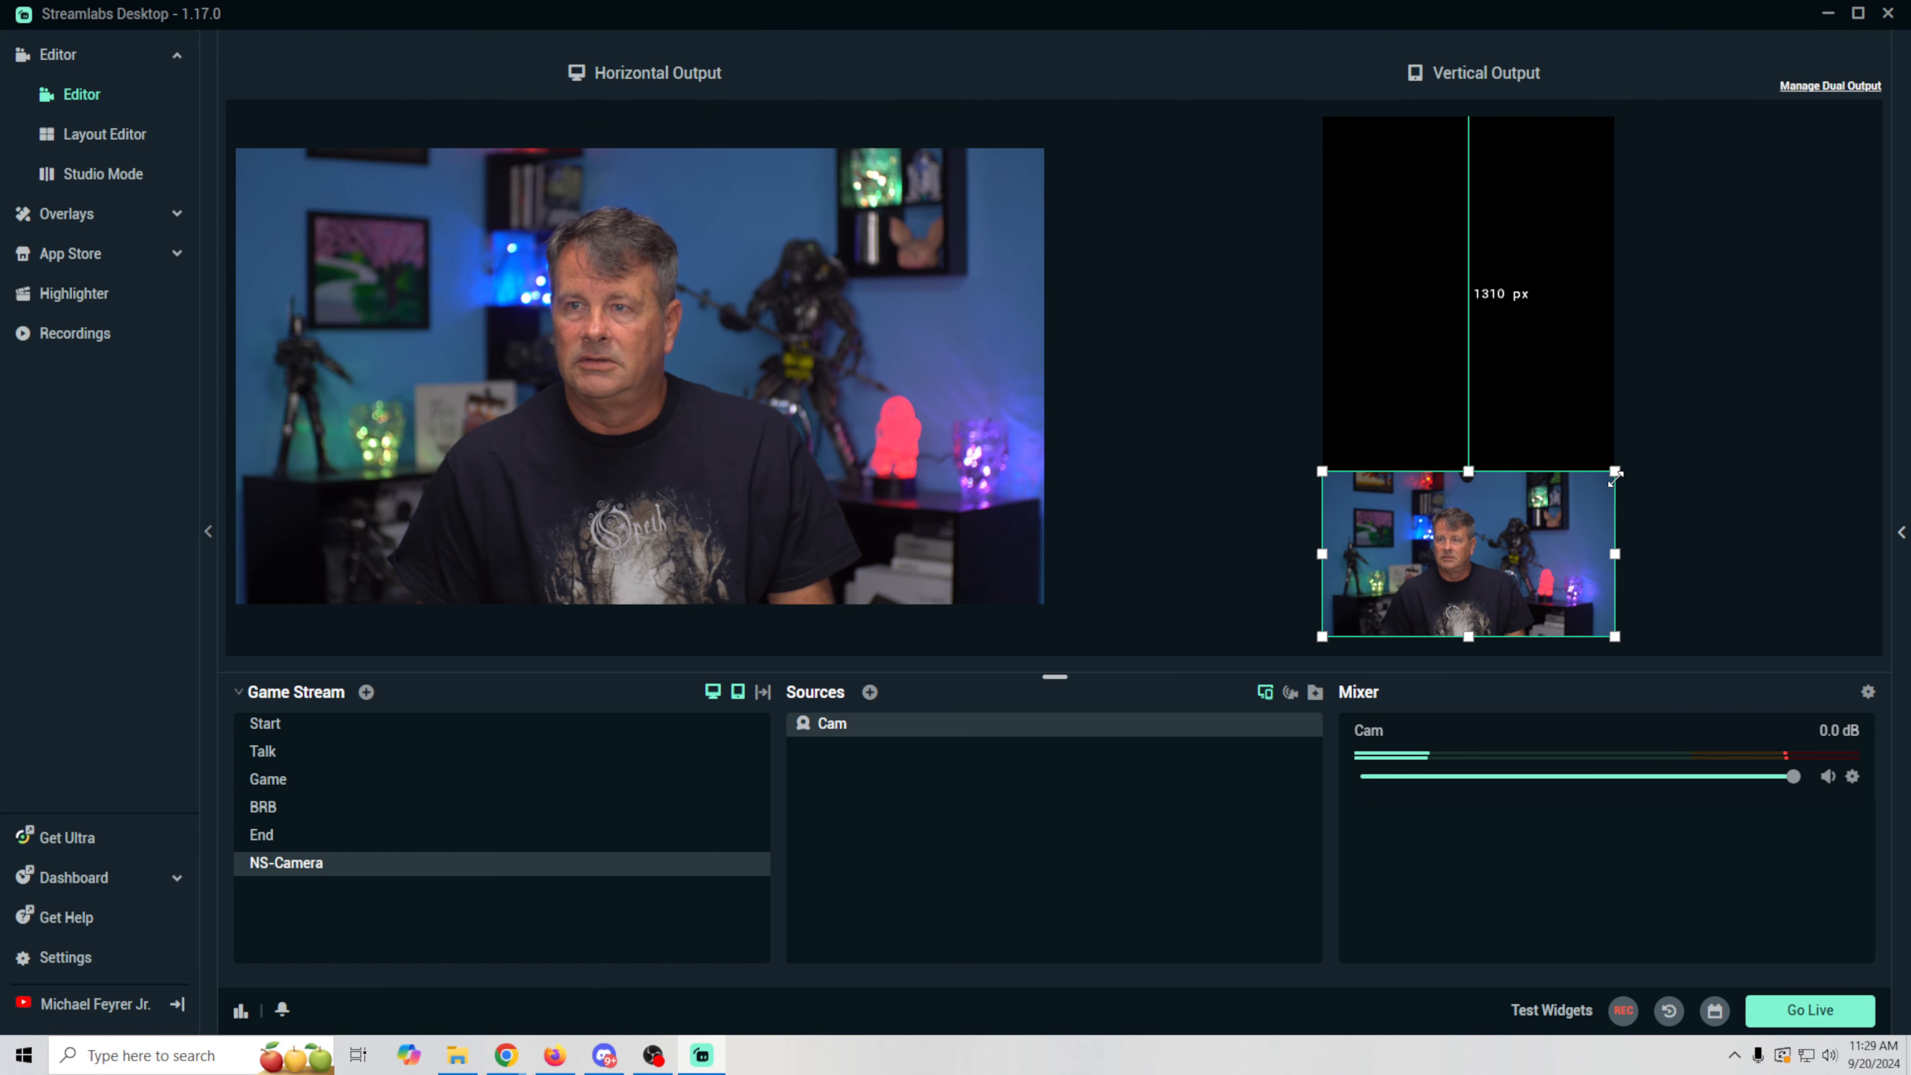
drag(1490, 544, 1492, 531)
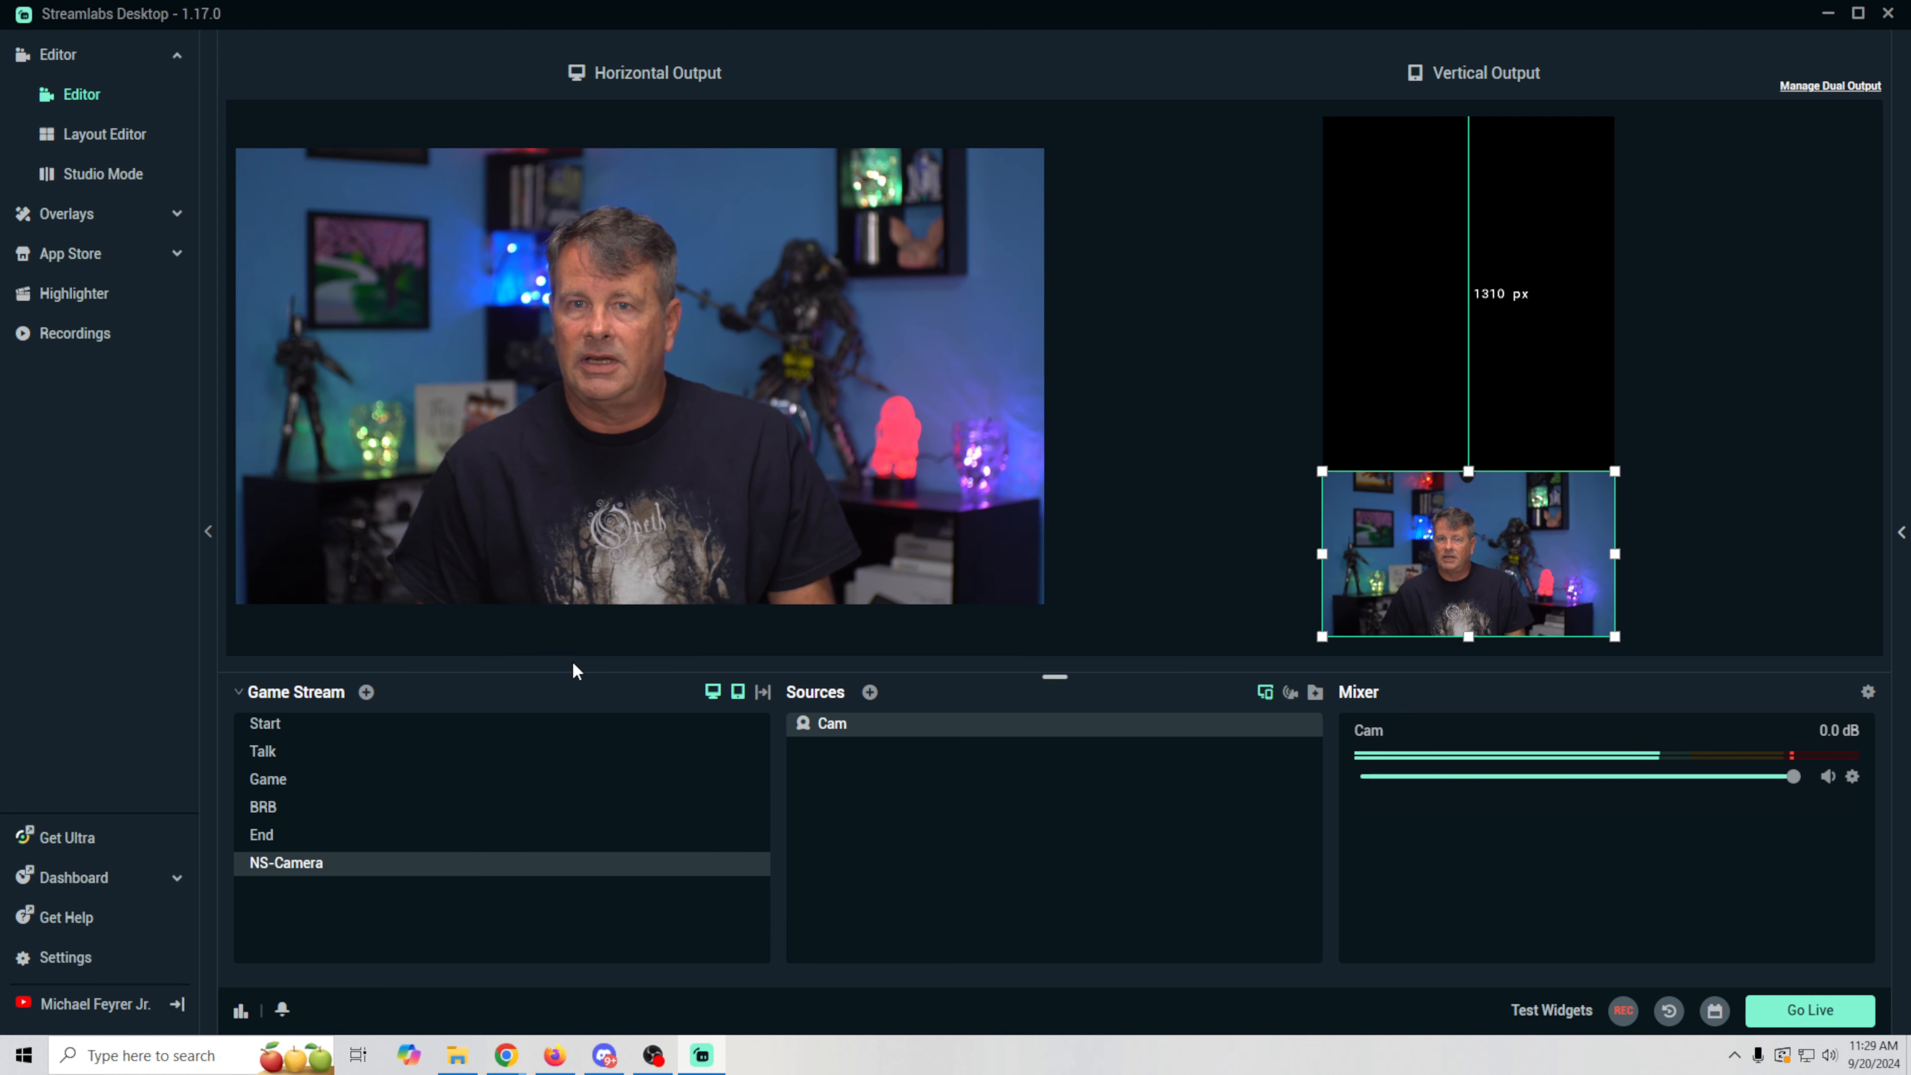
- In the Talk scene's vertical output, shift the talk s overlay and reposition NS-Camera so the camera sits along the canvas bottom
click(400, 754)
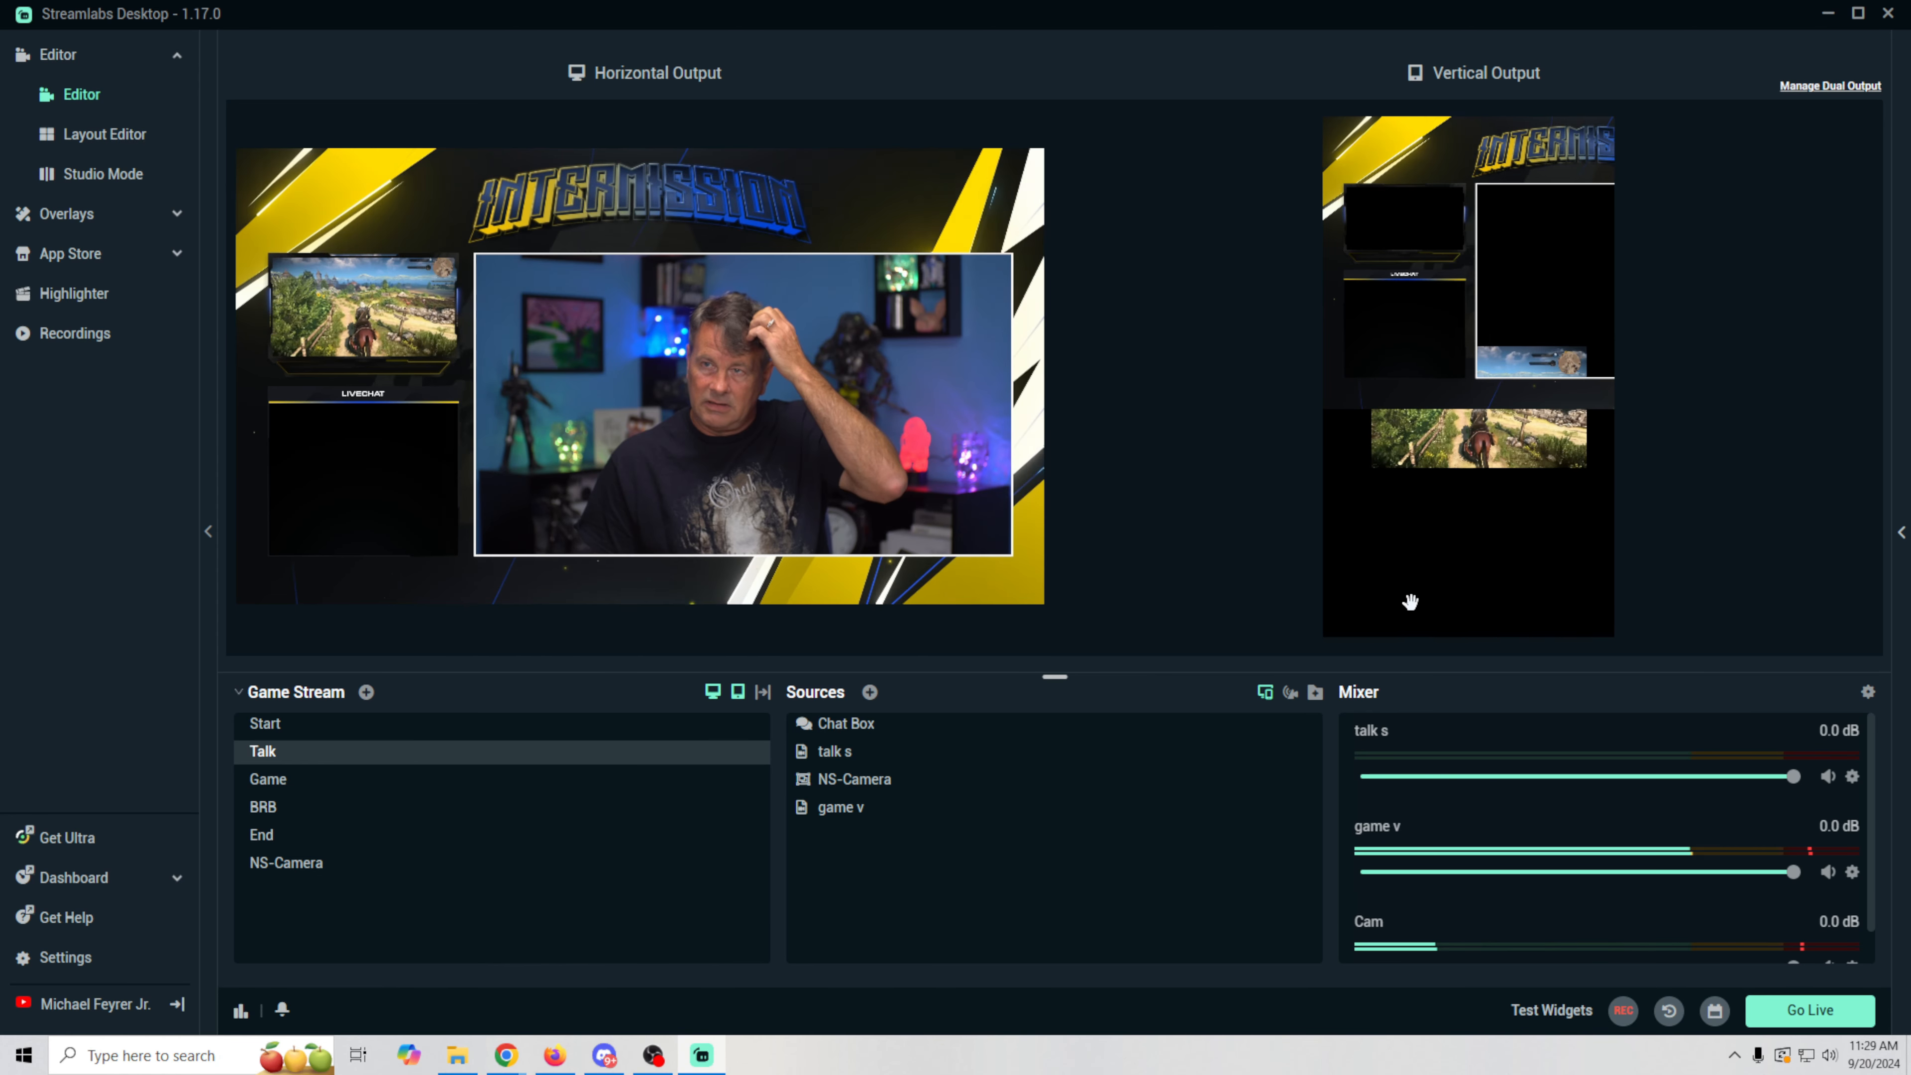
drag(1535, 362, 1368, 311)
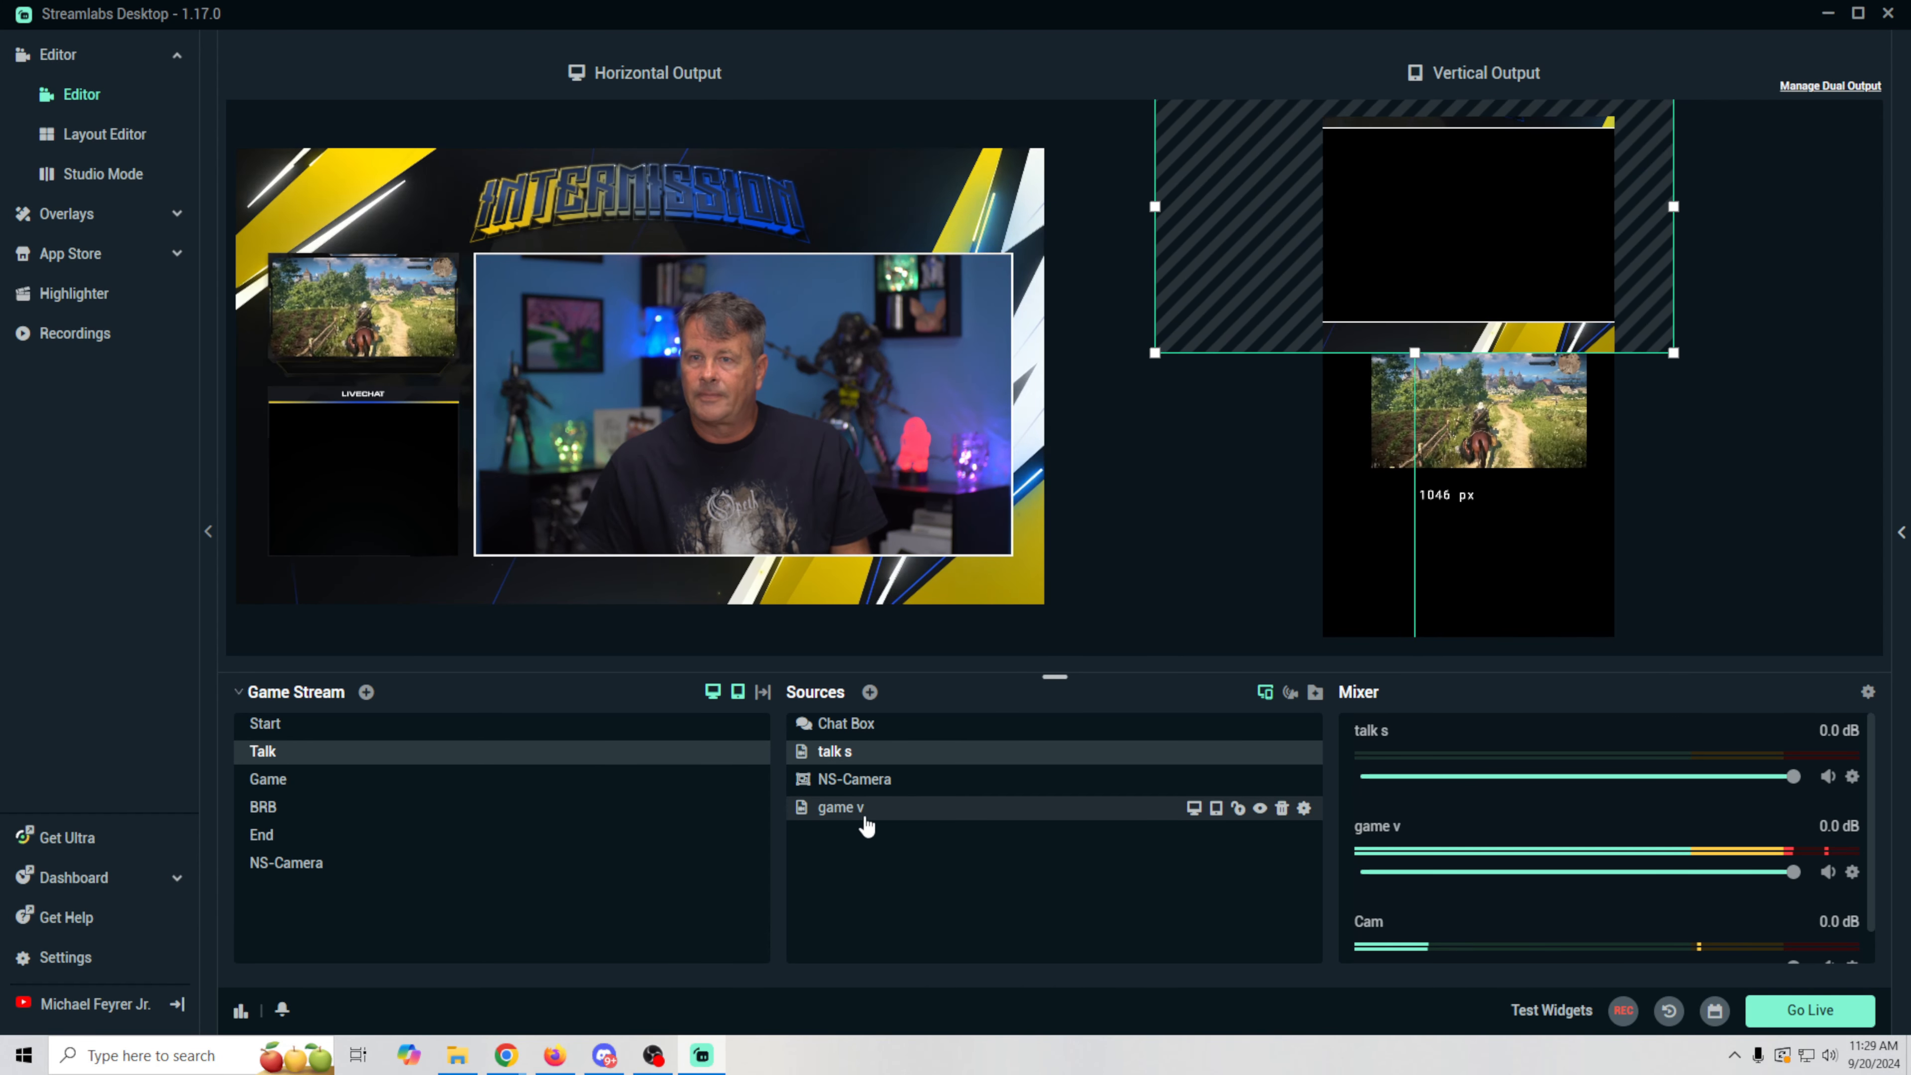
click(880, 785)
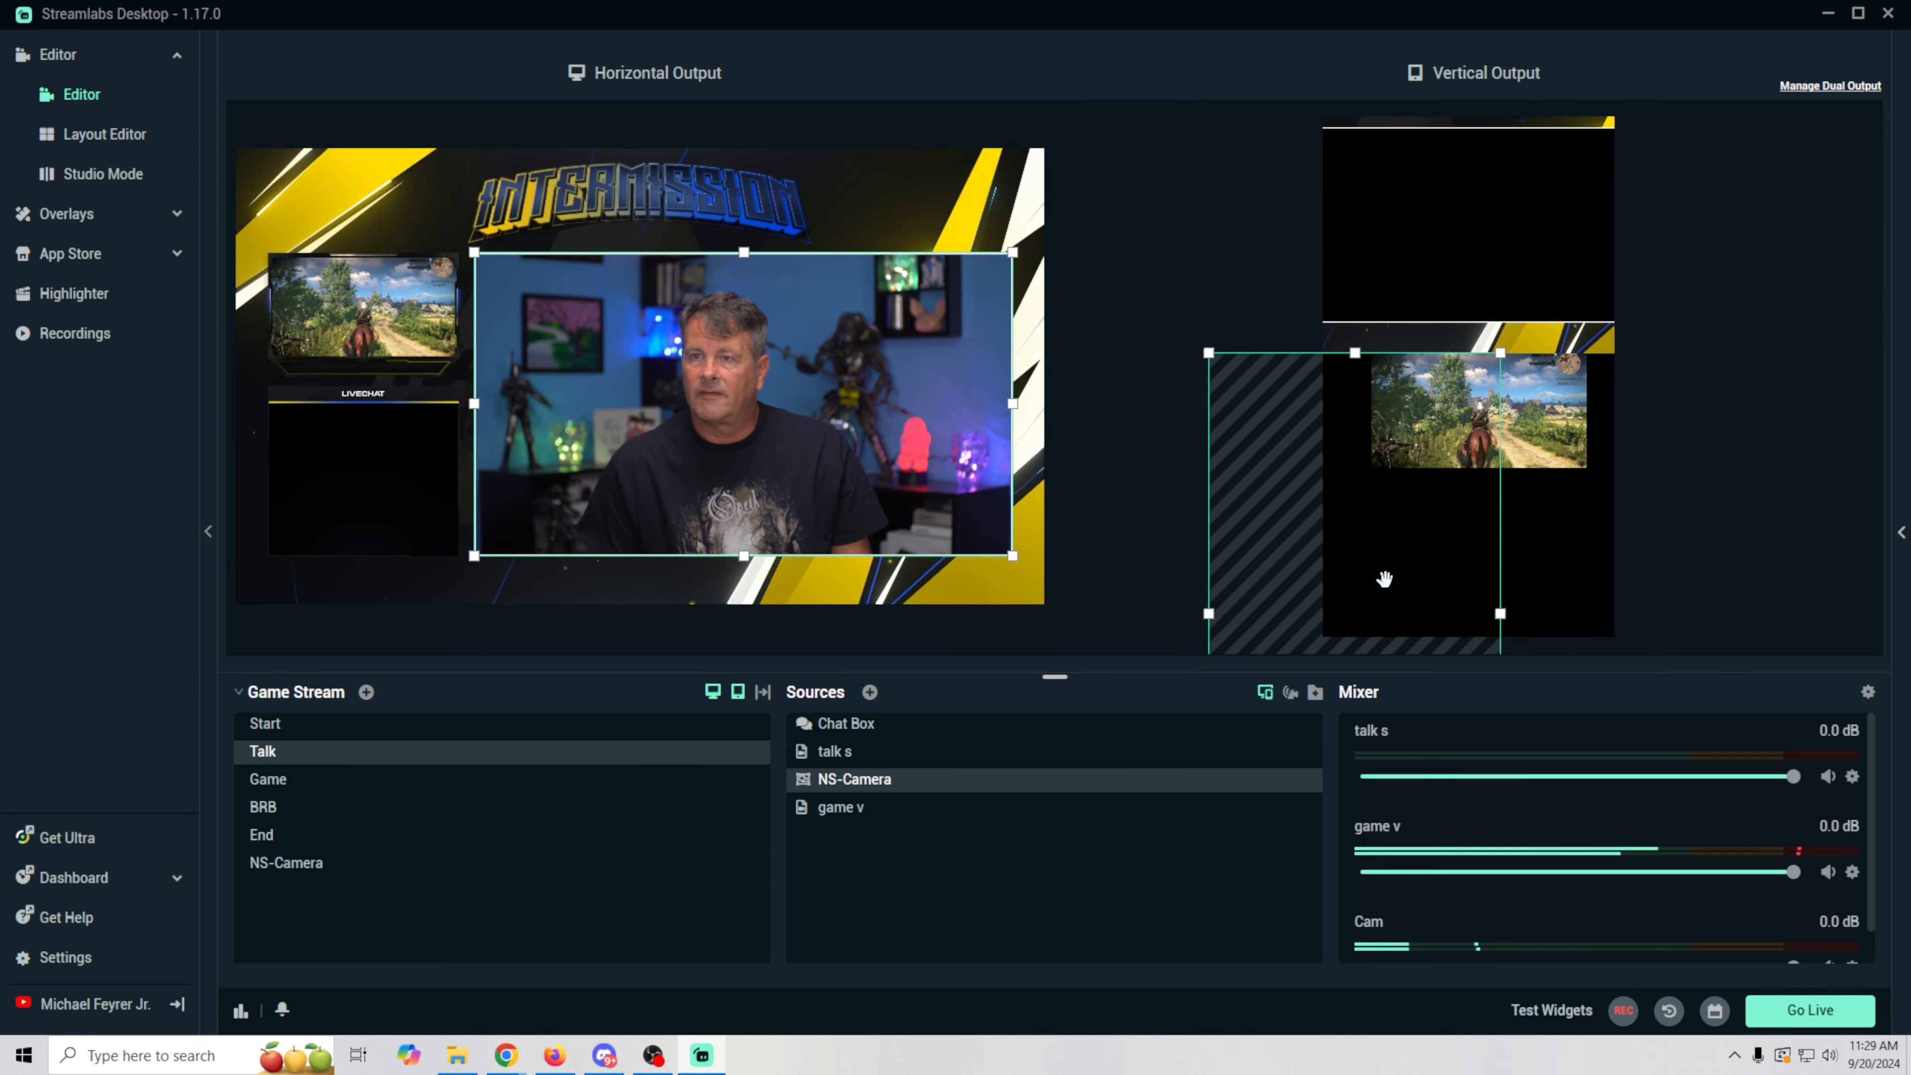
drag(1385, 578, 1670, 467)
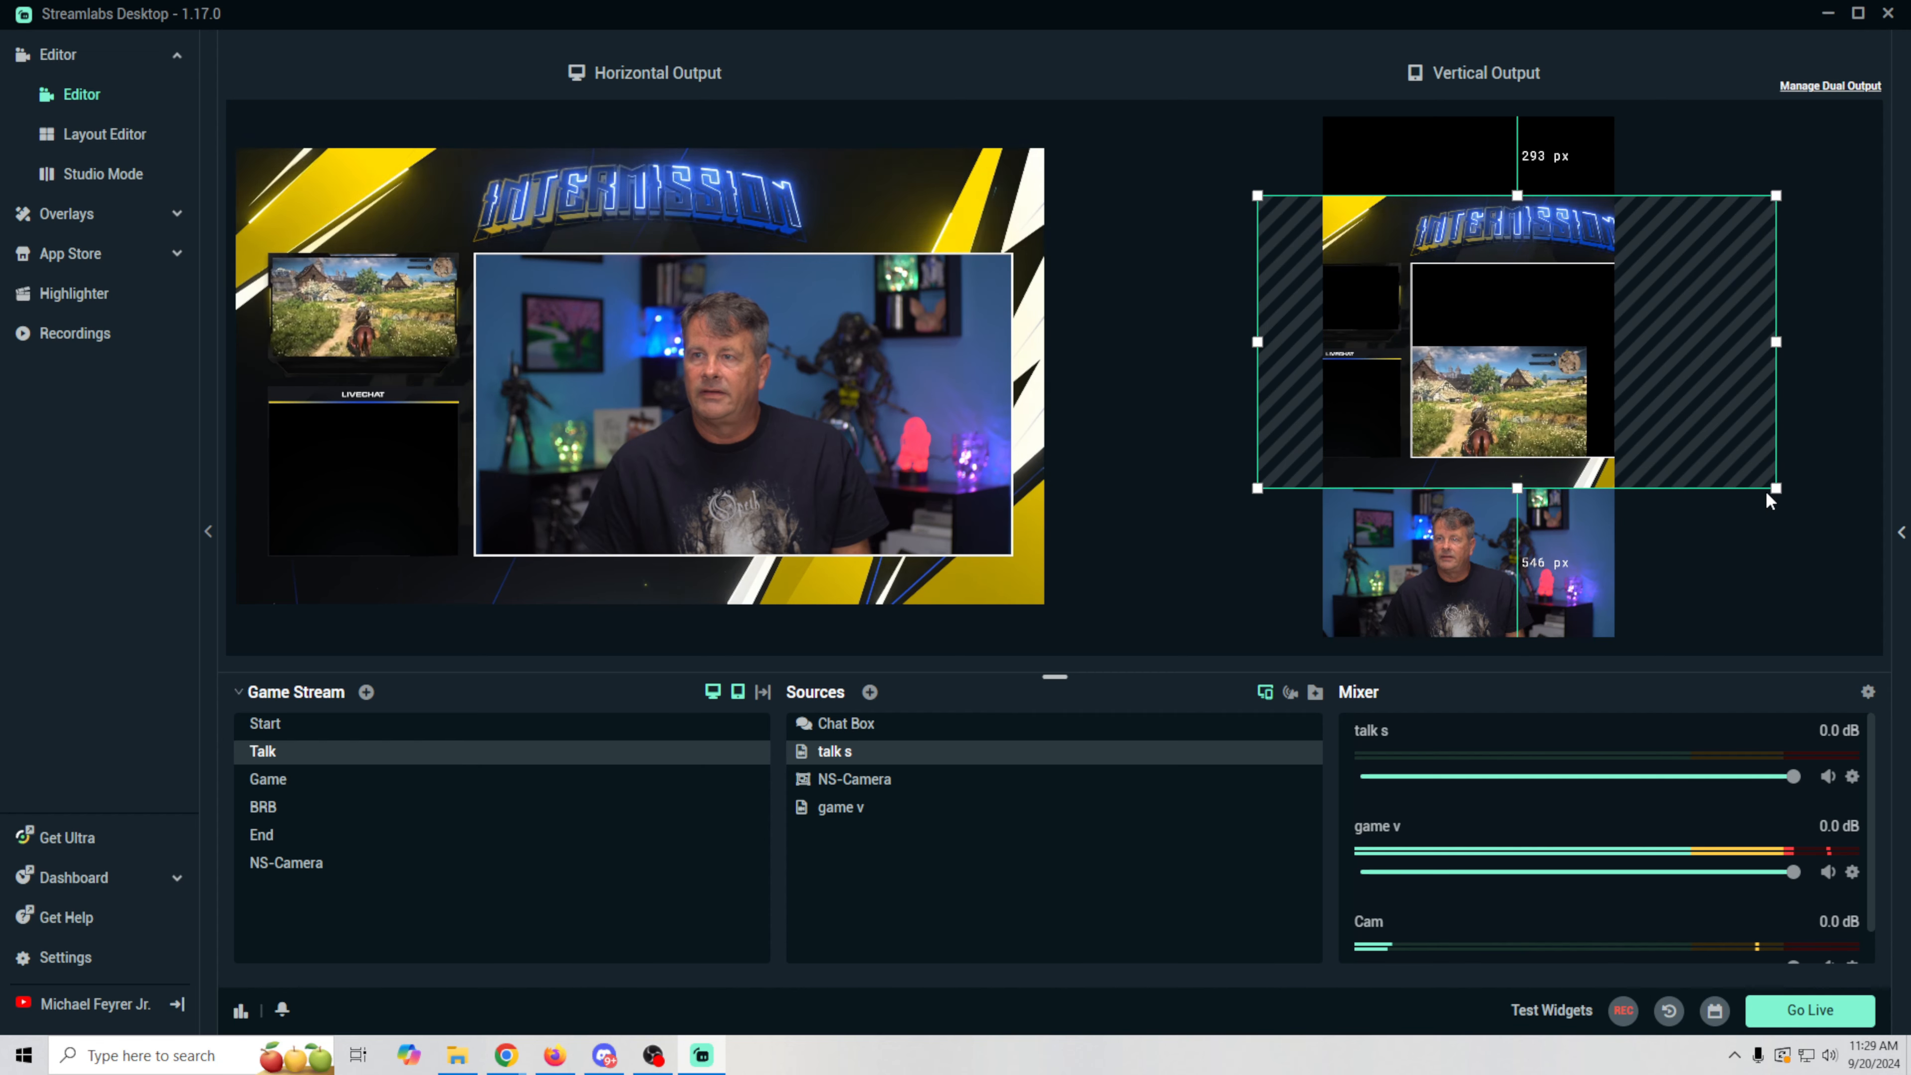
- Enlarge the talk s overlay to fill the vertical canvas height and shift it so its game frame and live chat area fit the canvas
drag(1517, 489, 1526, 640)
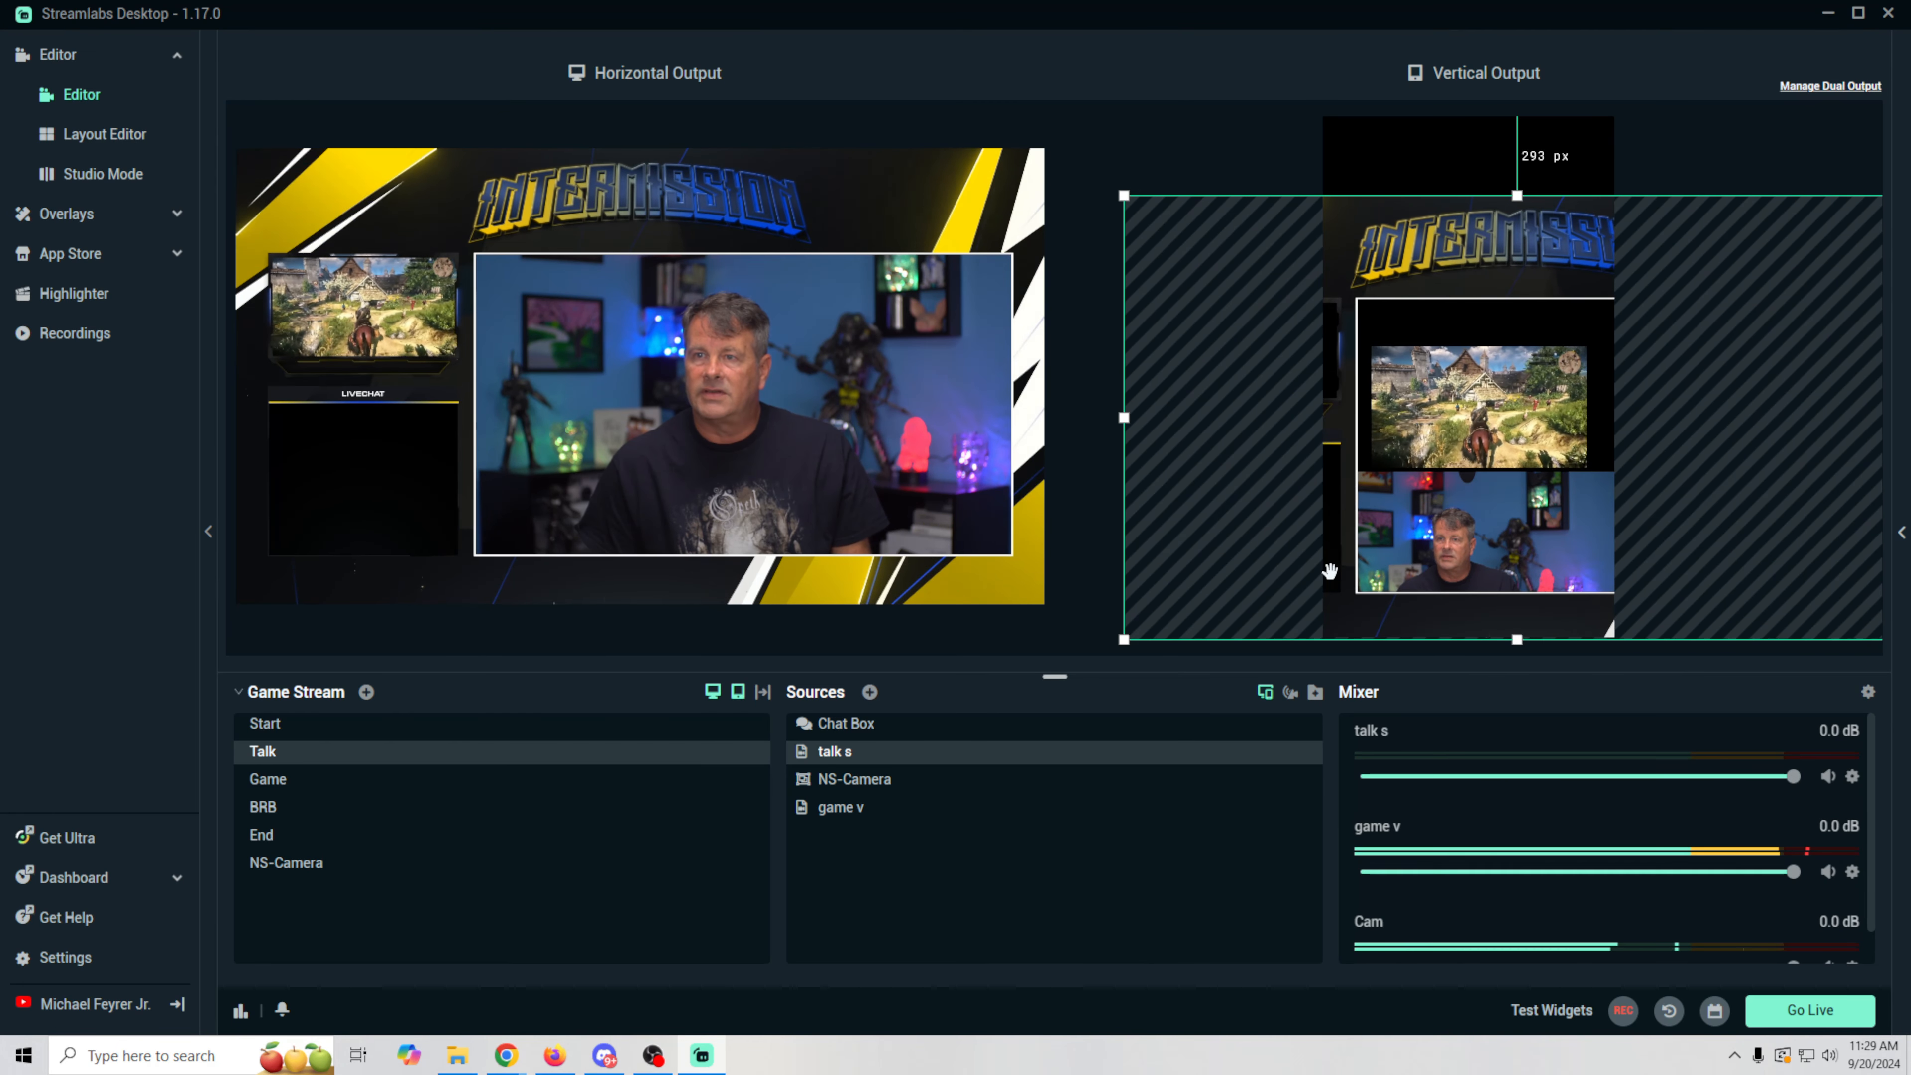
drag(1341, 560, 1520, 388)
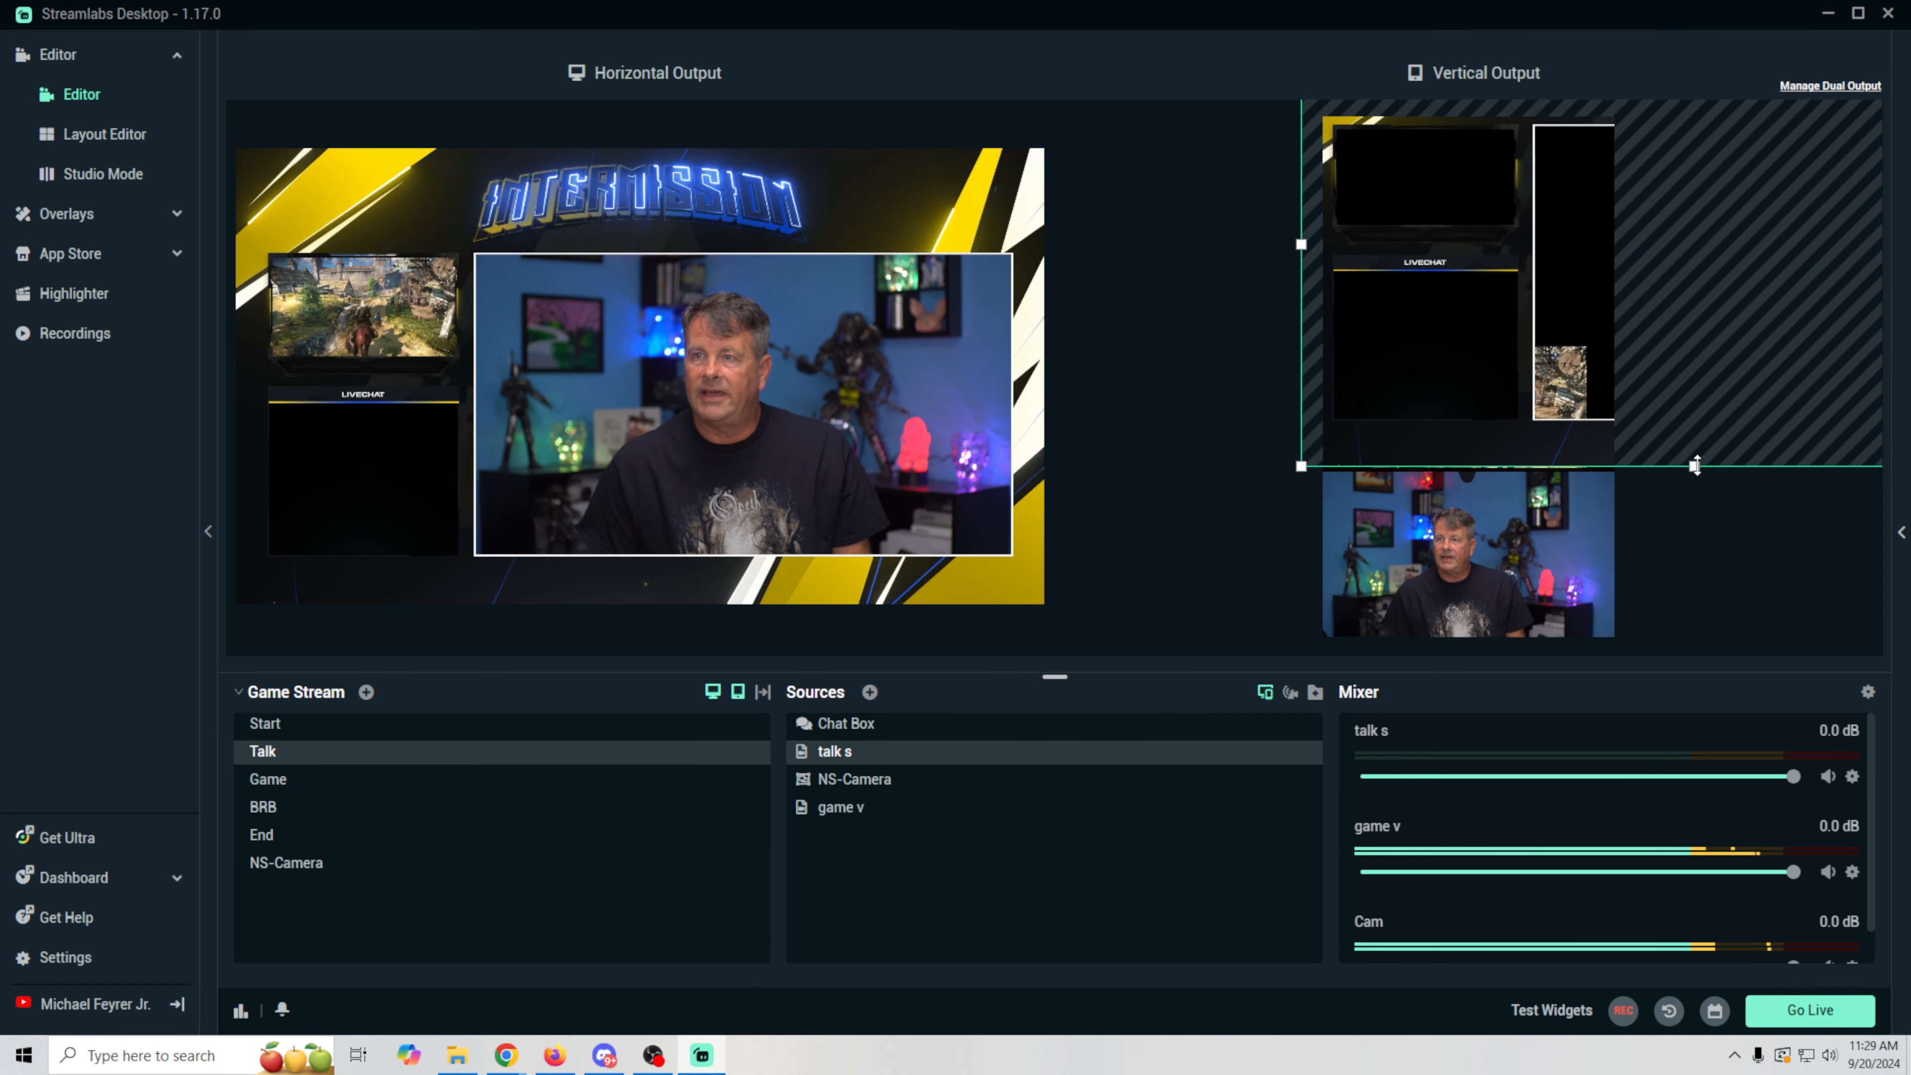
drag(1696, 466, 1695, 550)
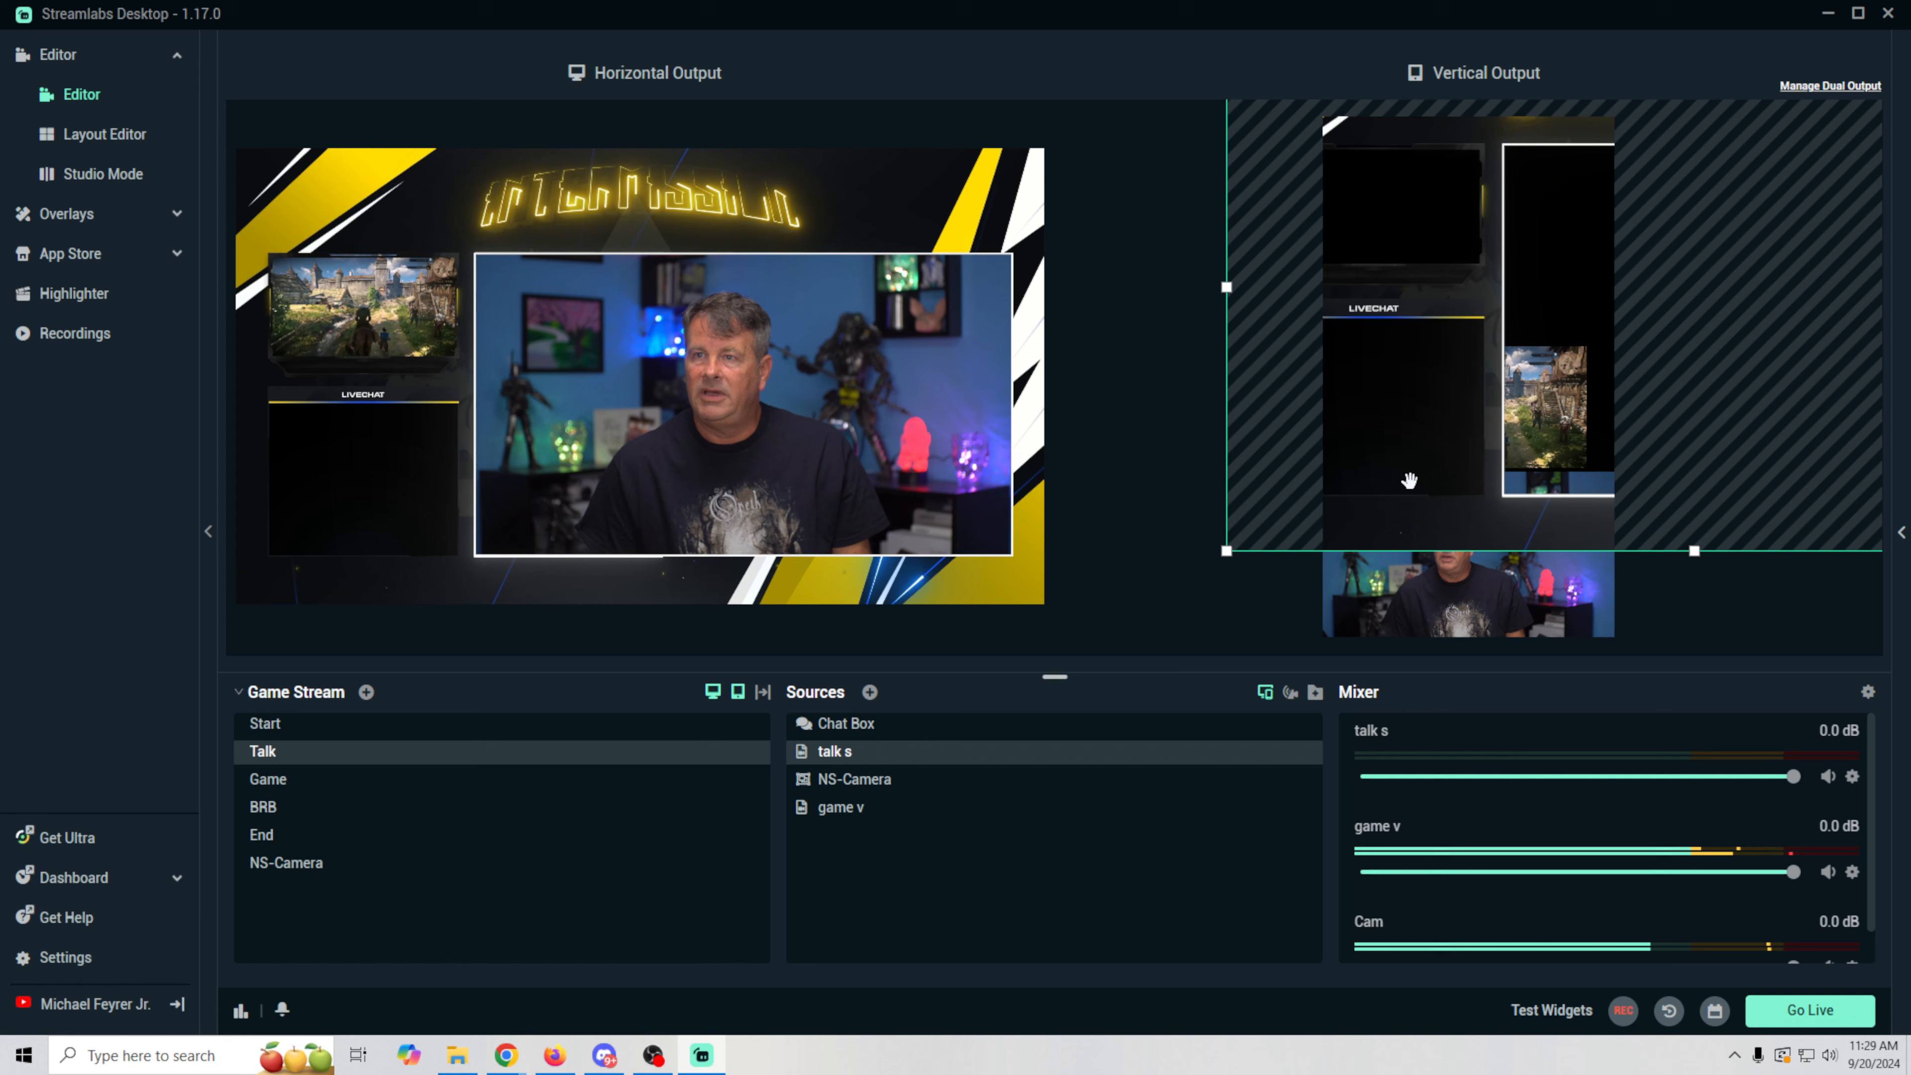
drag(1409, 481, 1493, 468)
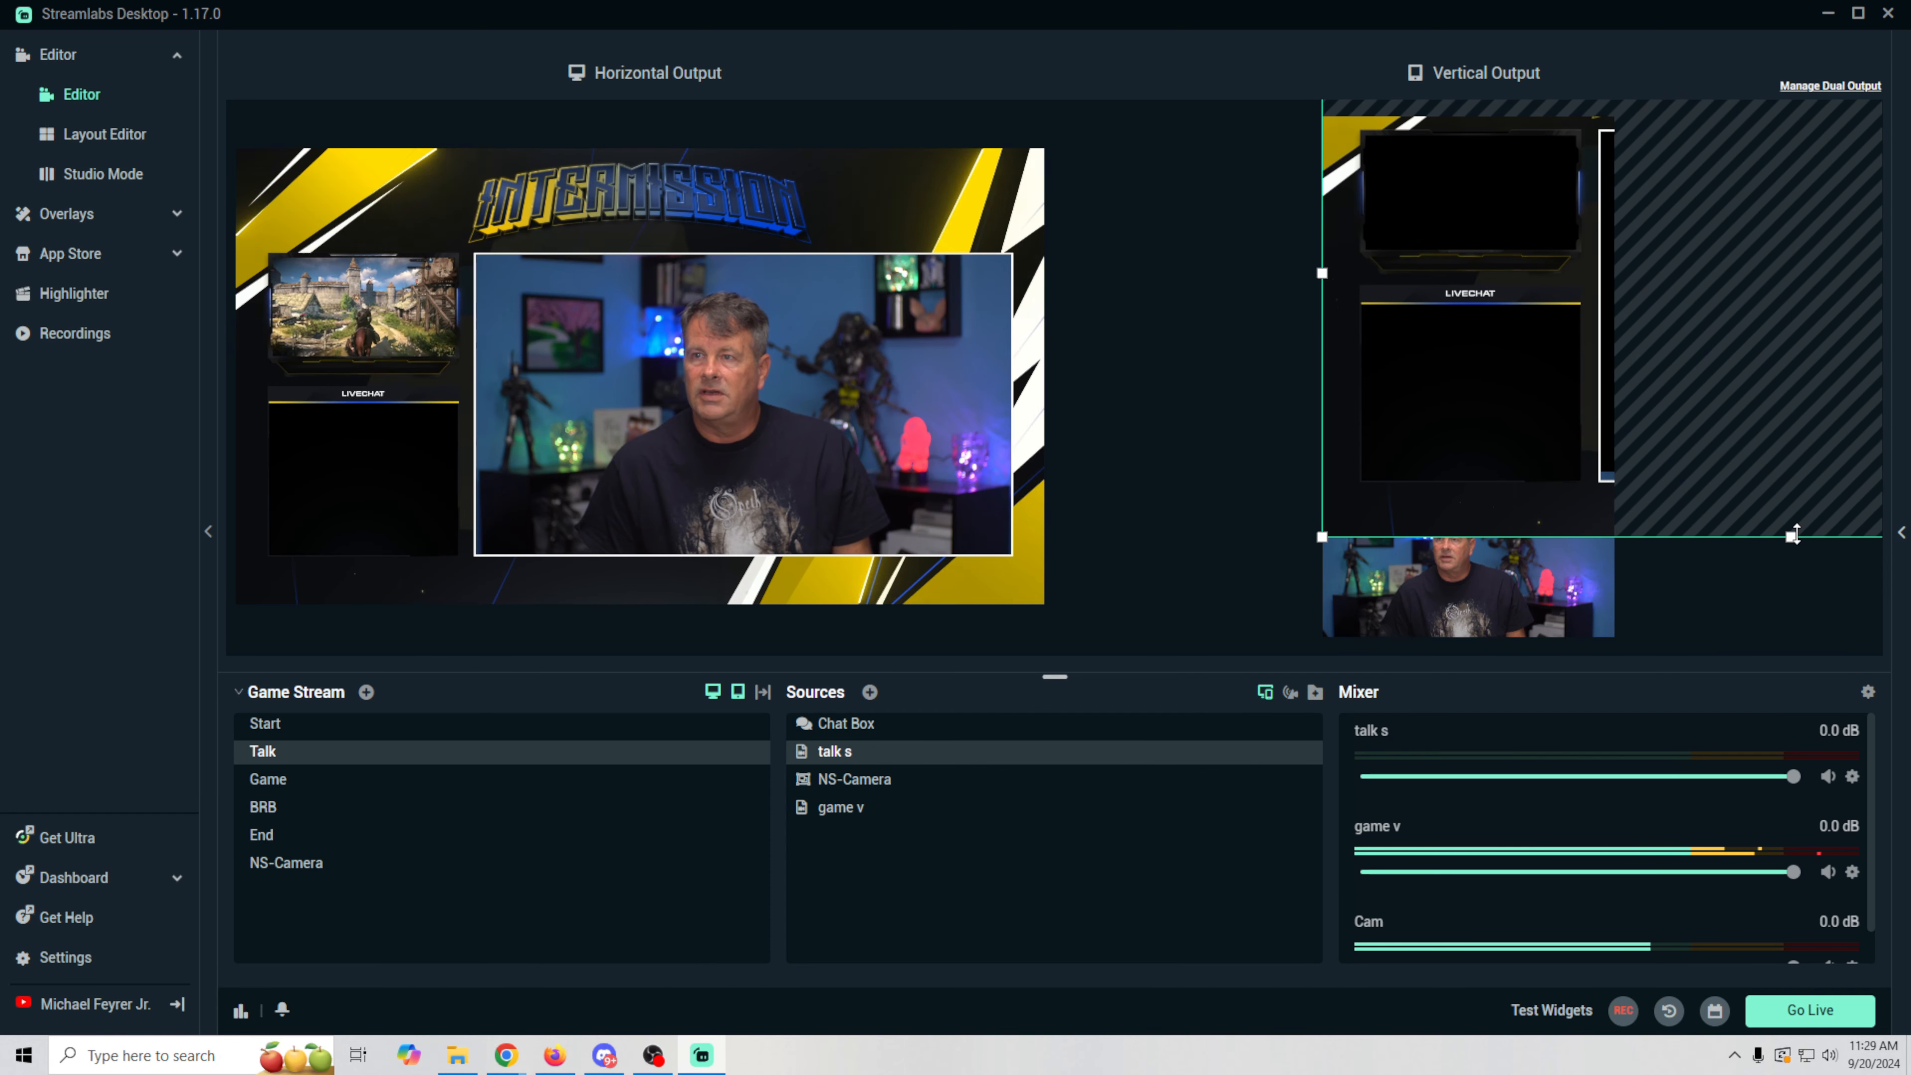
drag(1795, 535, 1791, 642)
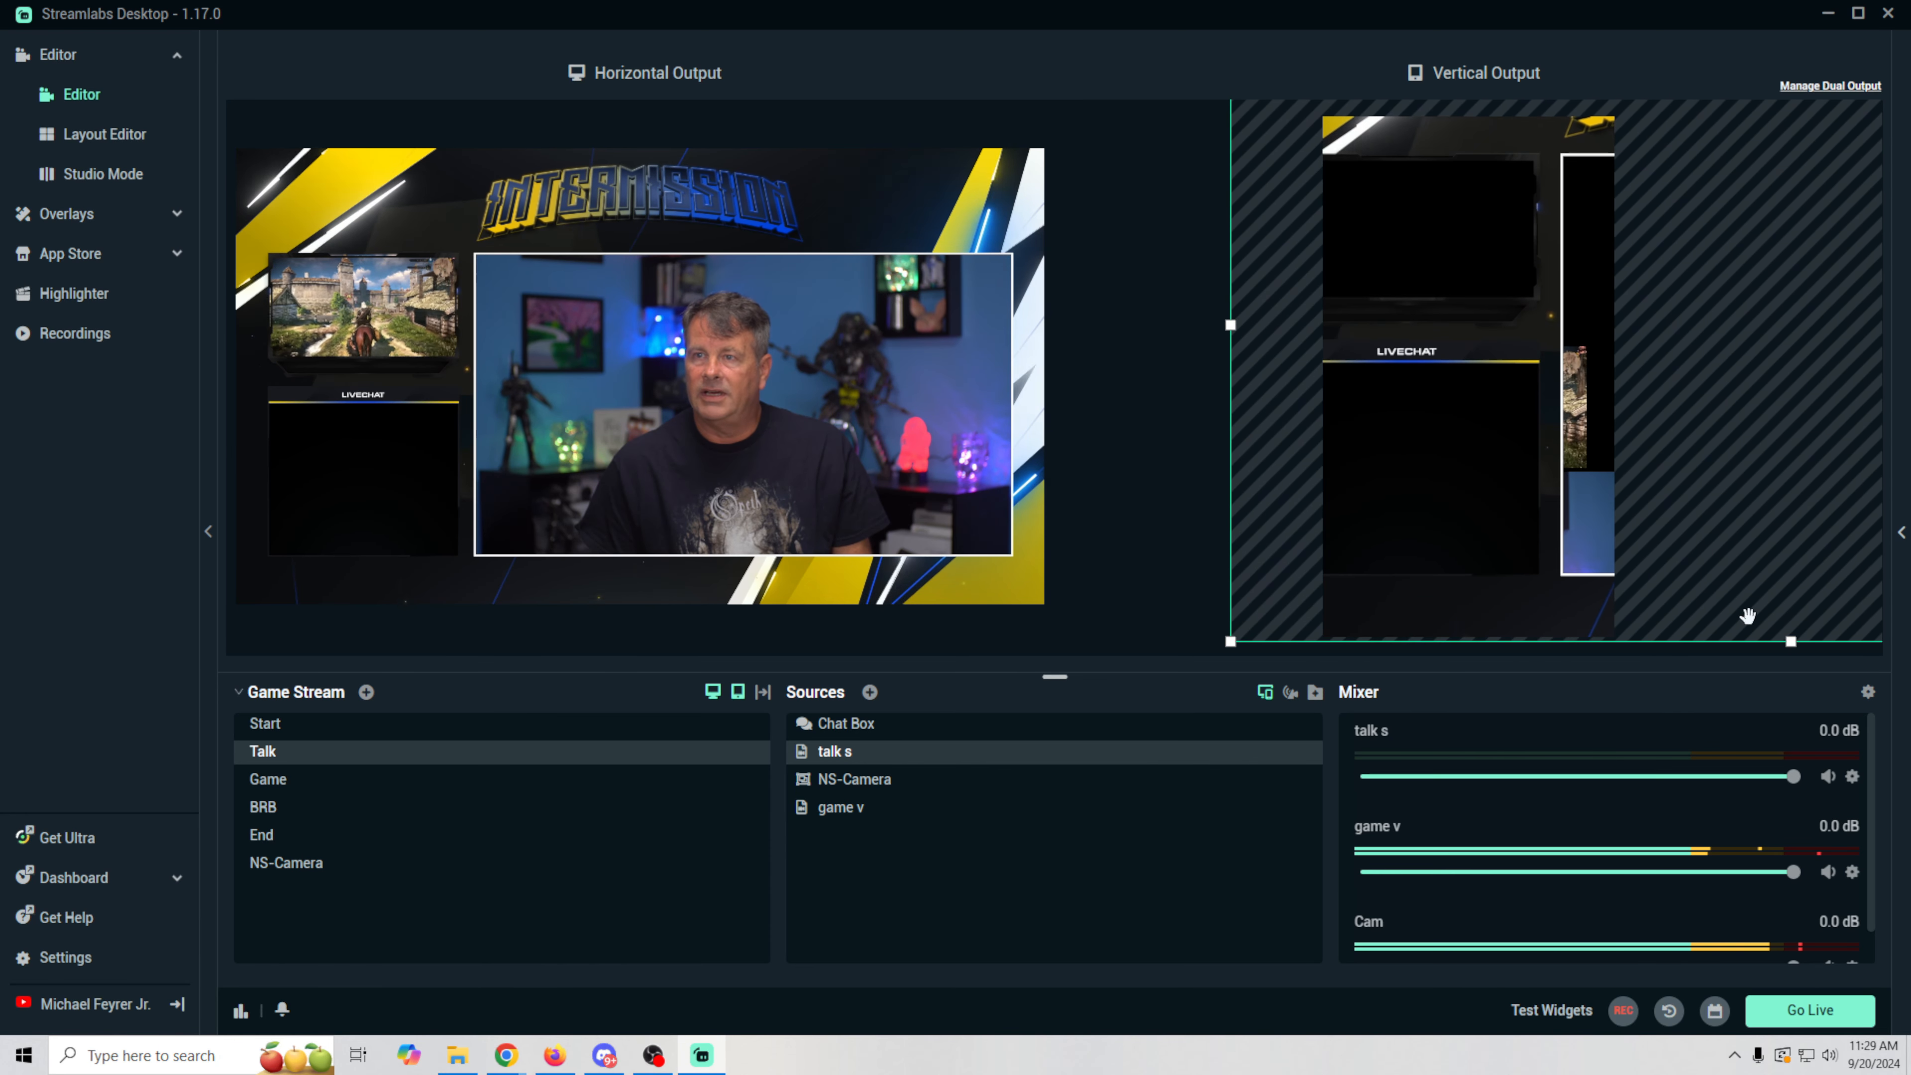
drag(1439, 533, 1503, 506)
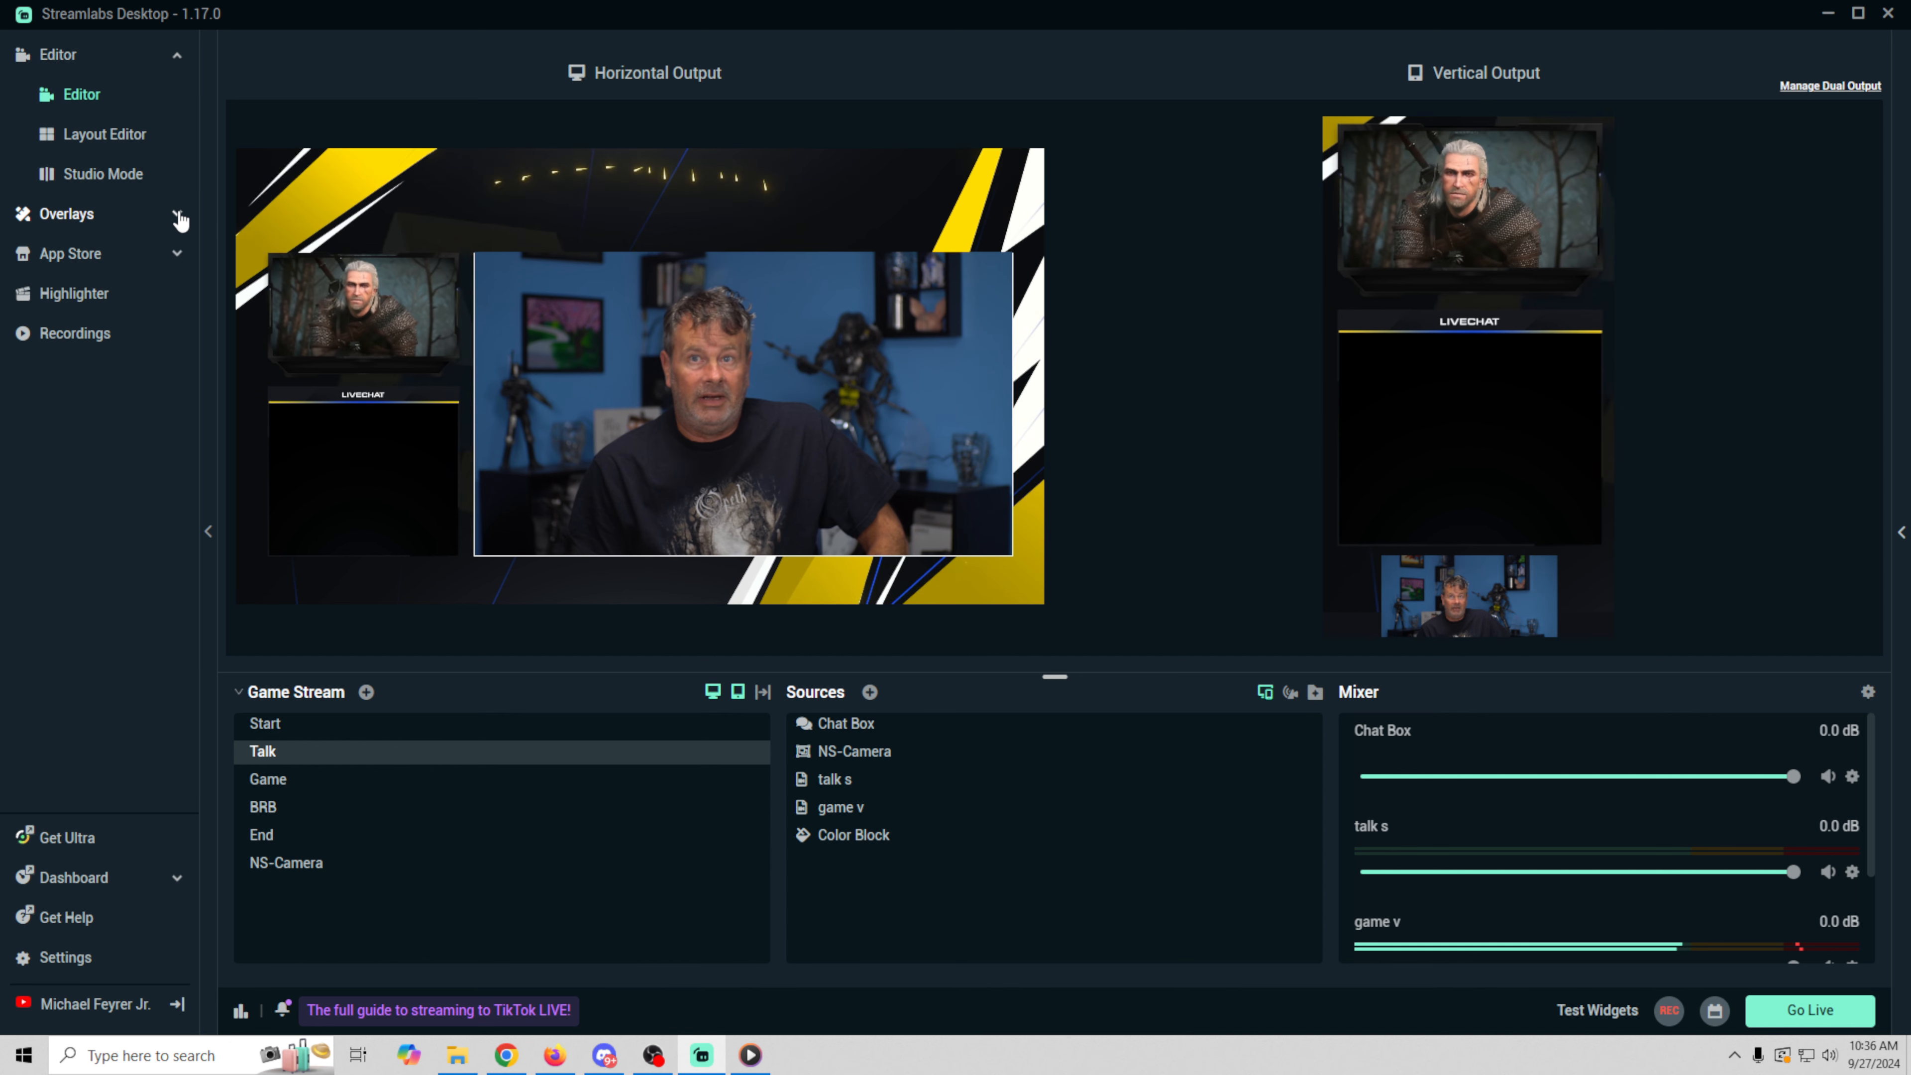
- Browse the TikTok Friendly category of scene overlays for packages that include both horizontal and vertical layouts
click(107, 217)
click(46, 256)
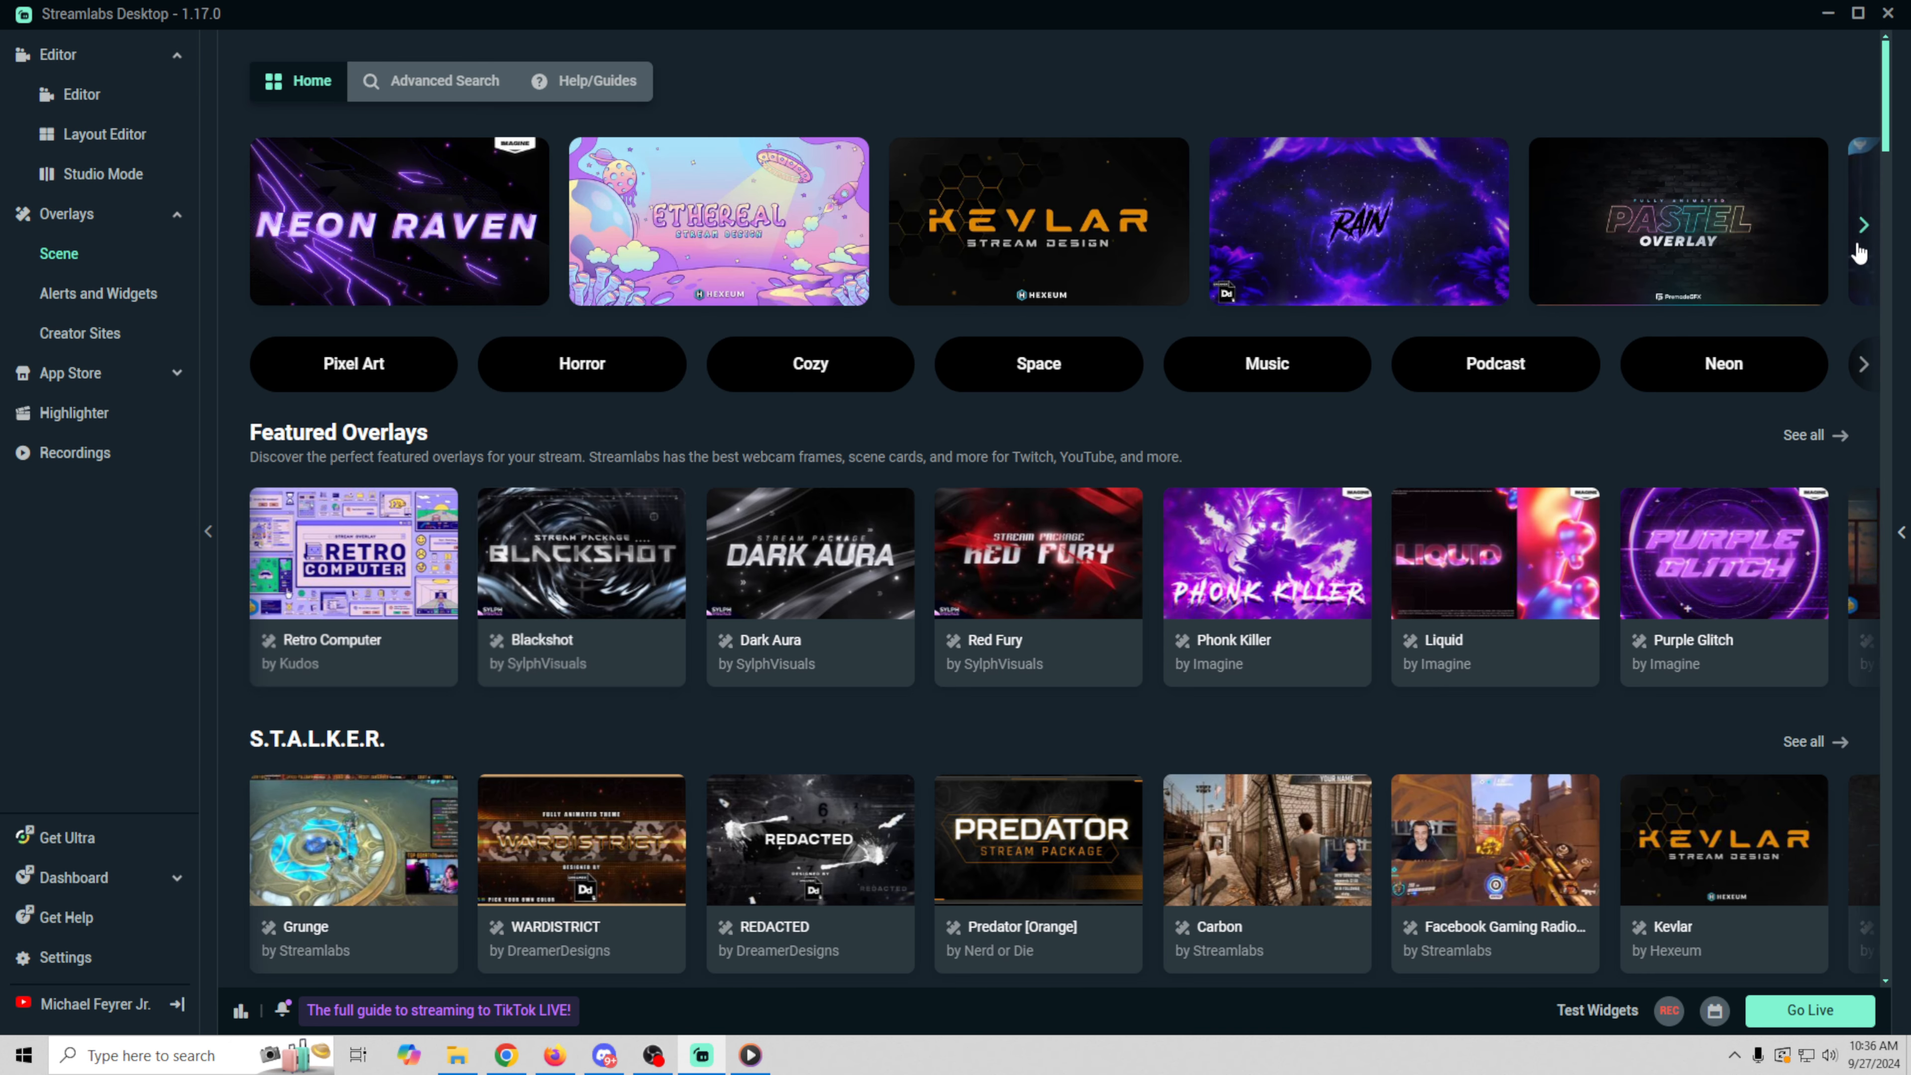
click(1866, 368)
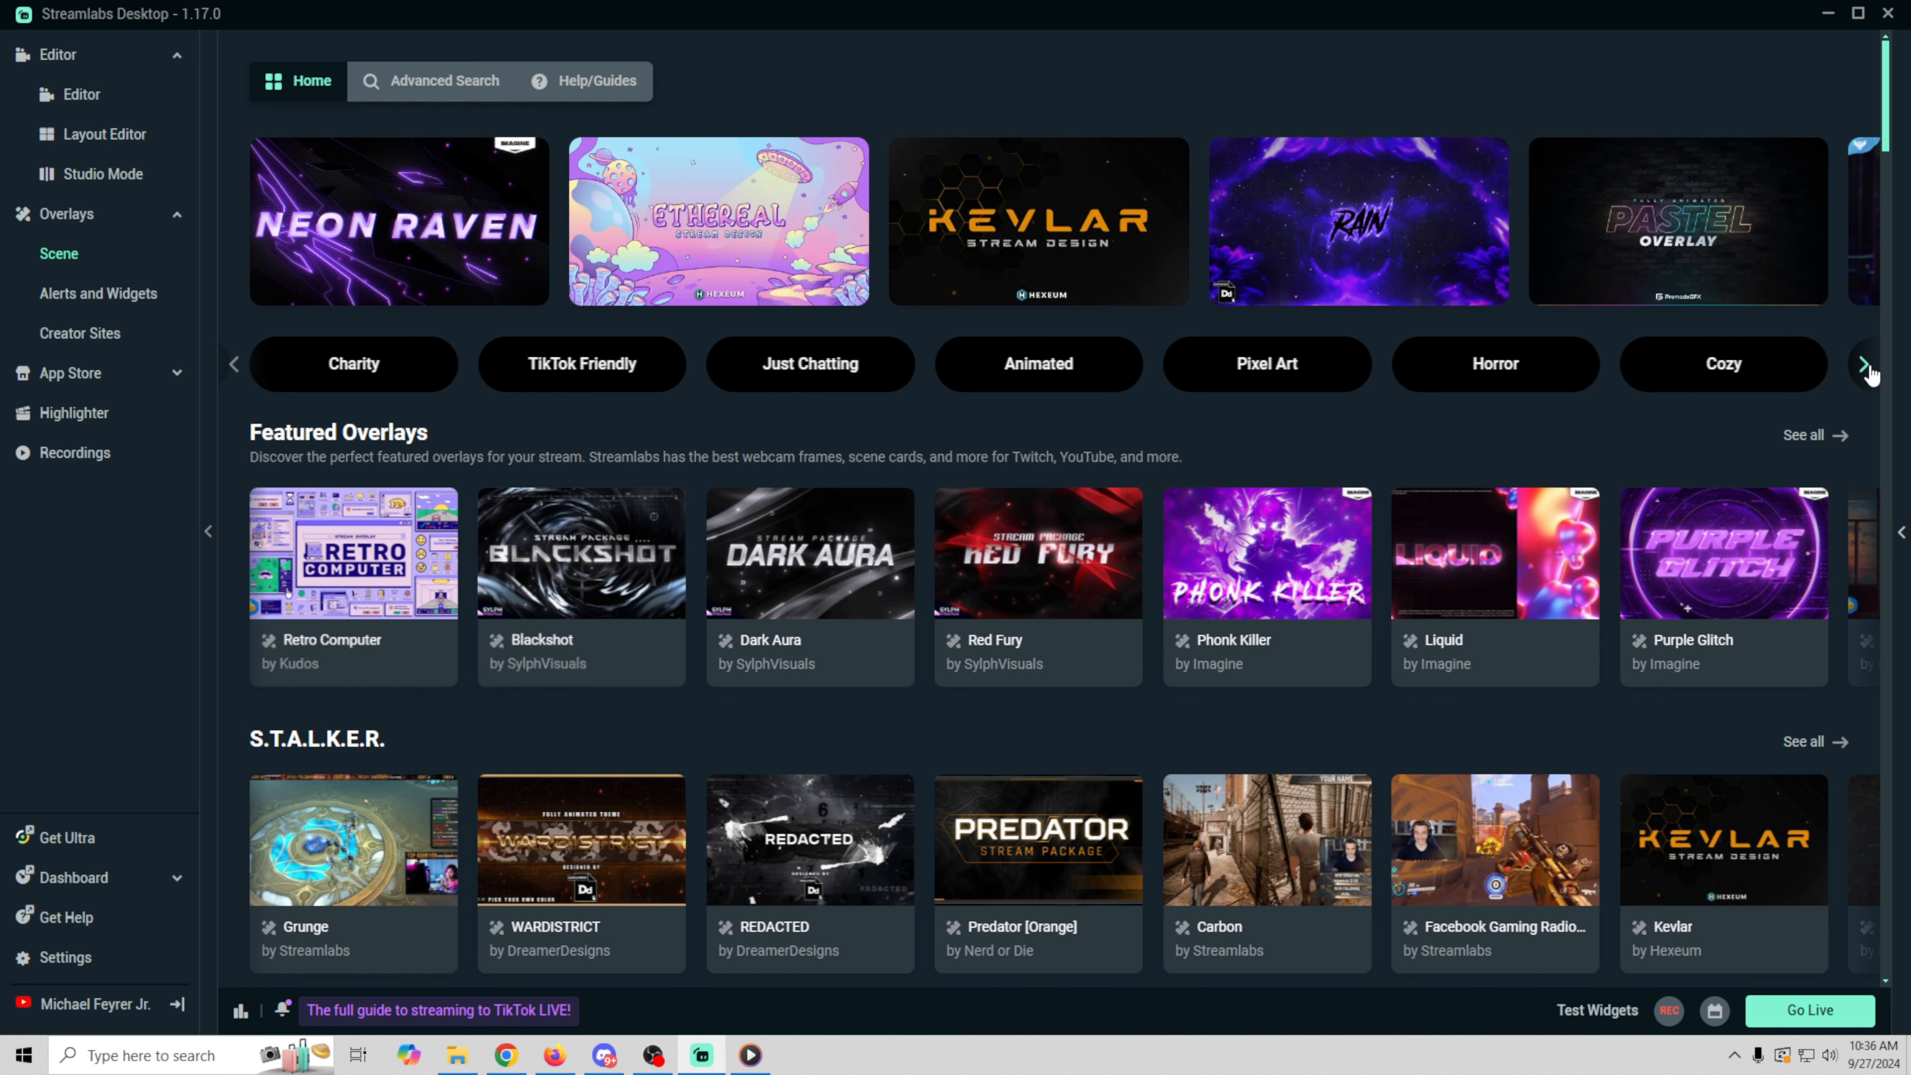
click(620, 369)
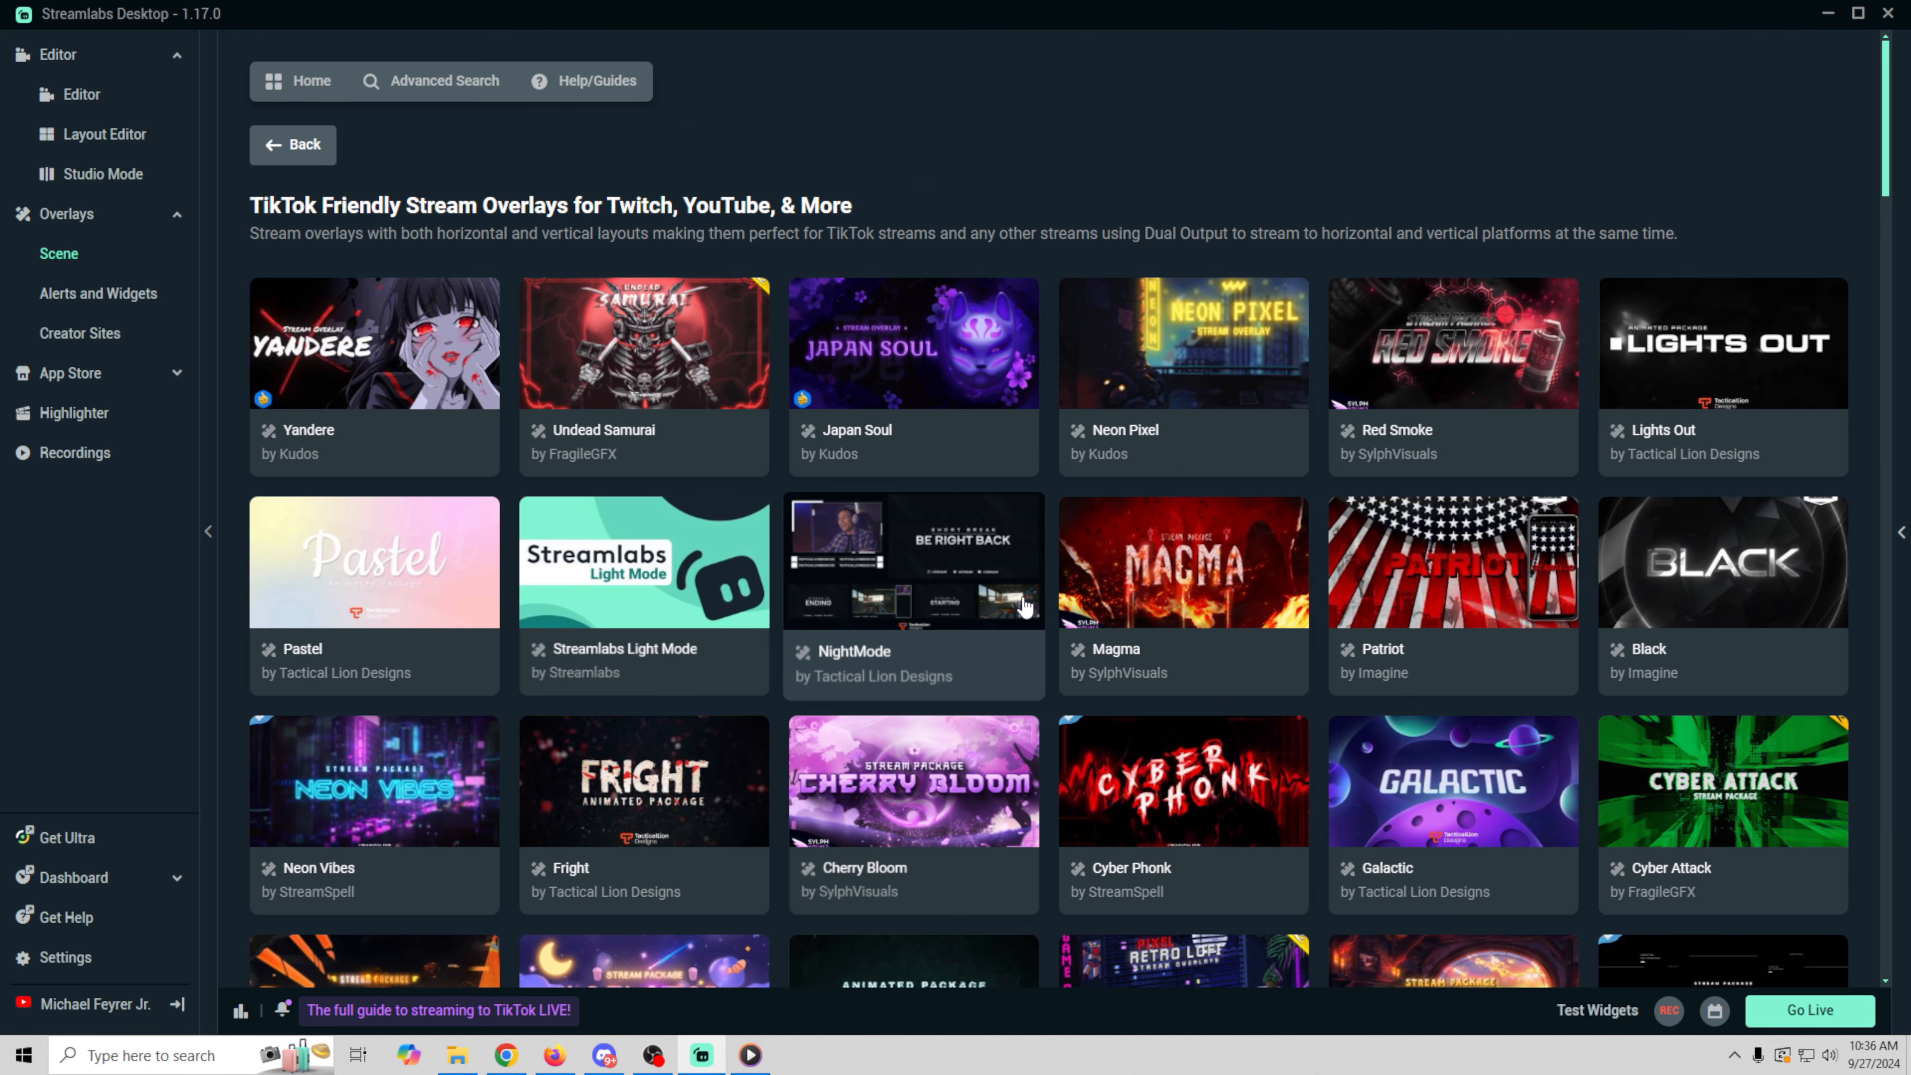
scroll(1025, 604, down, 10)
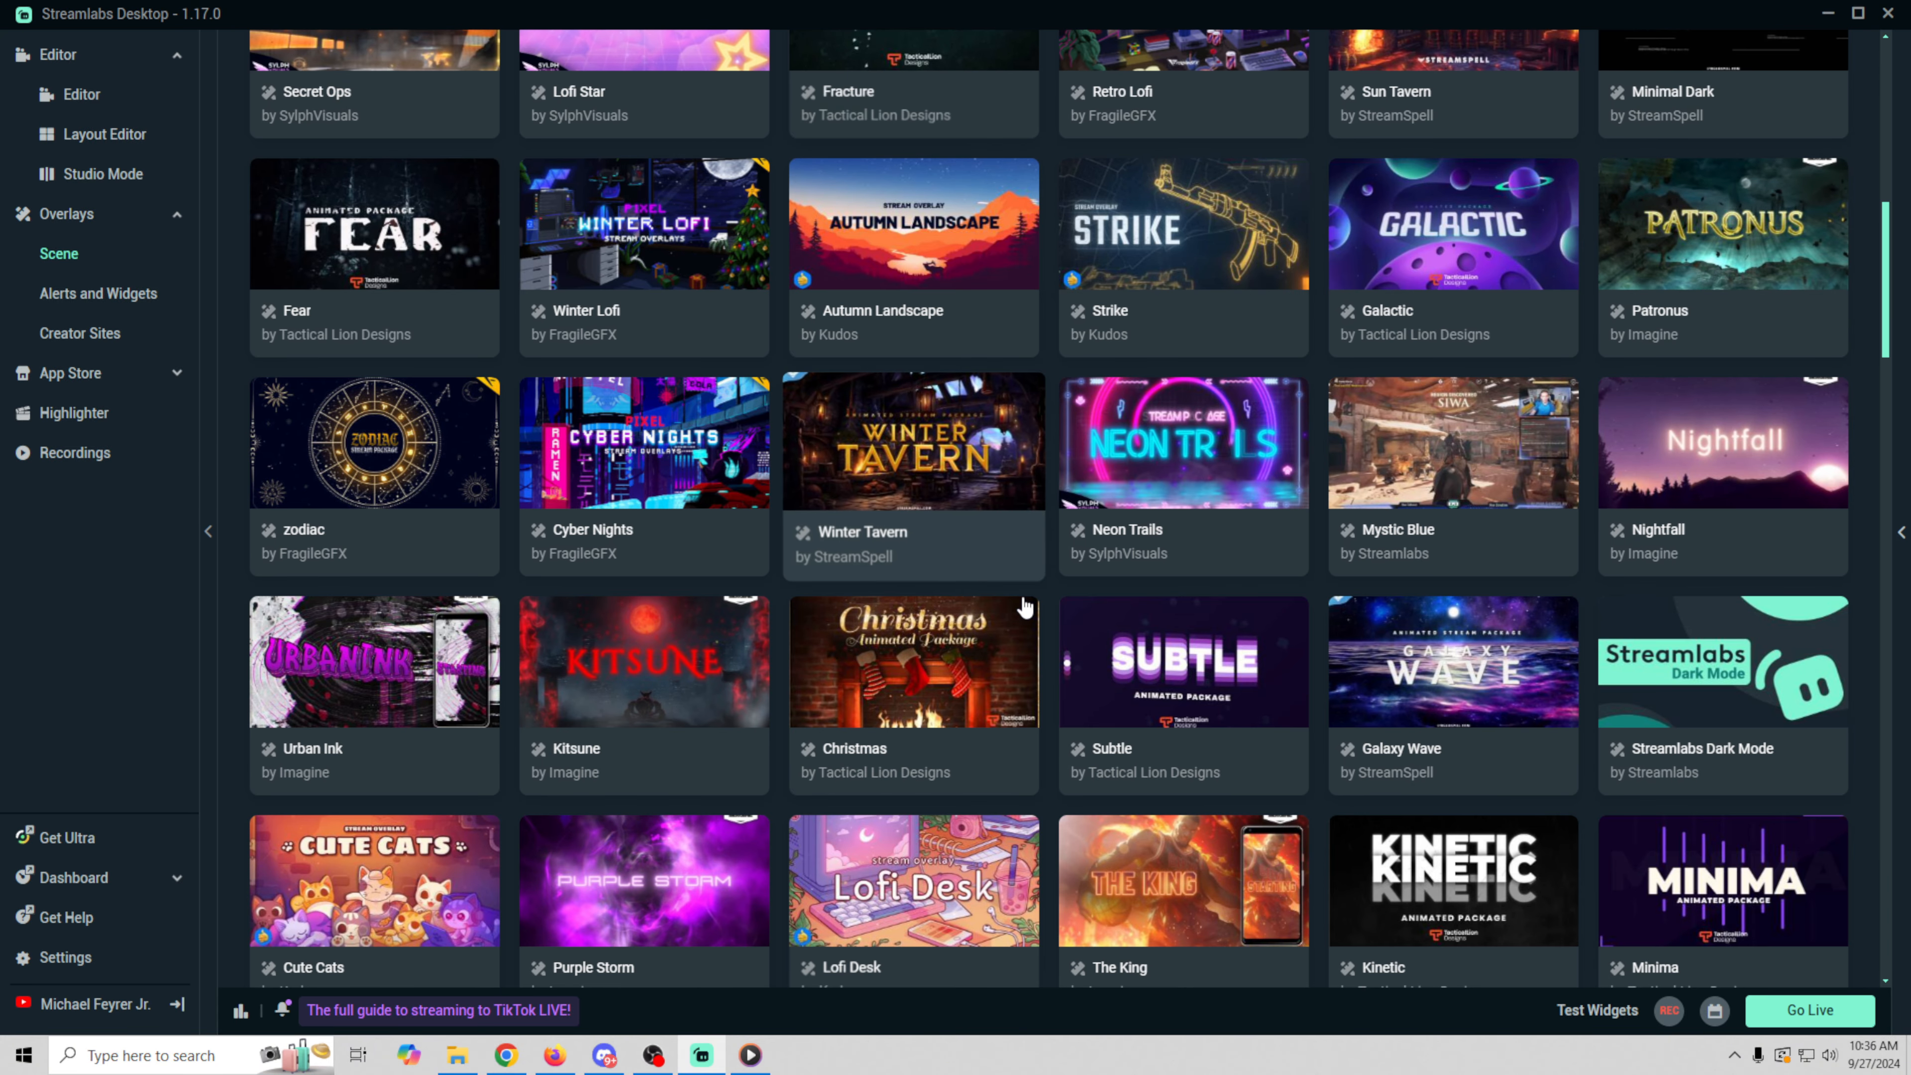
scroll(1025, 604, down, 6)
scroll(1025, 607, down, 5)
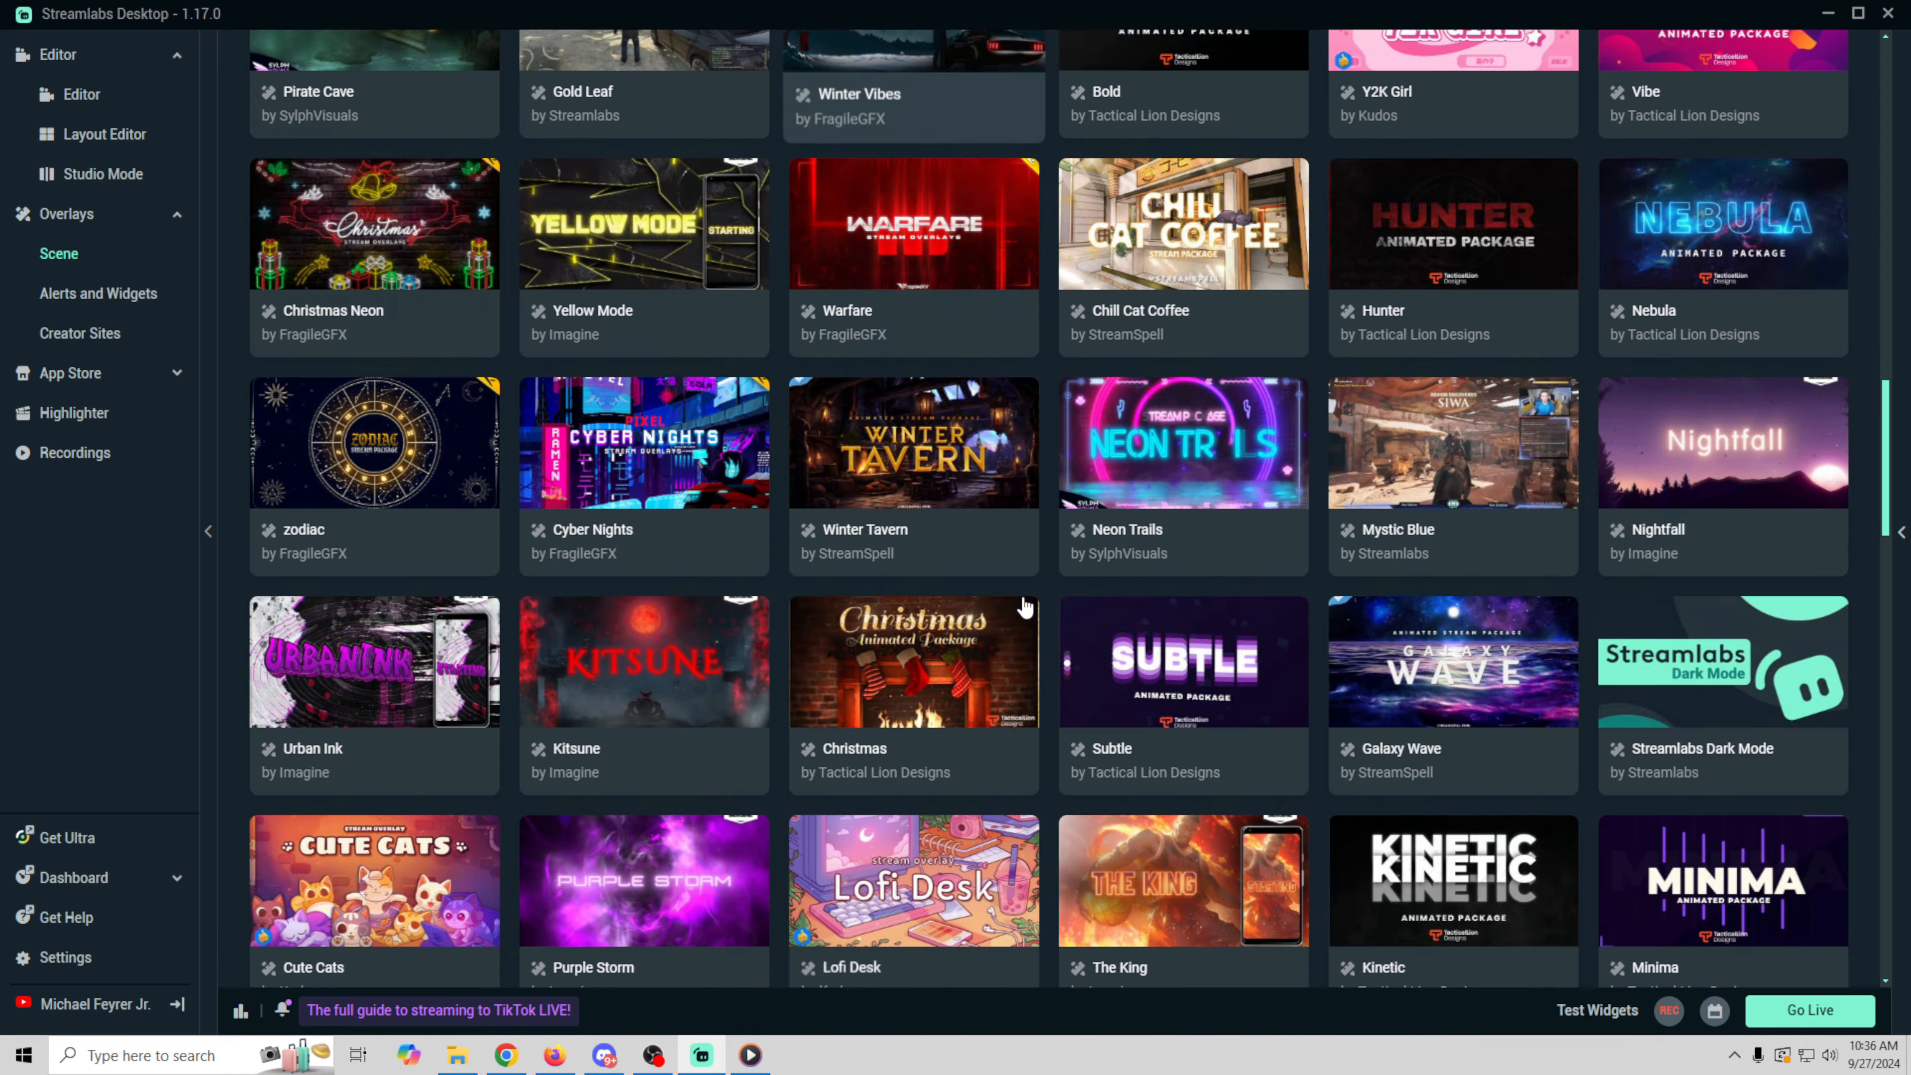
scroll(1025, 607, down, 6)
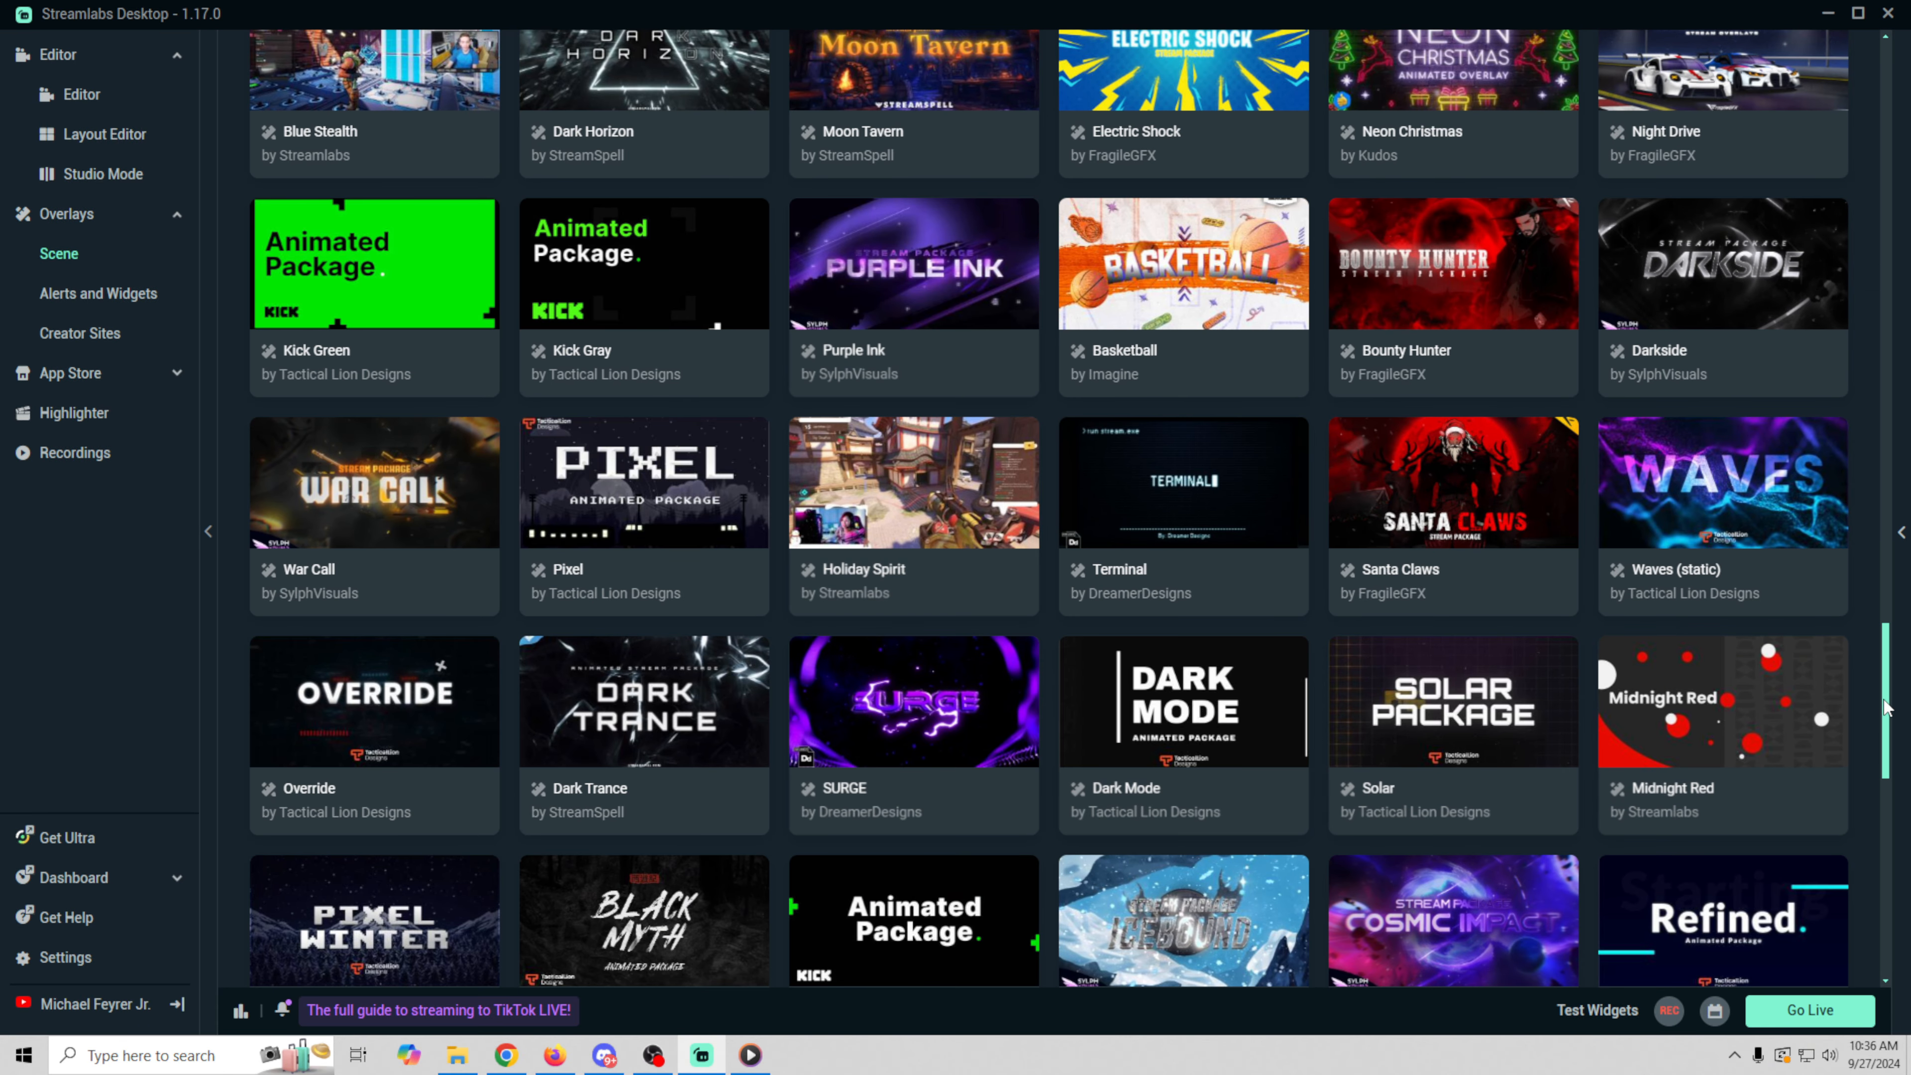
drag(1890, 707, 1792, 806)
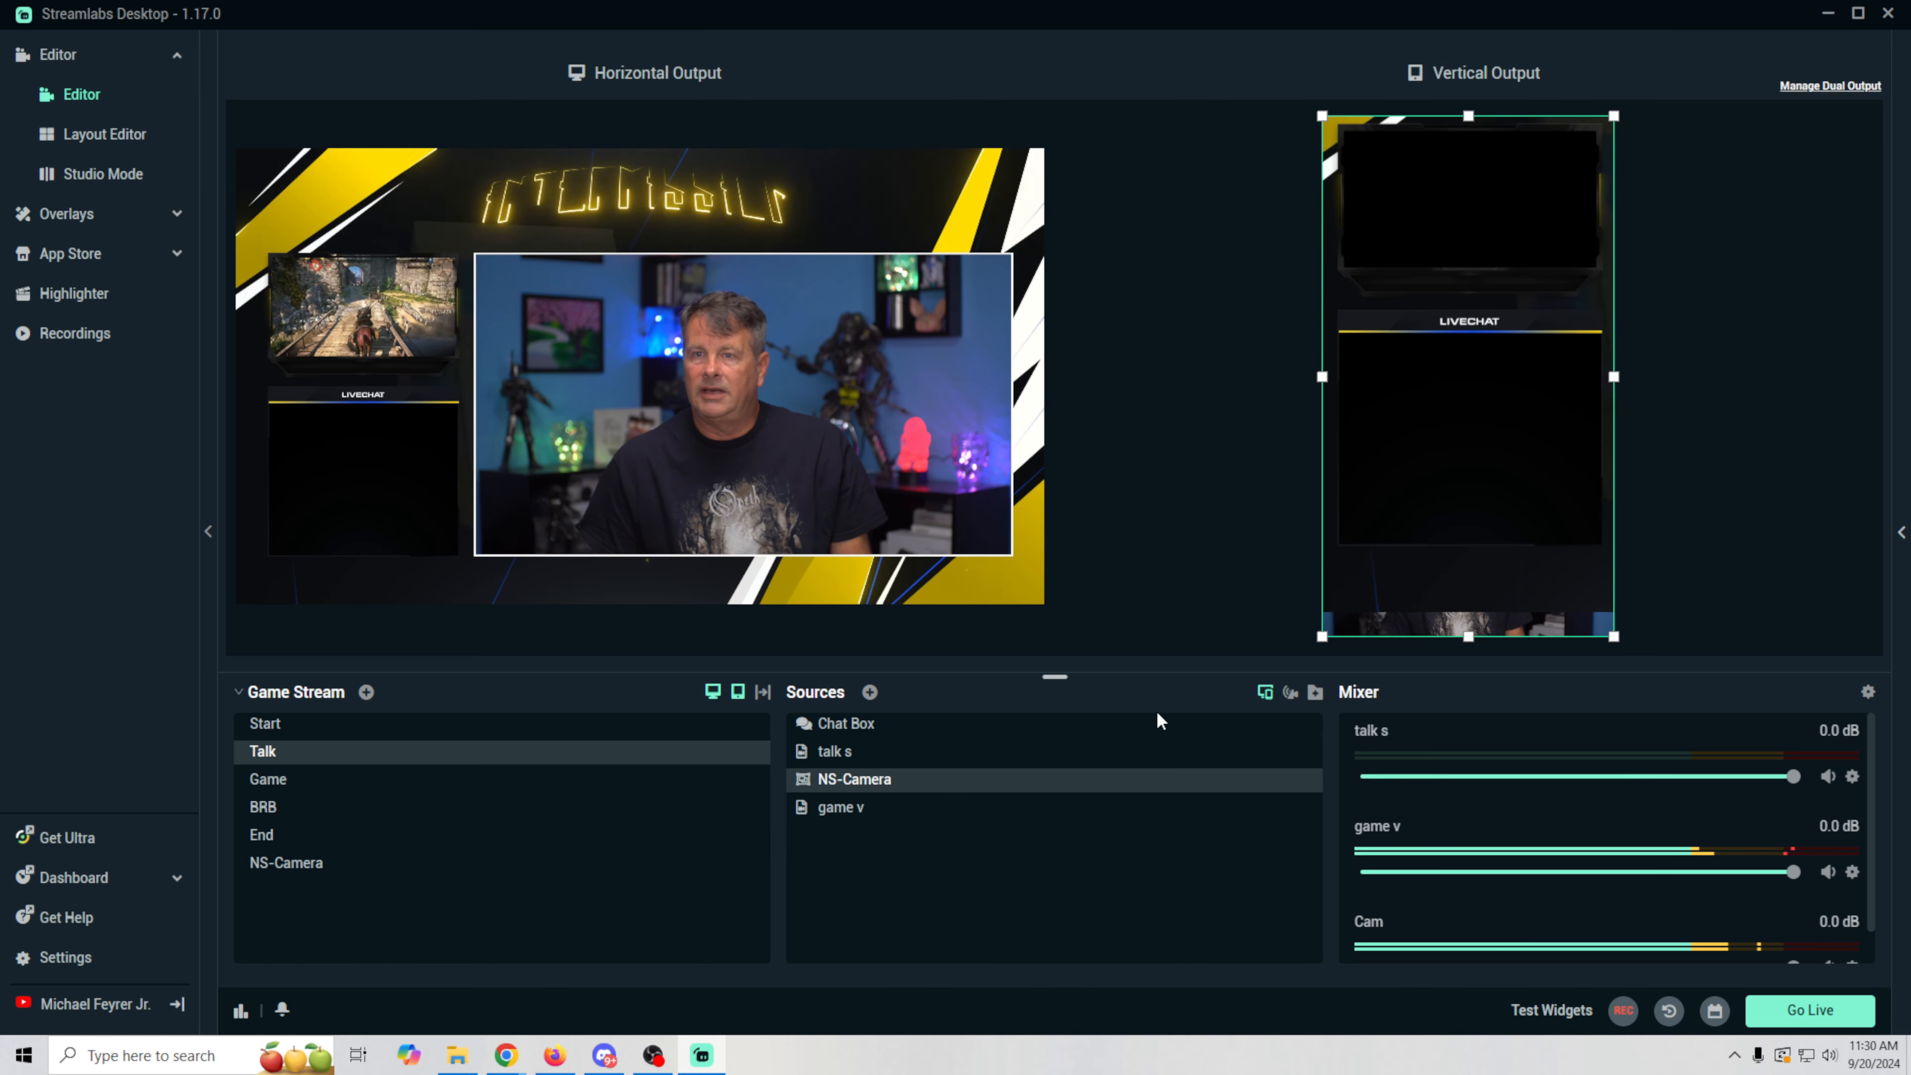
- Reorder NS-Camera above talk s in the Talk scene and shrink the camera to fit the gap beneath the vertical live chat area
drag(961, 793, 964, 744)
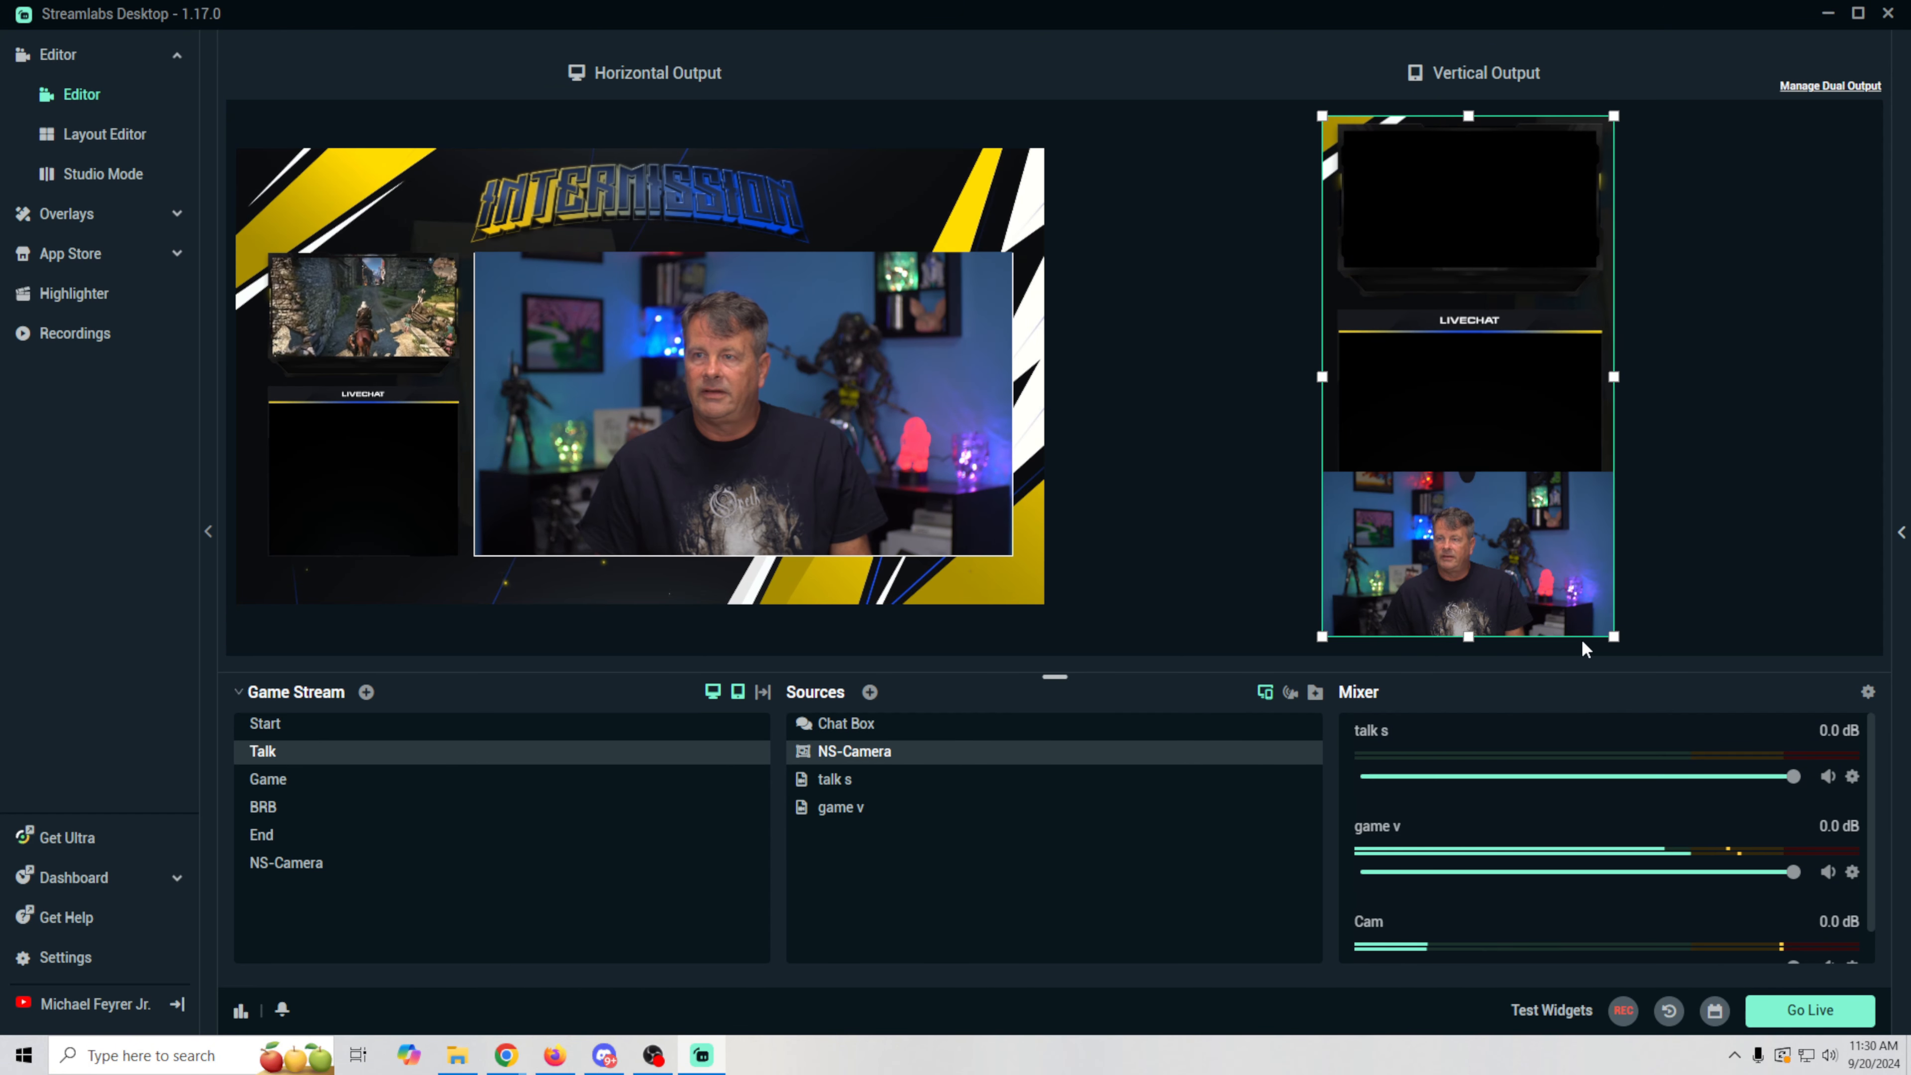
drag(1613, 638, 1451, 630)
- Fit the game v source into the upper game frame of the Talk scene's vertical canvas
click(1489, 232)
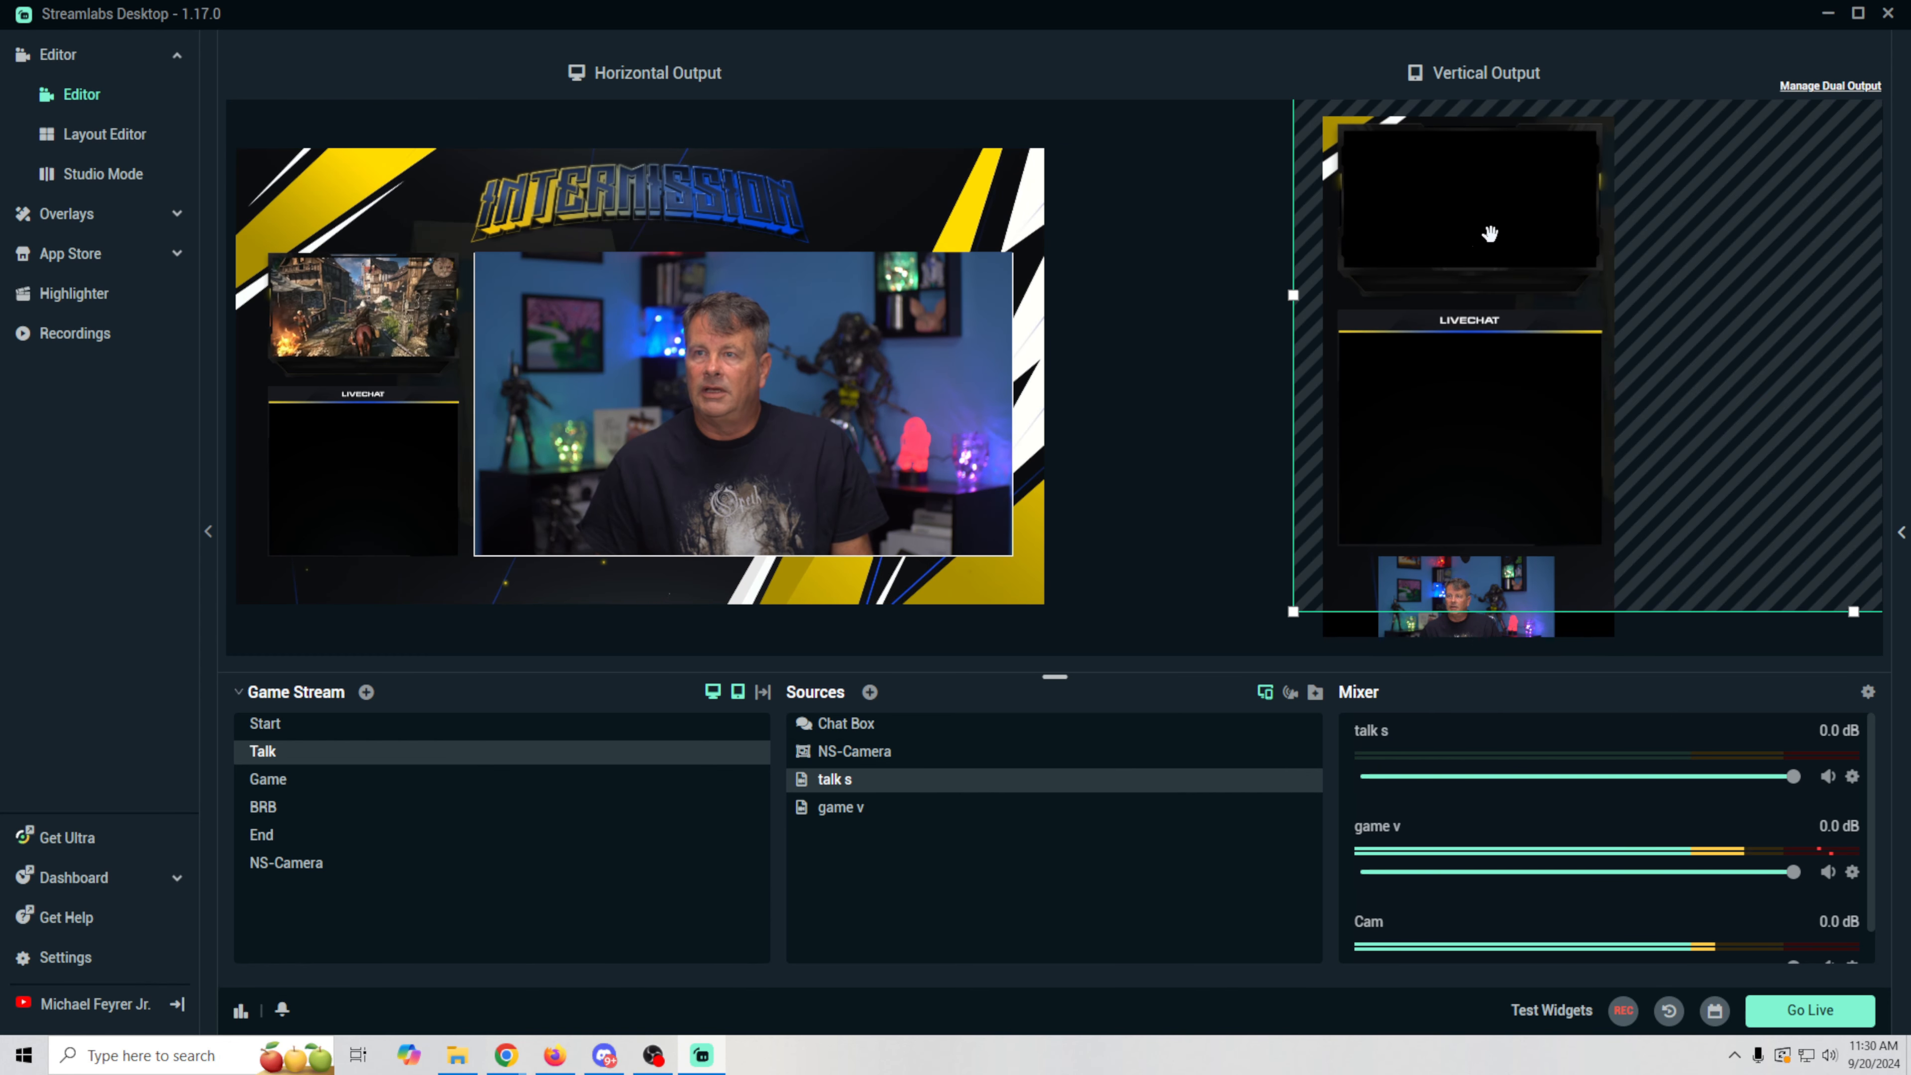
click(930, 817)
drag(1470, 452, 1471, 307)
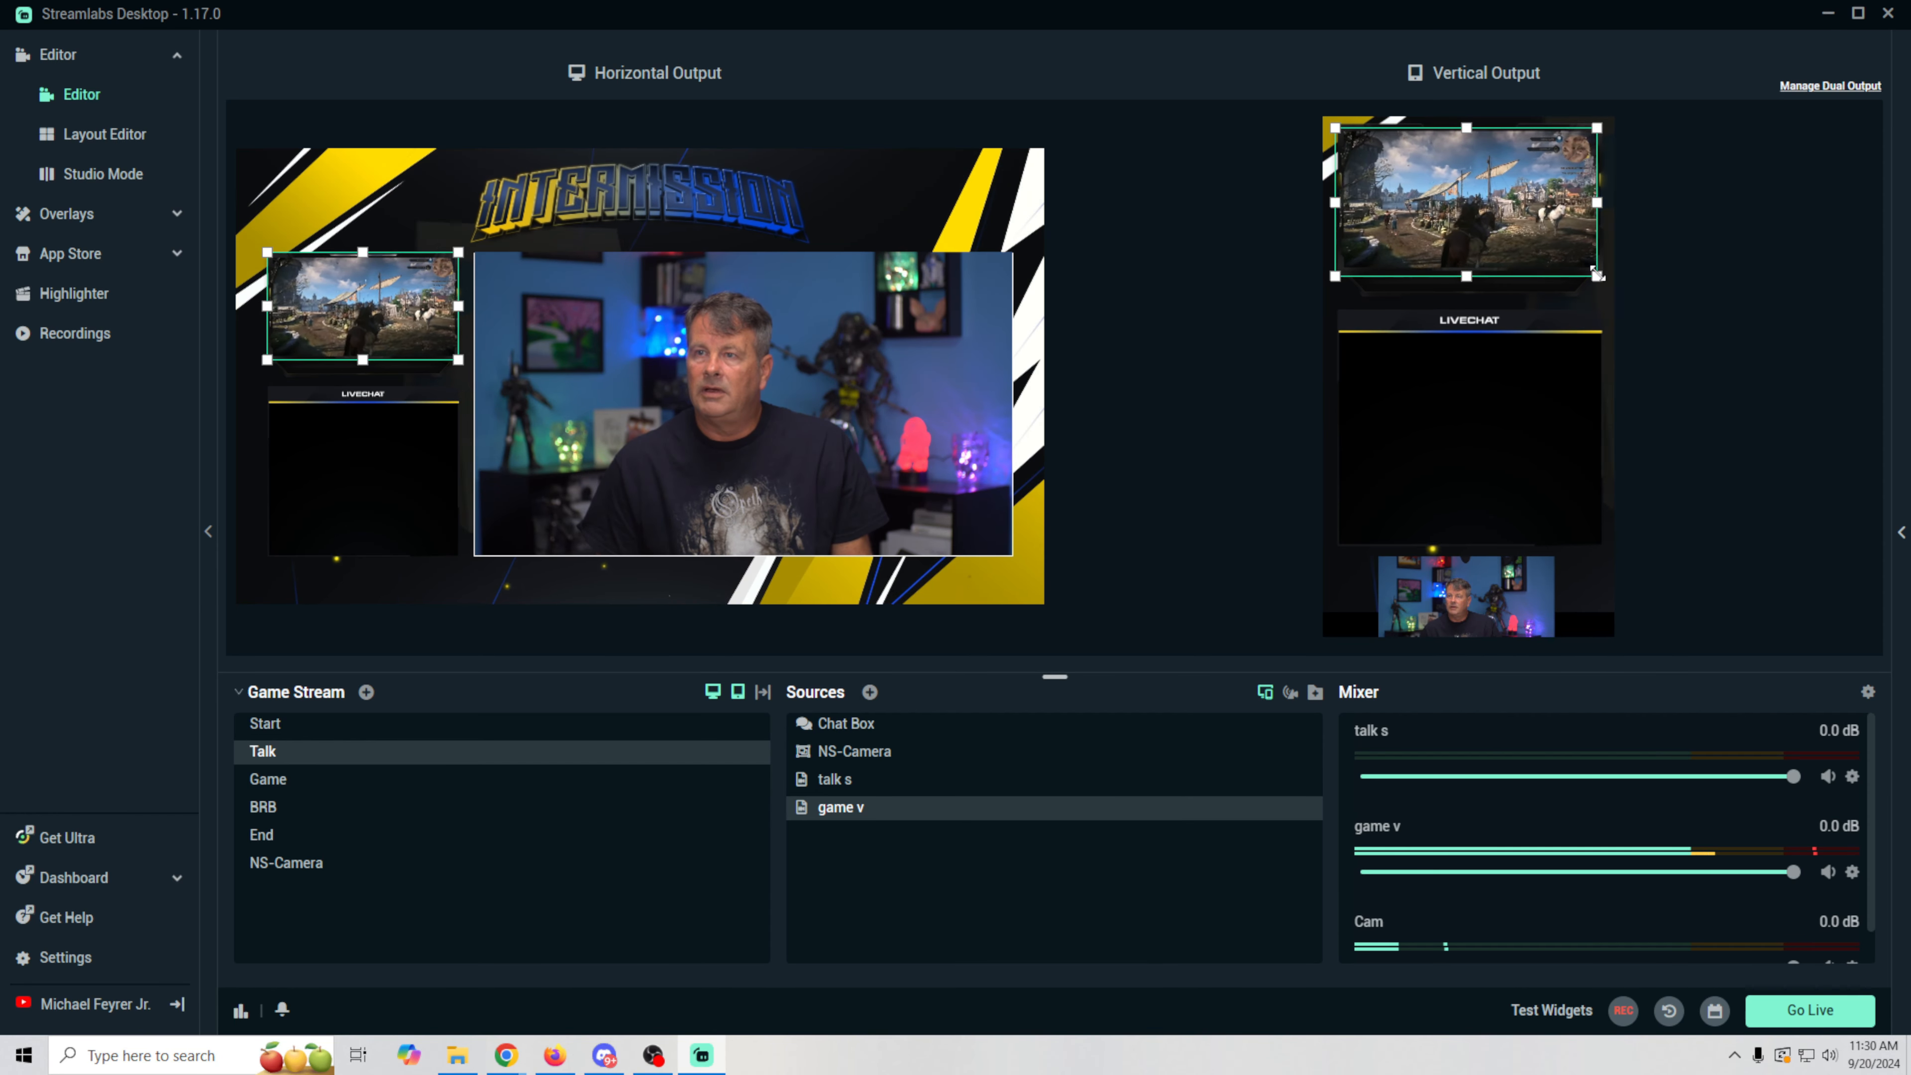
- Fit the Chat Box into the vertical canvas's live chat area and roughly center NS-Camera horizontally, about 217 px from the left edge
click(914, 729)
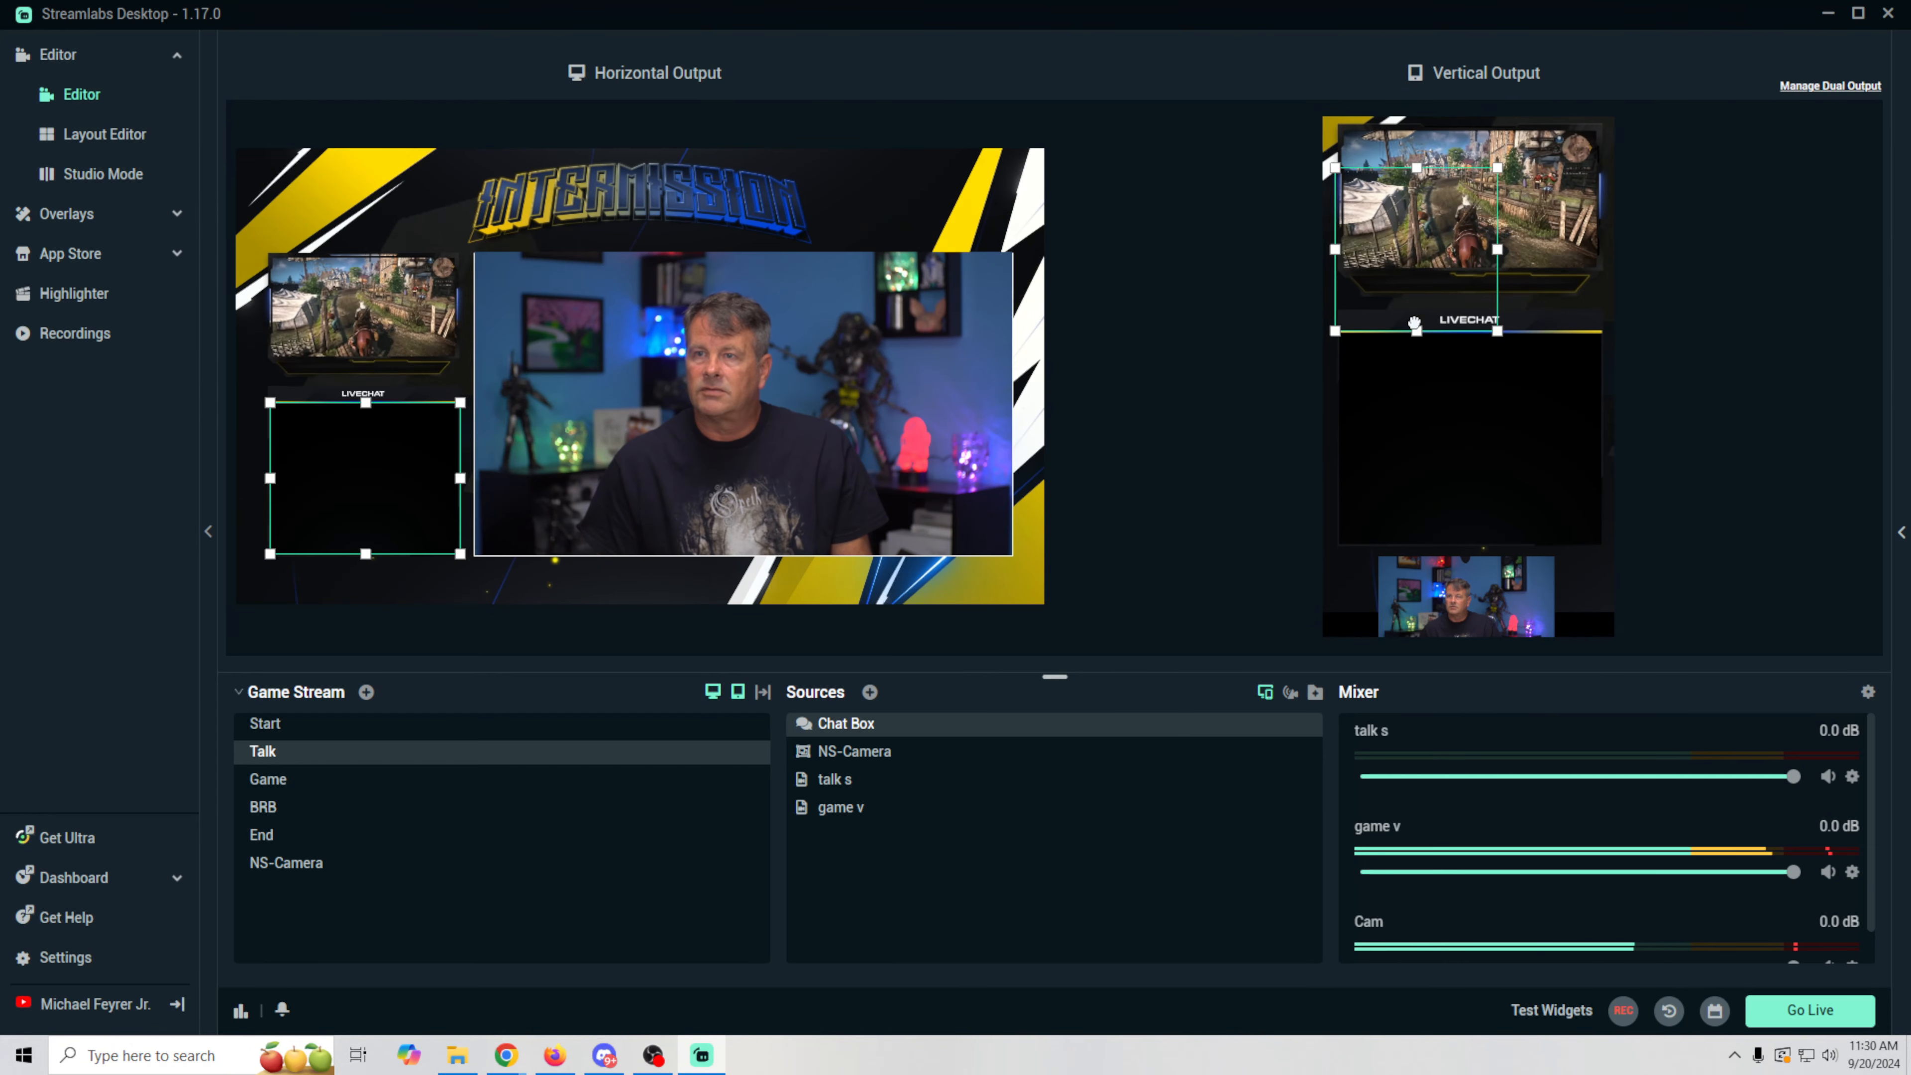
drag(1414, 323, 1414, 476)
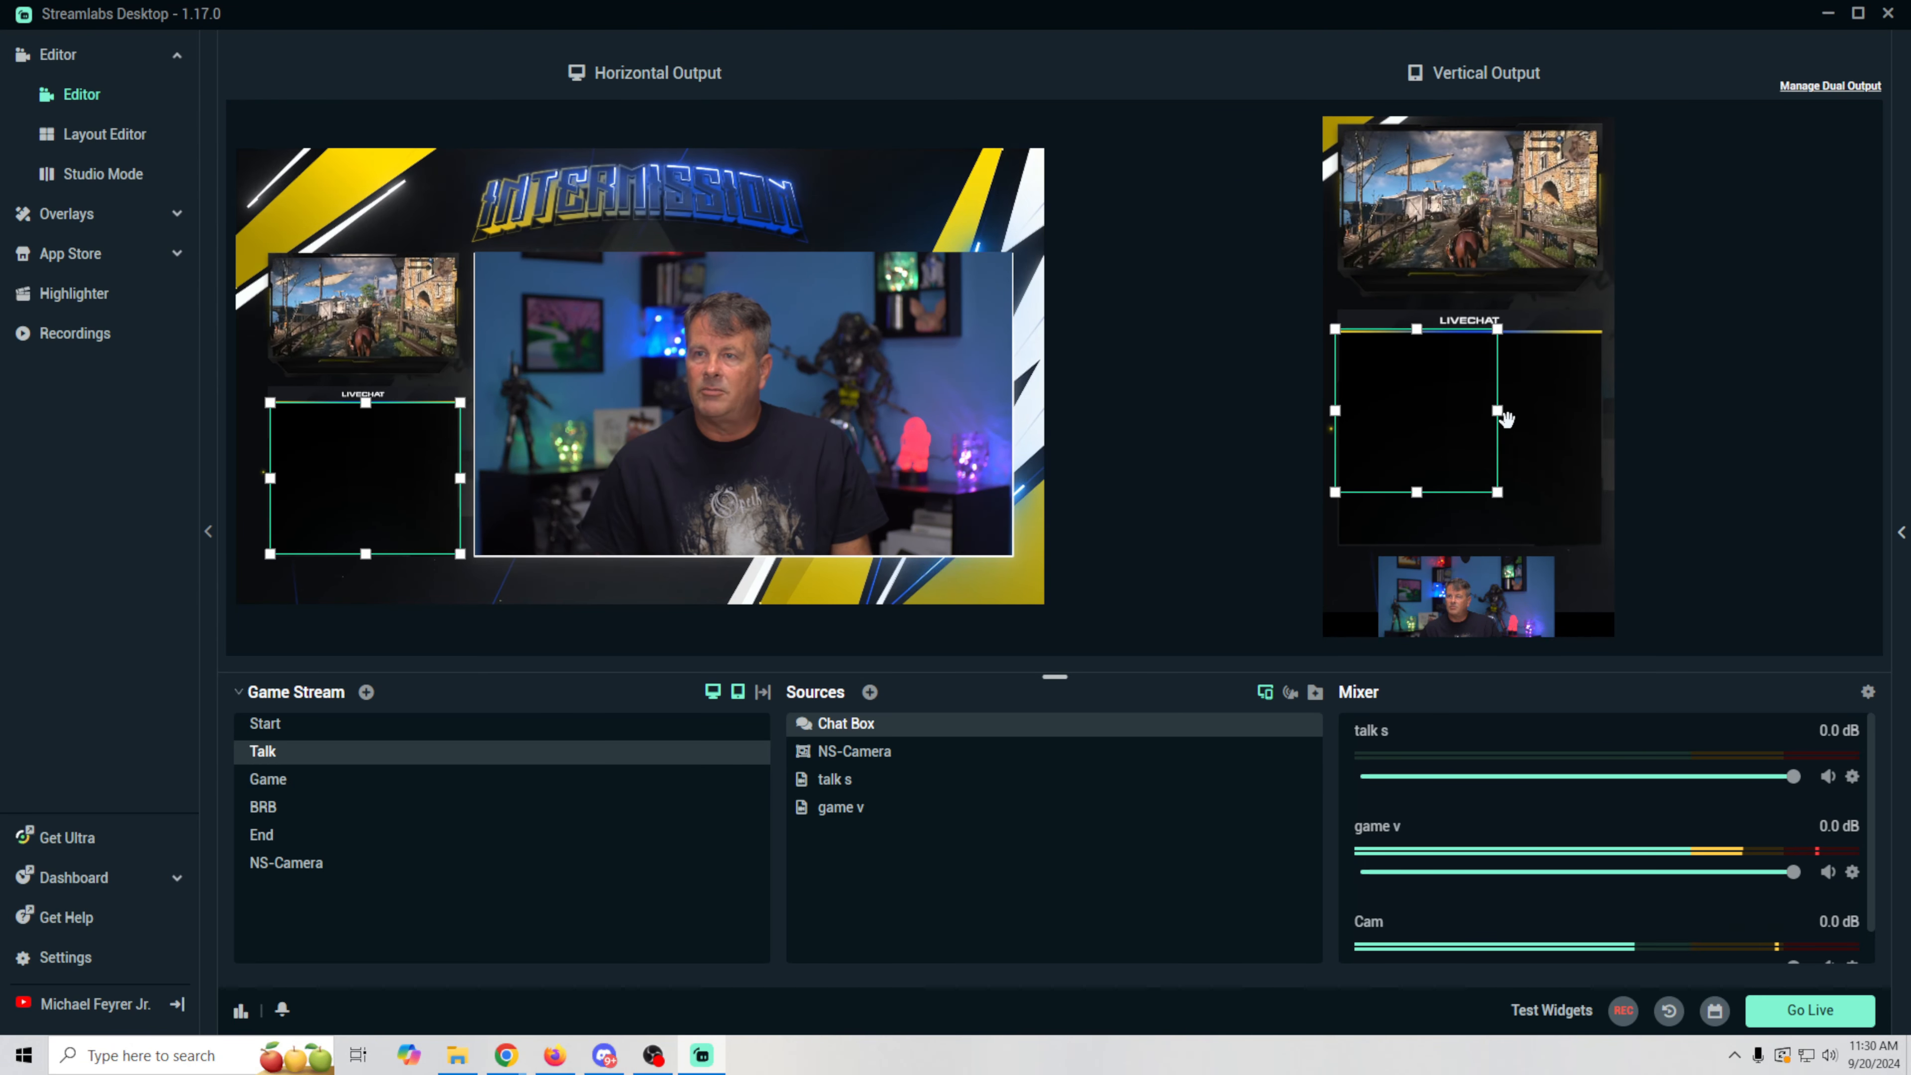
drag(1499, 412, 1490, 477)
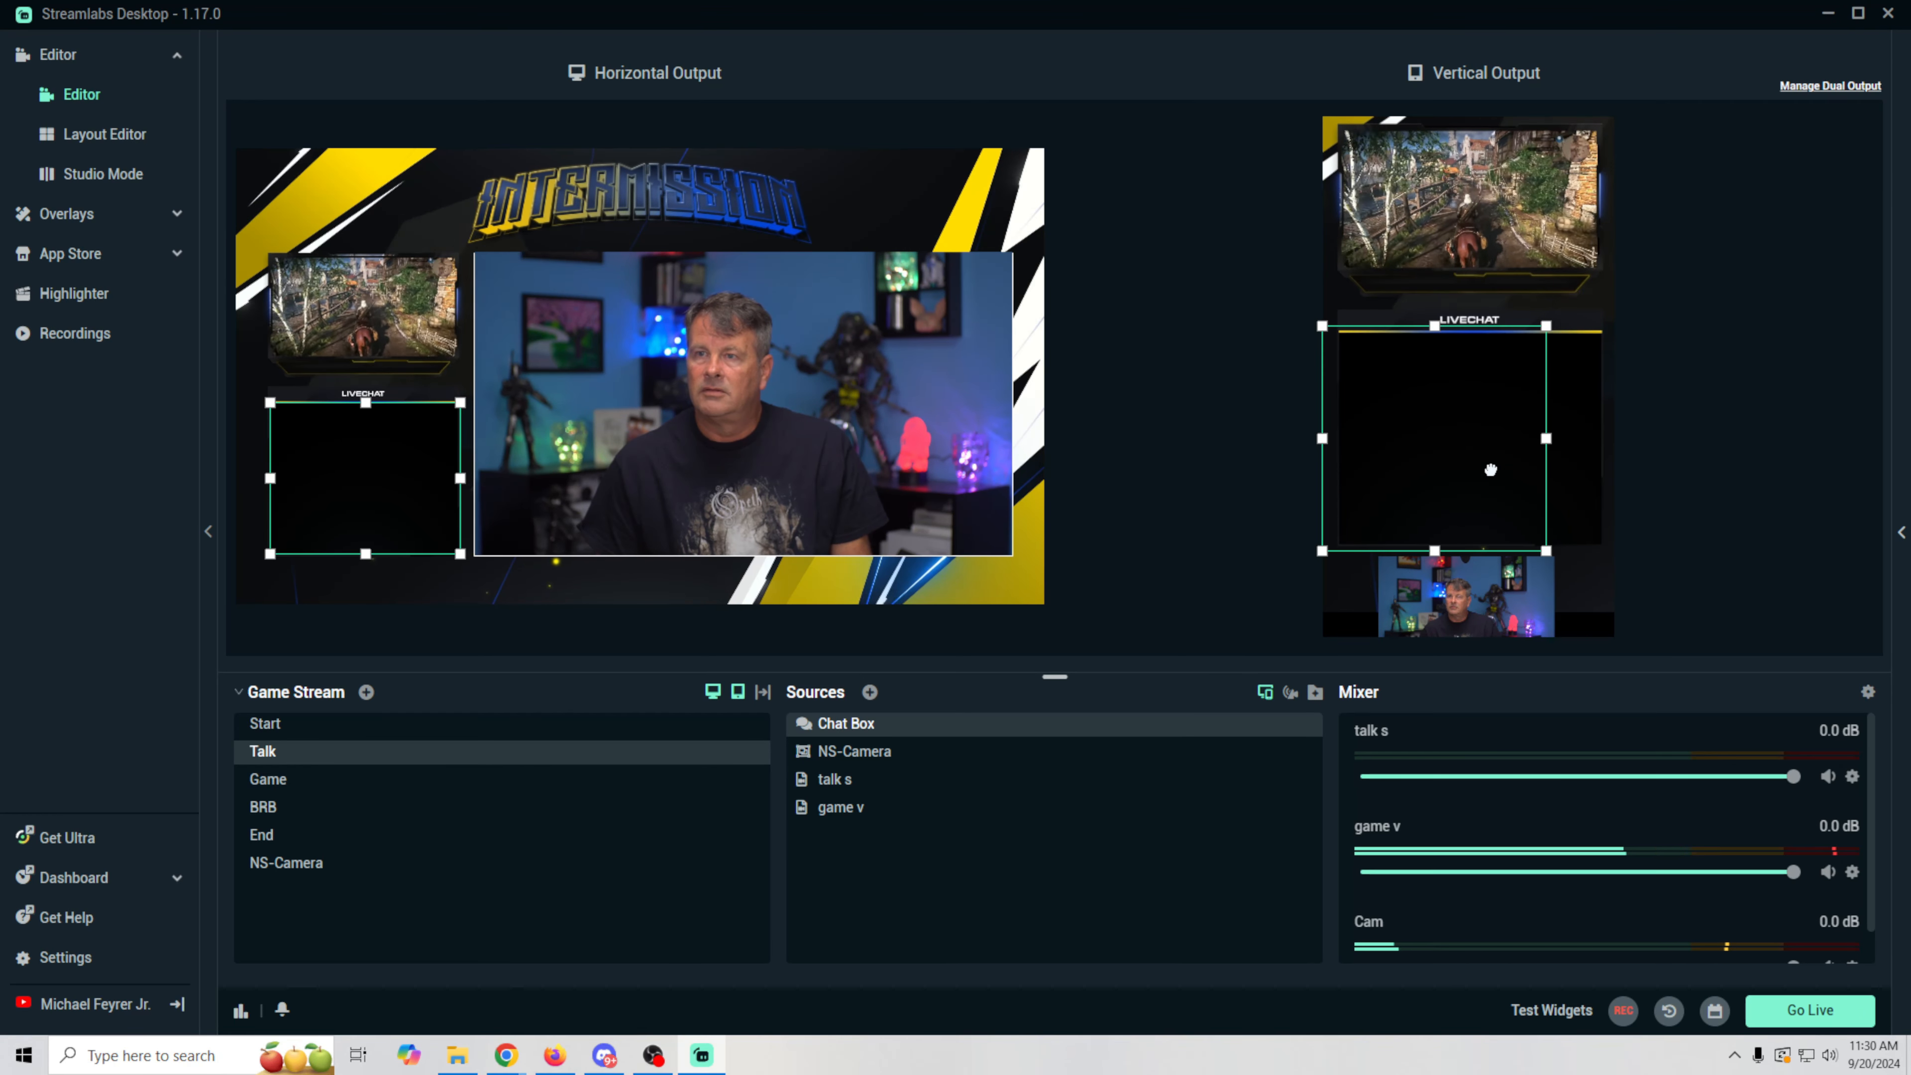
drag(1547, 439, 1496, 433)
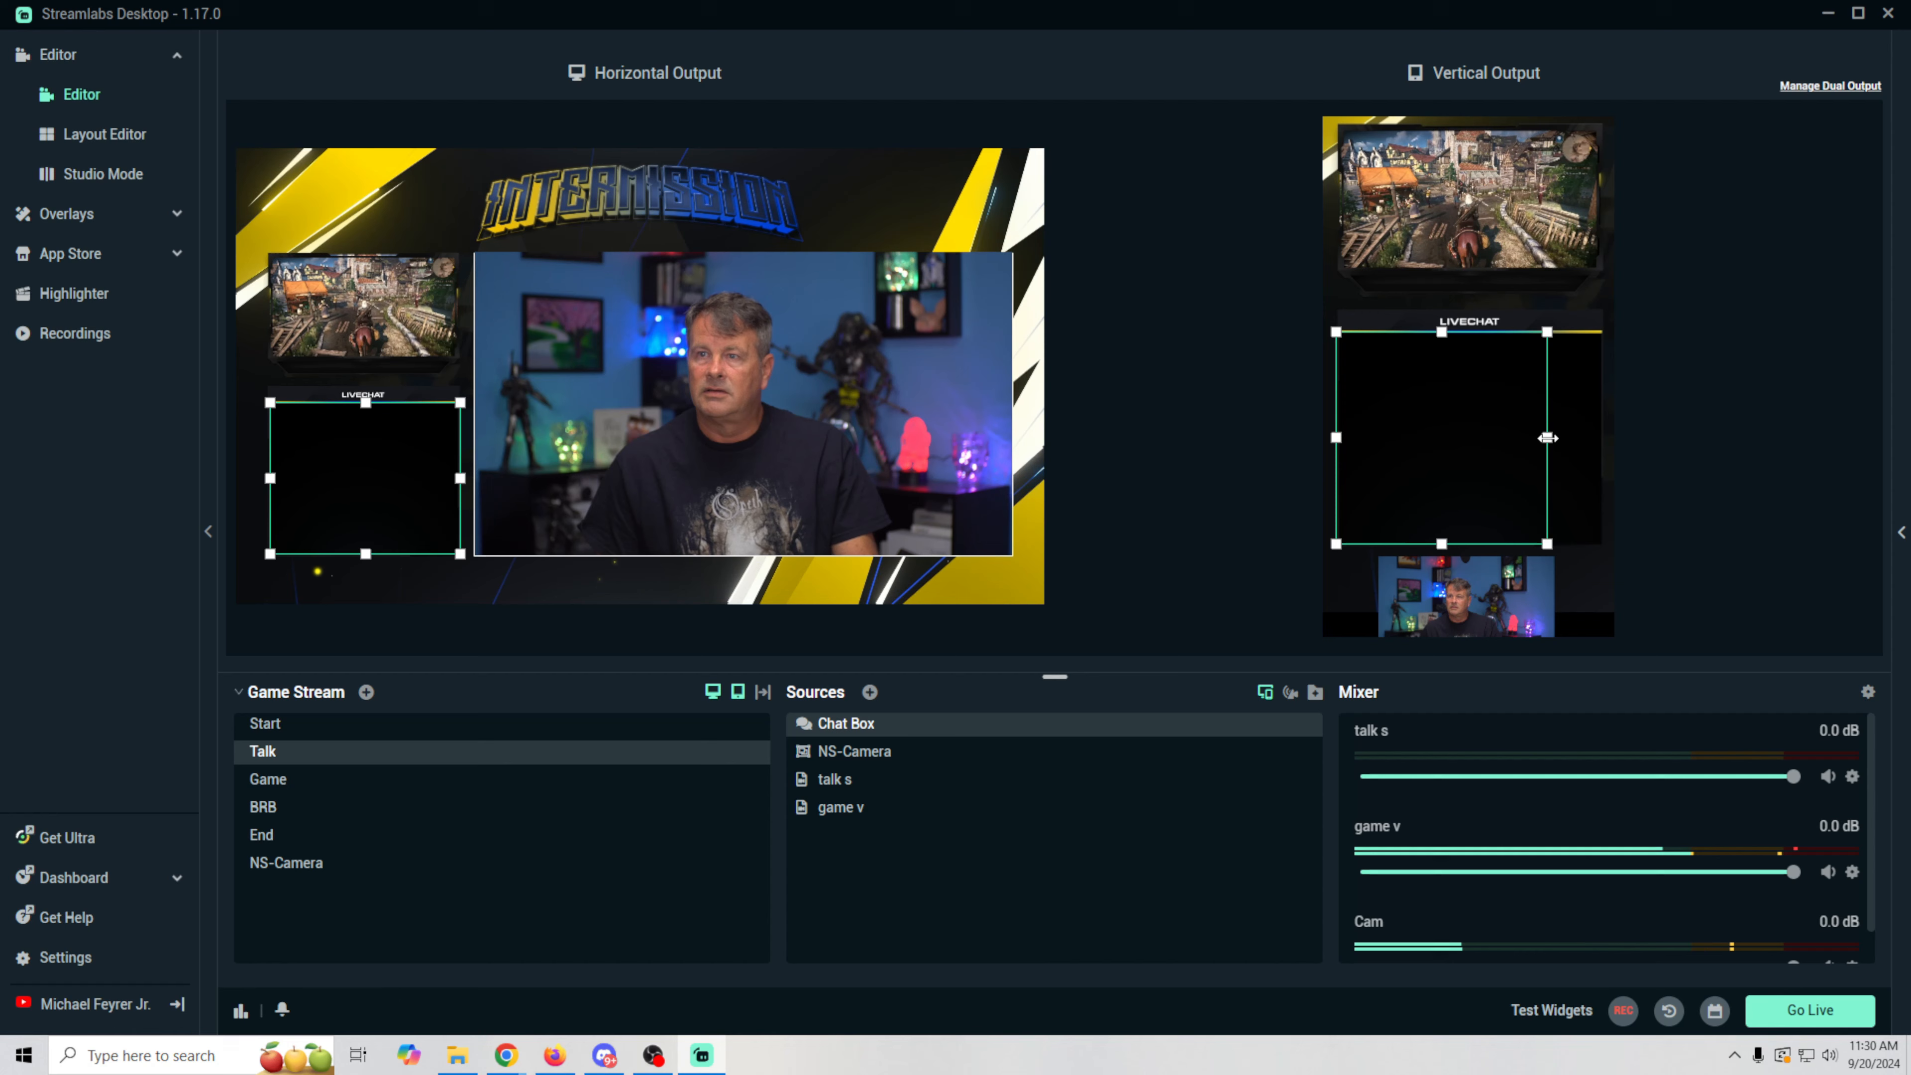
drag(1547, 437, 1607, 442)
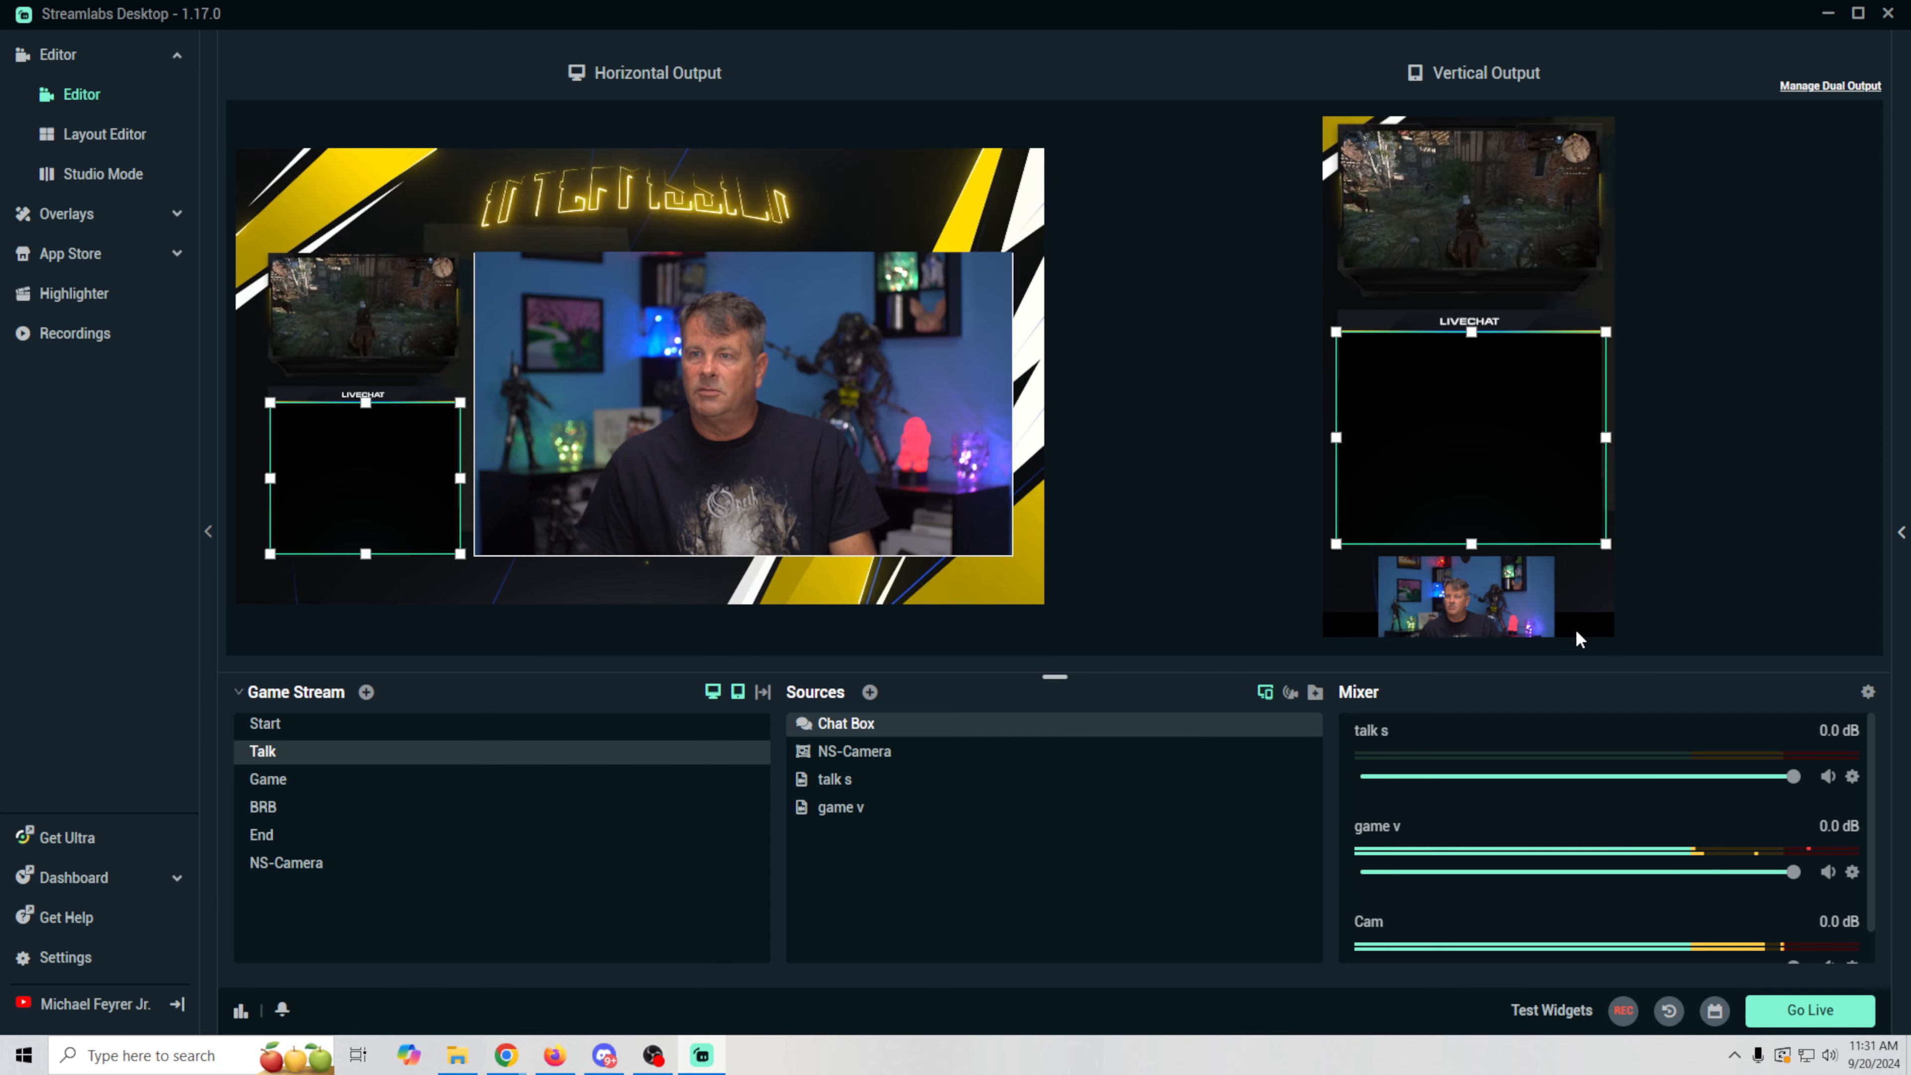
mouse_move(1456, 614)
mouse_down()
mouse_move(1453, 591)
mouse_move(1463, 616)
mouse_up()
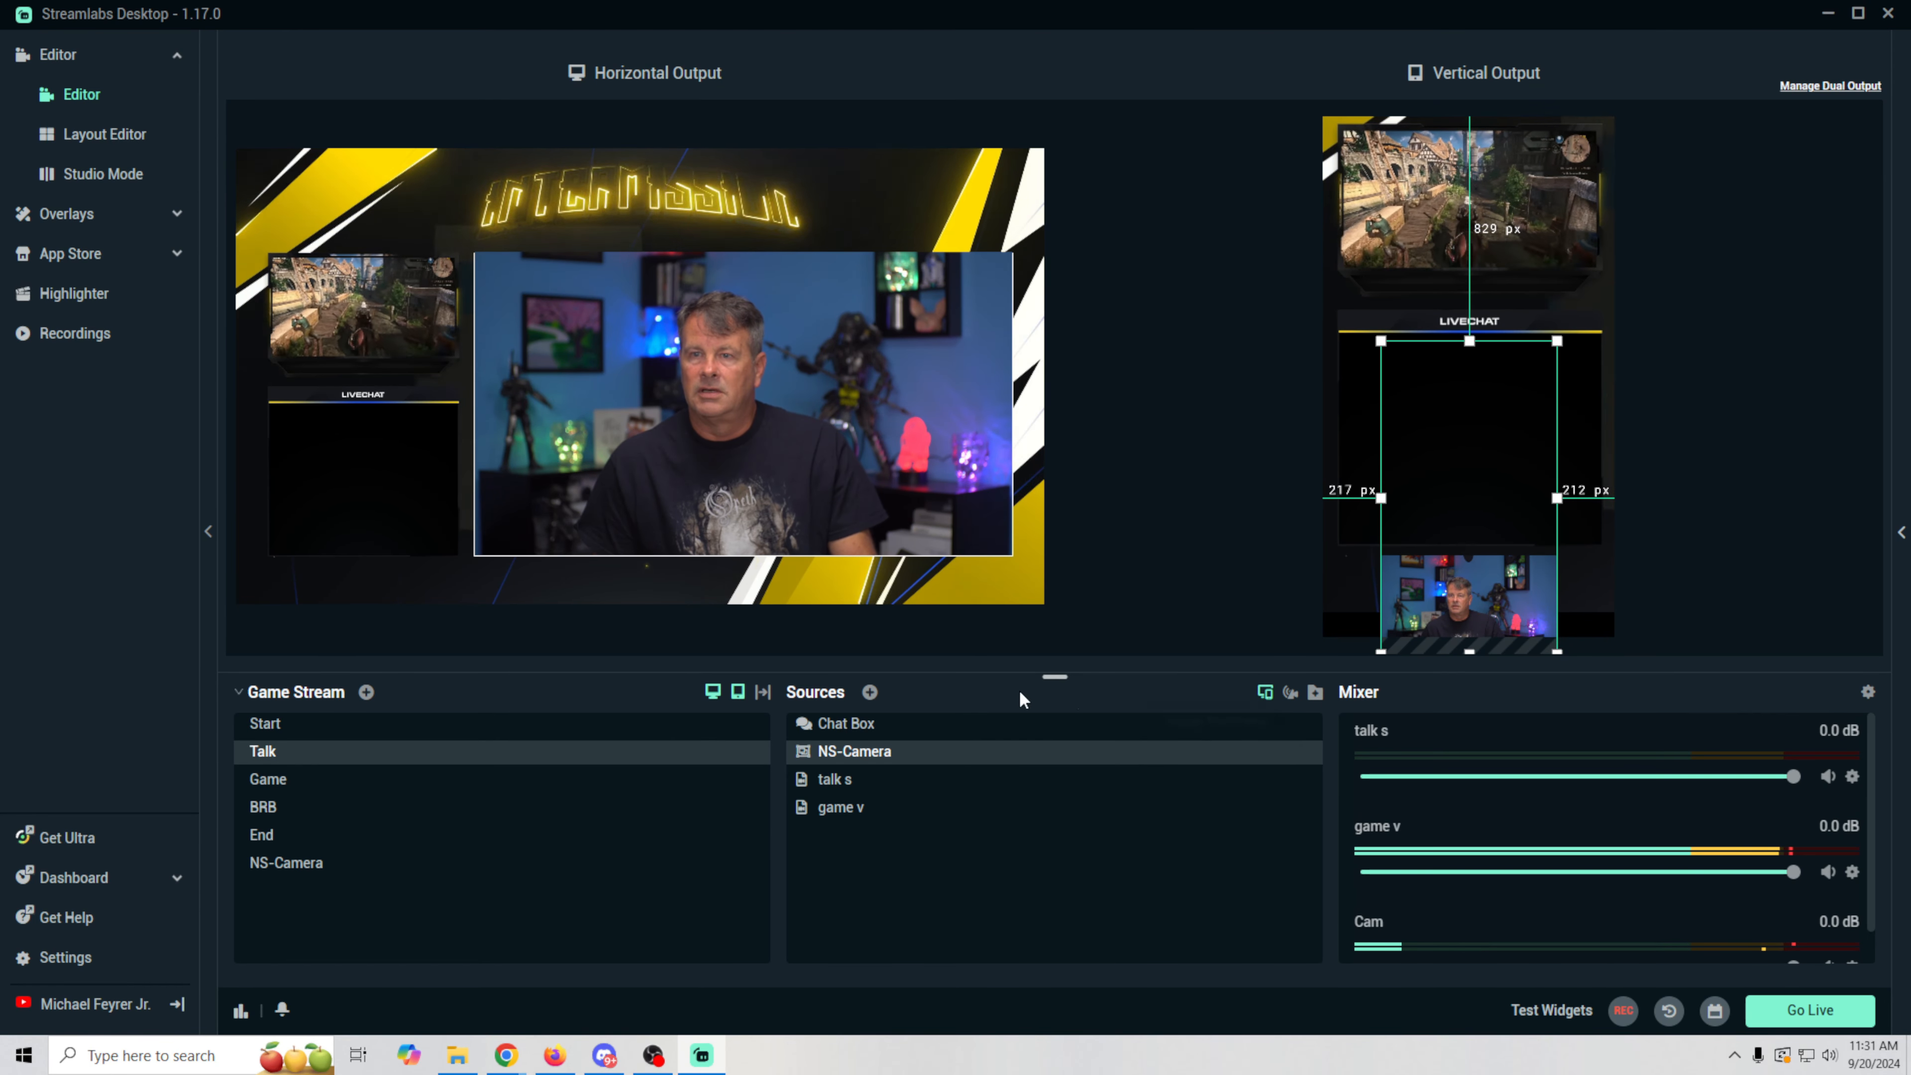
- Add a Color Block source to the Talk scene and sample the overlay's dark background color, #111317ff, for it
click(871, 692)
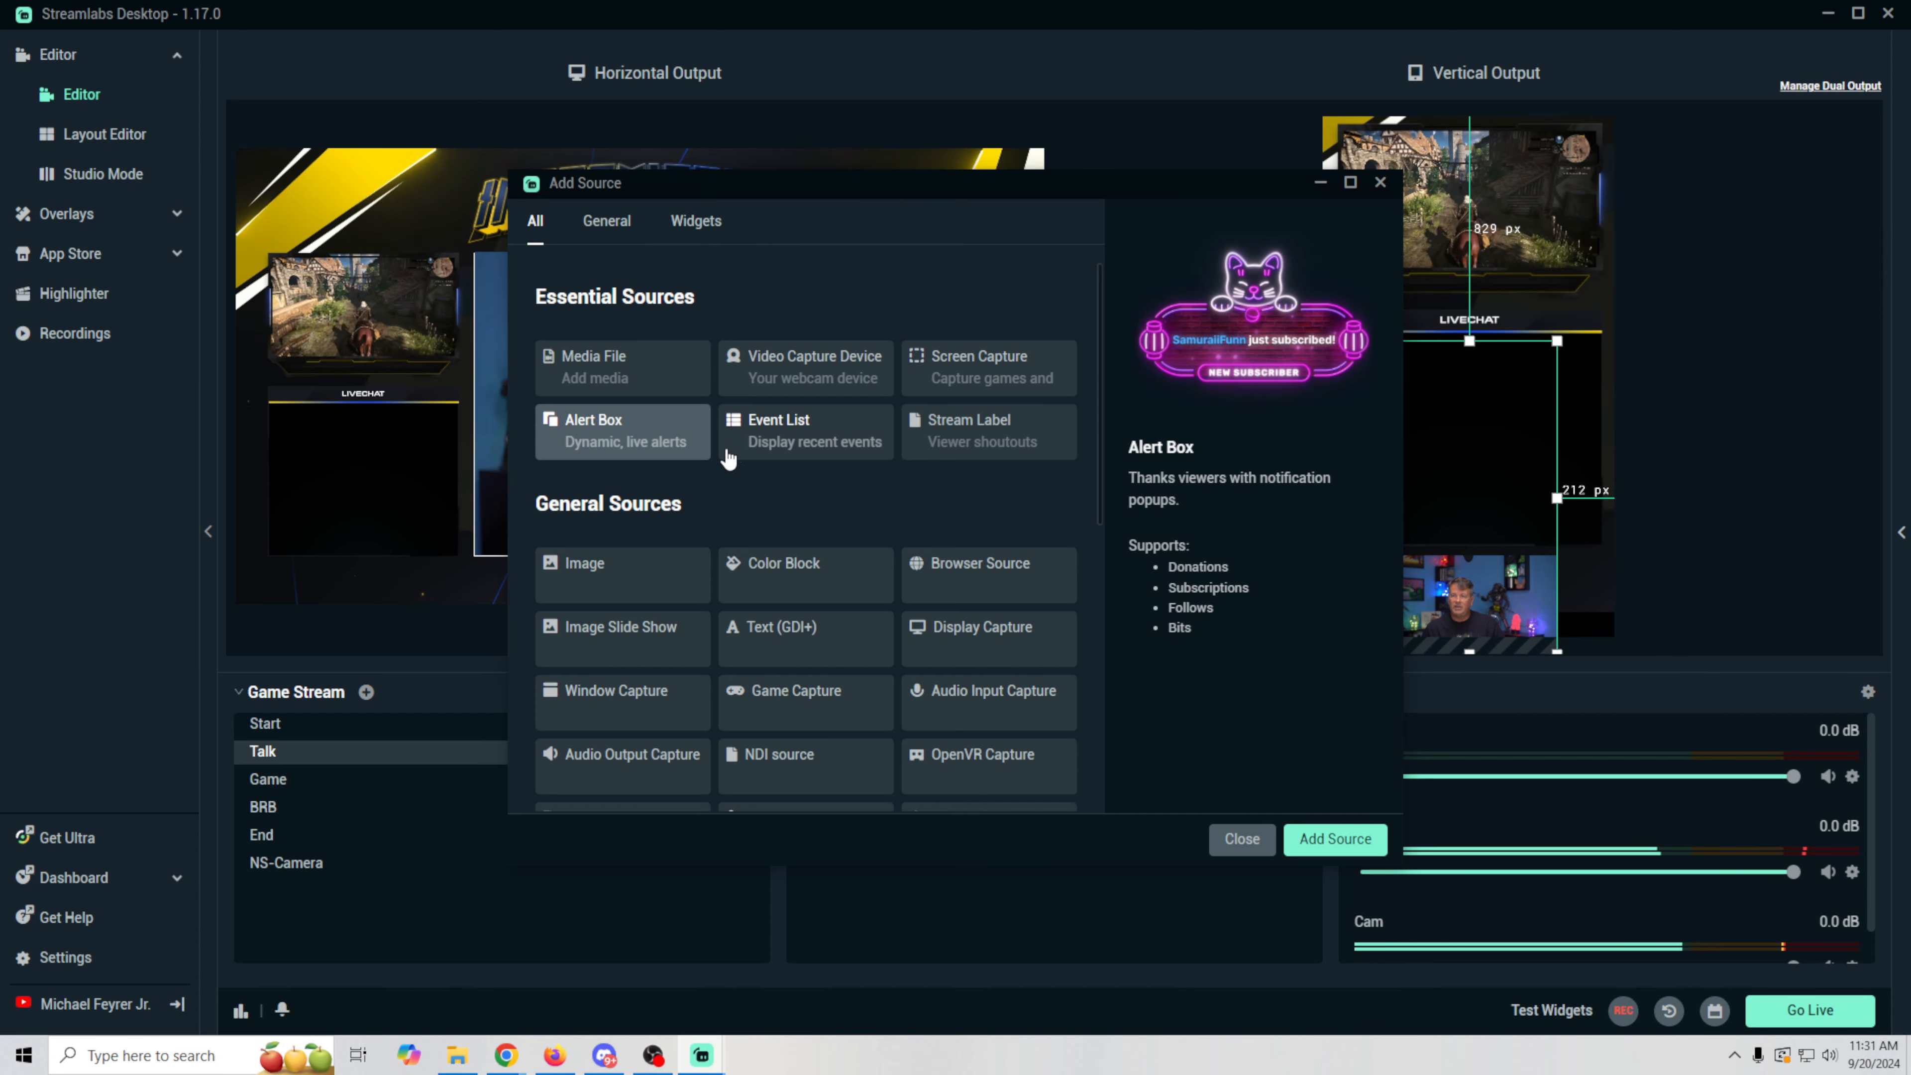
click(783, 587)
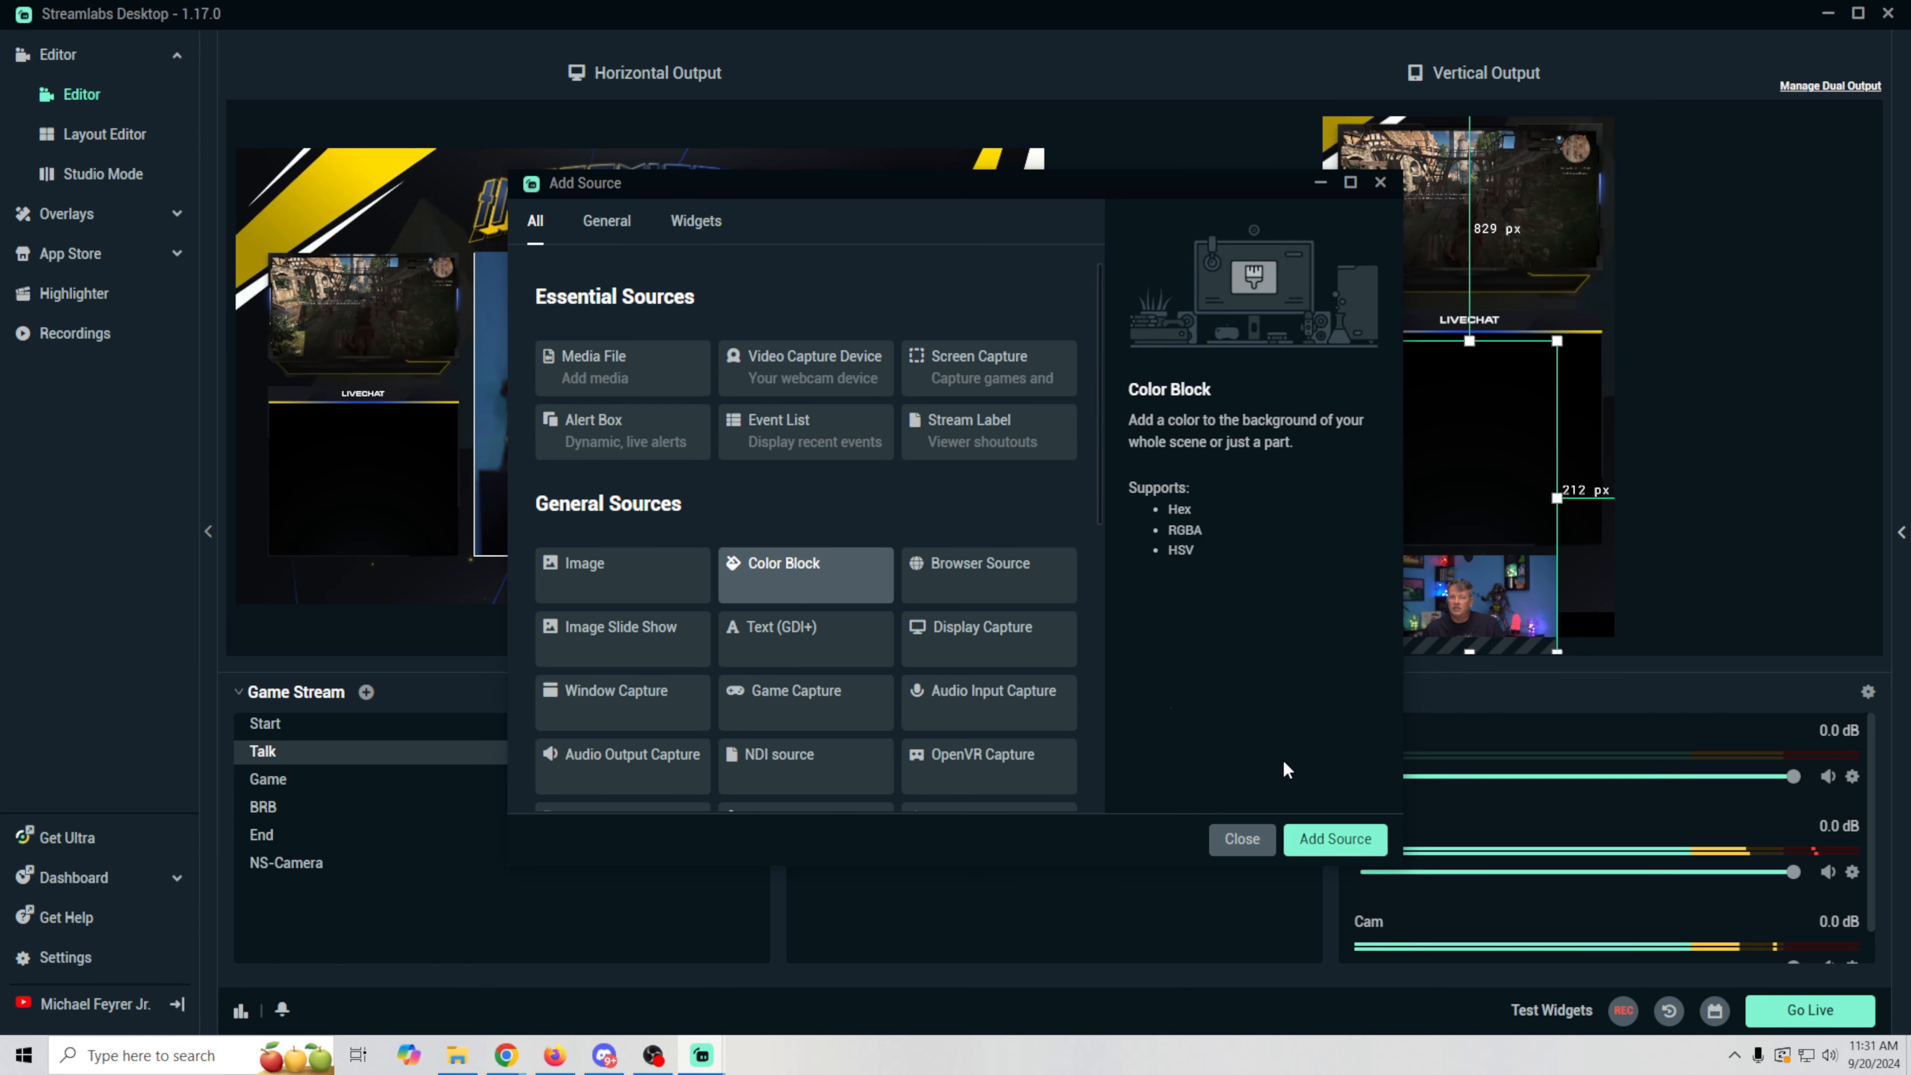
click(1332, 839)
click(1189, 652)
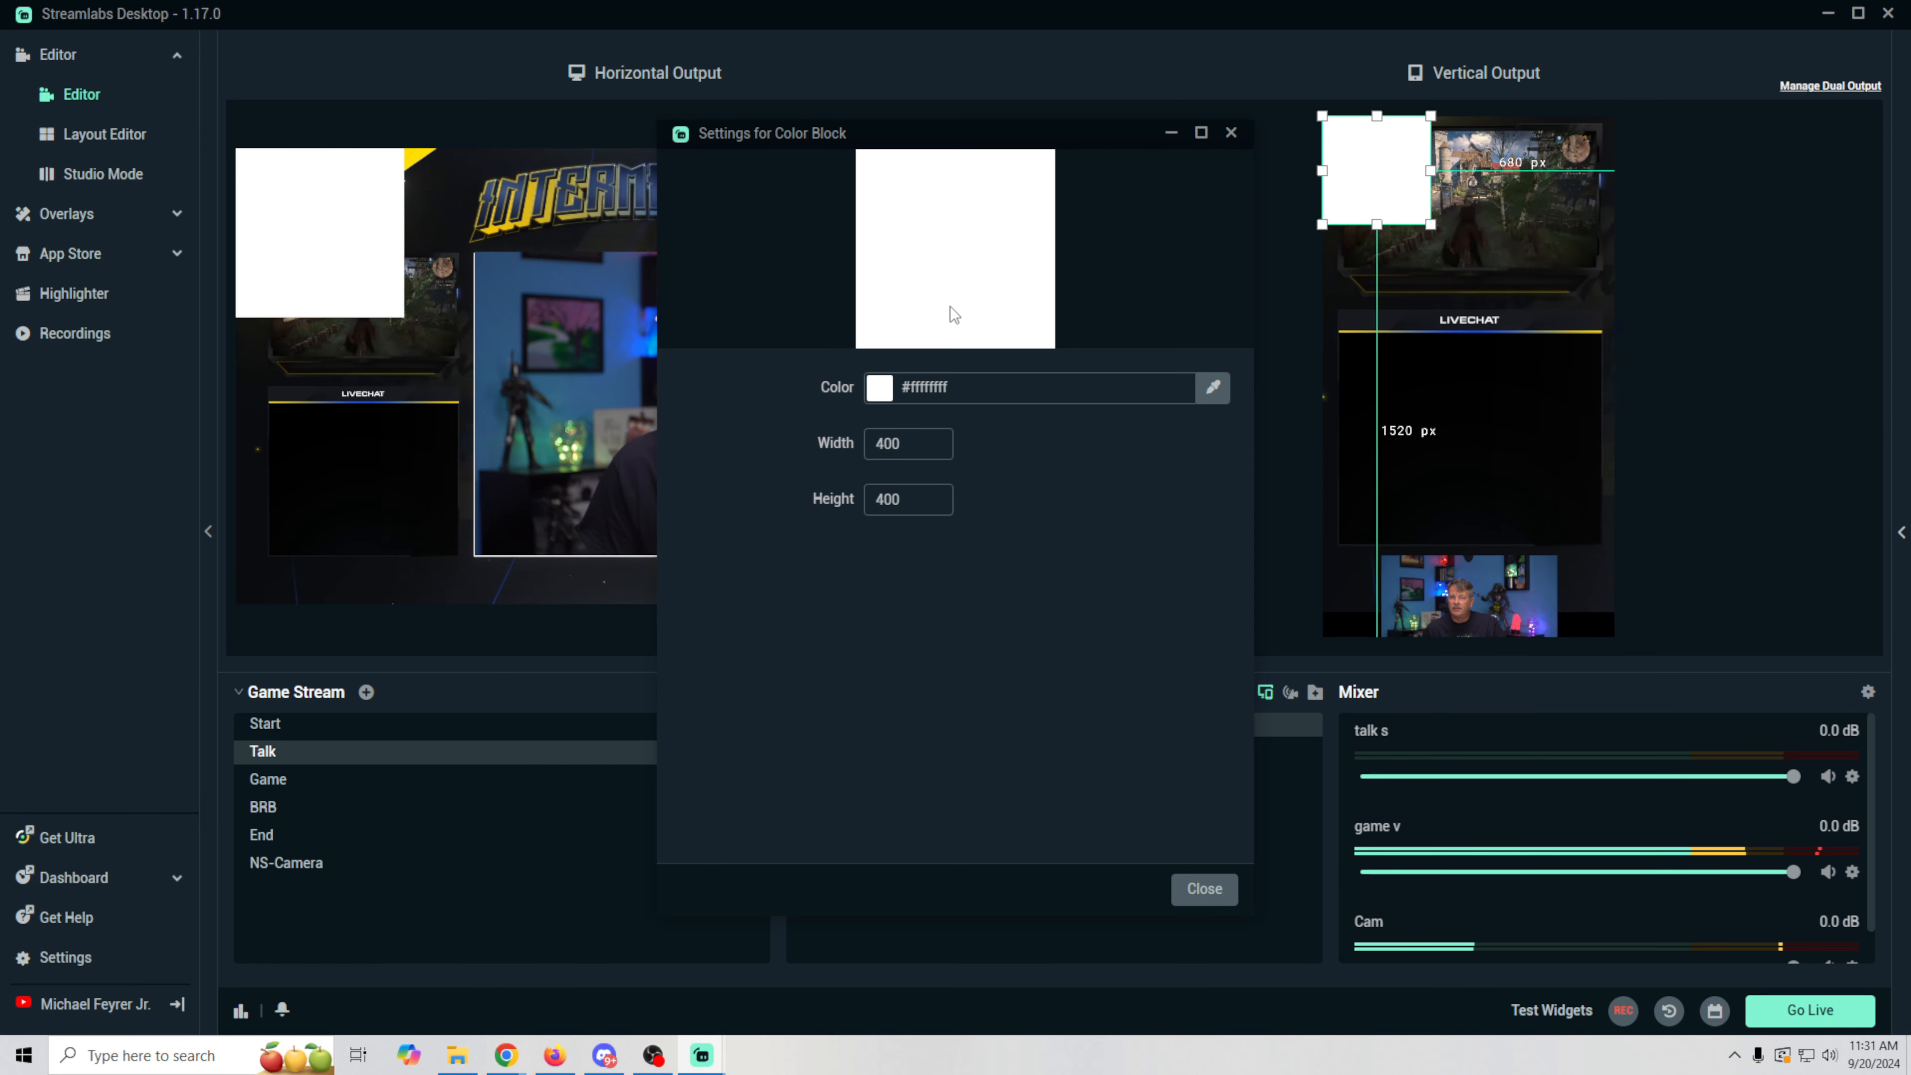
click(1219, 393)
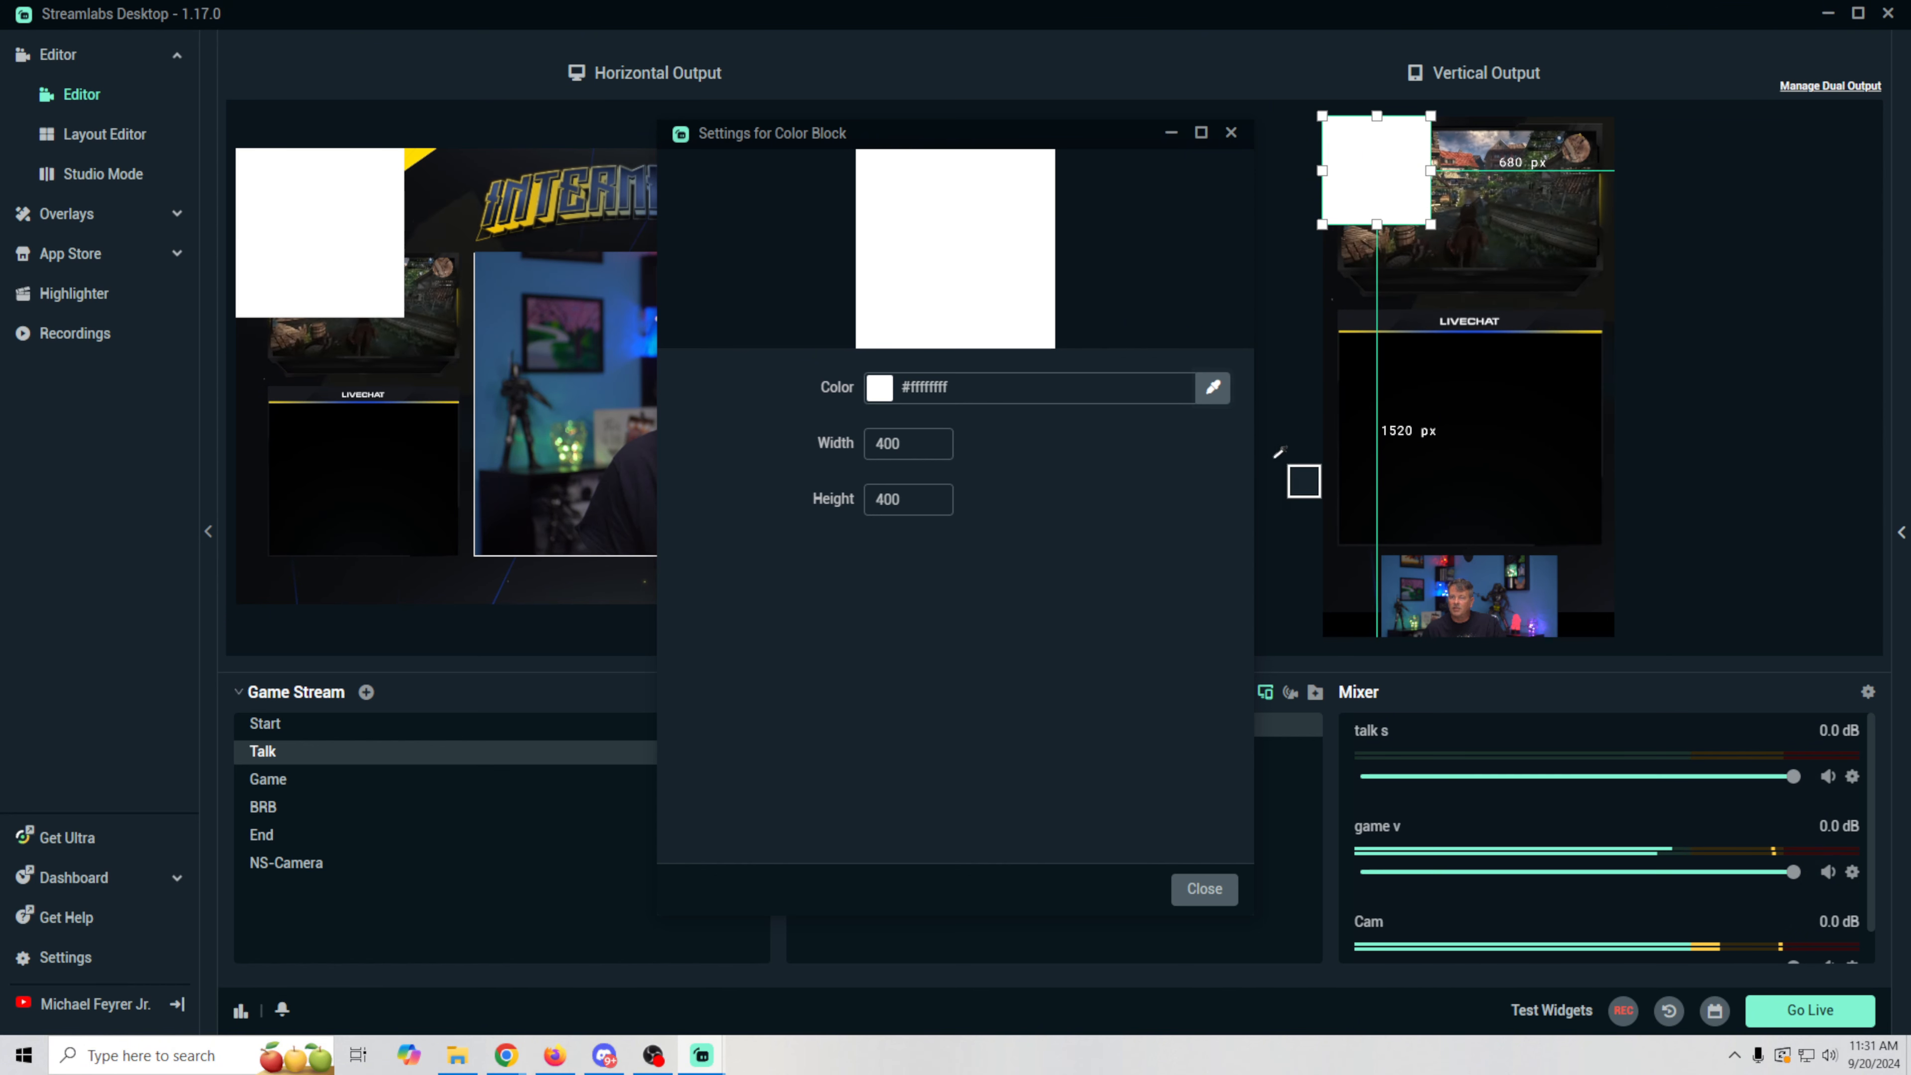
click(1421, 579)
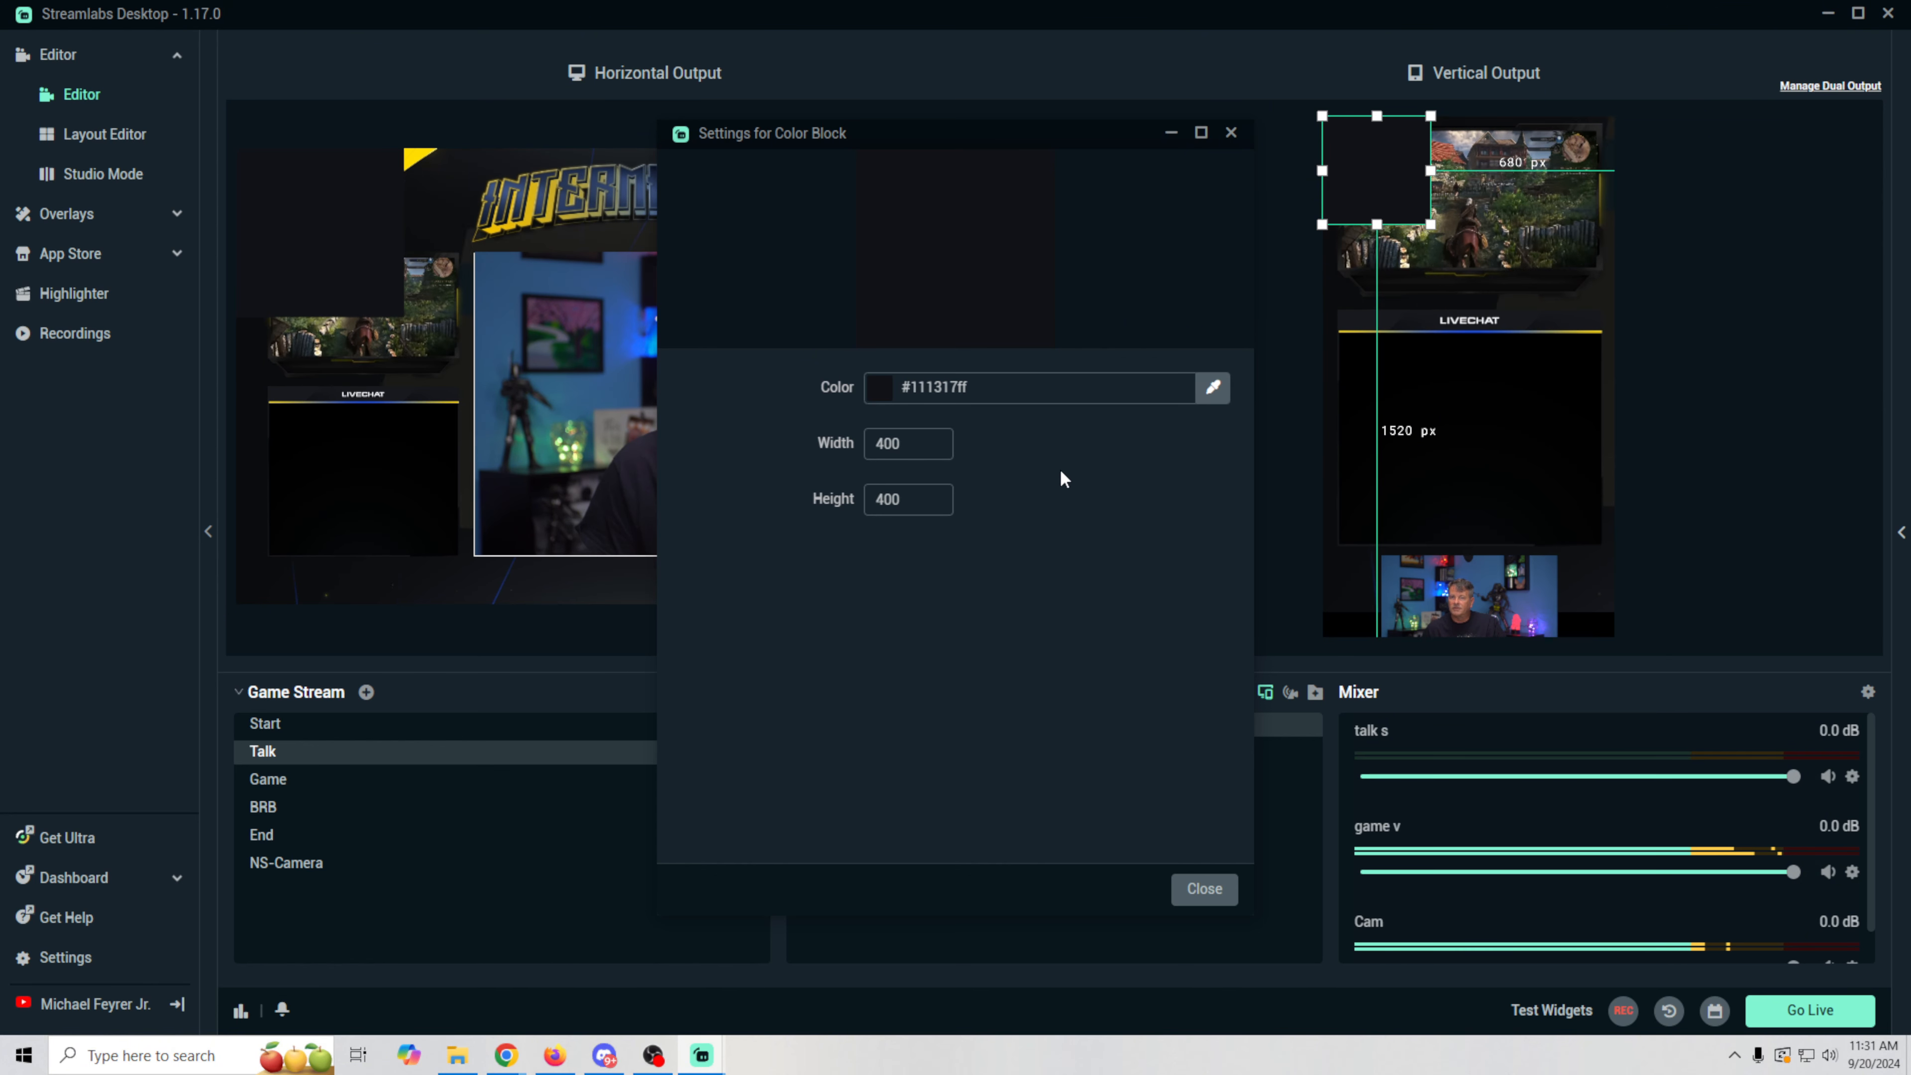
click(1204, 890)
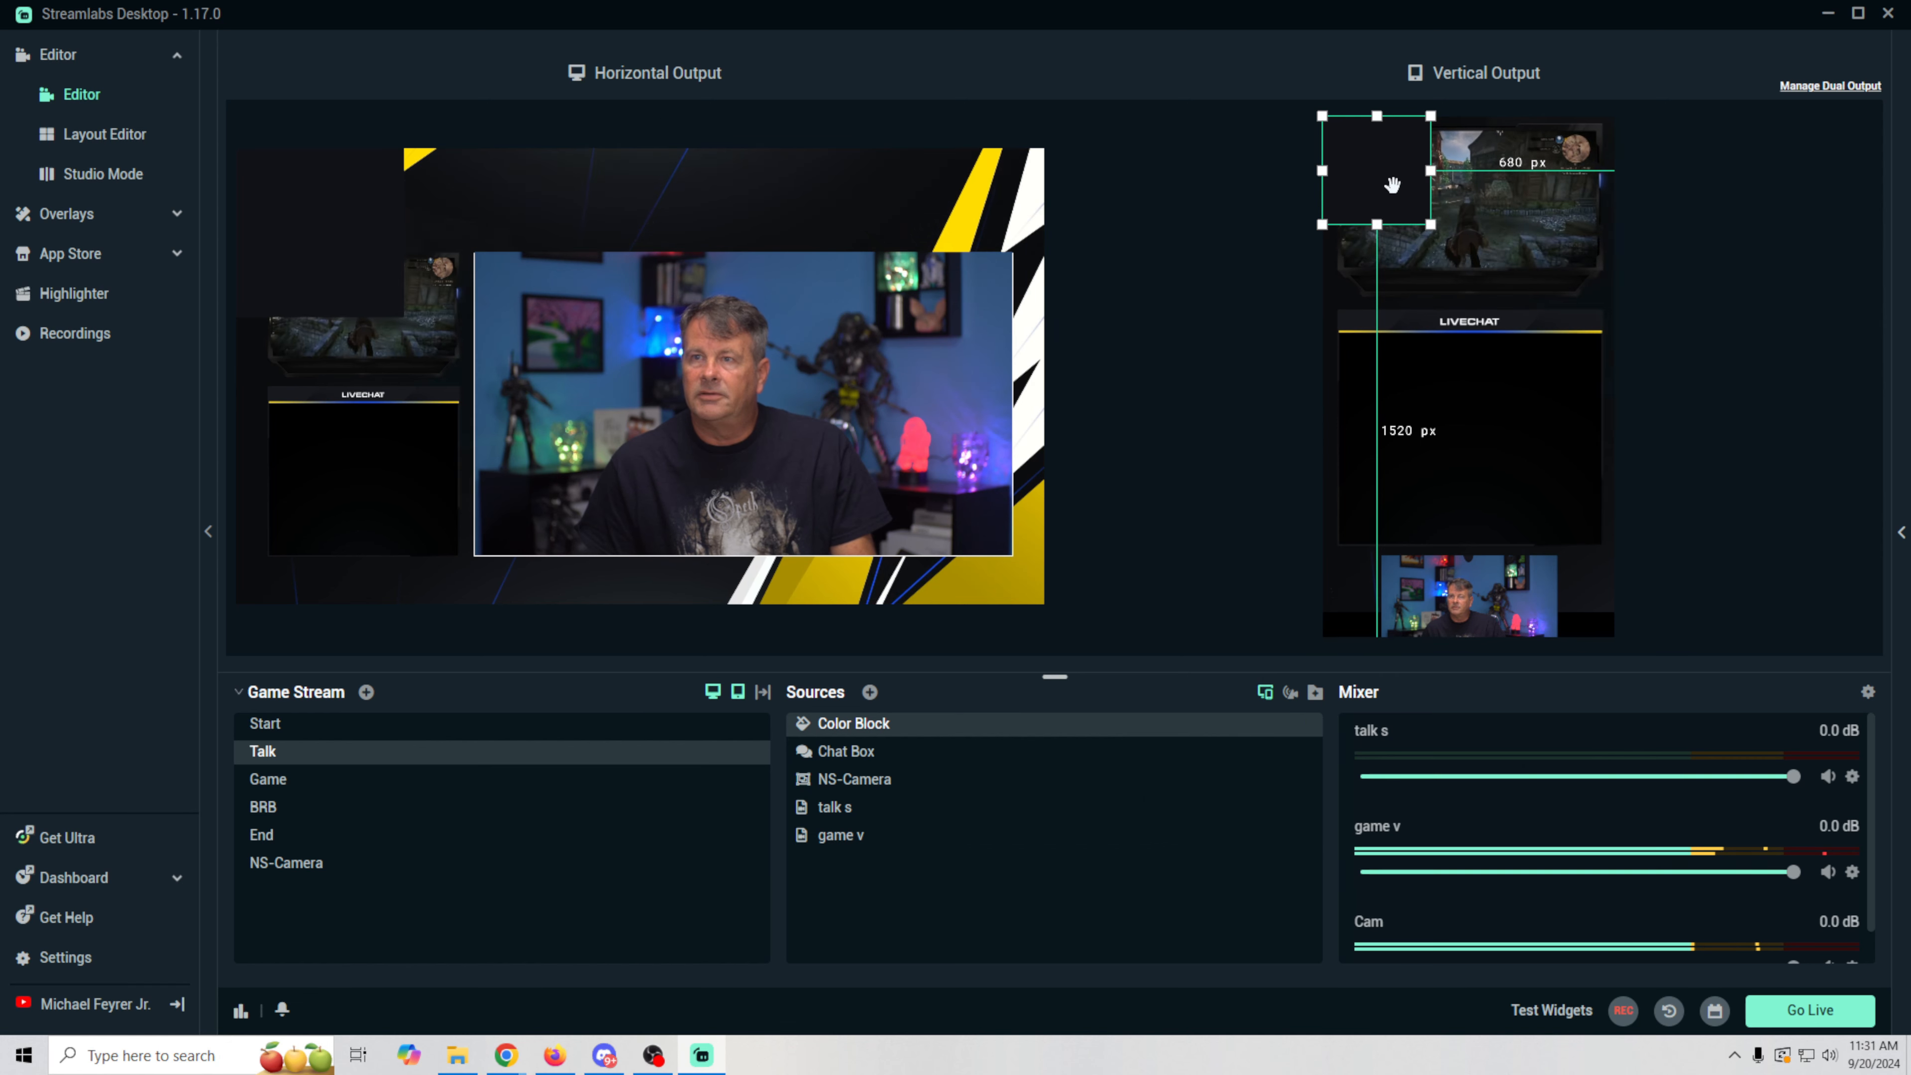
- Place the Color Block along the bottom of the vertical canvas, about 1763 px below the top, and order it beneath all other Talk sources
drag(1393, 199, 1393, 674)
drag(1035, 731, 1006, 858)
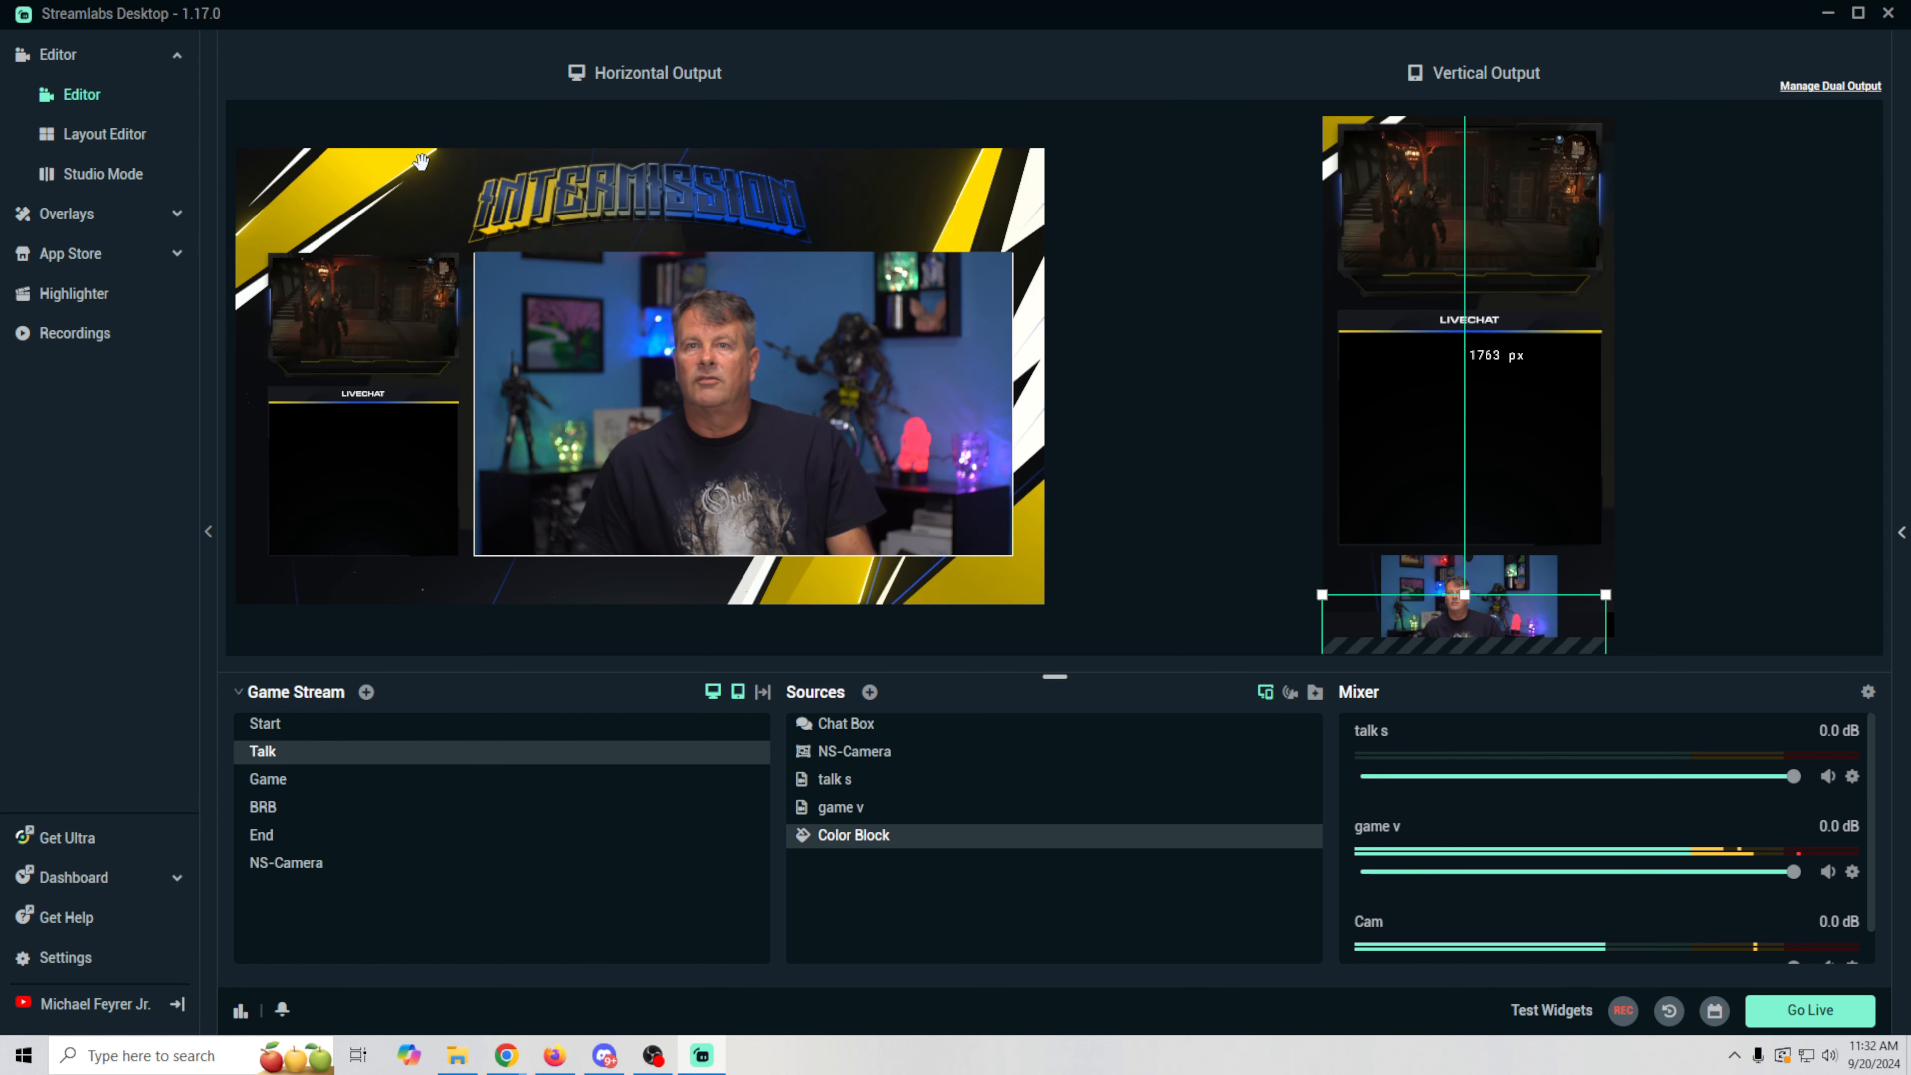
click(1208, 531)
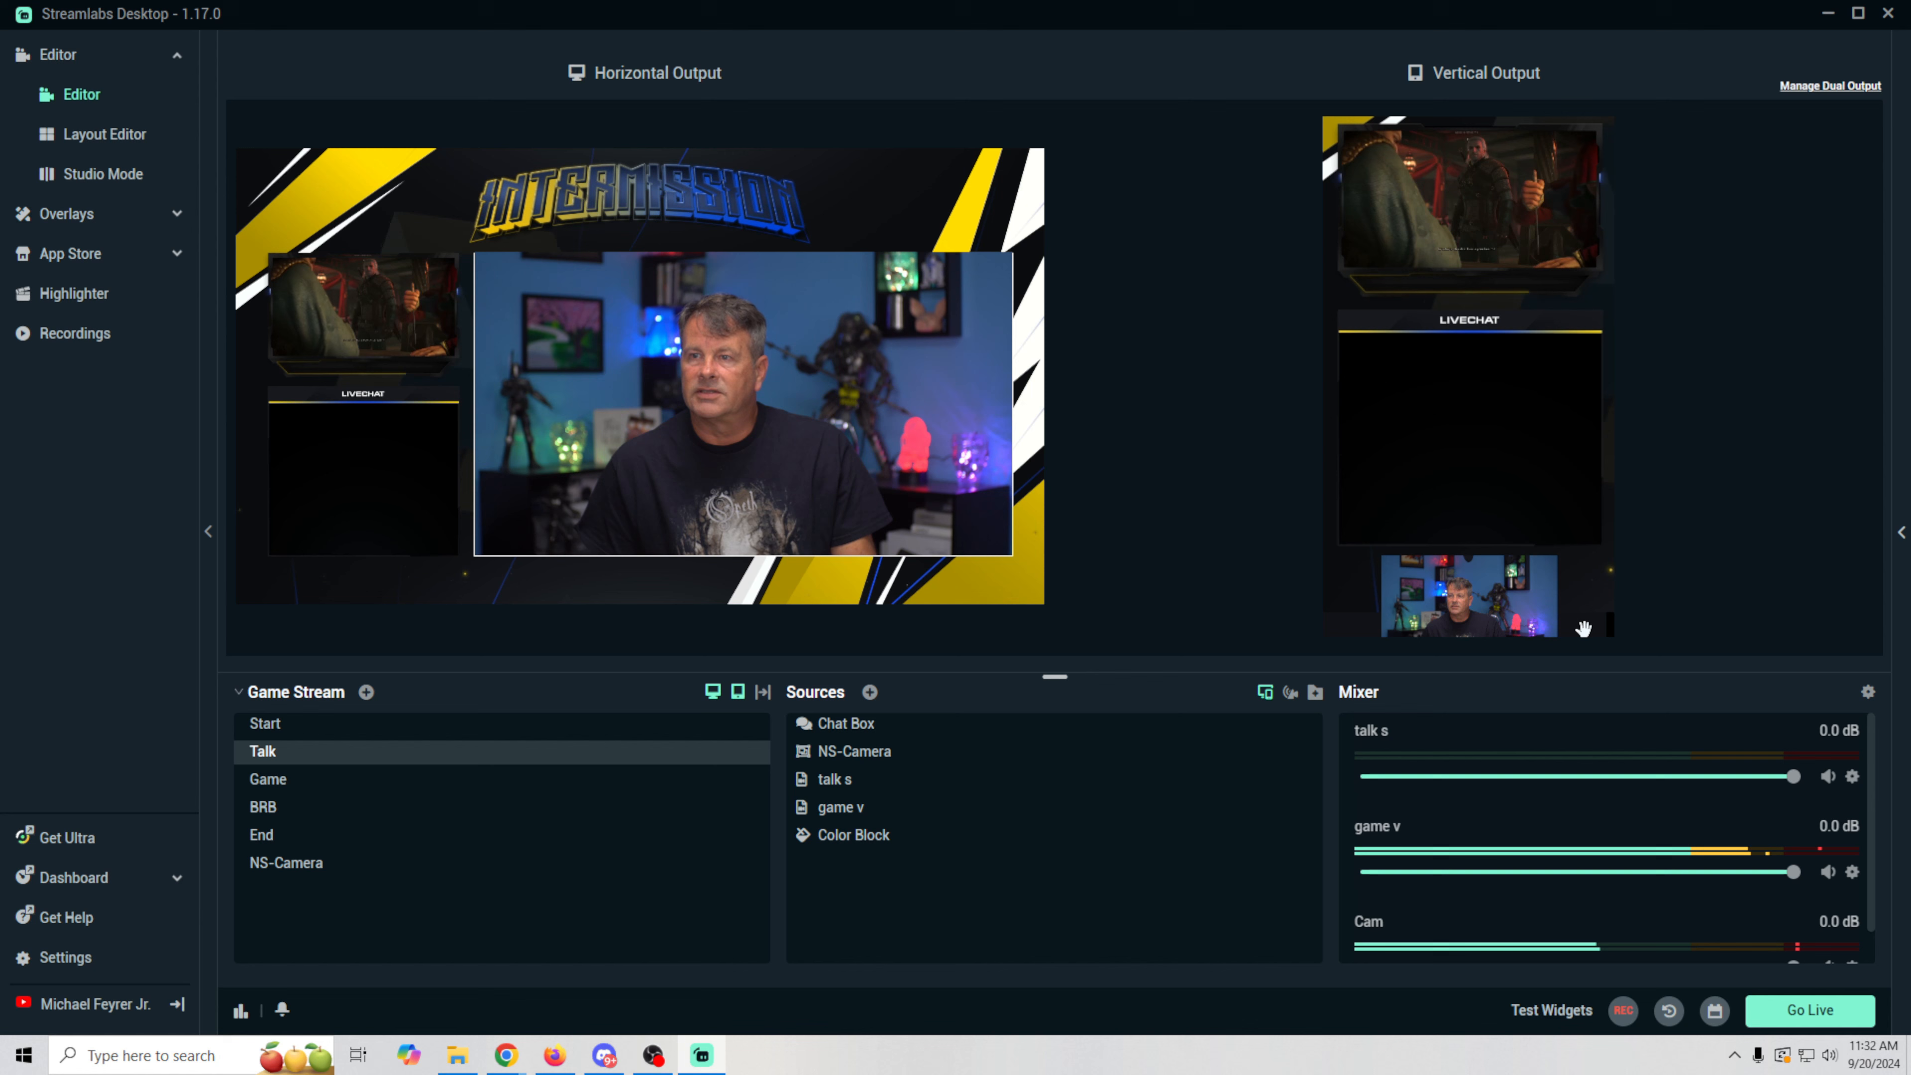
- Shift and enlarge the Color Block to span the vertical canvas's full width, starting about 1686 px below the top
click(1584, 628)
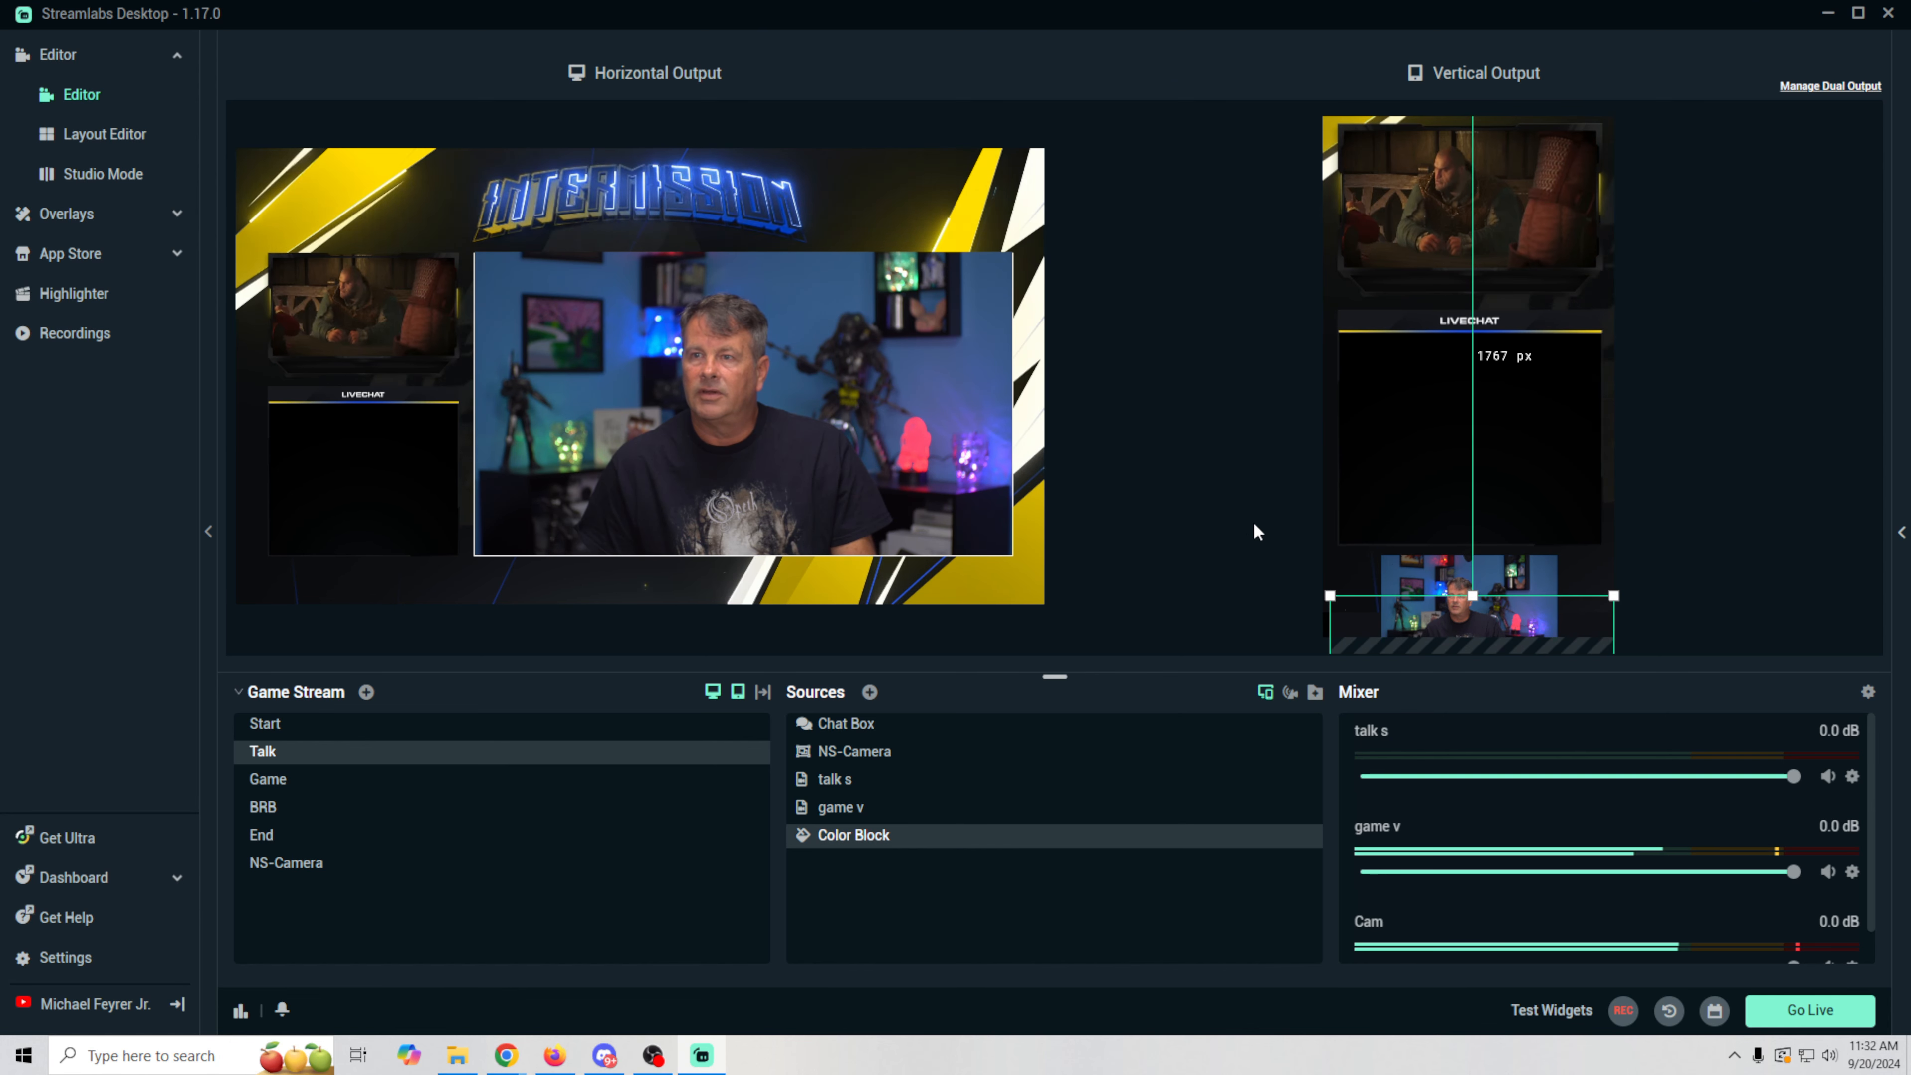
click(1236, 514)
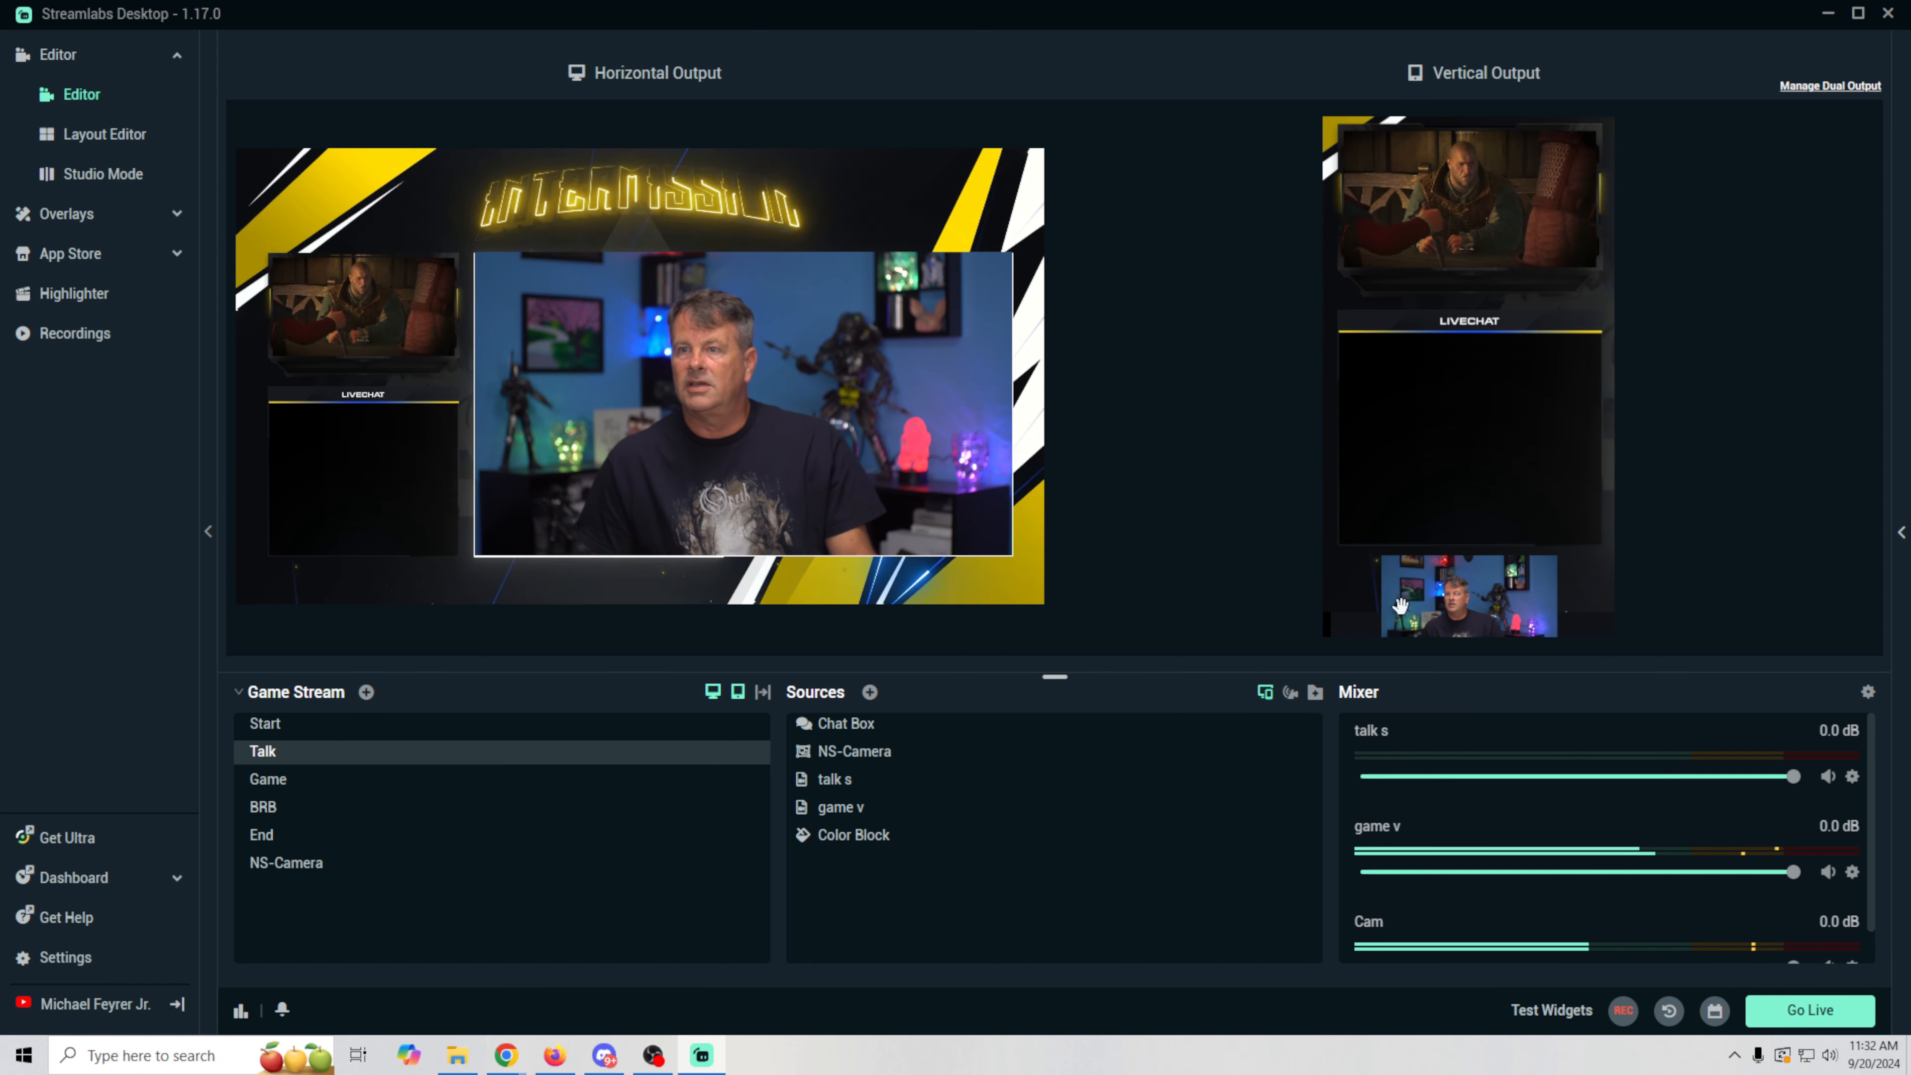
click(1335, 614)
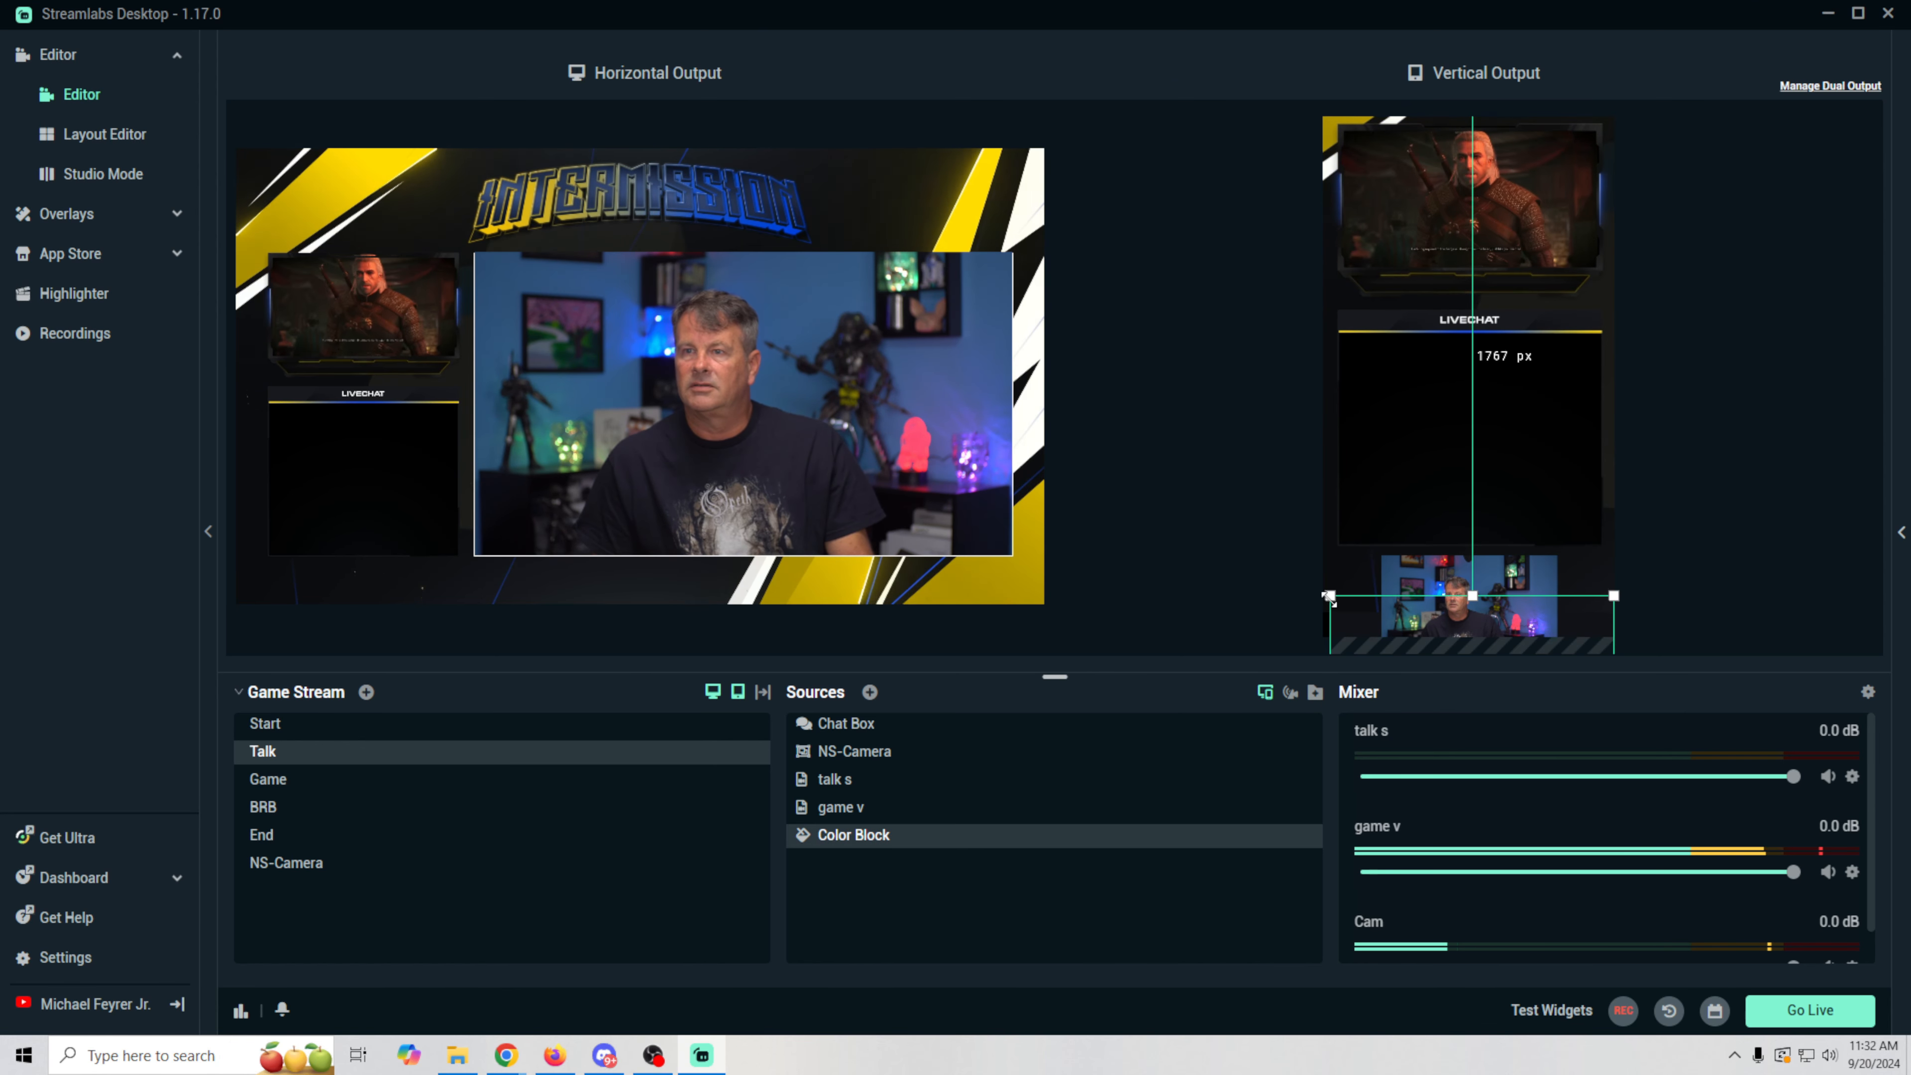
drag(1329, 597, 1310, 589)
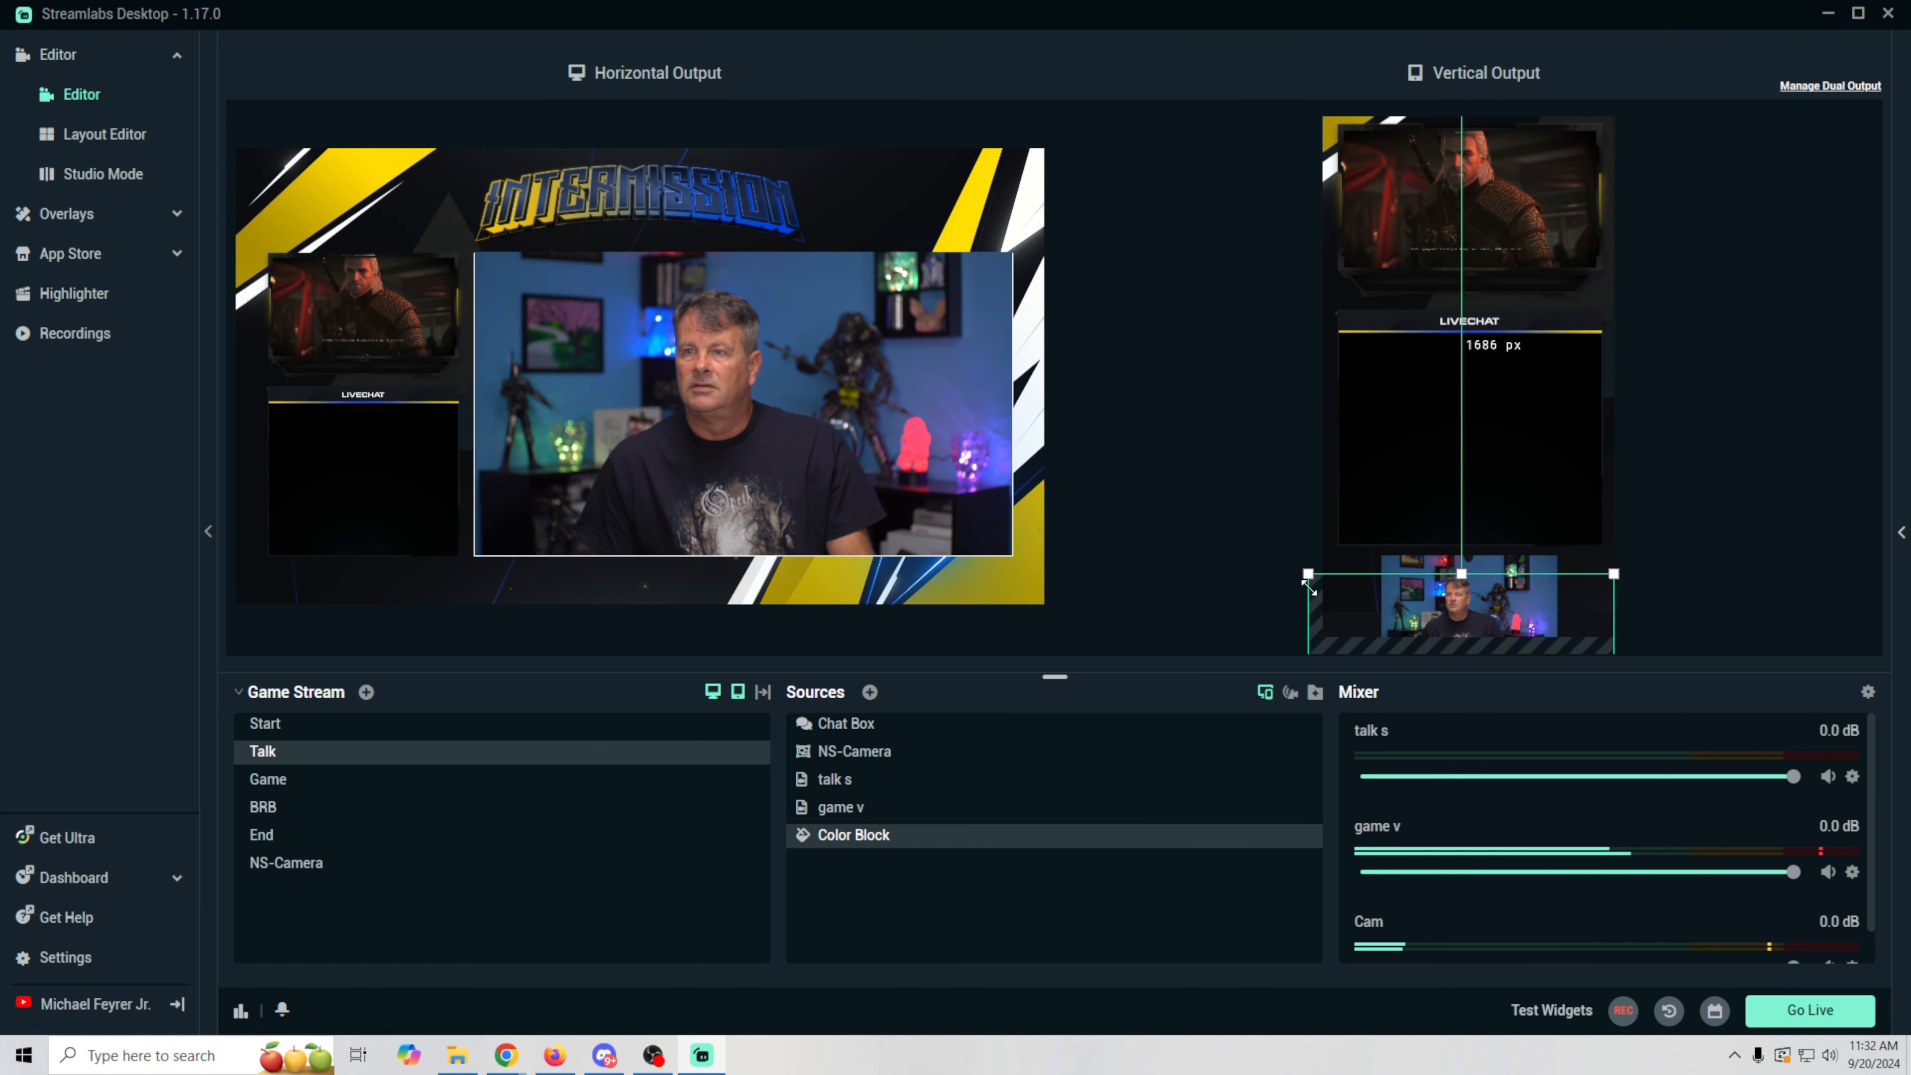
click(1241, 505)
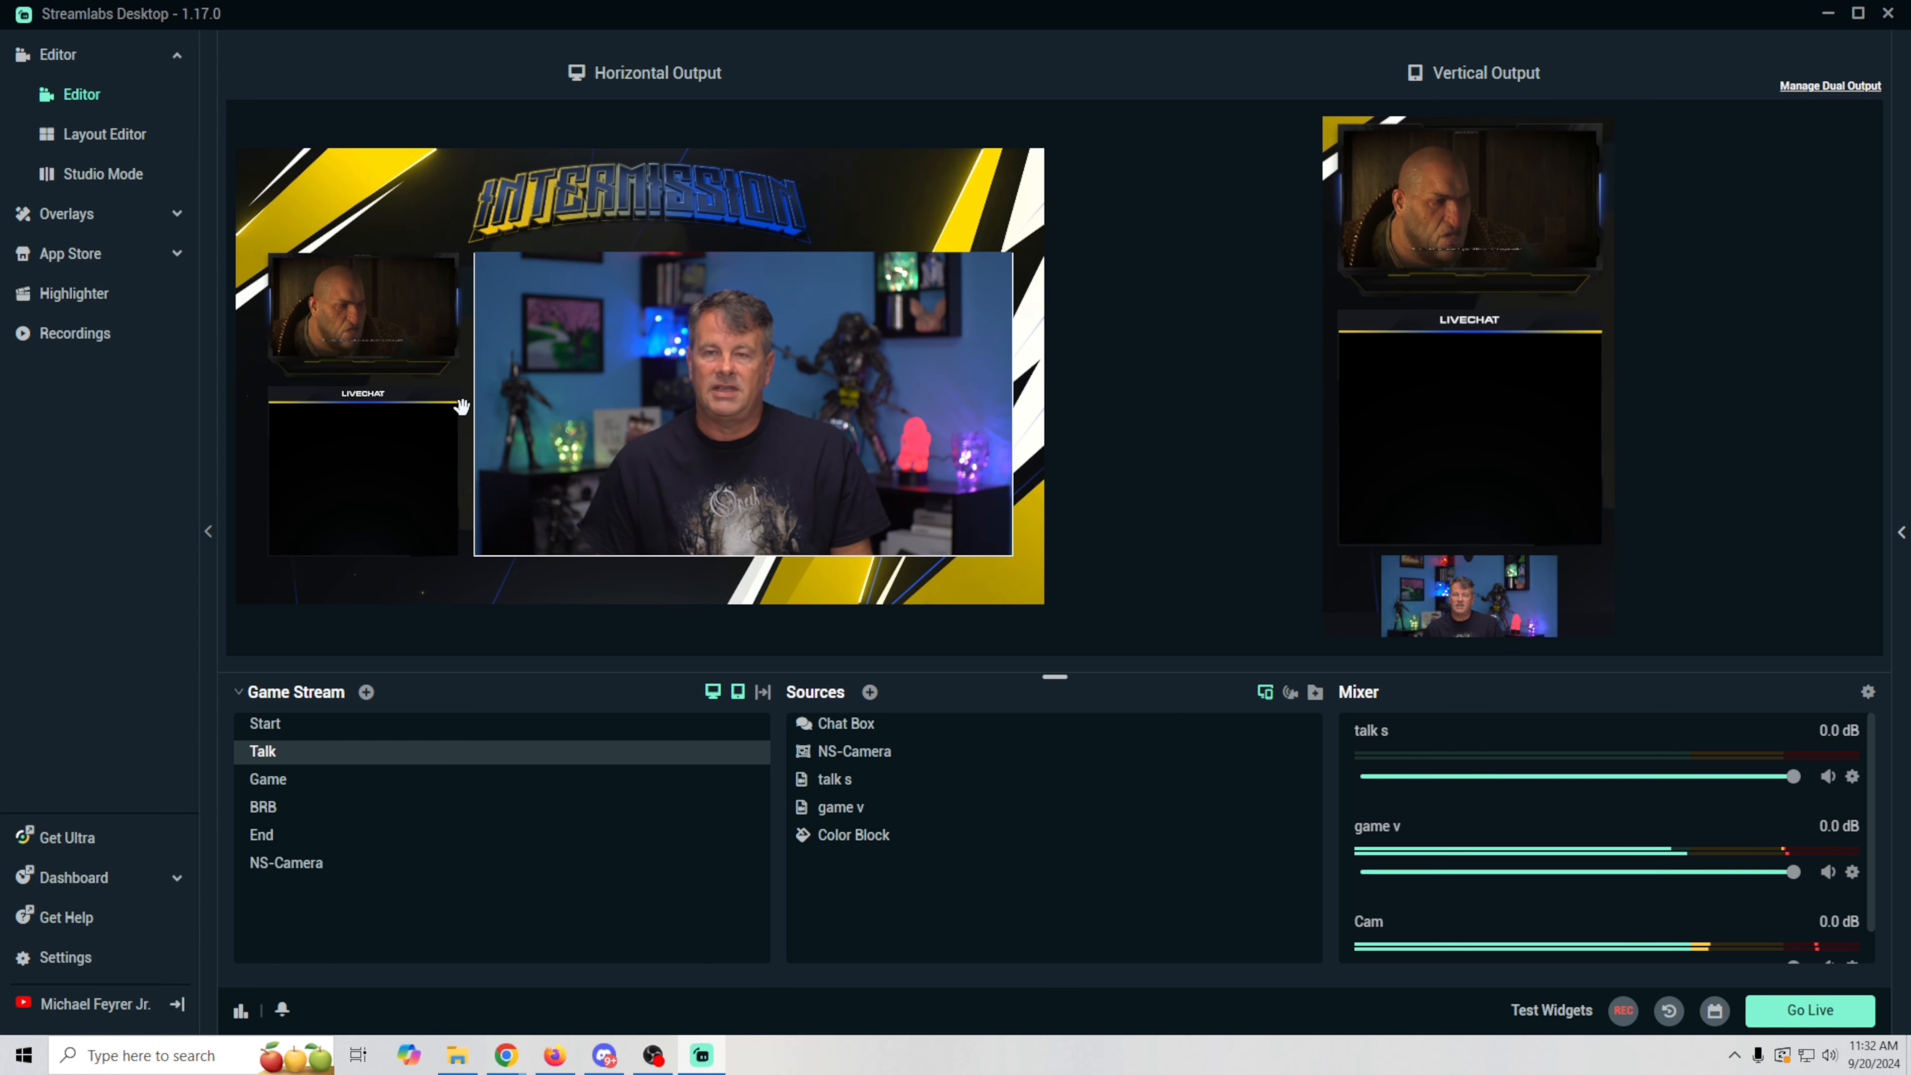
- In the Start scene, move the start s overlay to the middle of the vertical canvas, about 429 px below the top
click(394, 727)
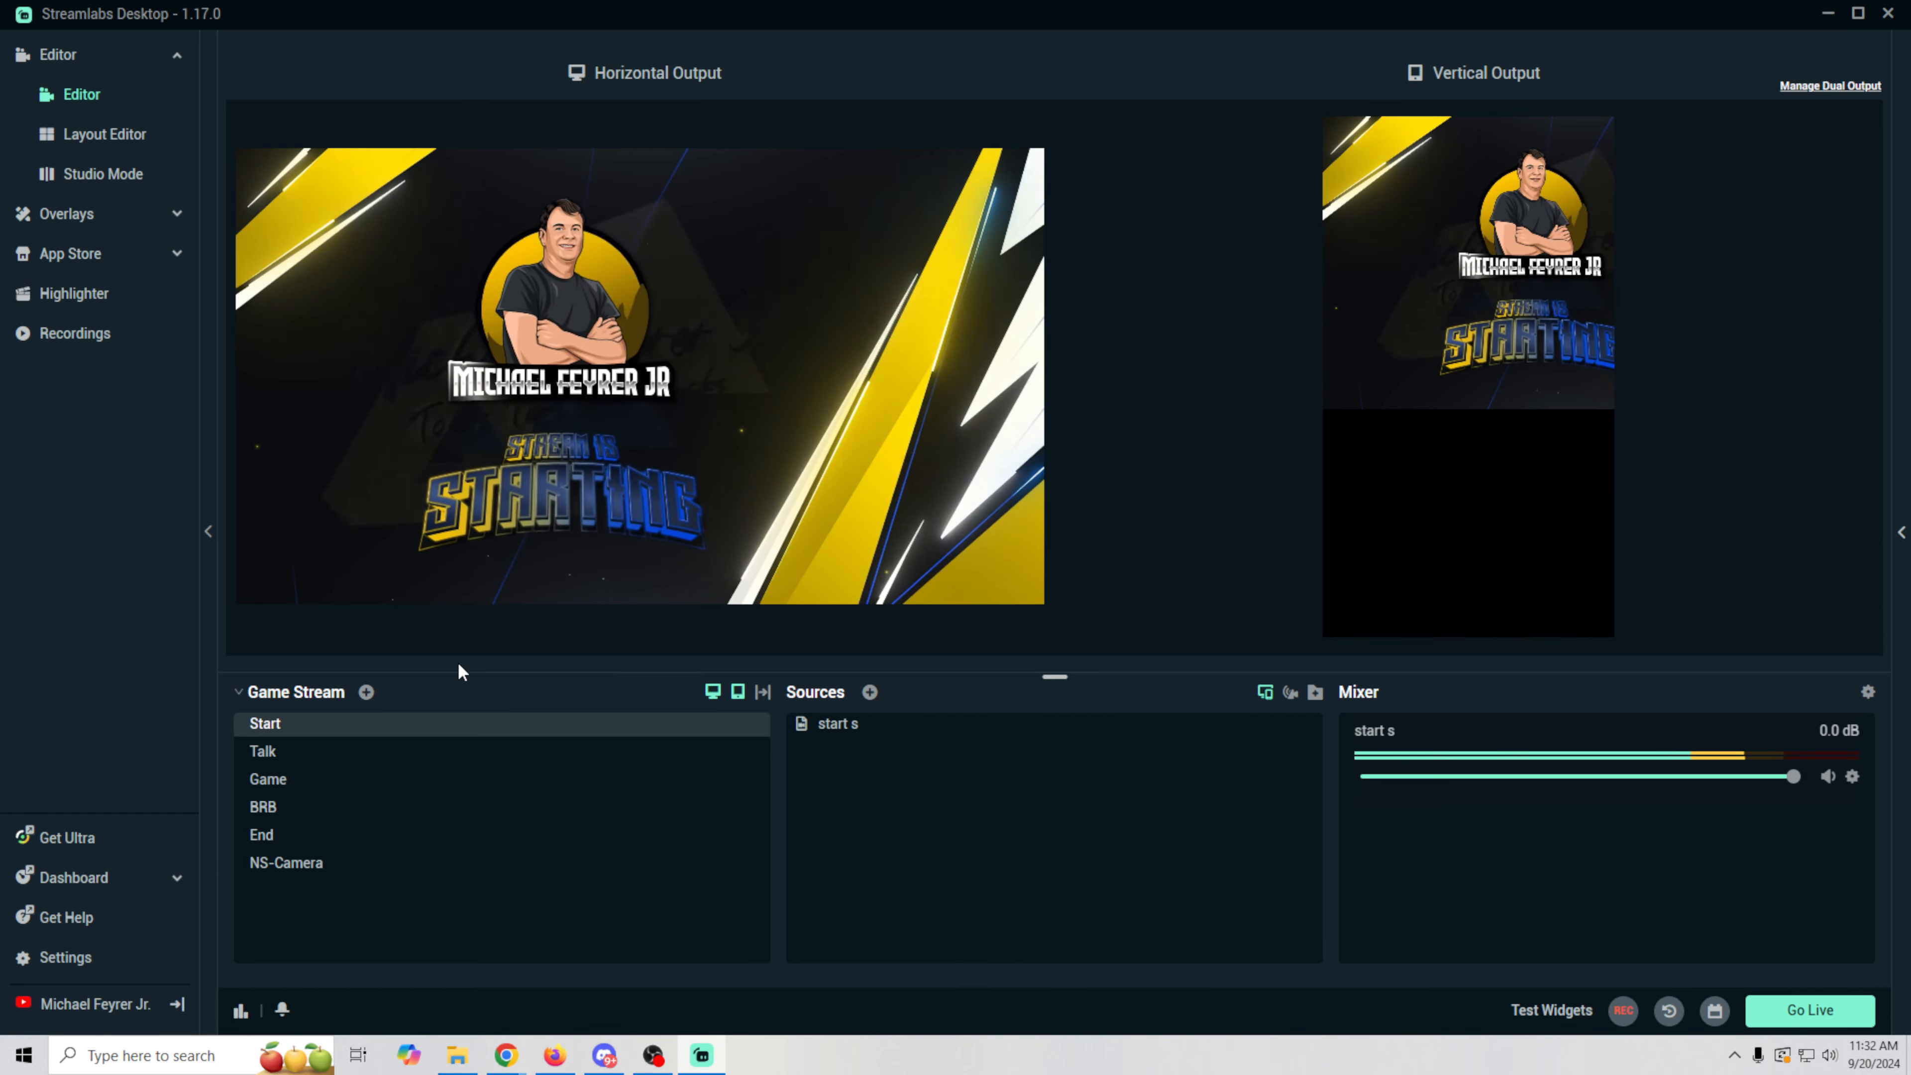
drag(1501, 313, 1450, 426)
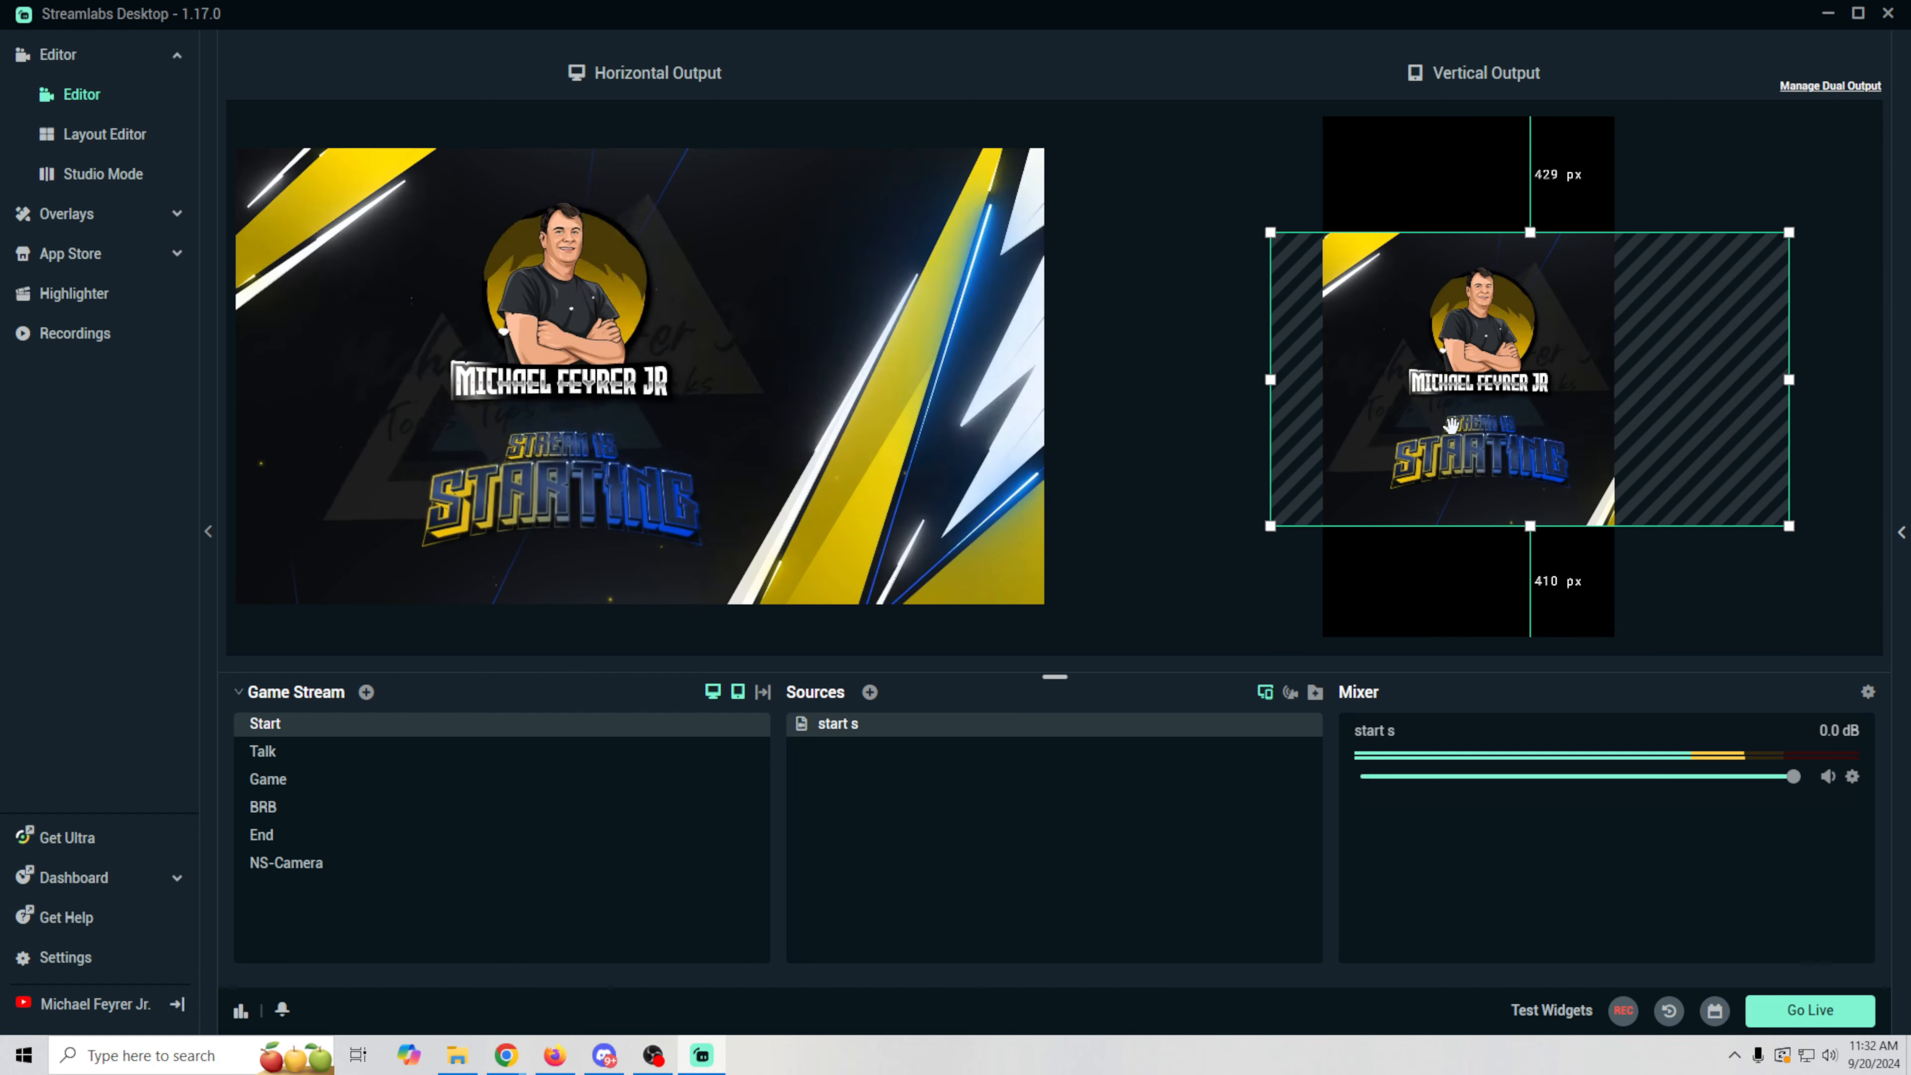
- Add the existing Color Block source to the Start scene
click(871, 691)
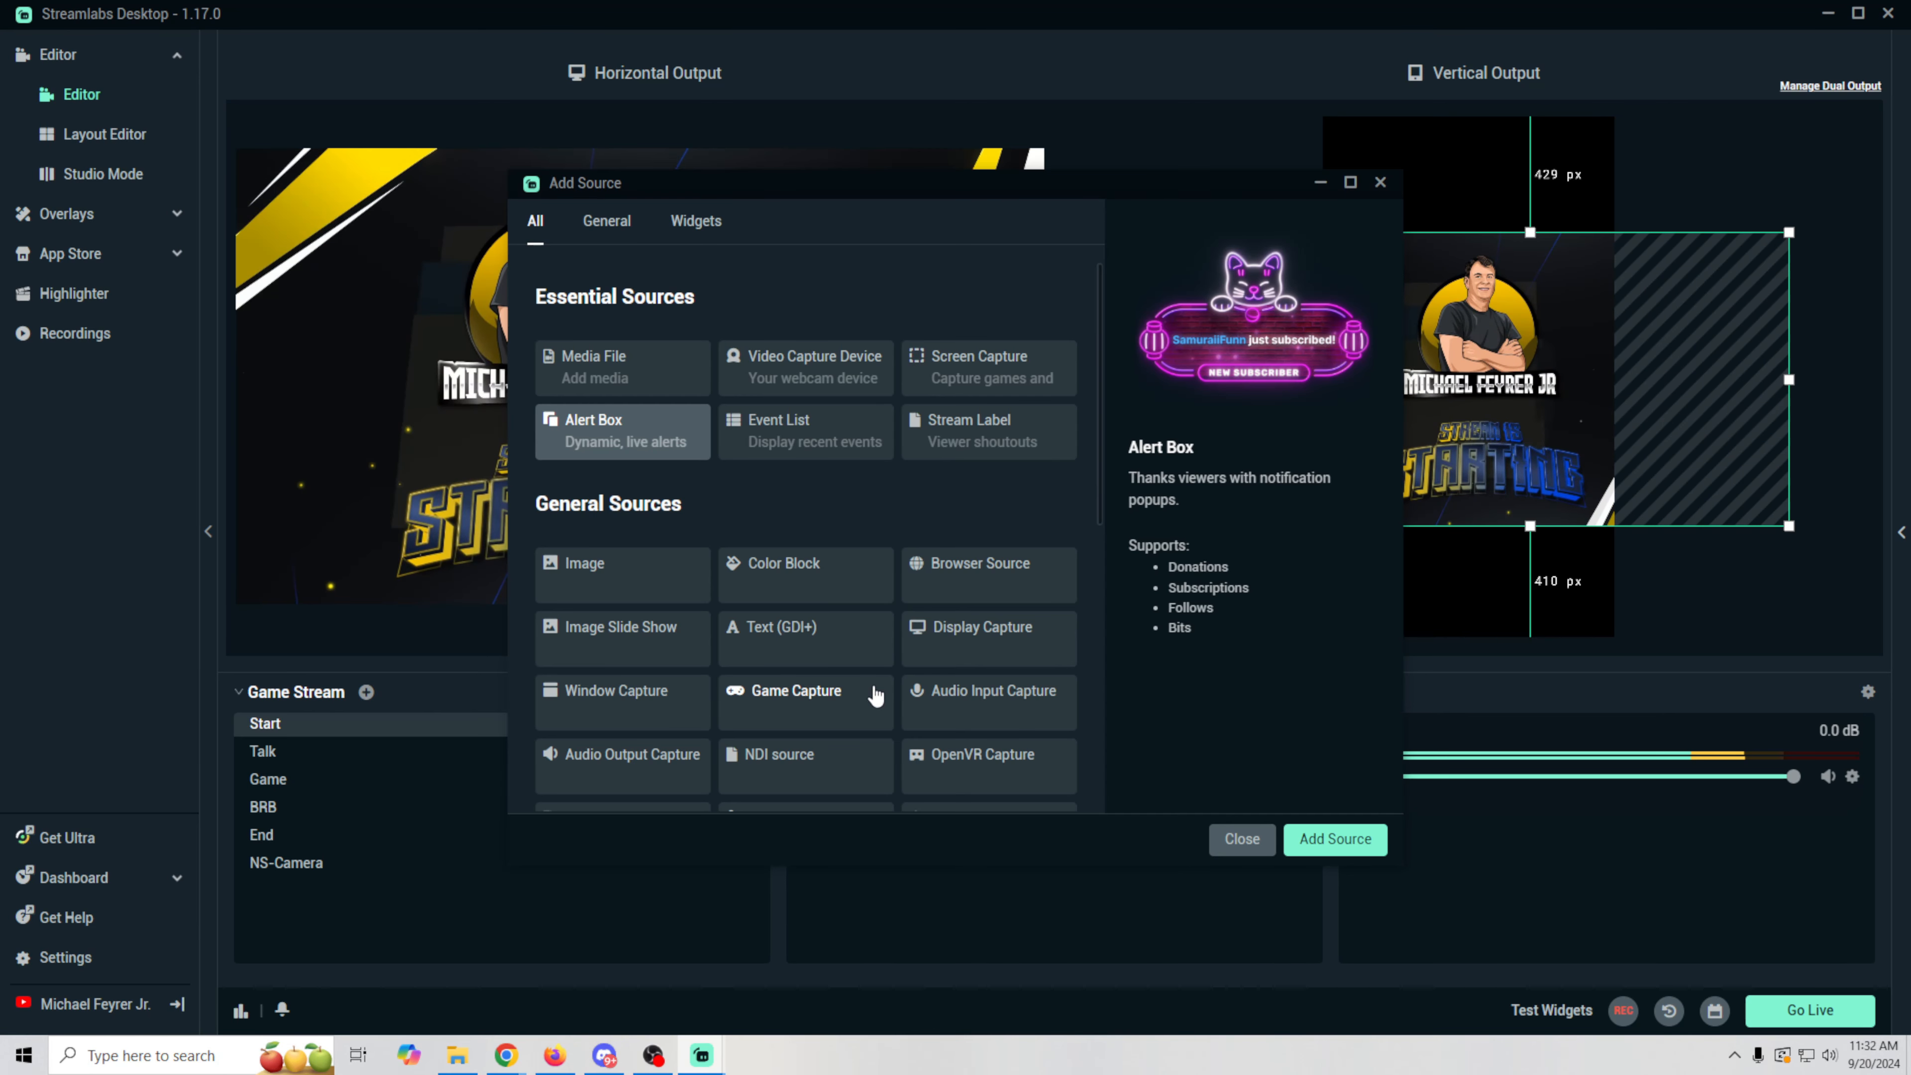
click(811, 589)
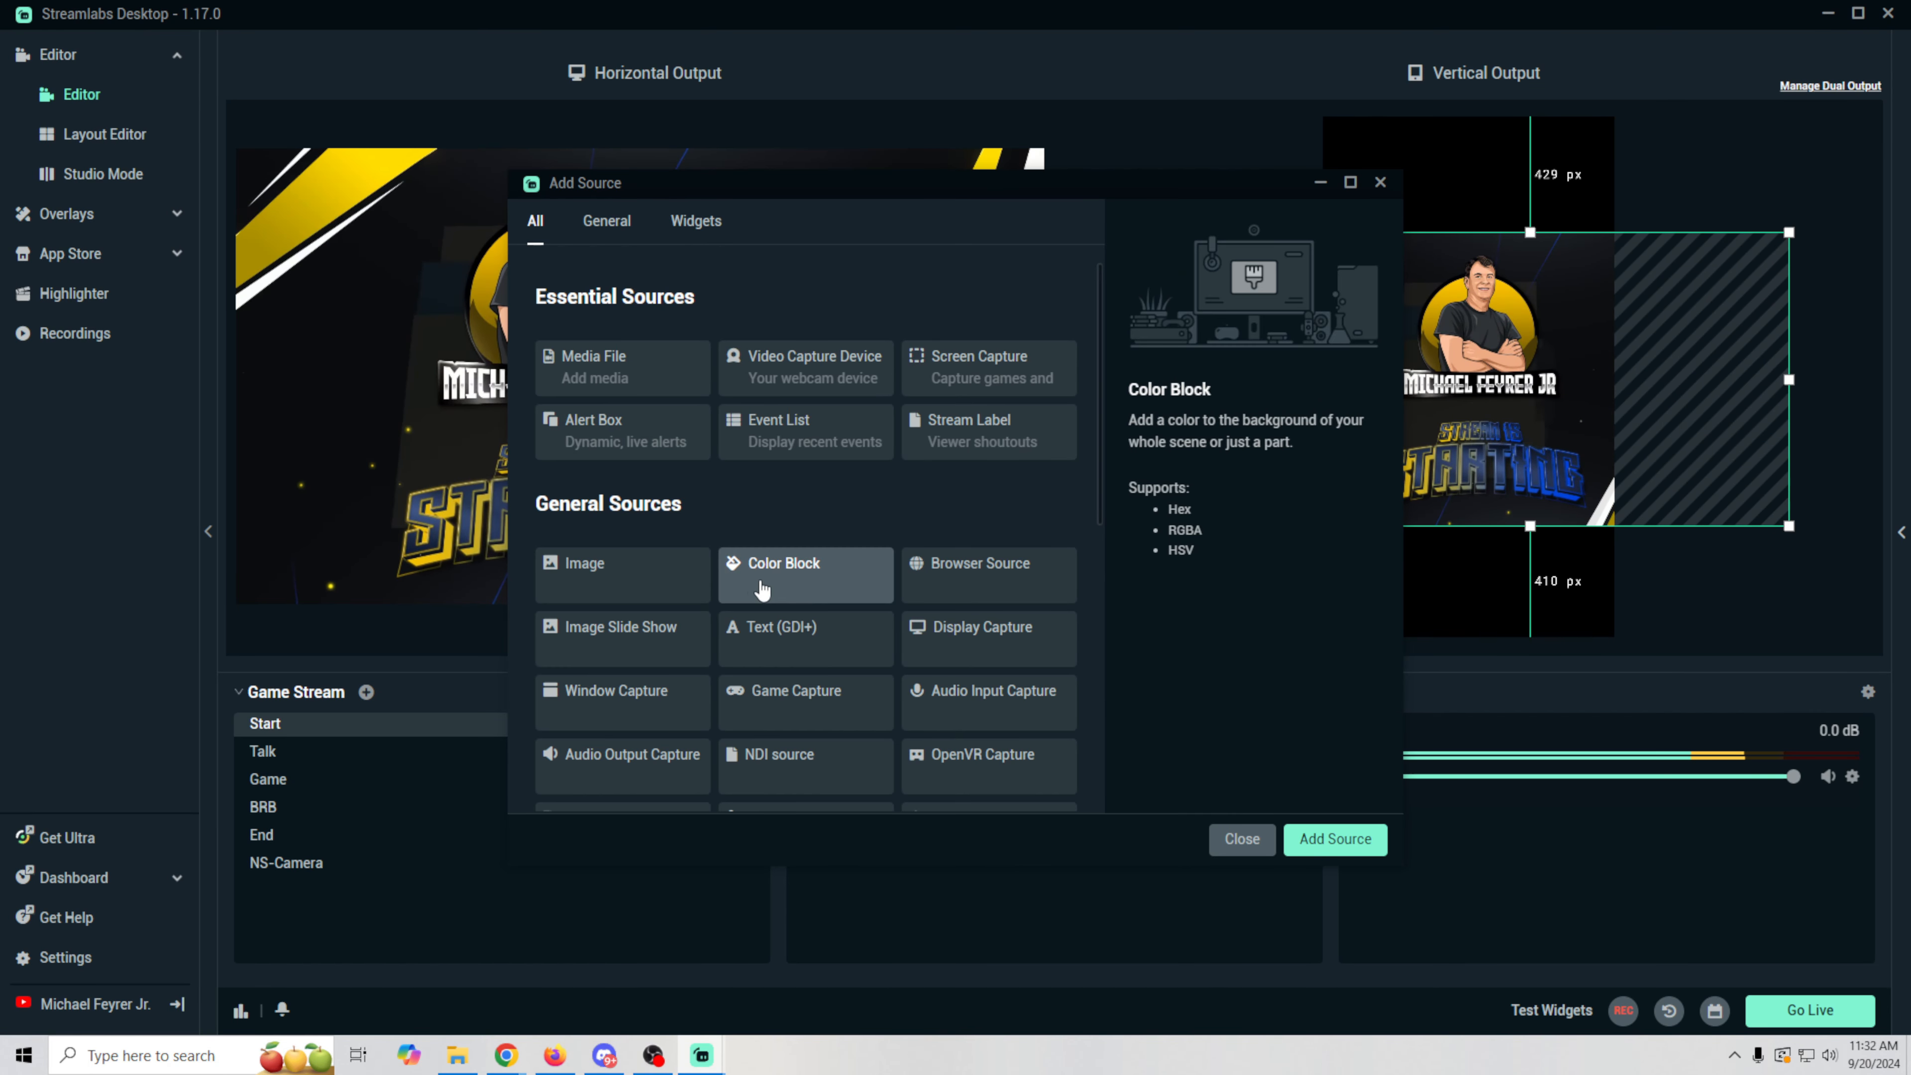
click(1325, 843)
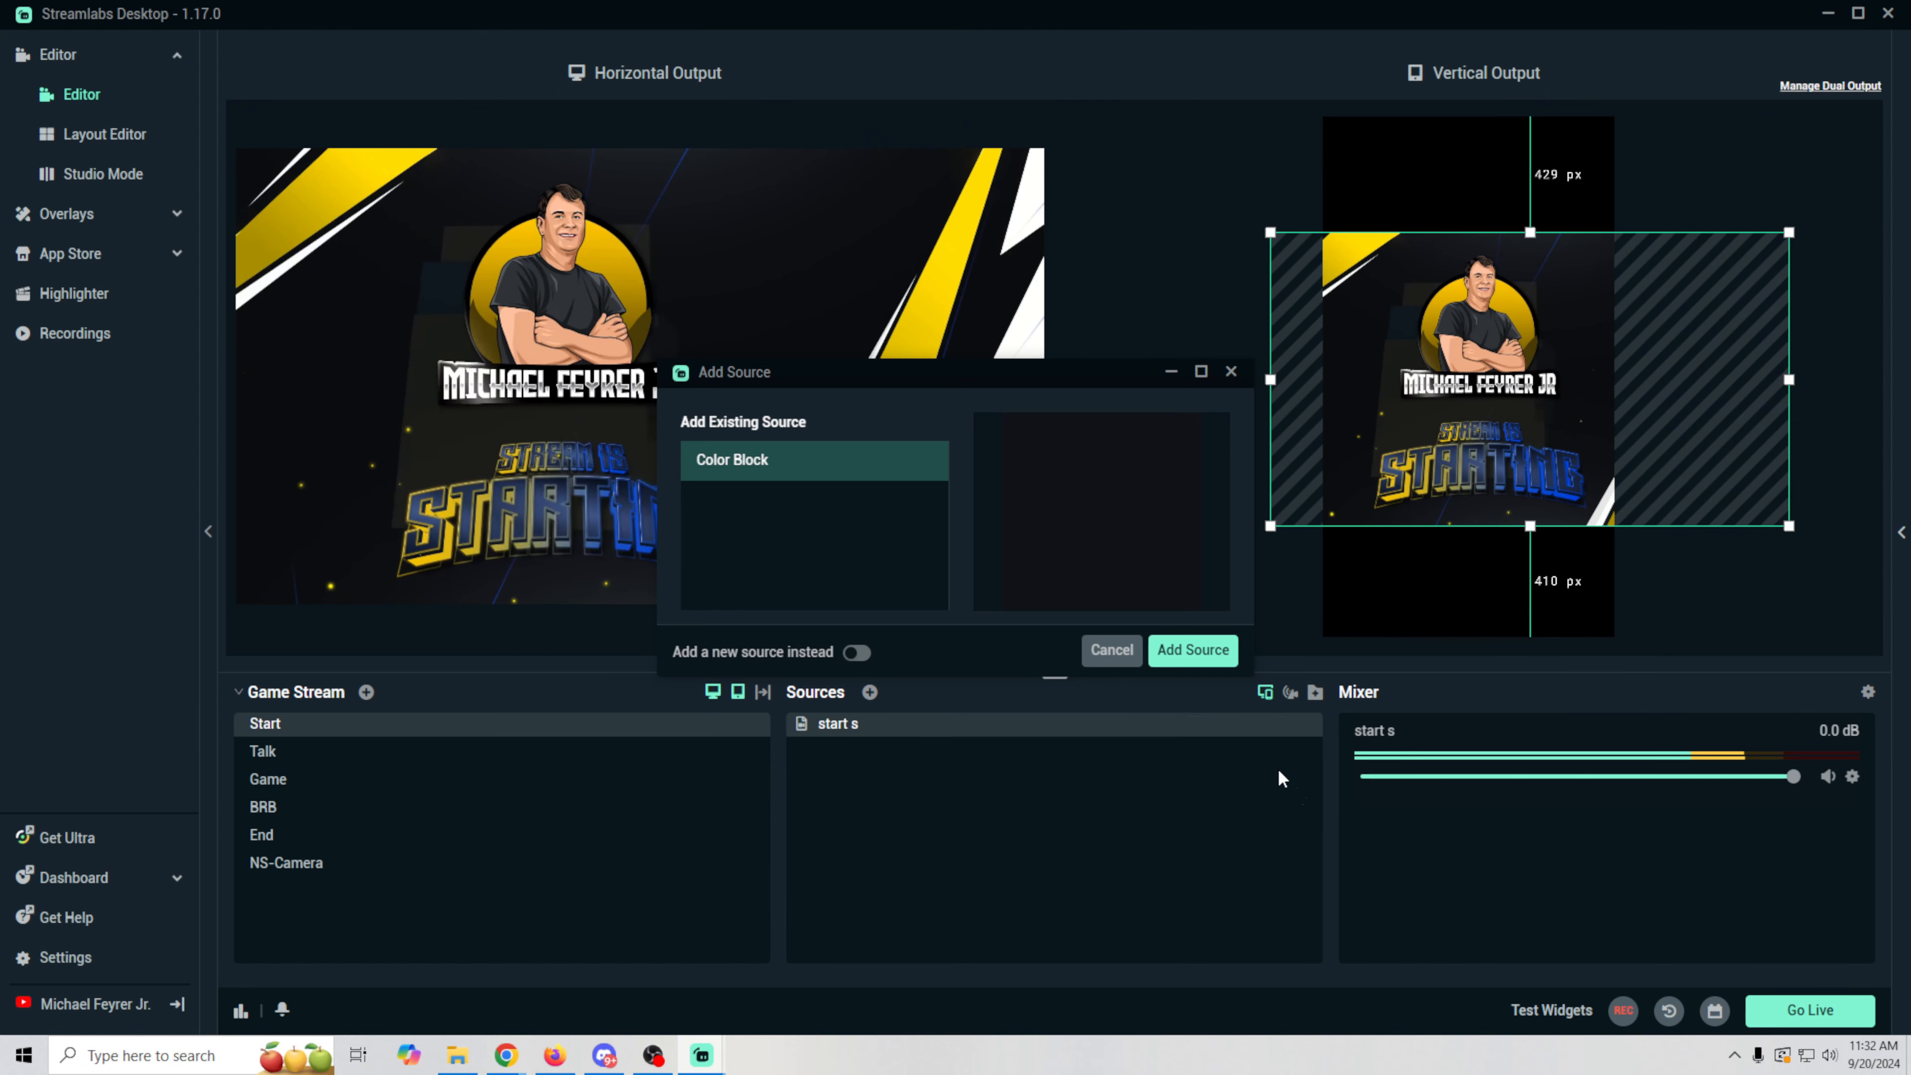
click(1192, 650)
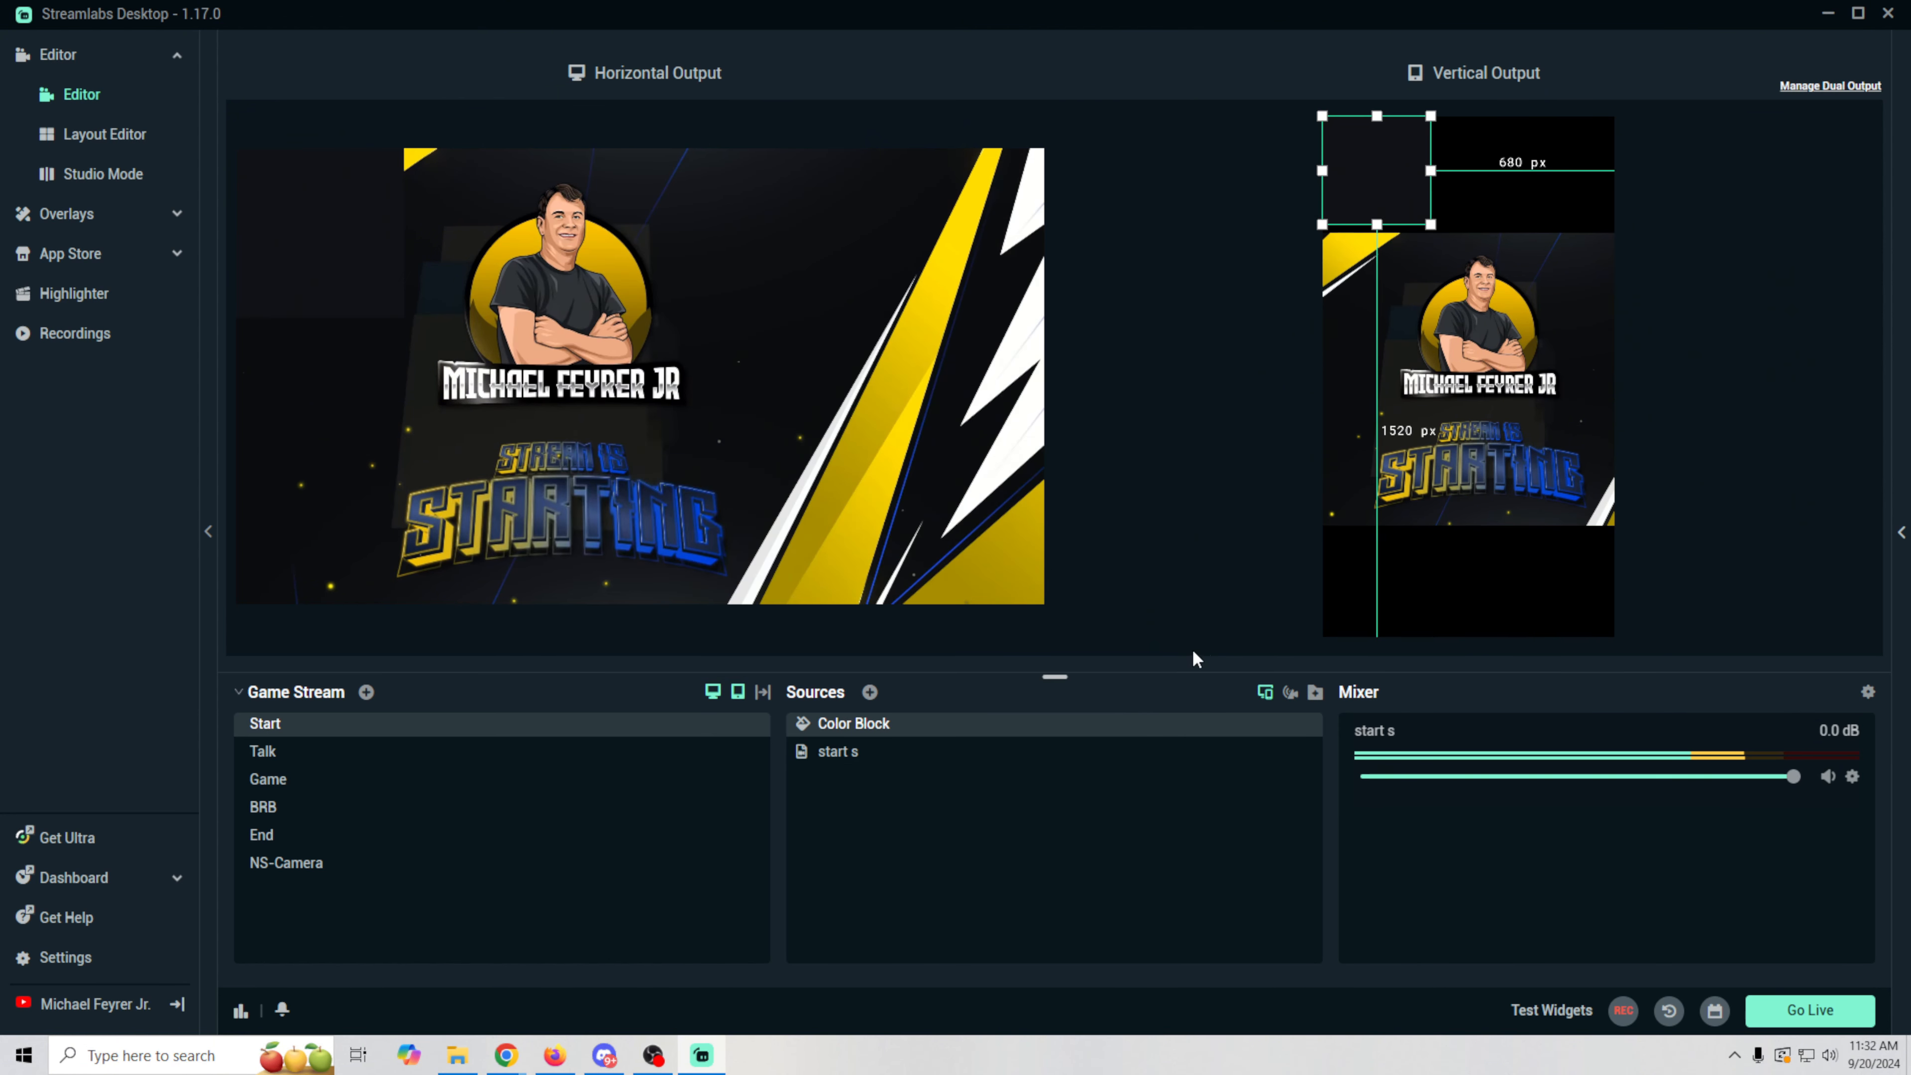
- Enlarge the Start scene's Color Block to cover the whole vertical canvas and order it beneath the start s overlay
drag(1431, 224, 1717, 645)
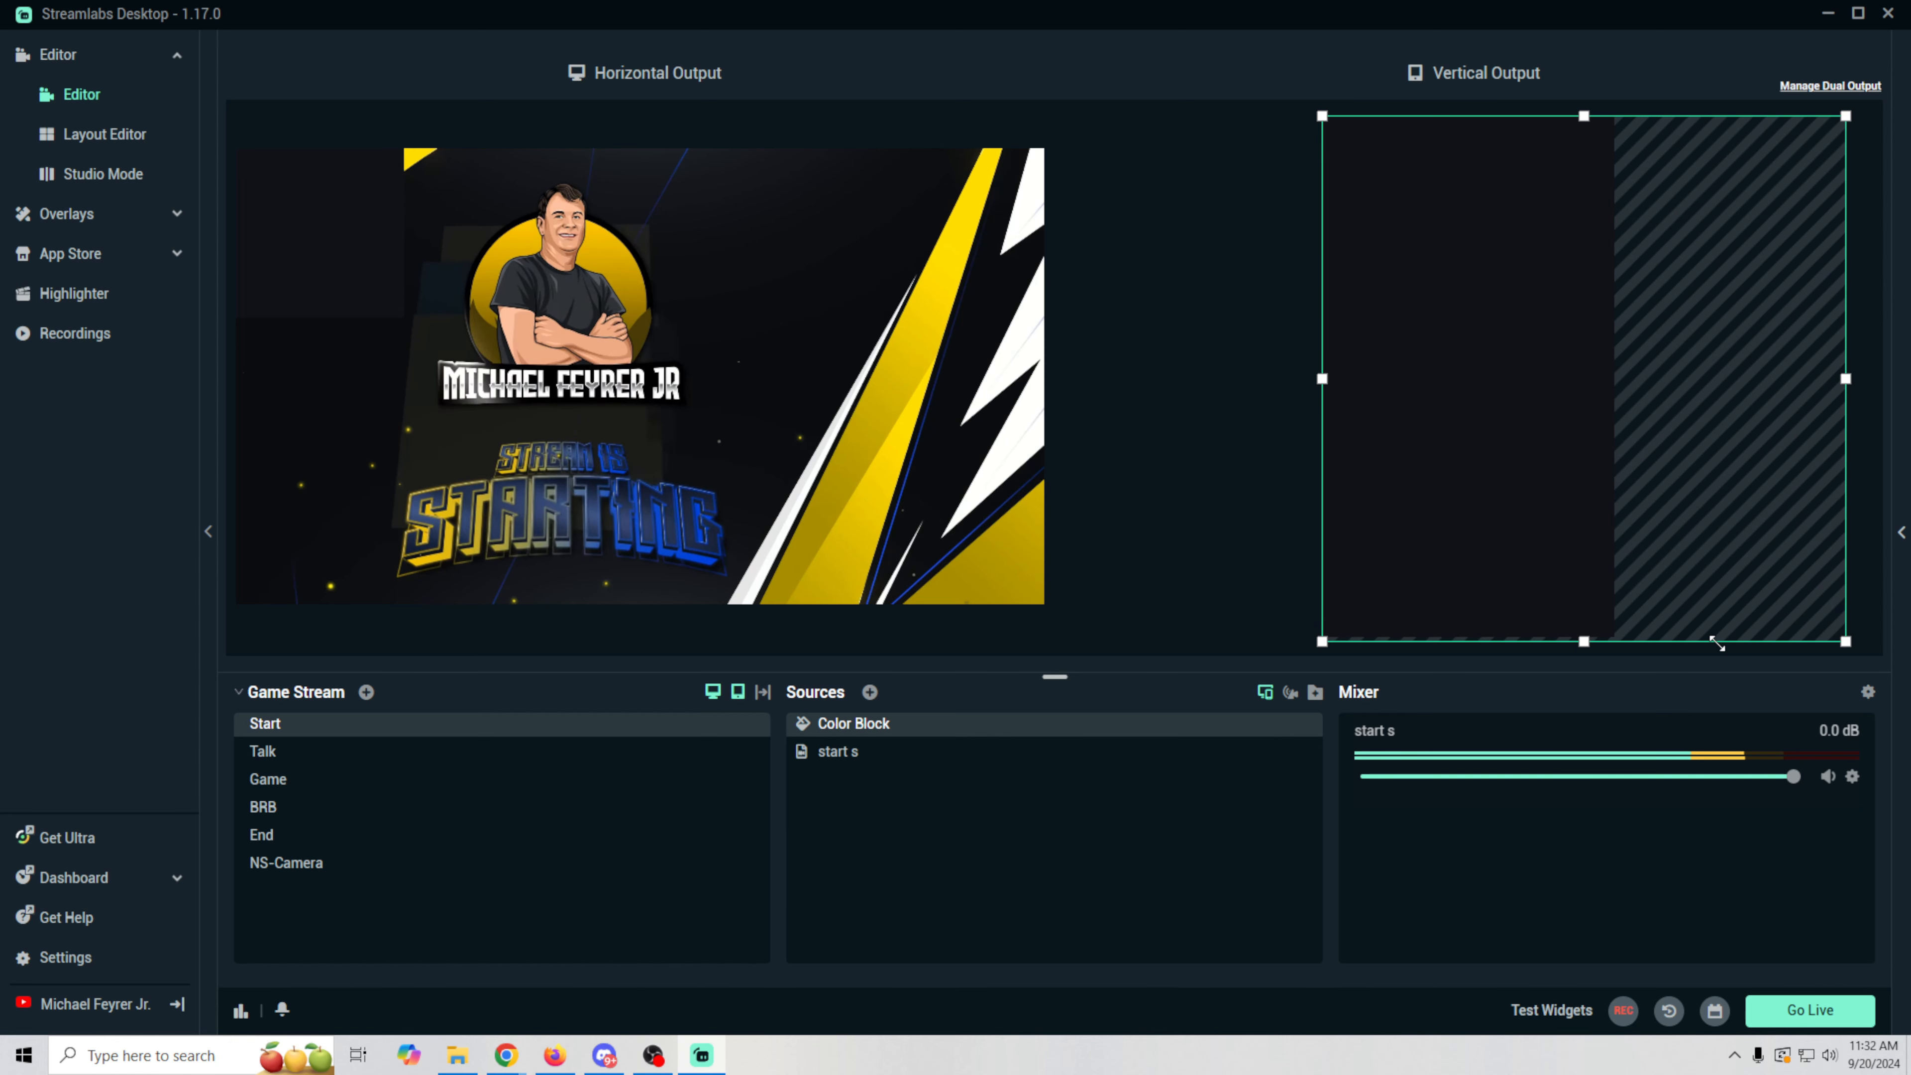
drag(1794, 580, 1686, 588)
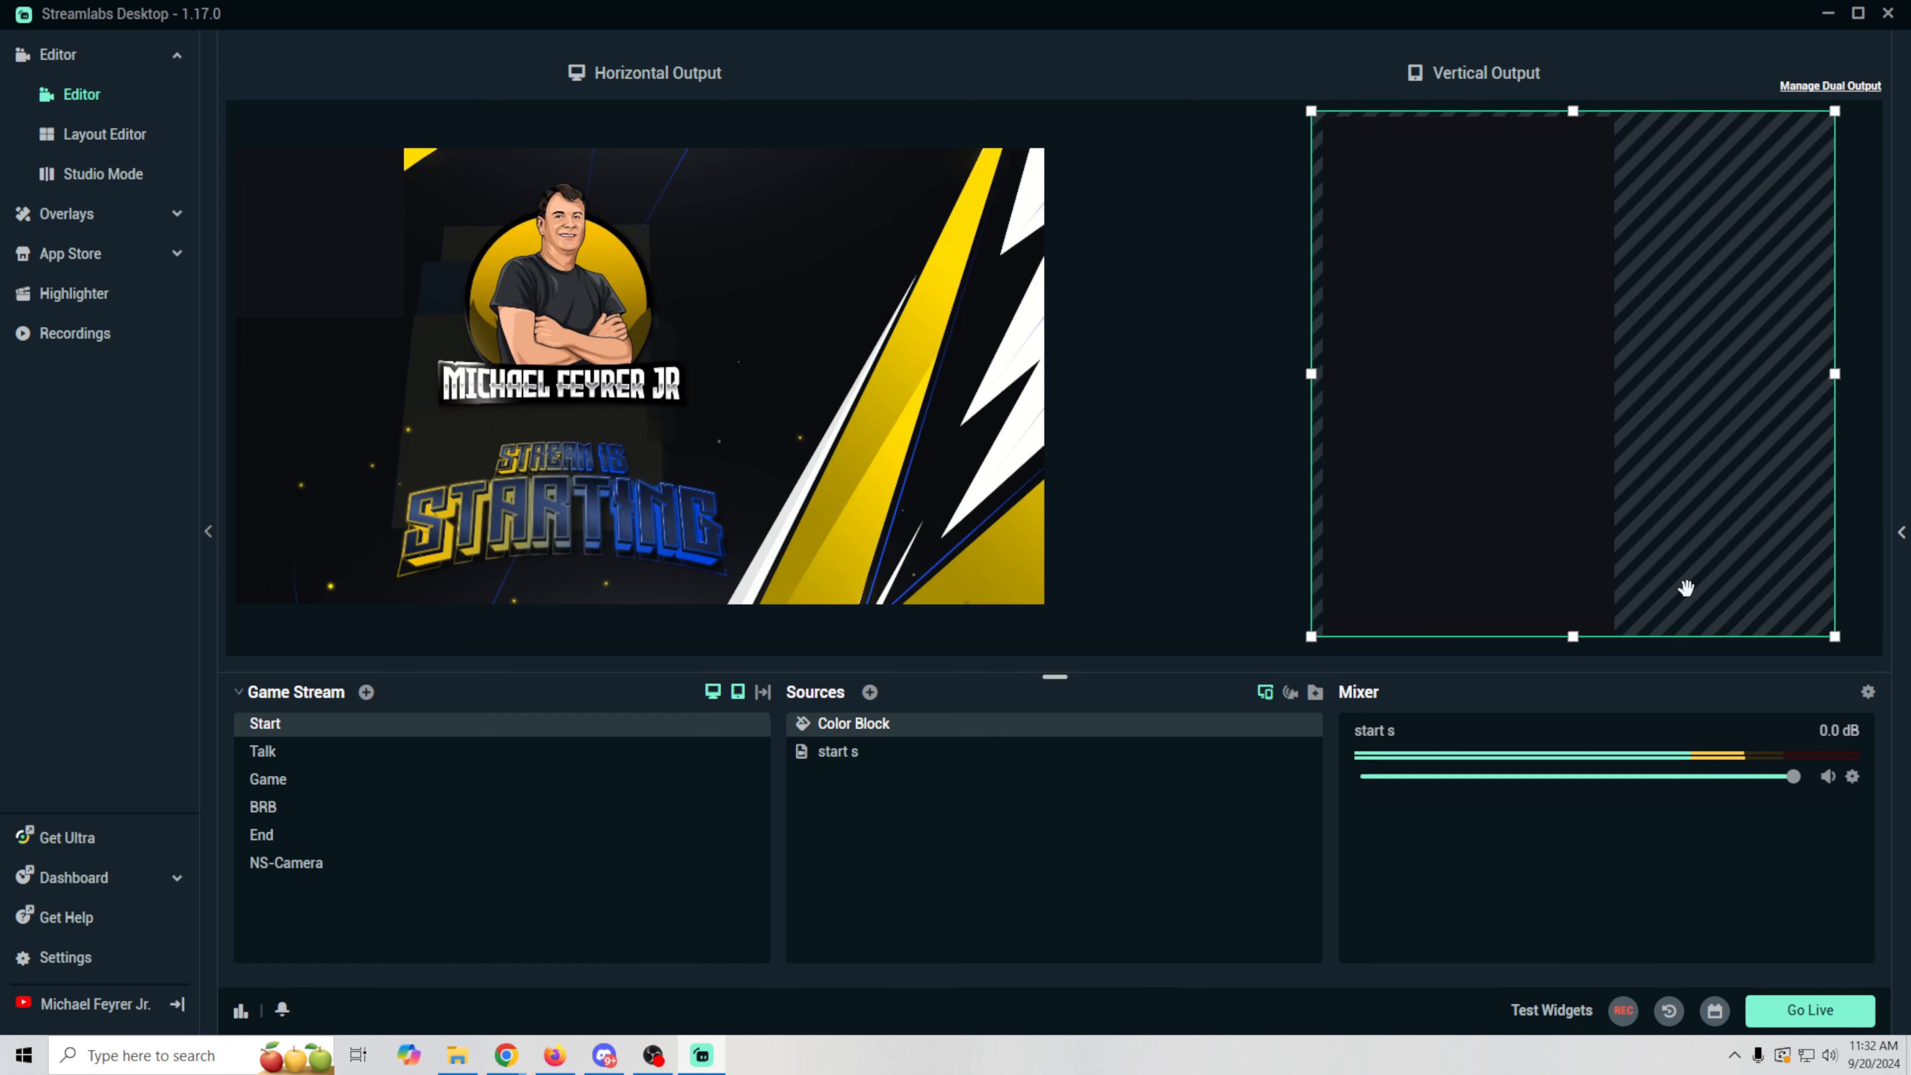
drag(1065, 742, 1053, 811)
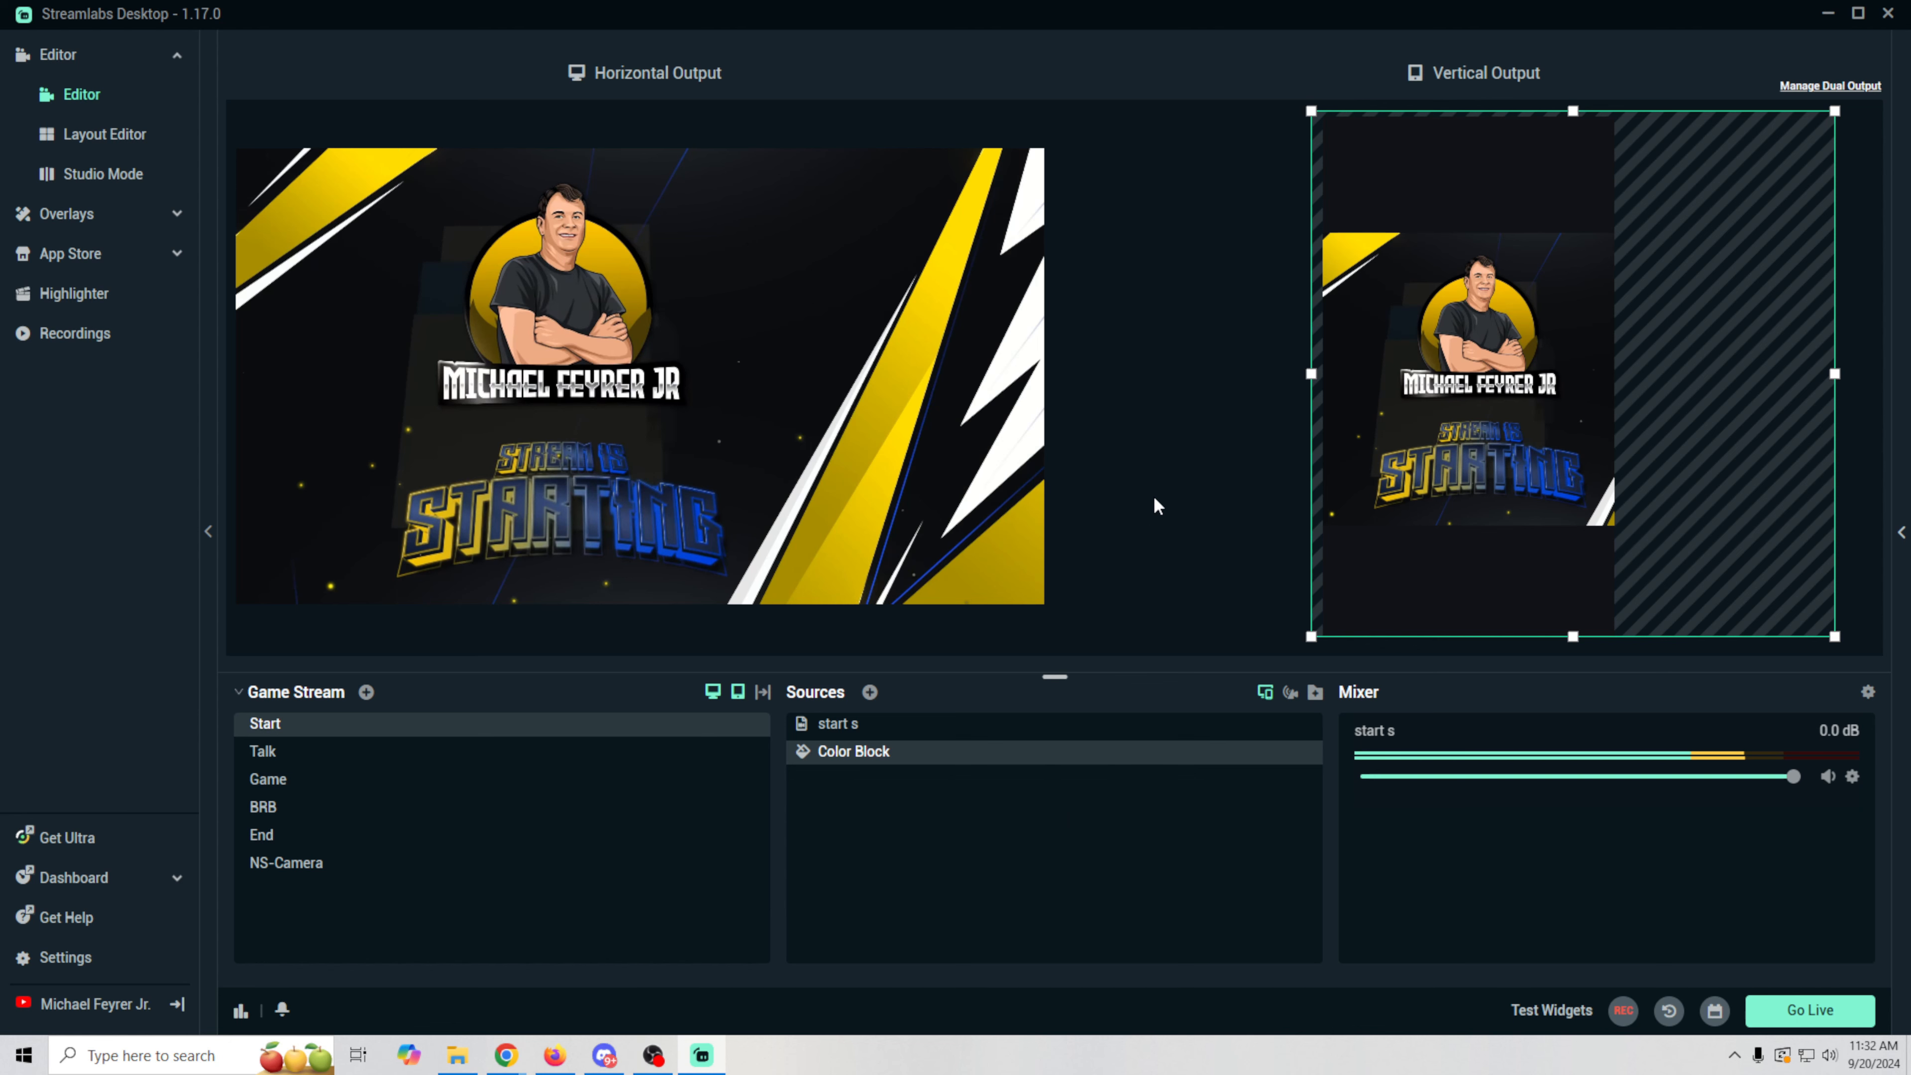
click(1575, 476)
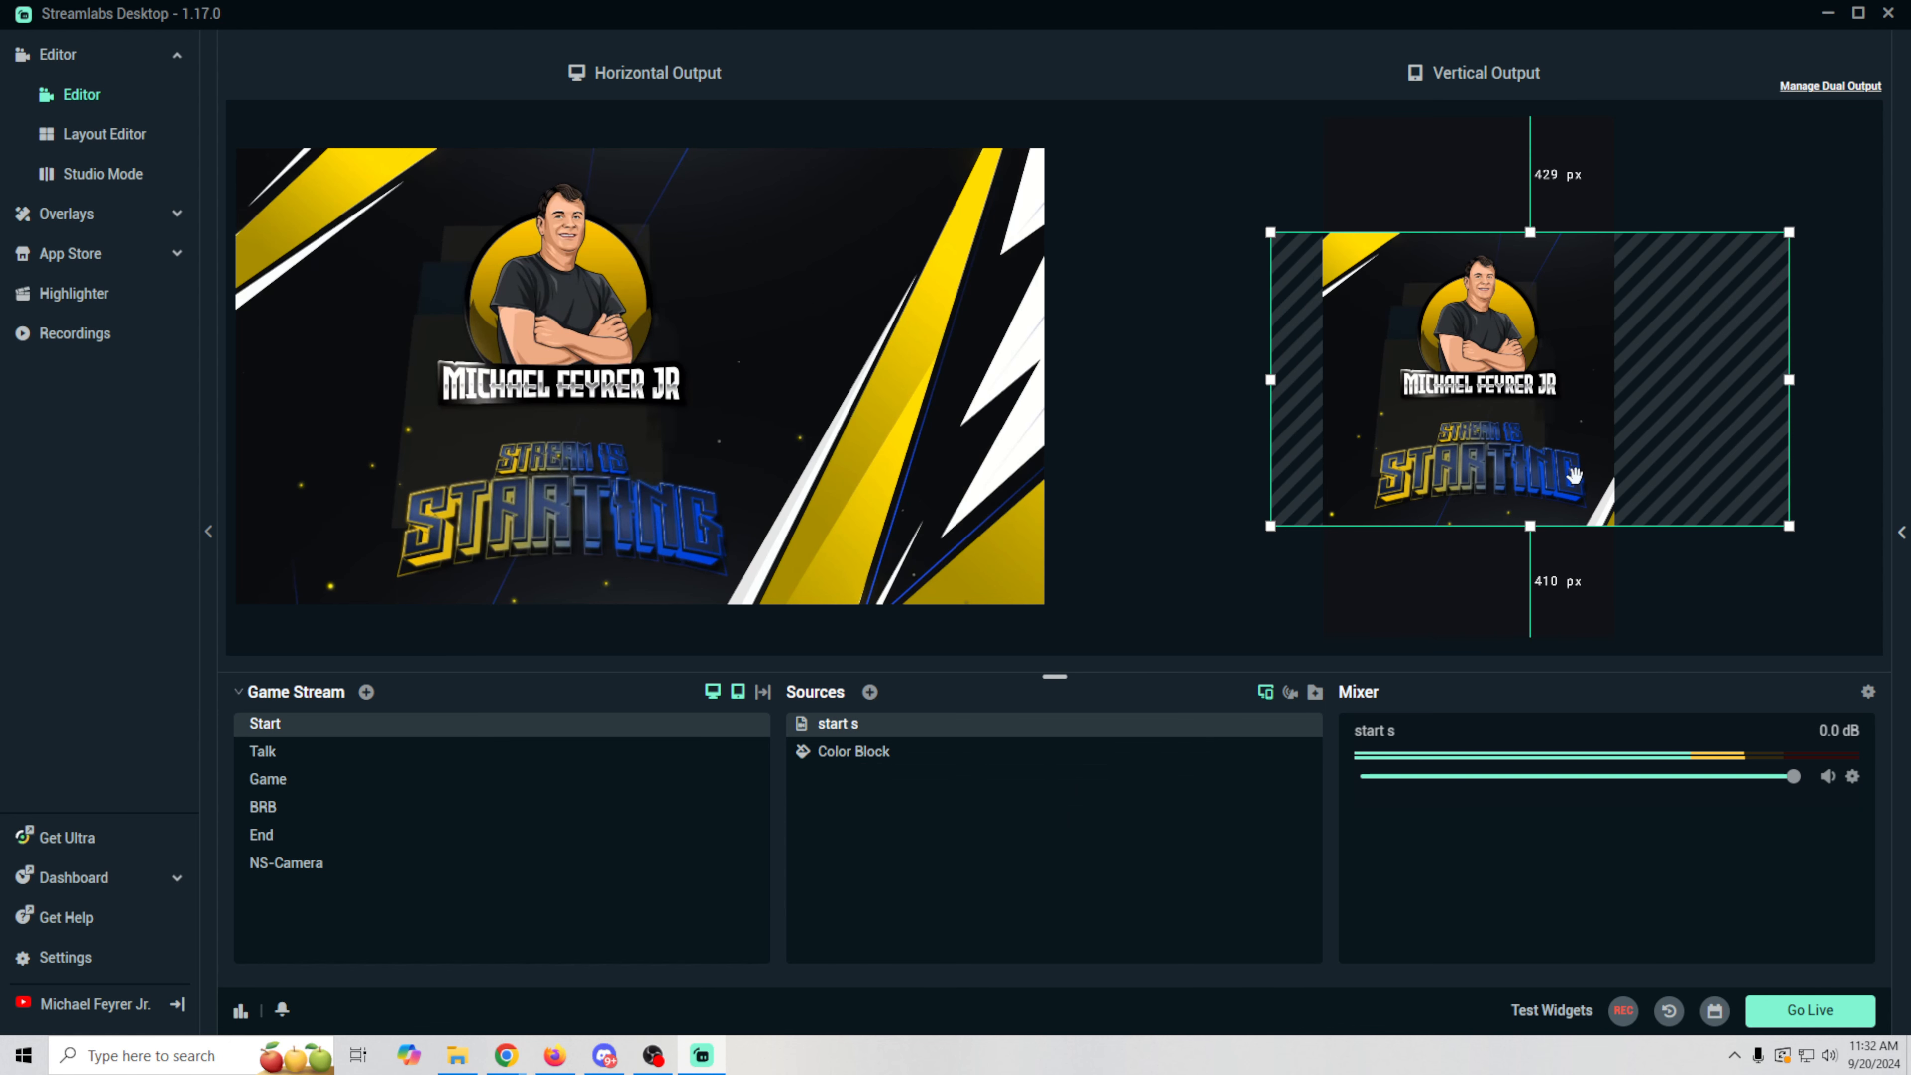
click(1266, 590)
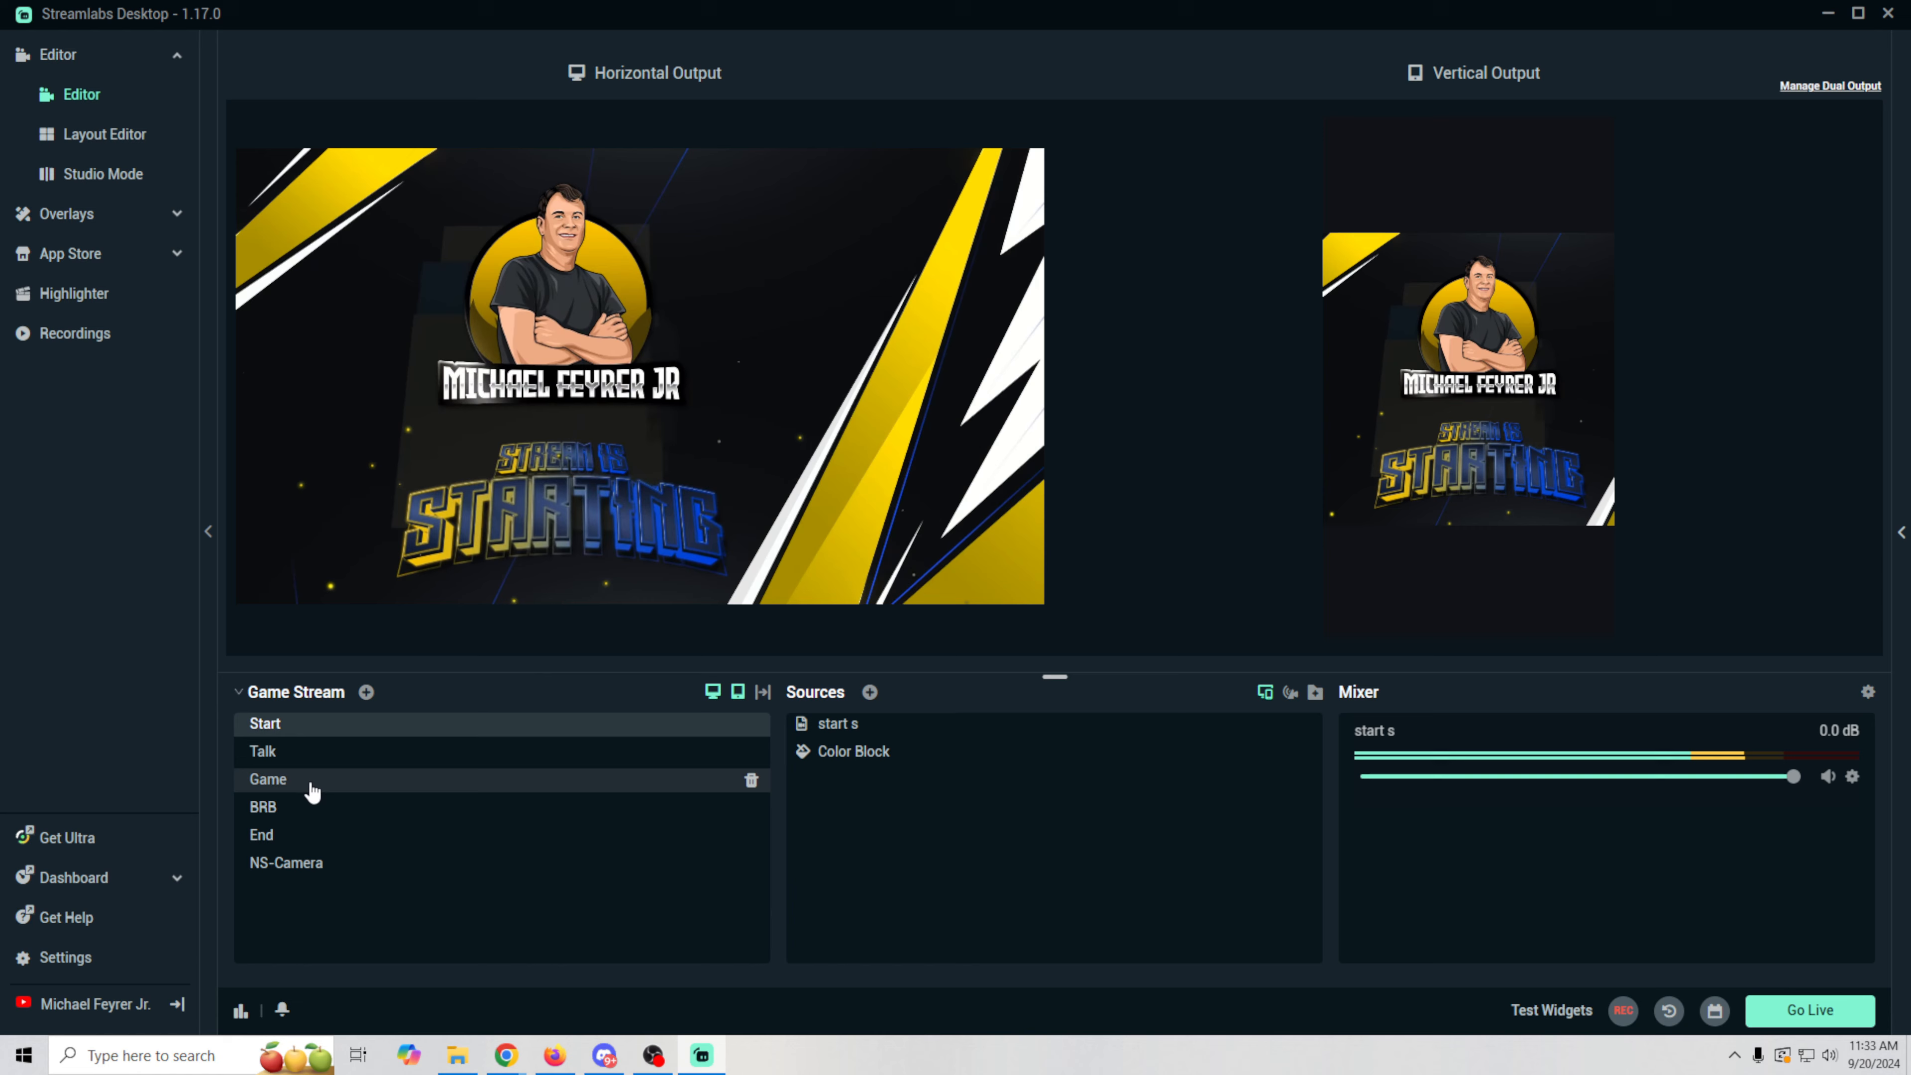
- Examine the Talk scene's two outputs and the list of scene transitions, closing it without changes, and return to the Start scene
click(318, 761)
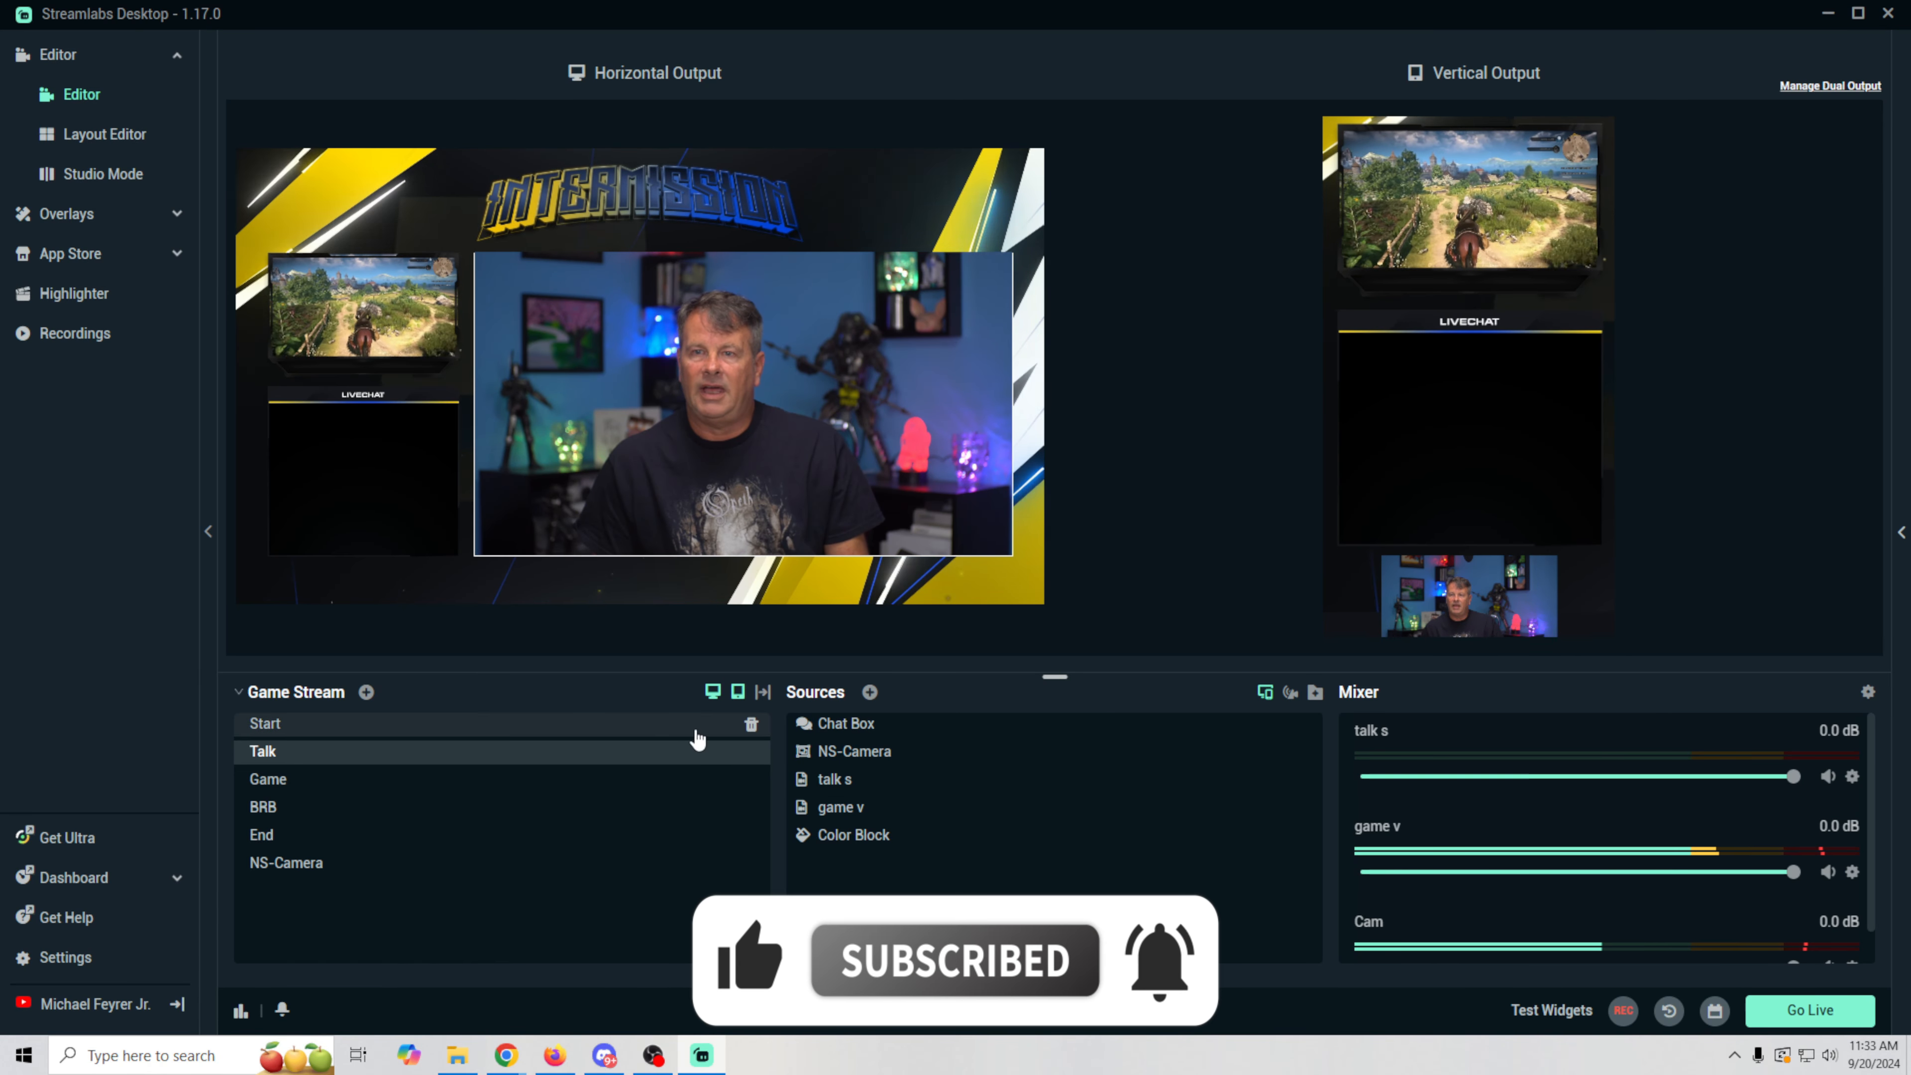
click(761, 693)
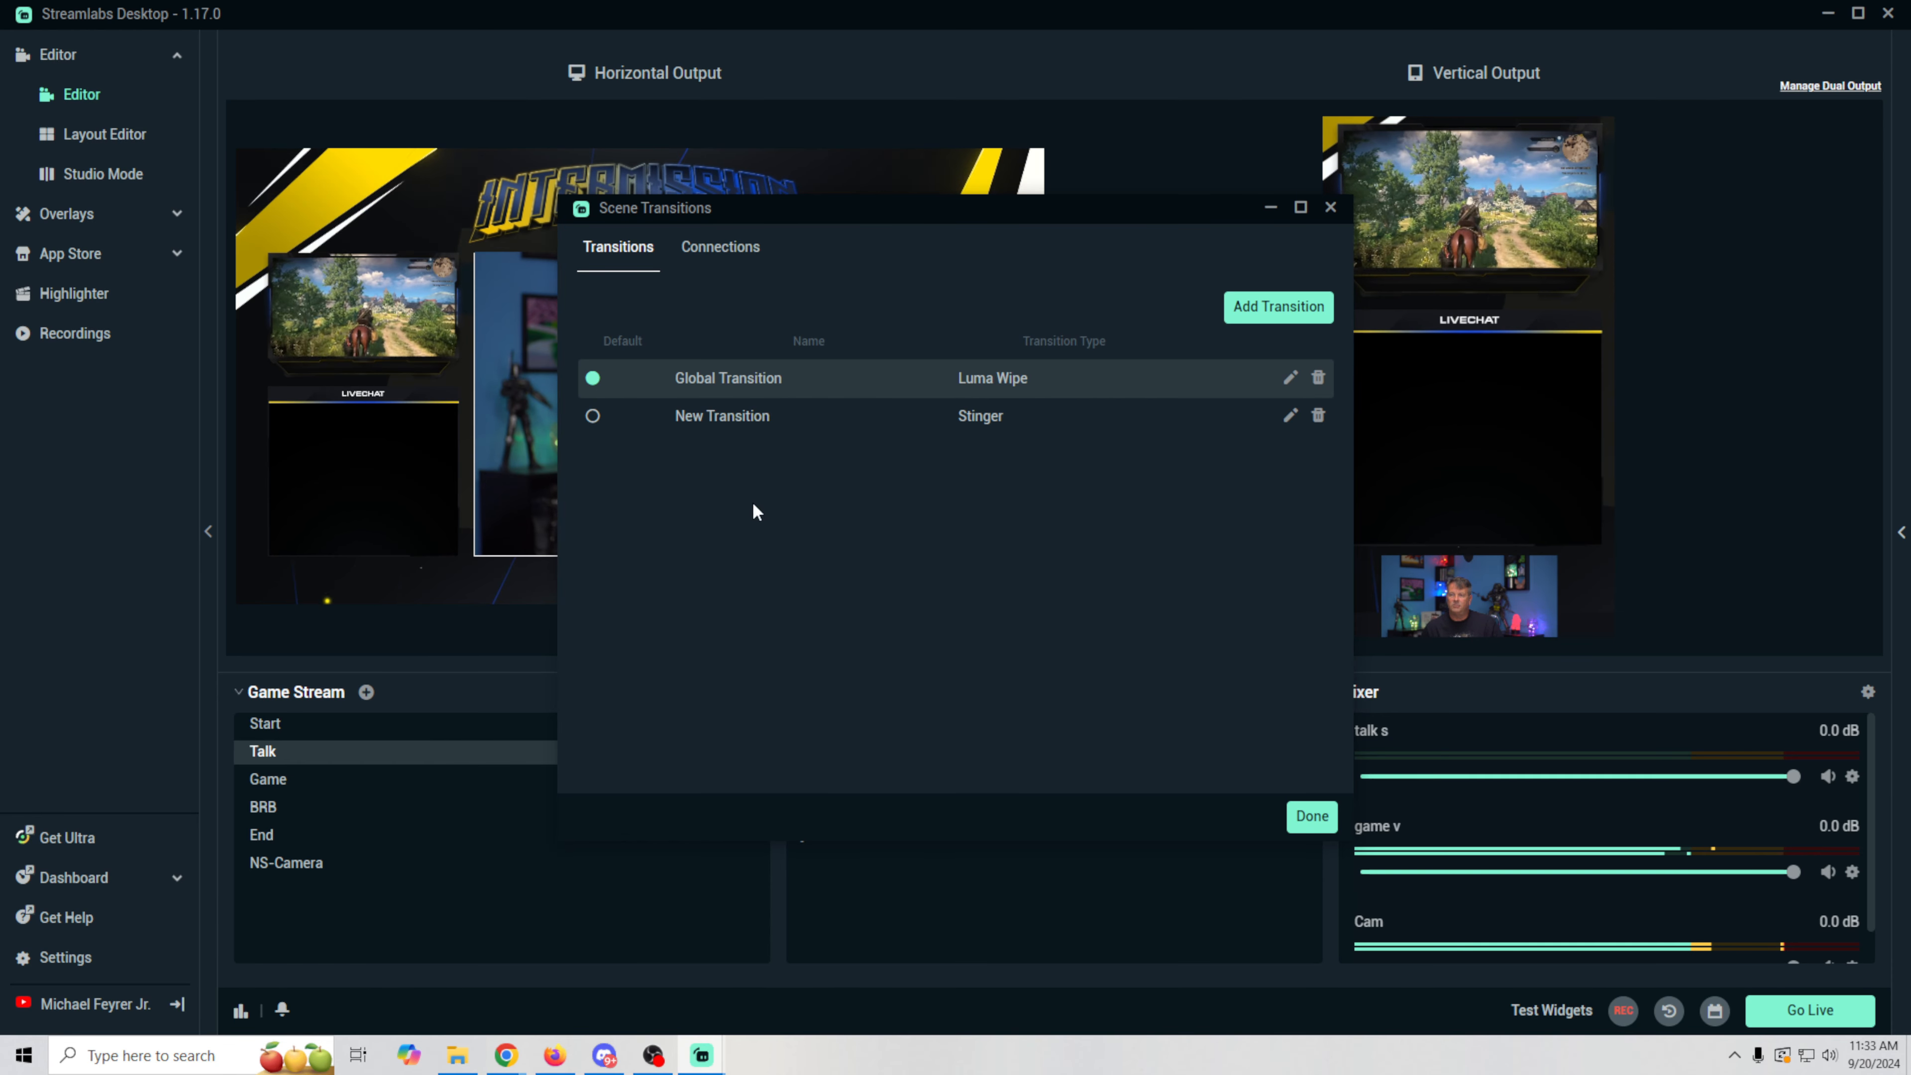
click(1312, 817)
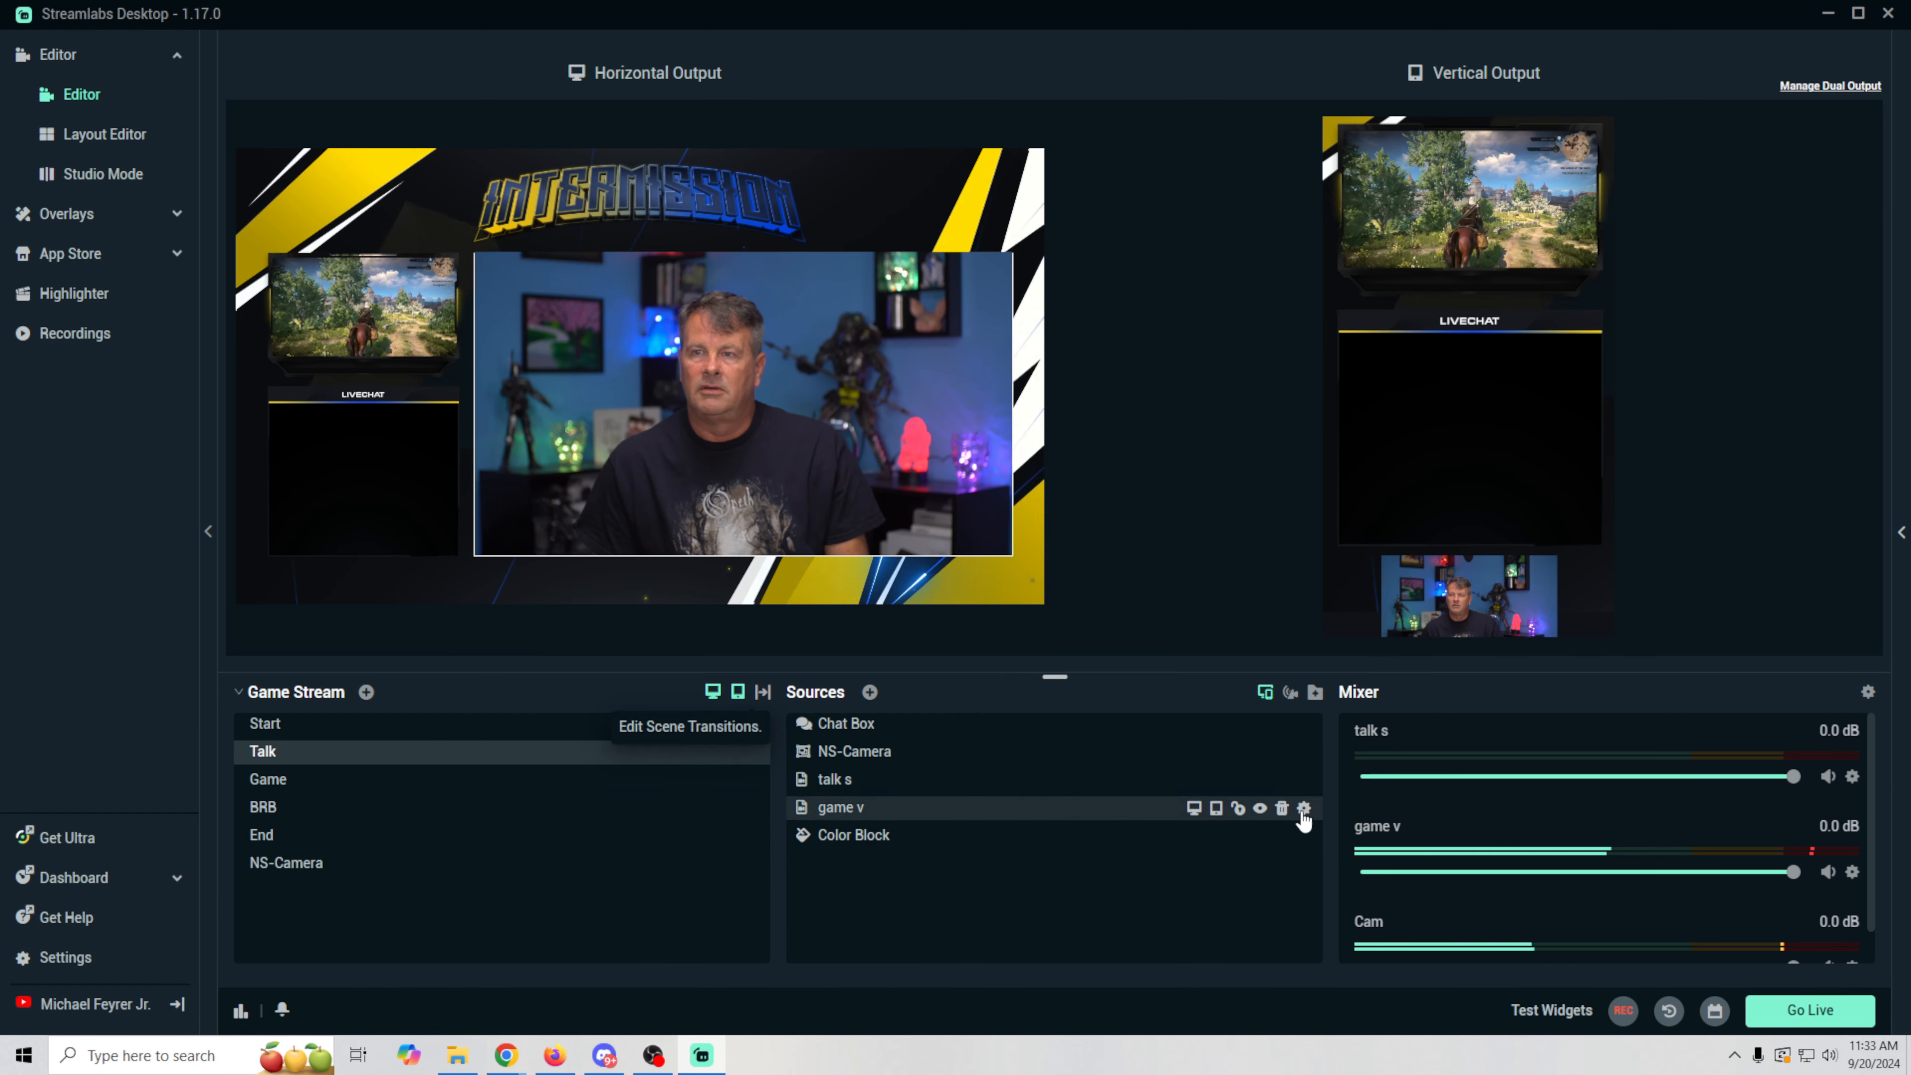
click(399, 725)
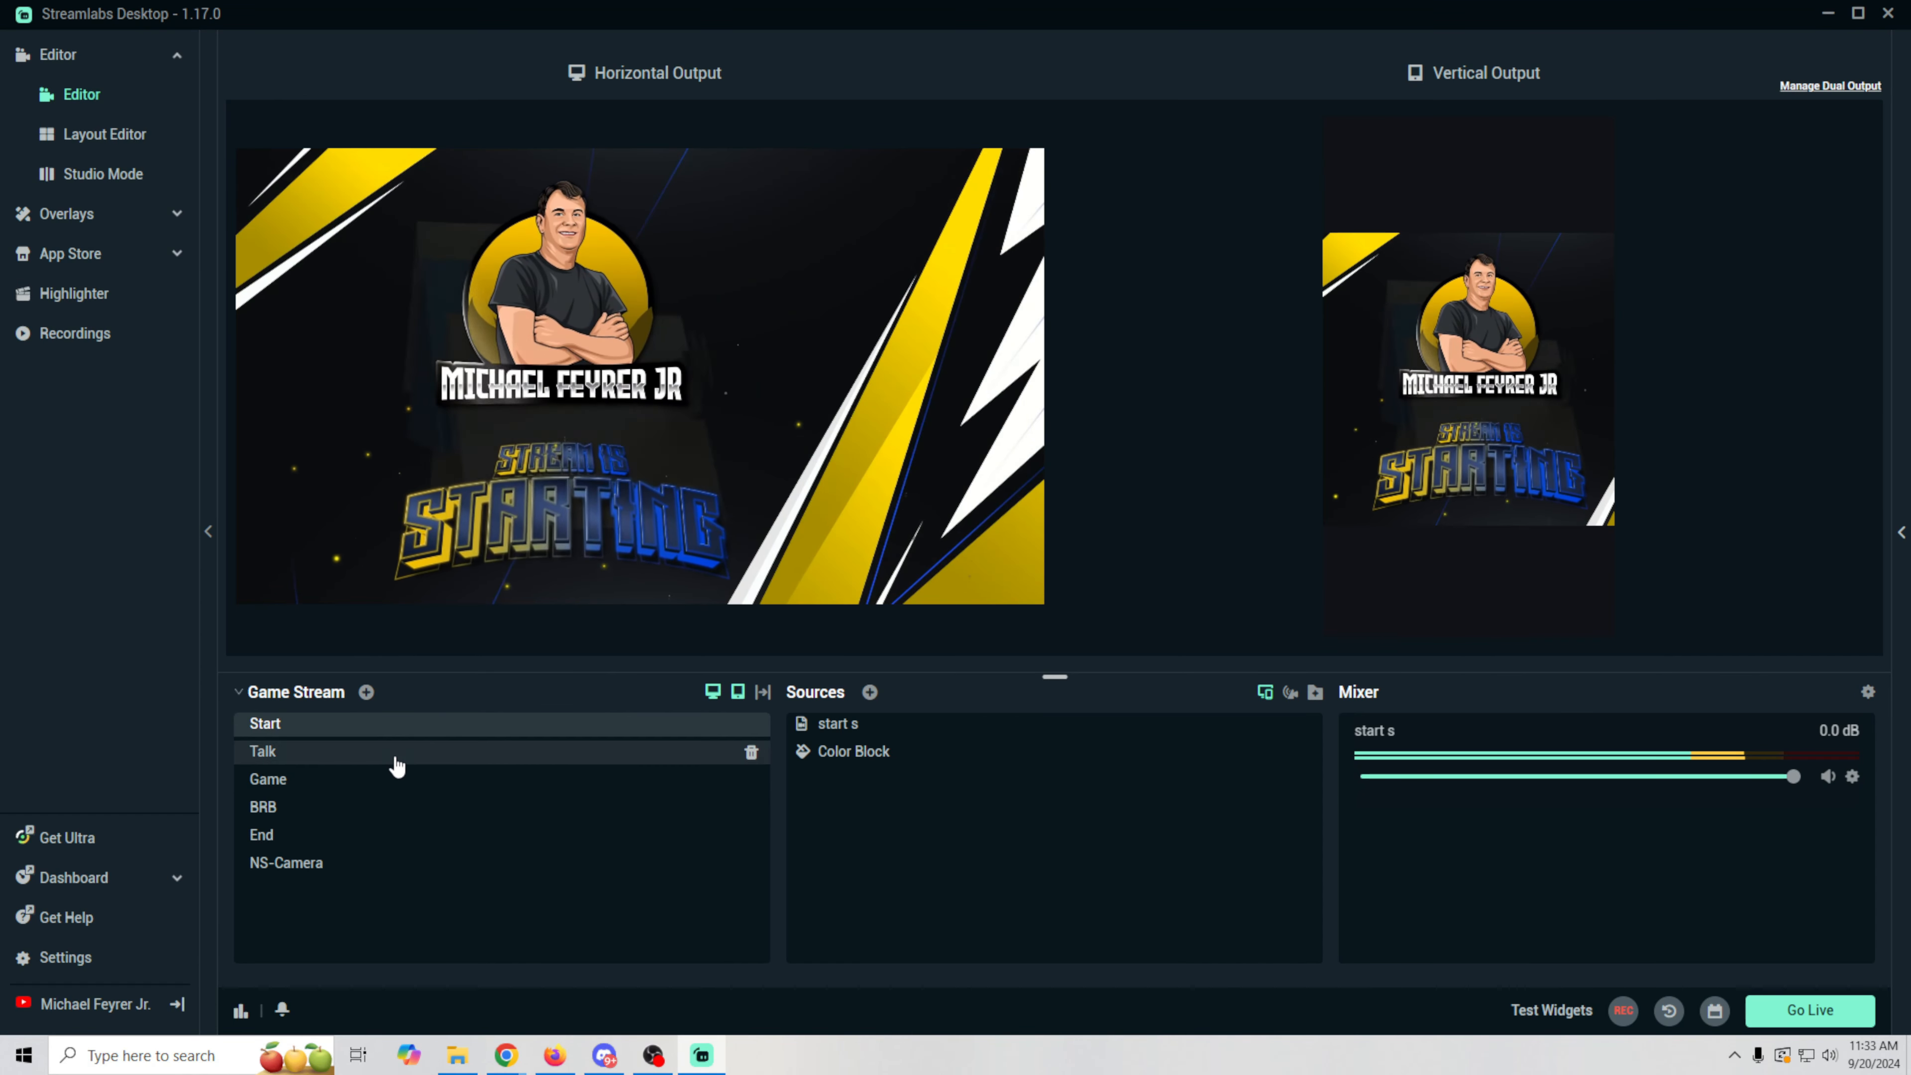
- In the Game scene's vertical canvas, move and shrink the cam v frame around the lower camera picture, and shift NS-Camera up to fit it
click(392, 780)
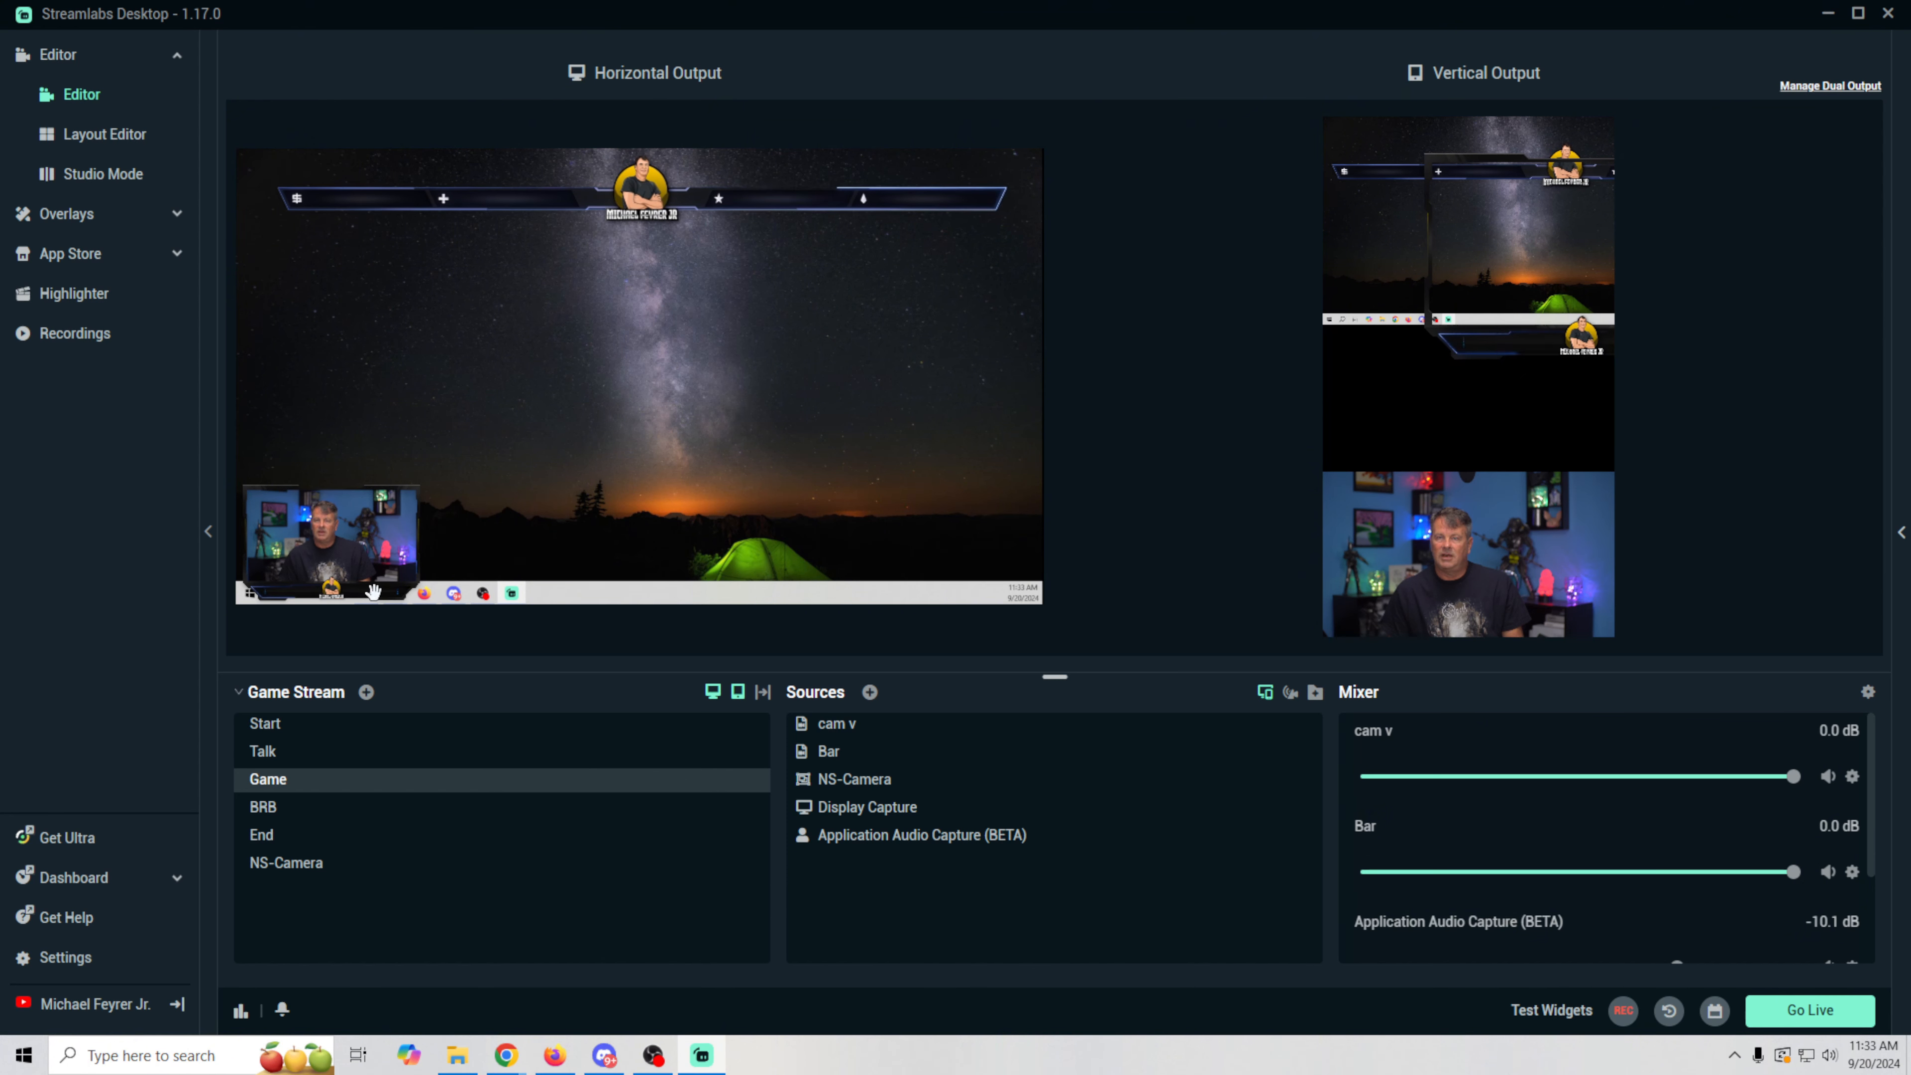
click(1488, 571)
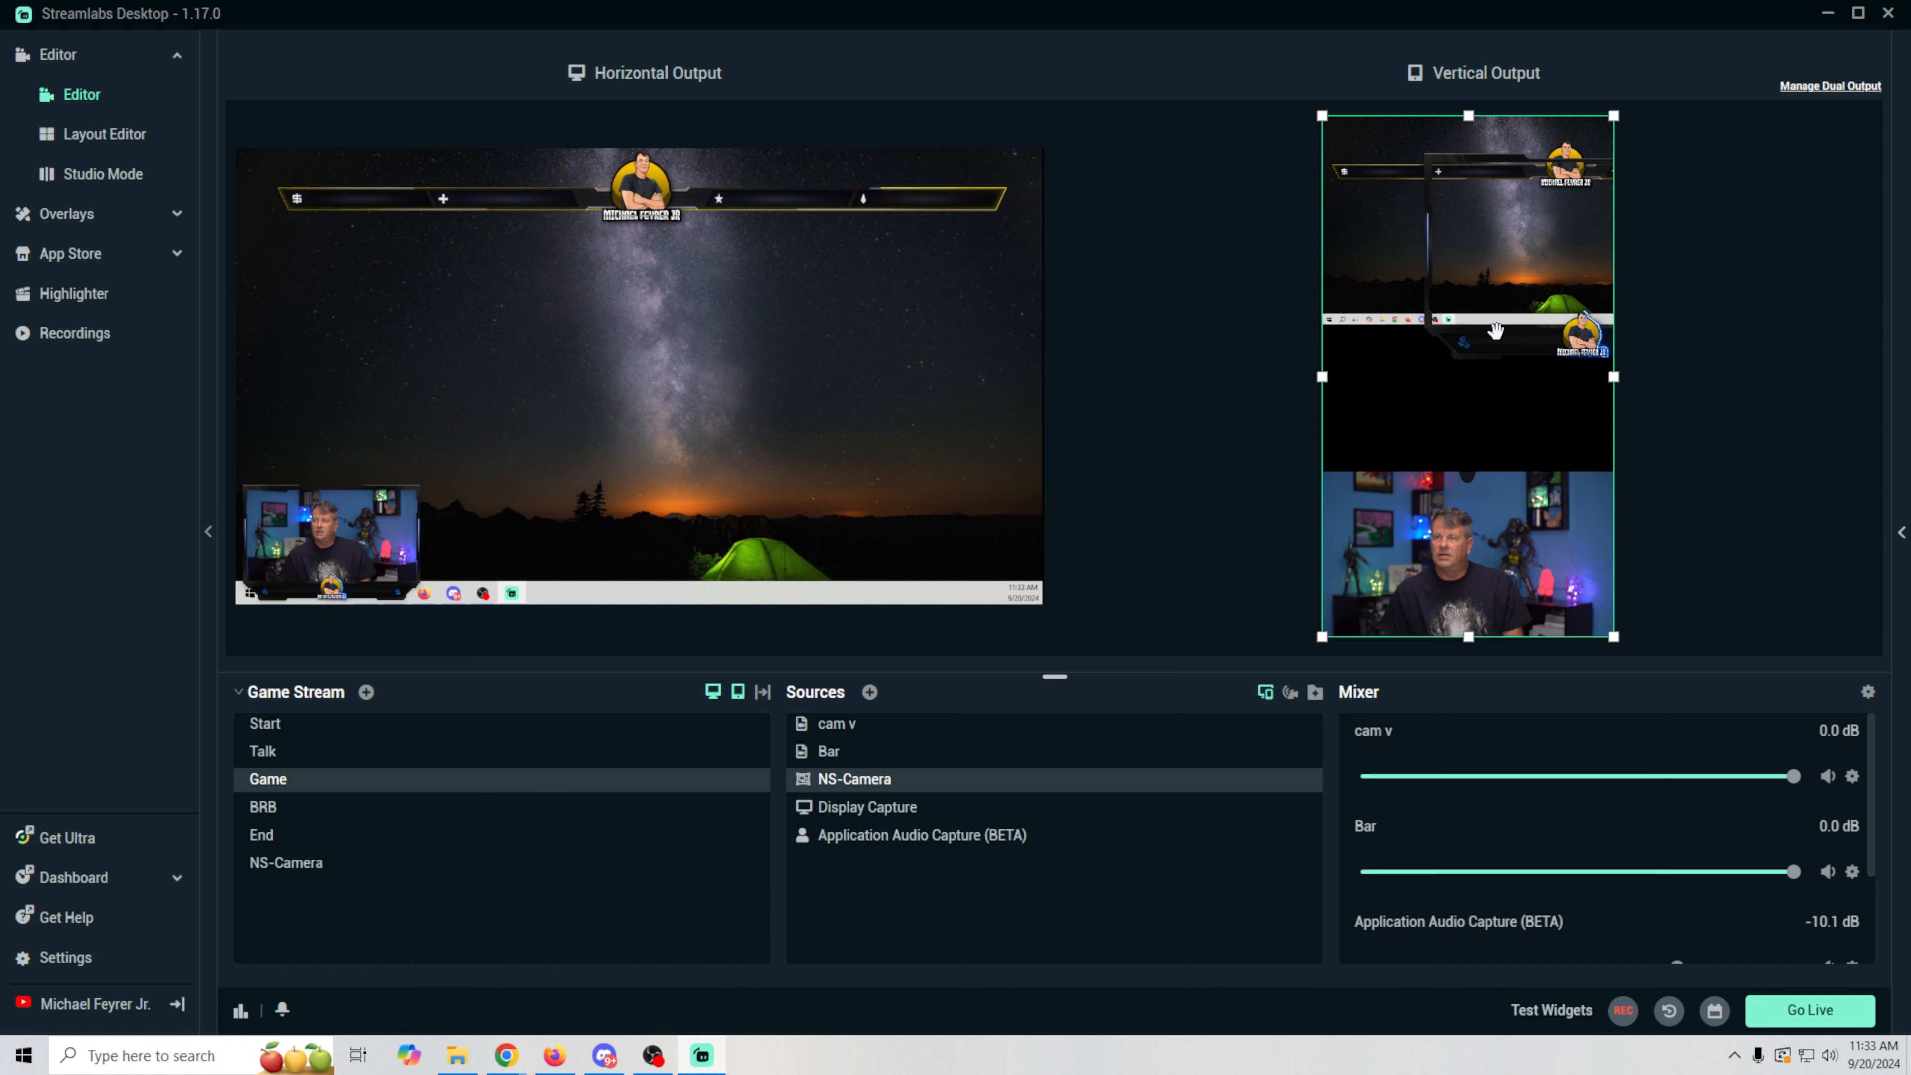
click(1581, 348)
drag(1581, 348, 1477, 640)
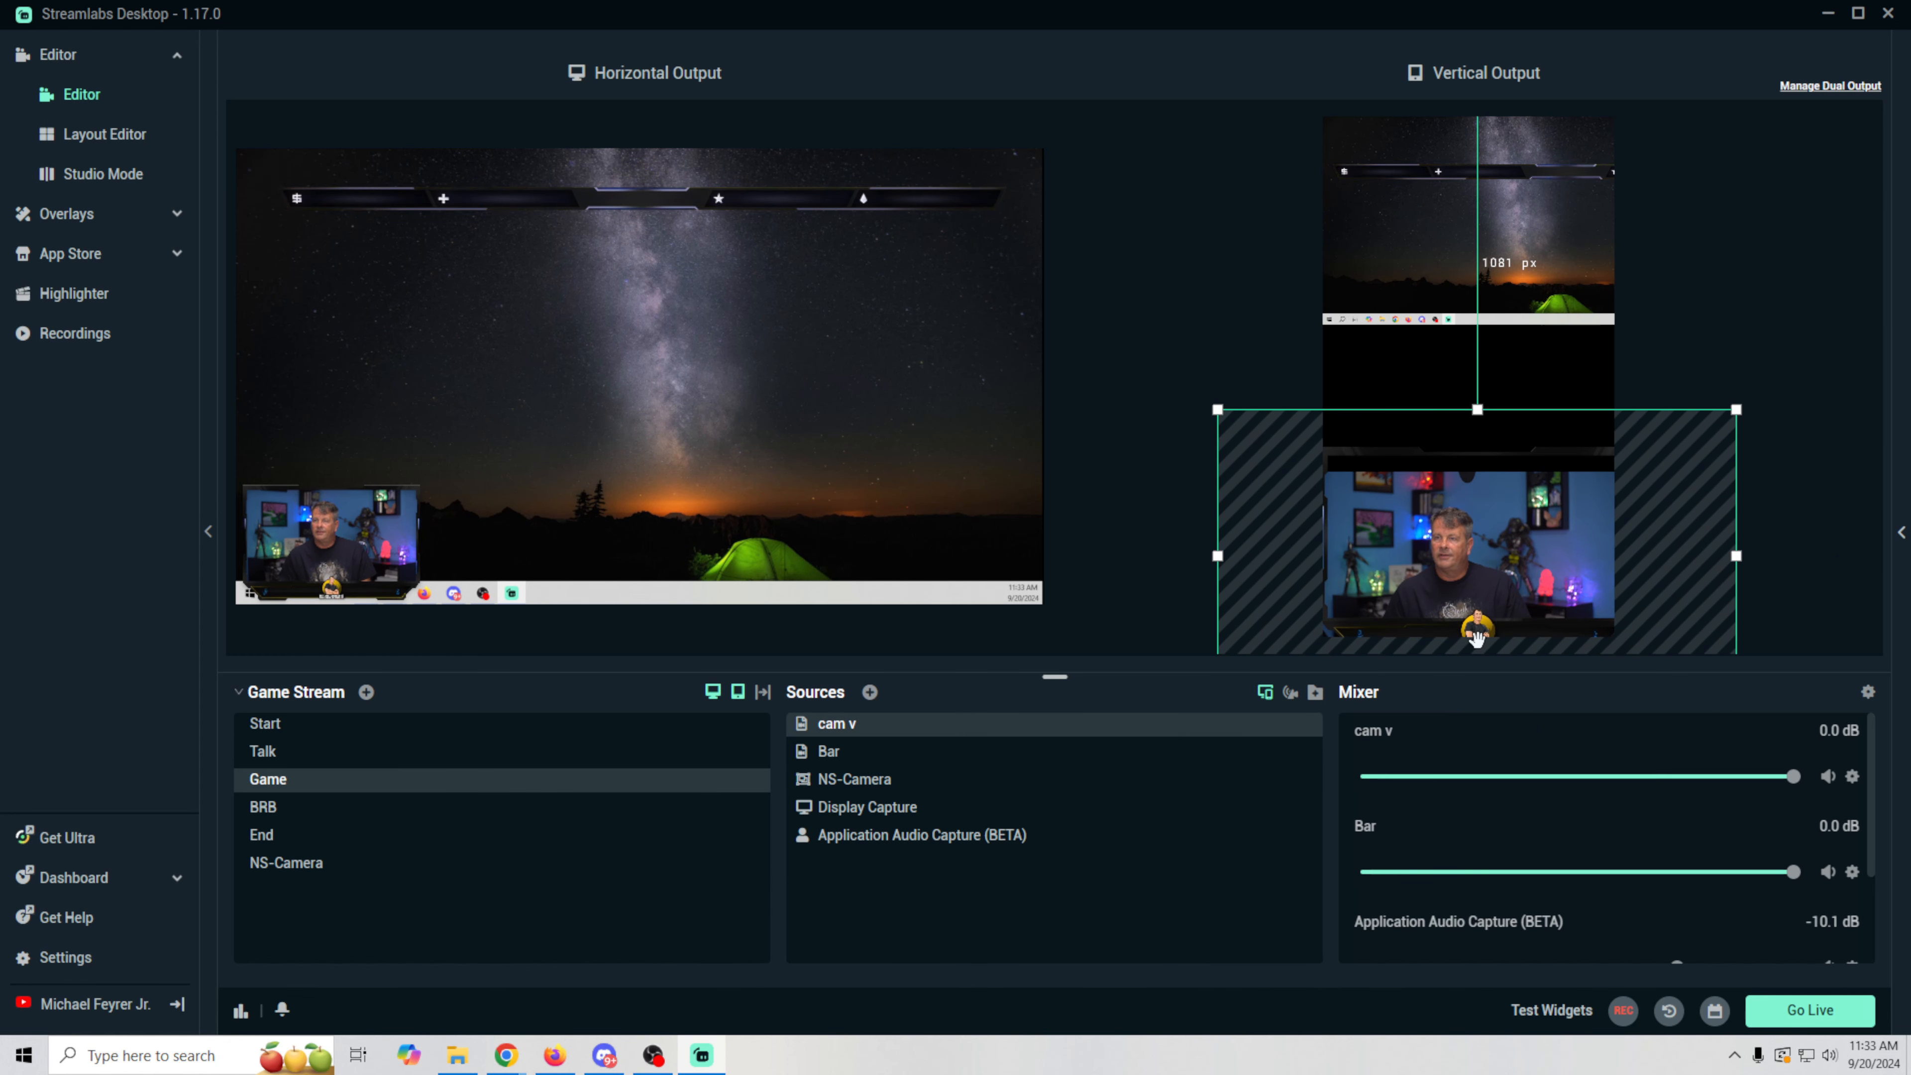
drag(1737, 410, 1707, 427)
drag(1546, 548, 1545, 535)
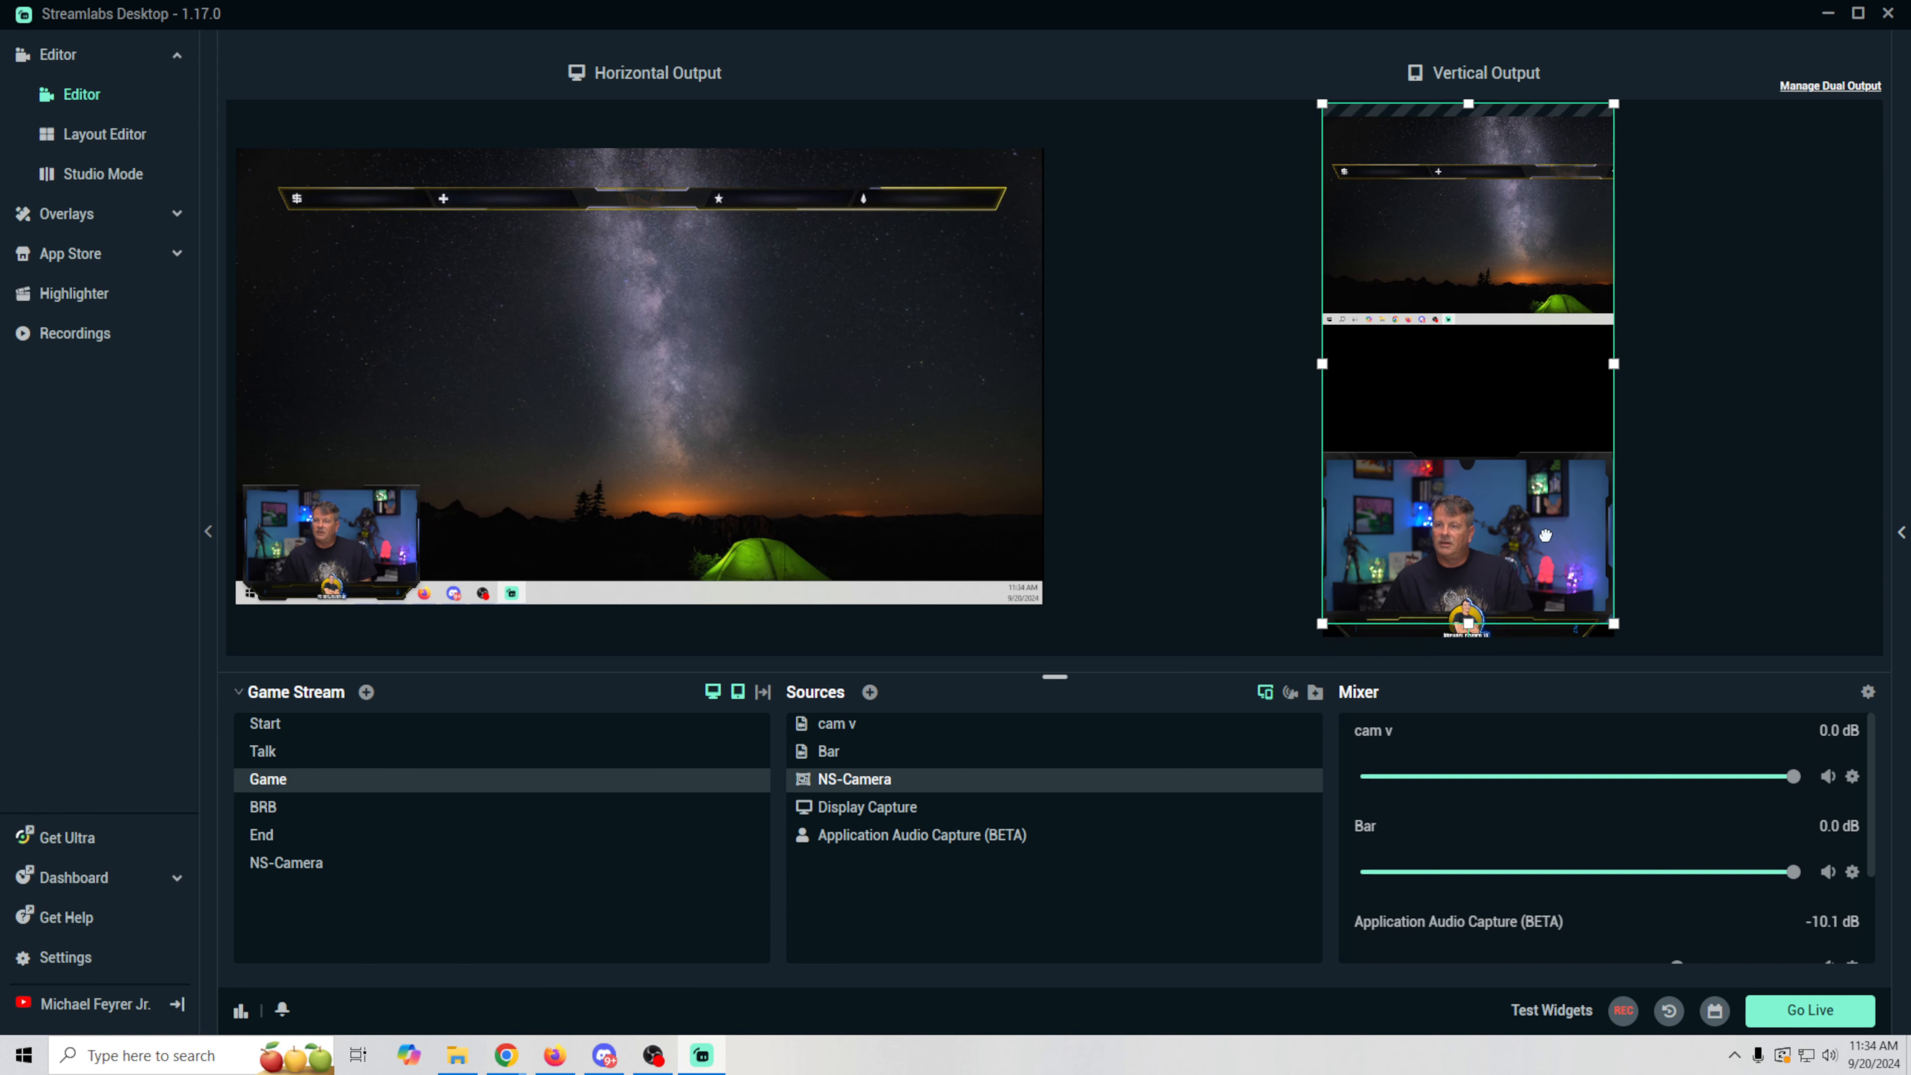
click(1510, 255)
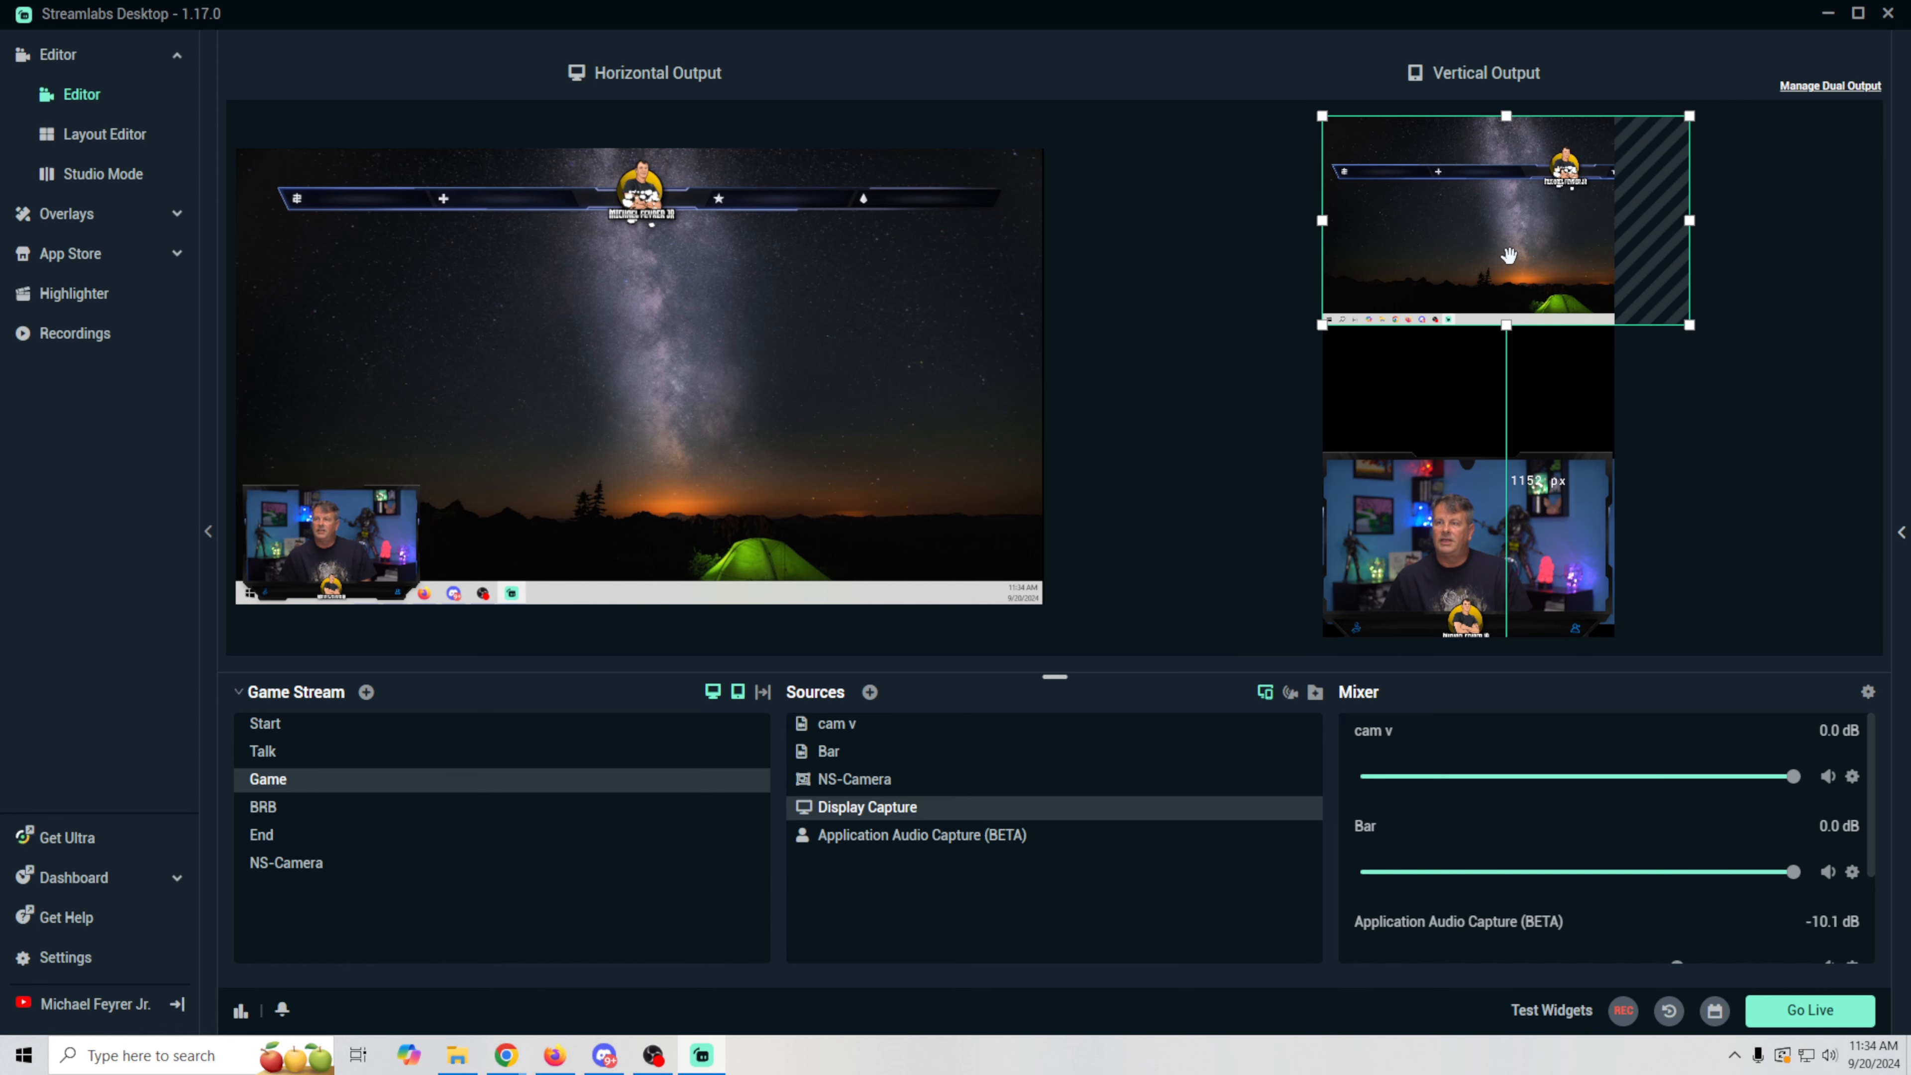
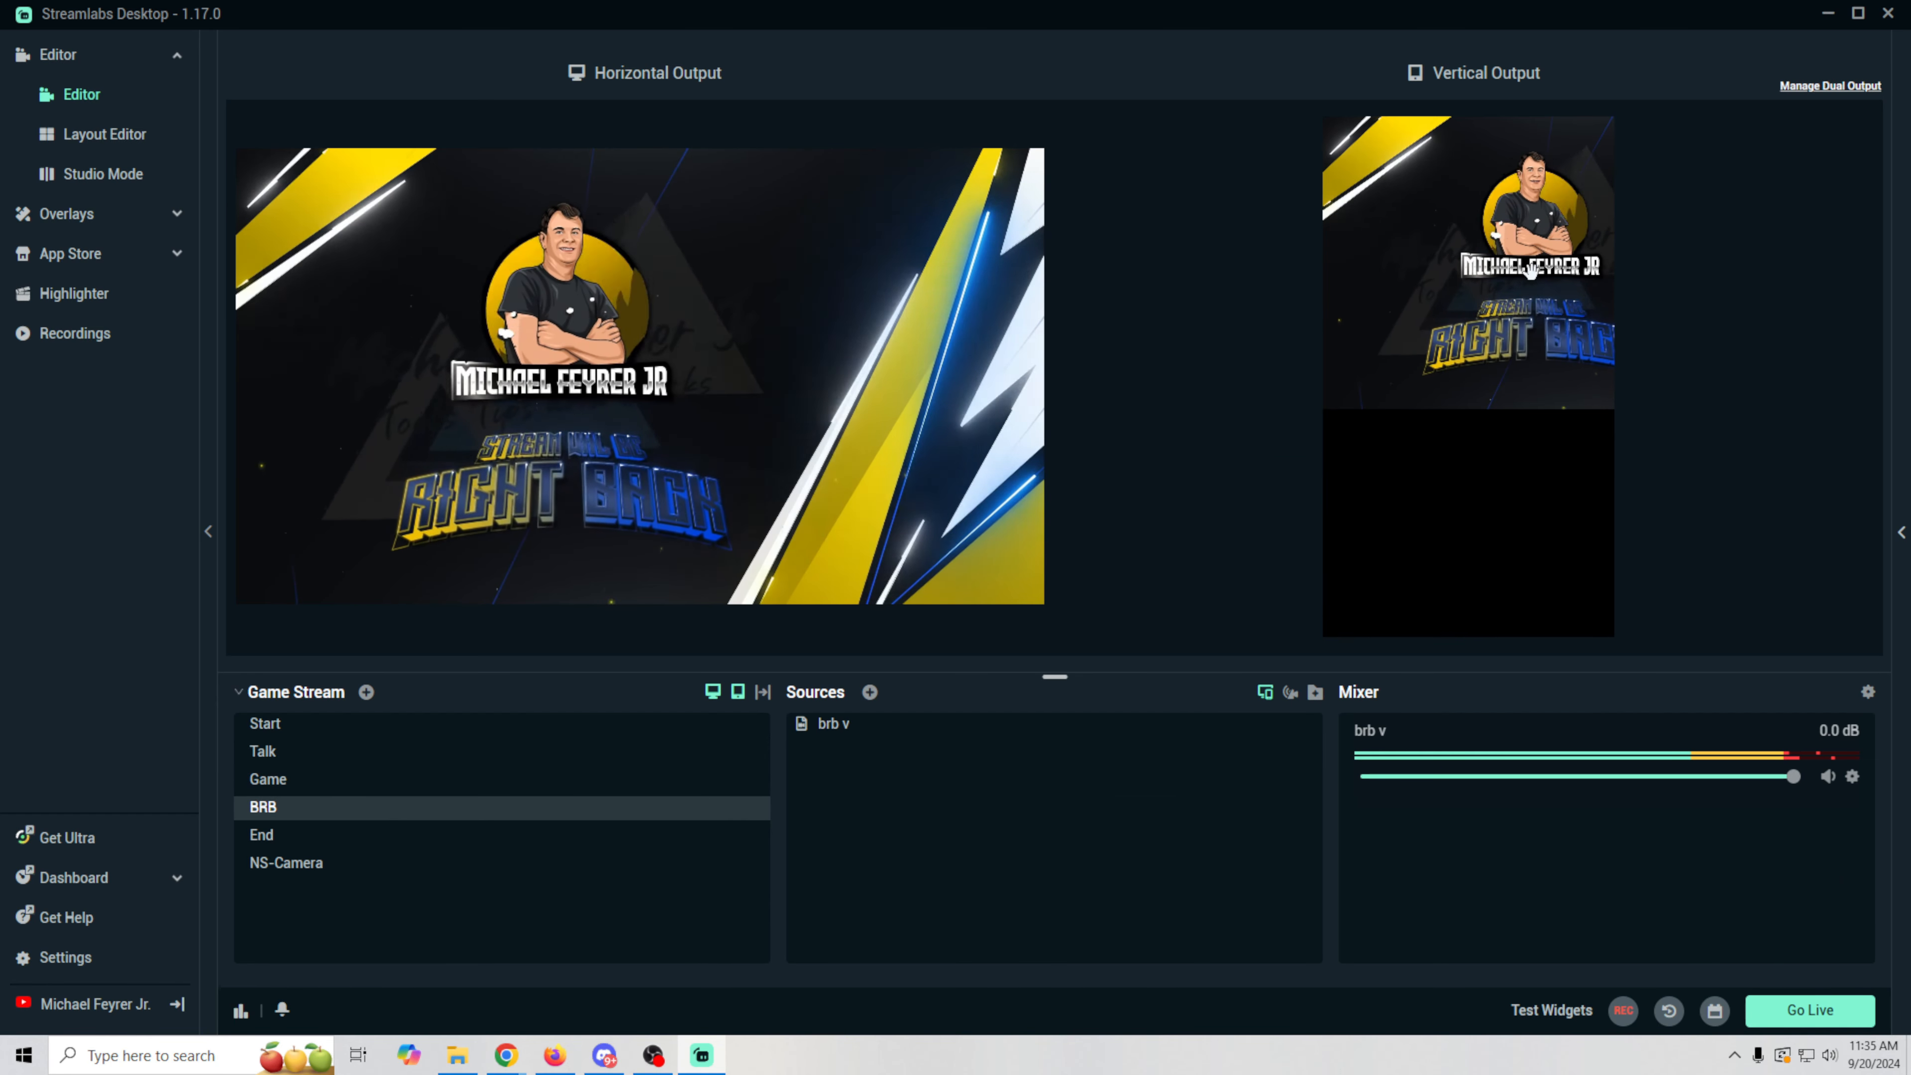
- In the BRB scene, move brb v to about 374 px below the vertical canvas's top and add the existing Color Block source
drag(1530, 271, 1486, 384)
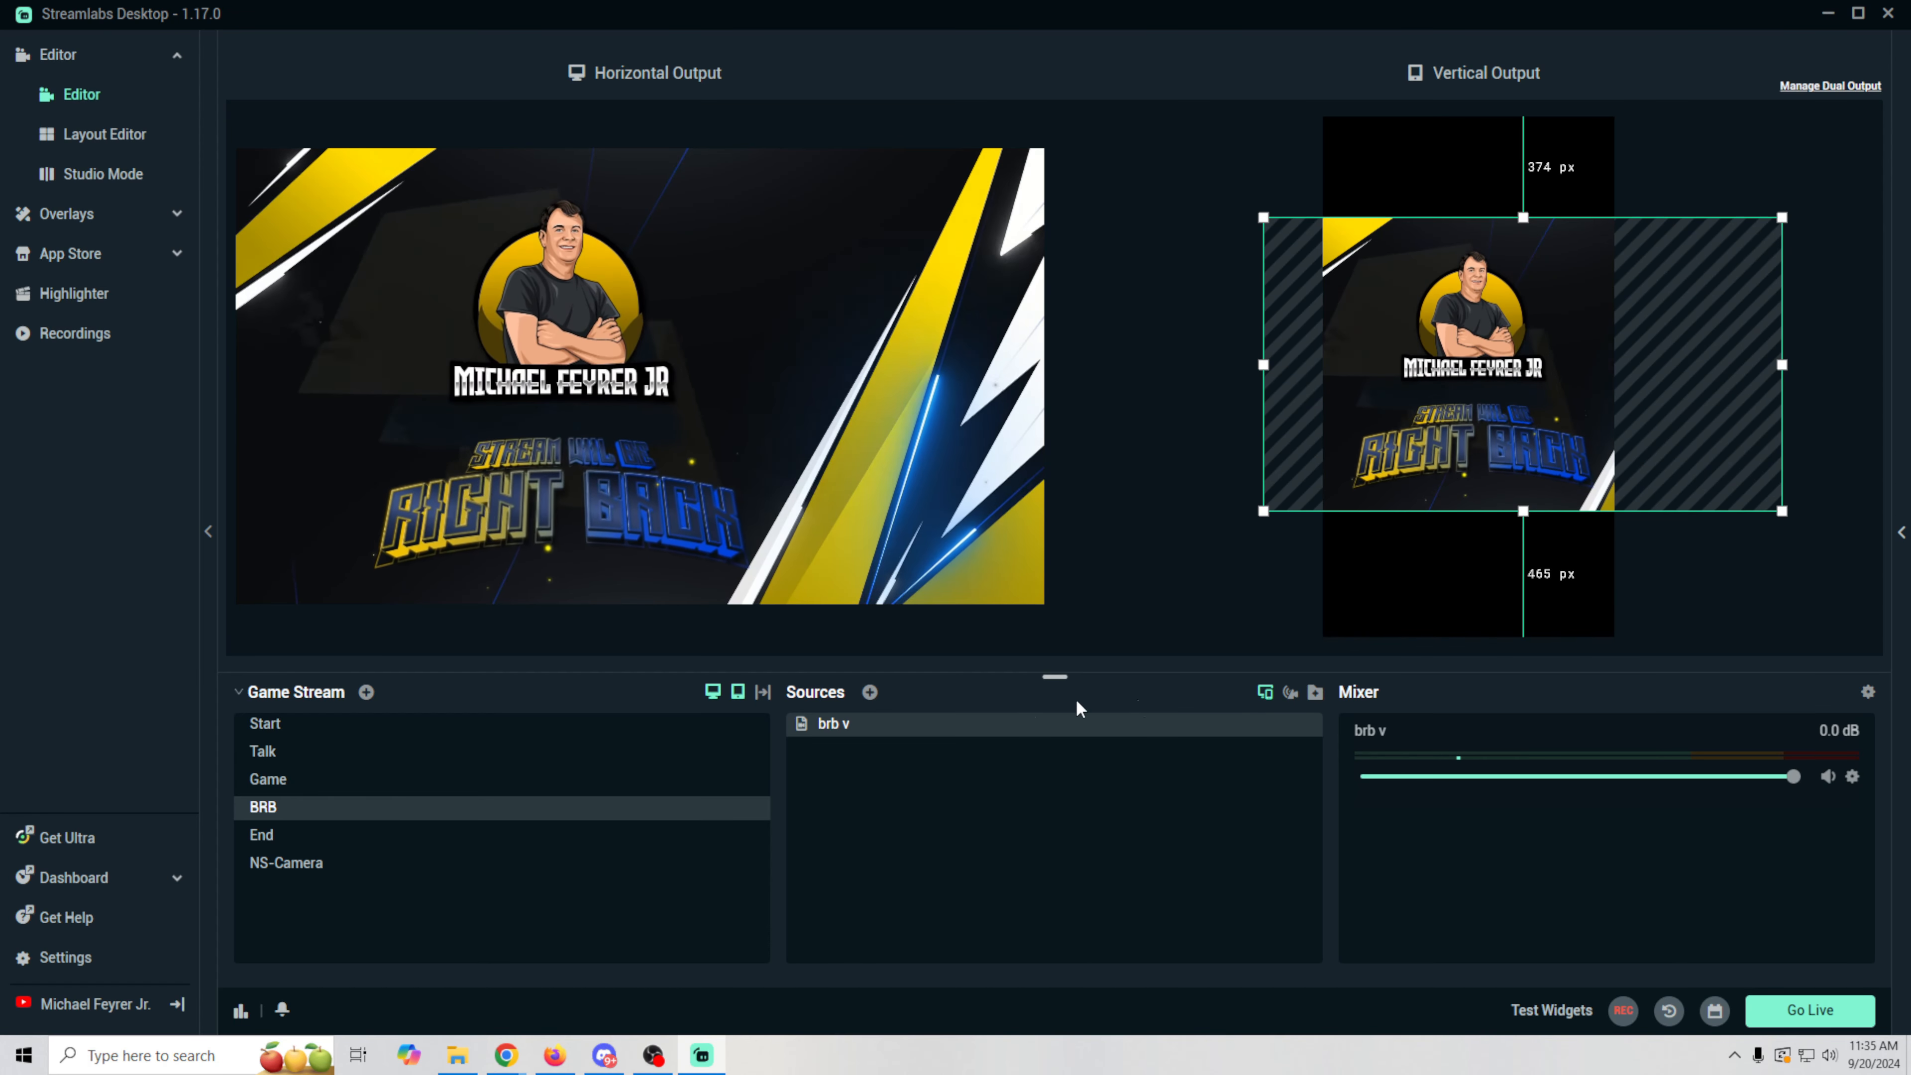
click(870, 693)
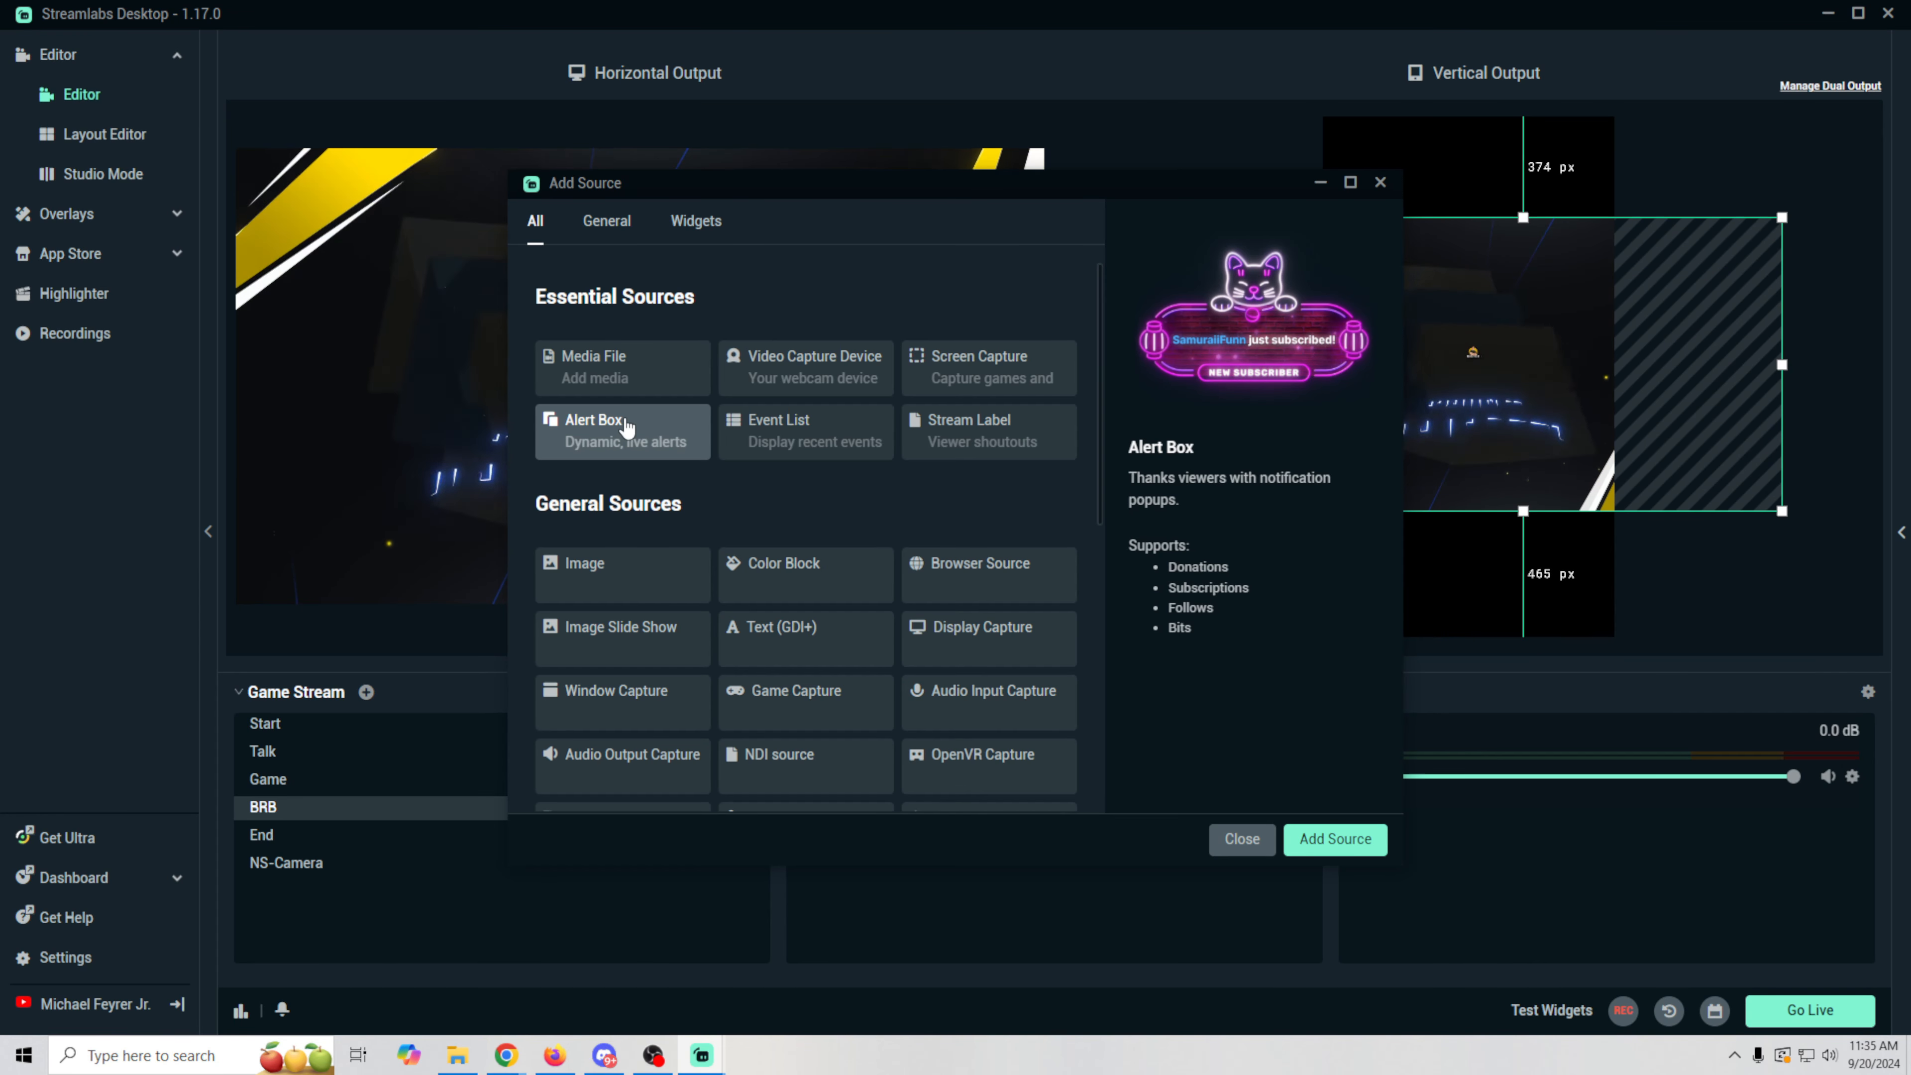
double_click(784, 568)
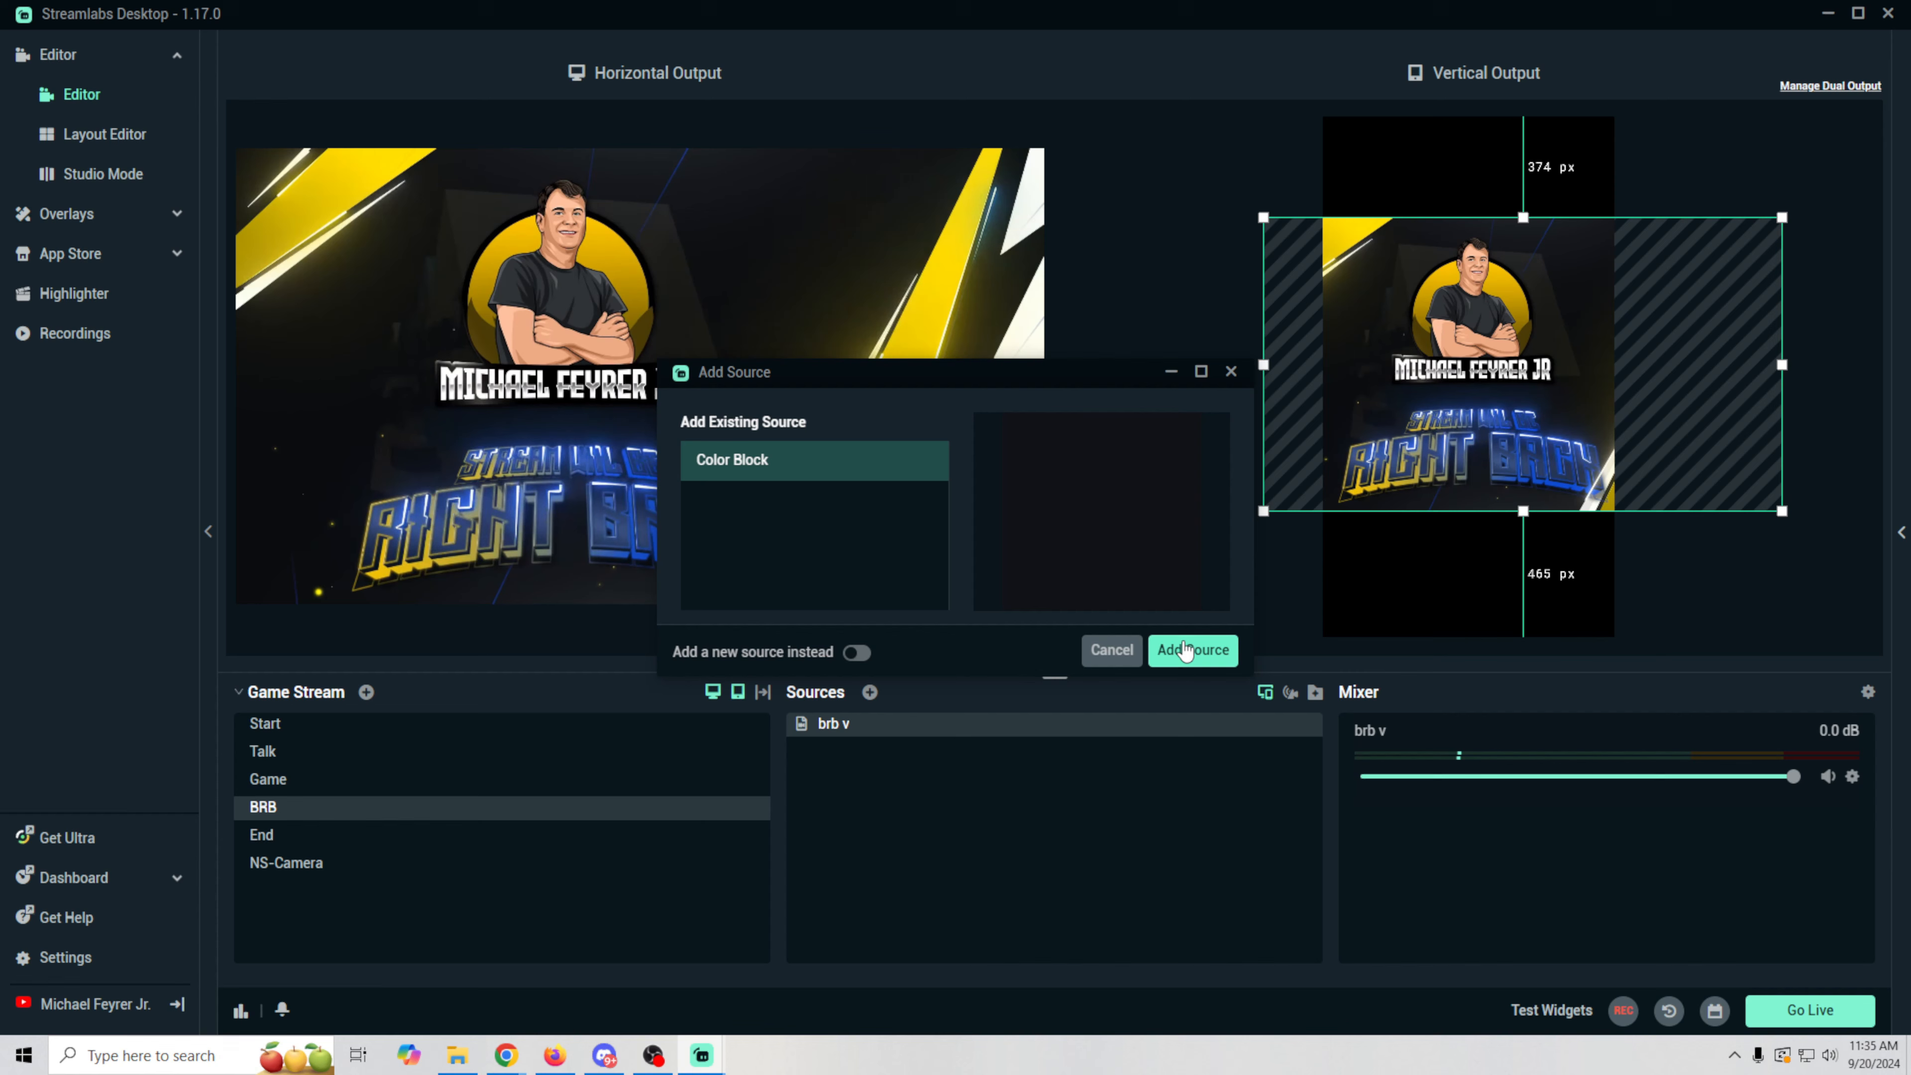
click(1204, 658)
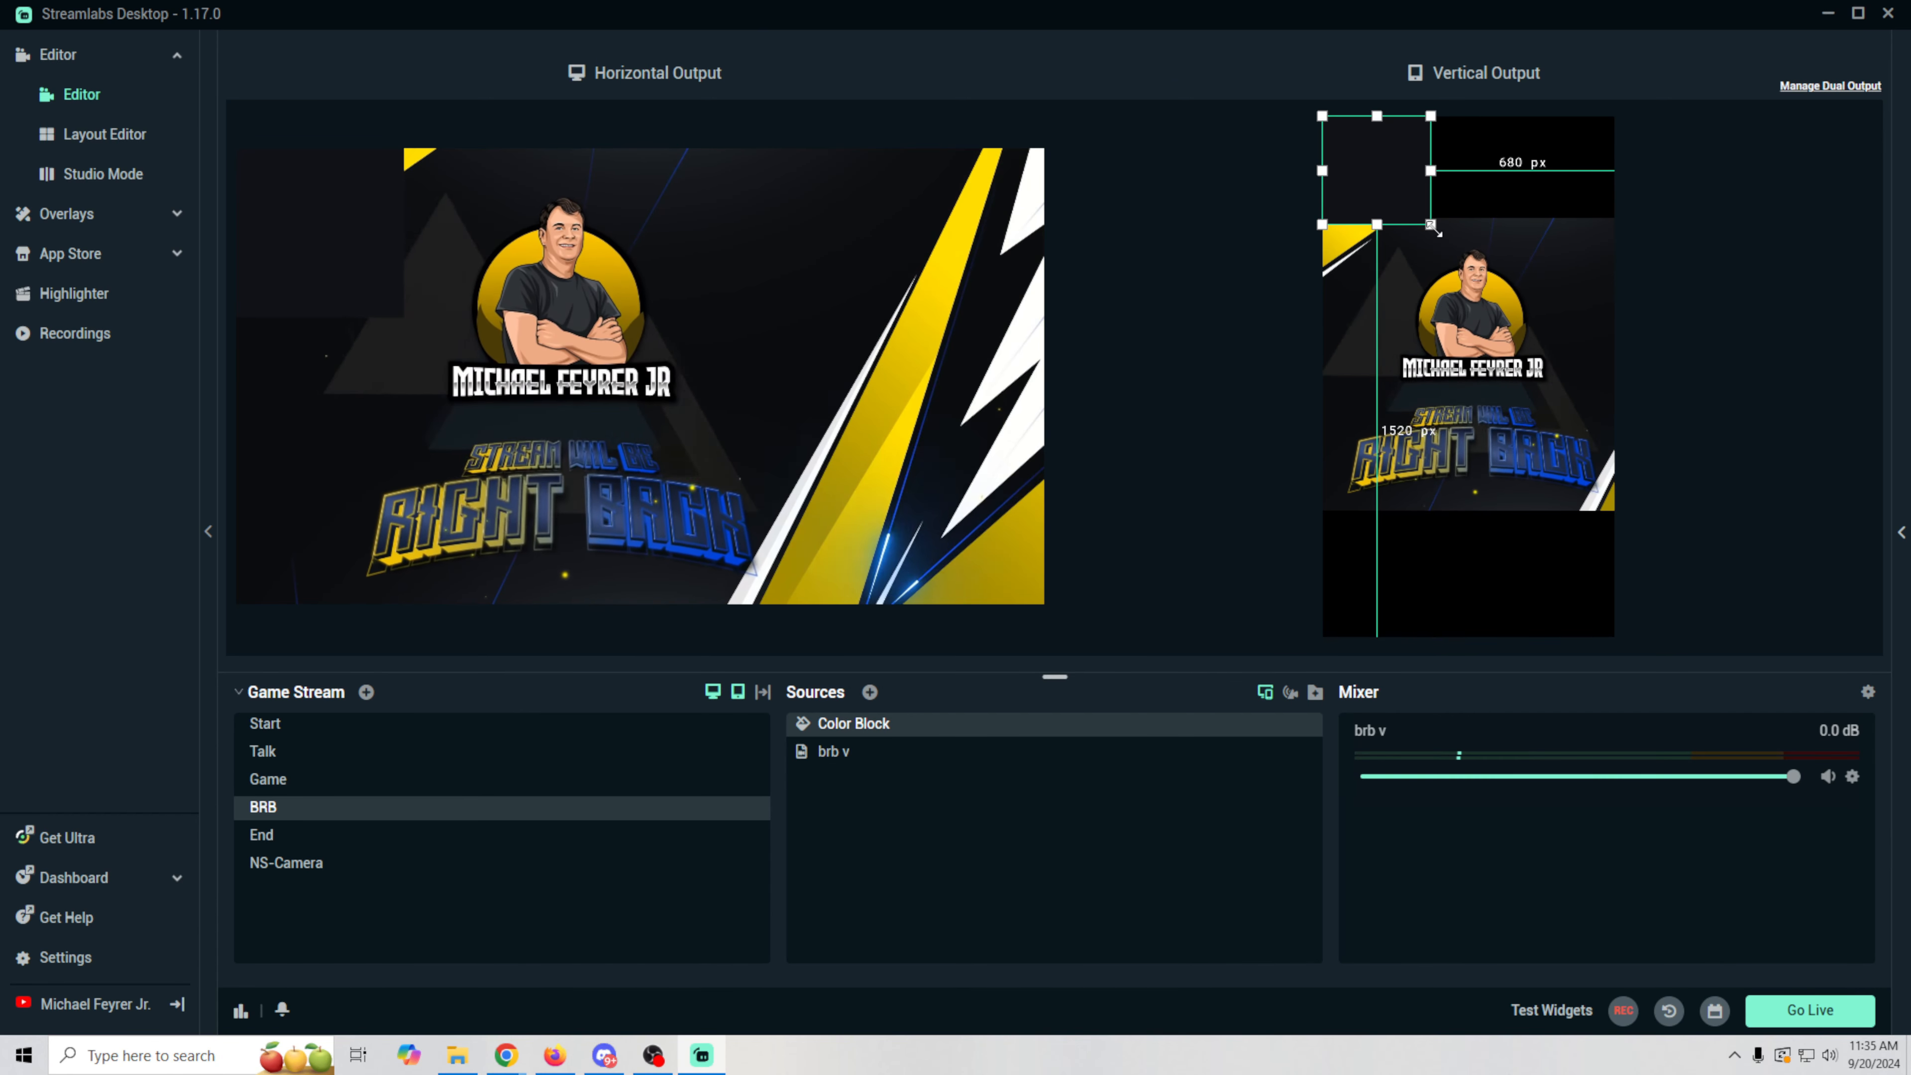
- Enlarge the BRB scene's Color Block over the entire vertical canvas and order it beneath brb v
drag(1432, 226, 1688, 646)
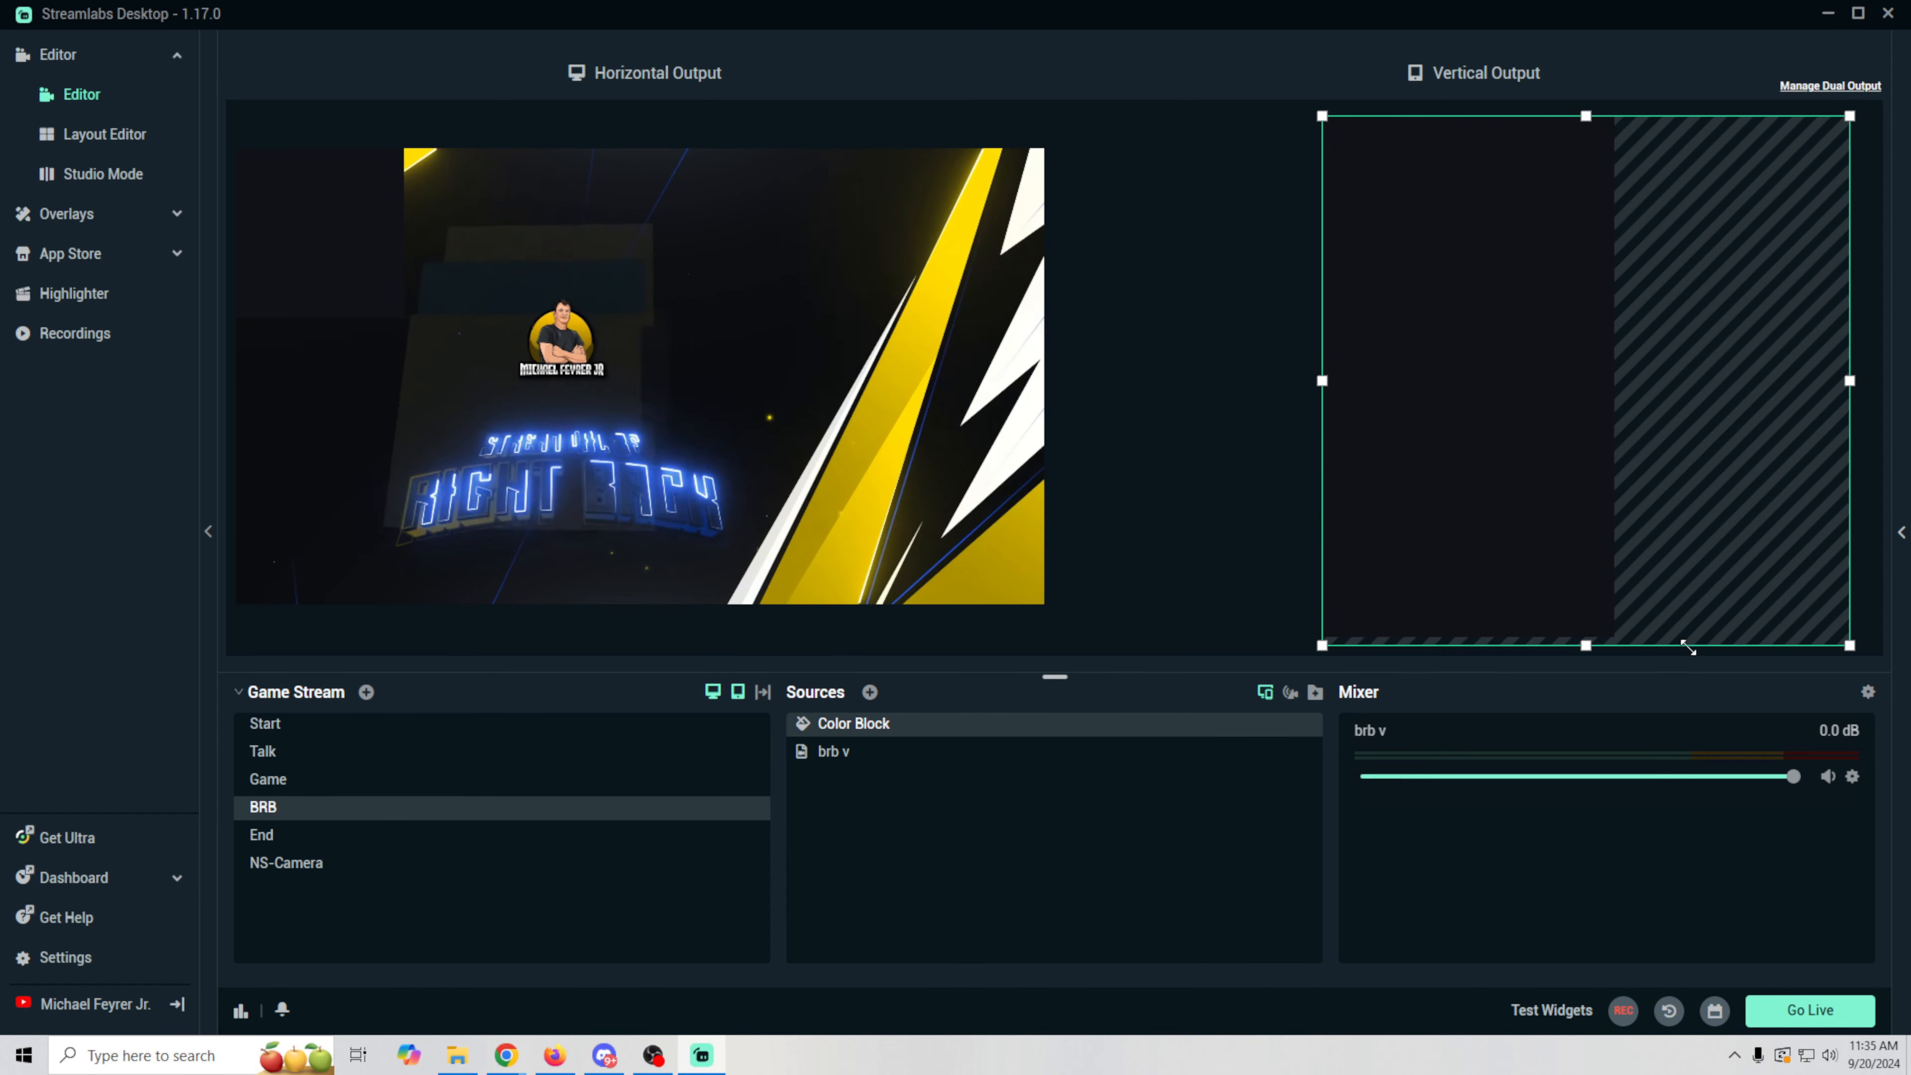
drag(1083, 732, 1082, 774)
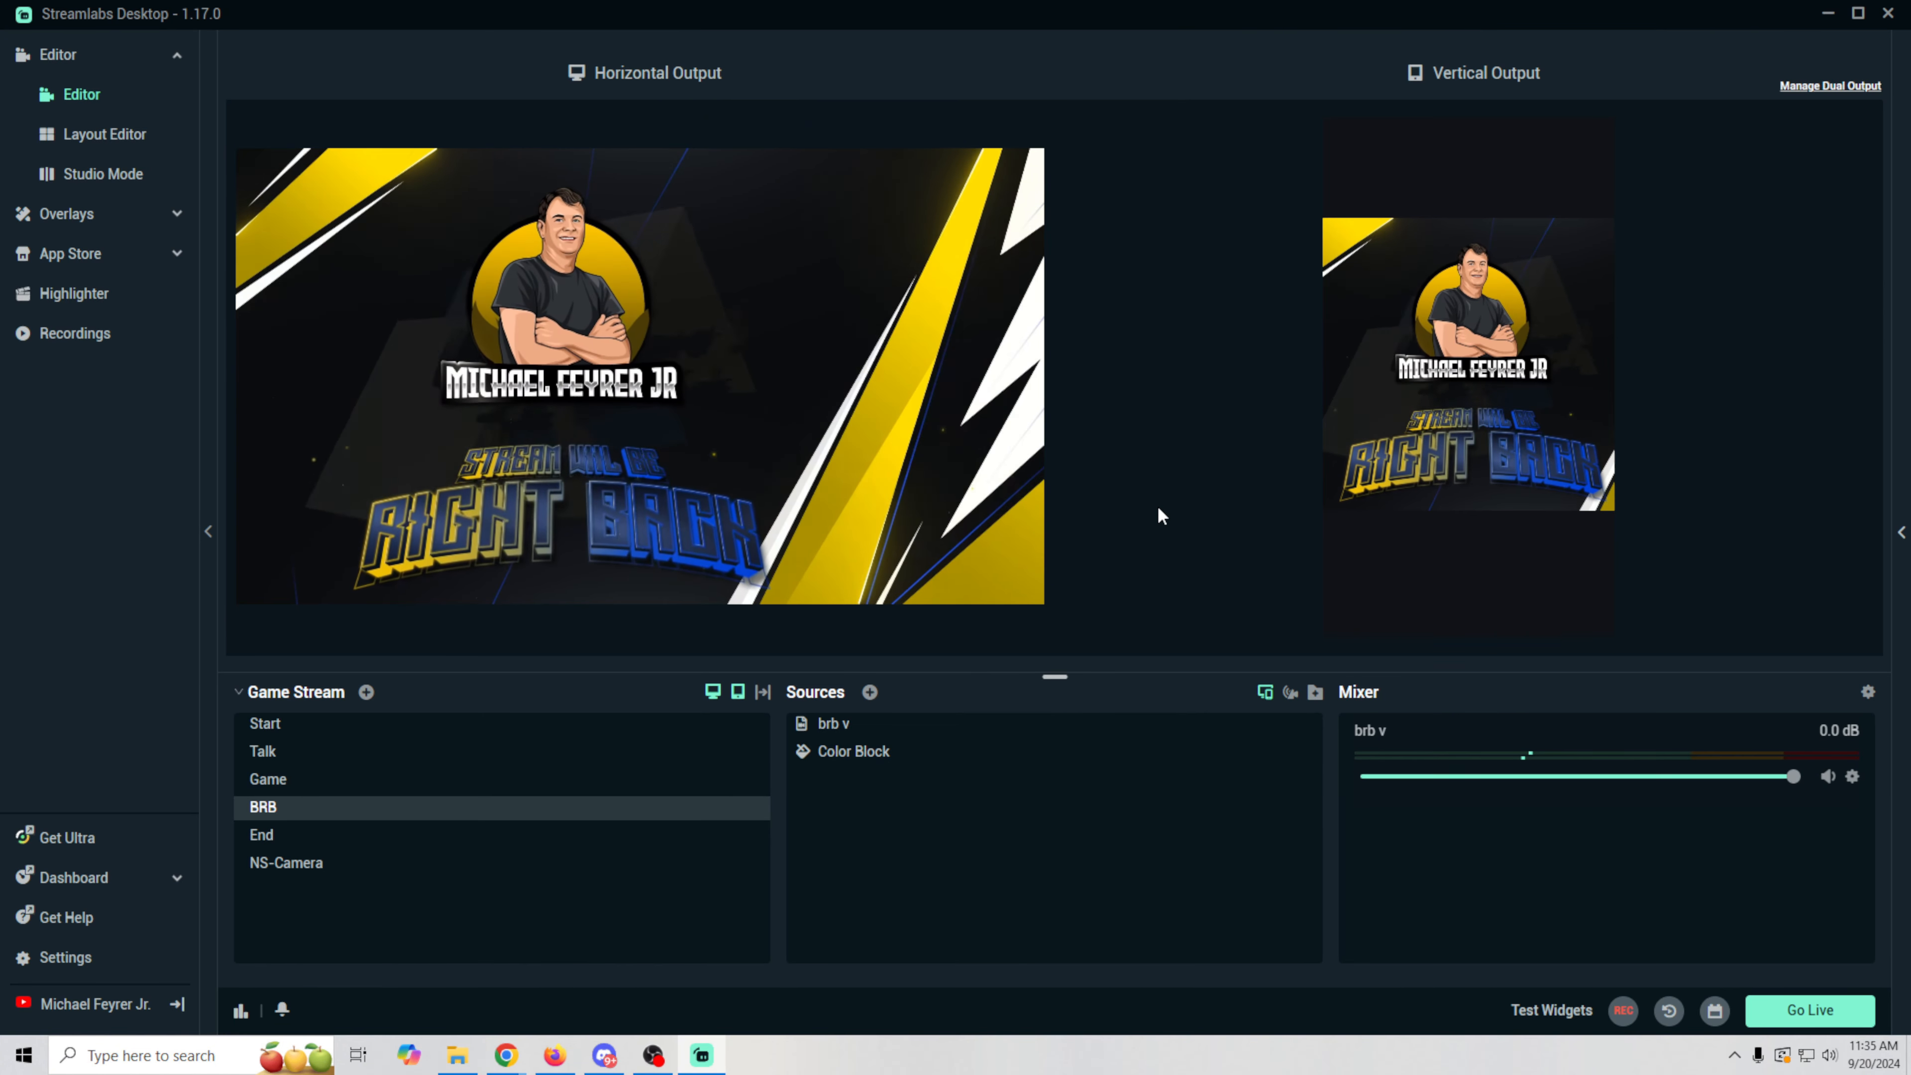
- Preview the Start, Talk, Game, BRB and End scenes in turn to check their horizontal and vertical layouts
click(328, 724)
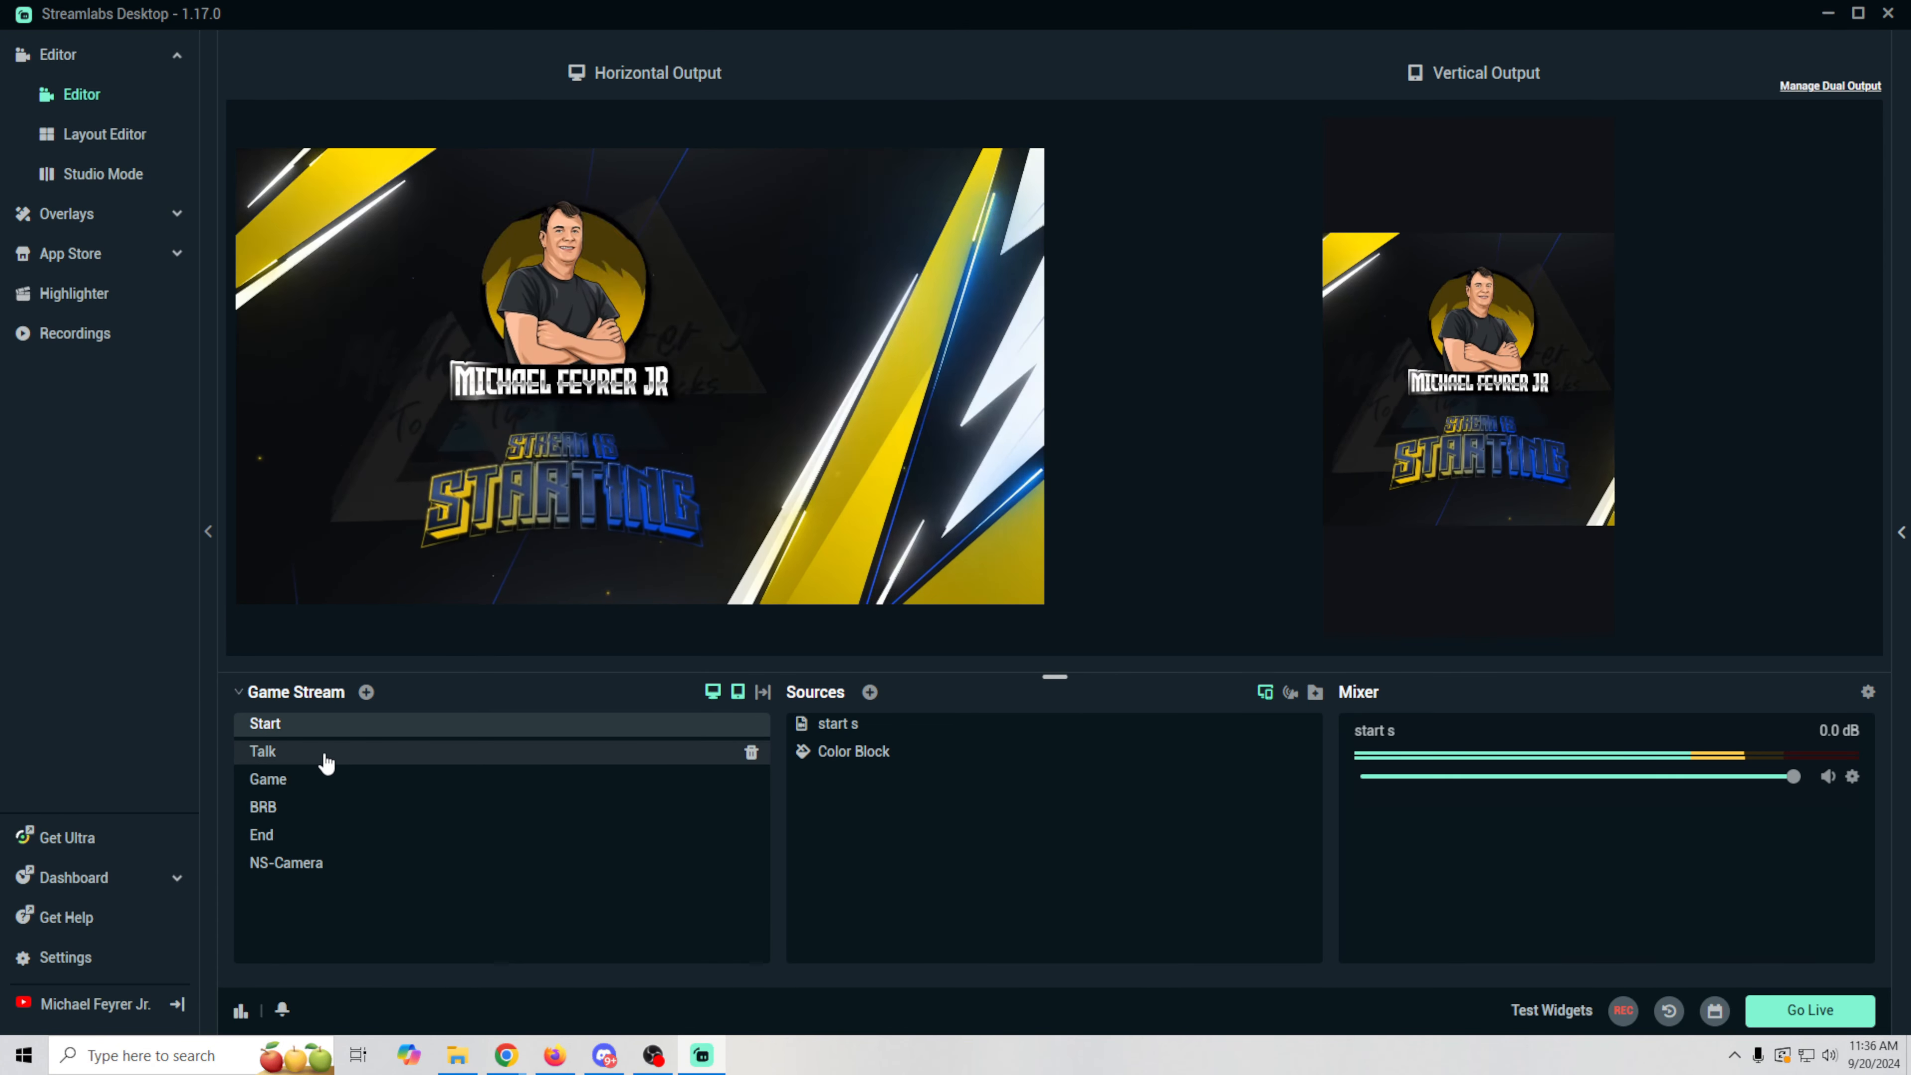
click(325, 753)
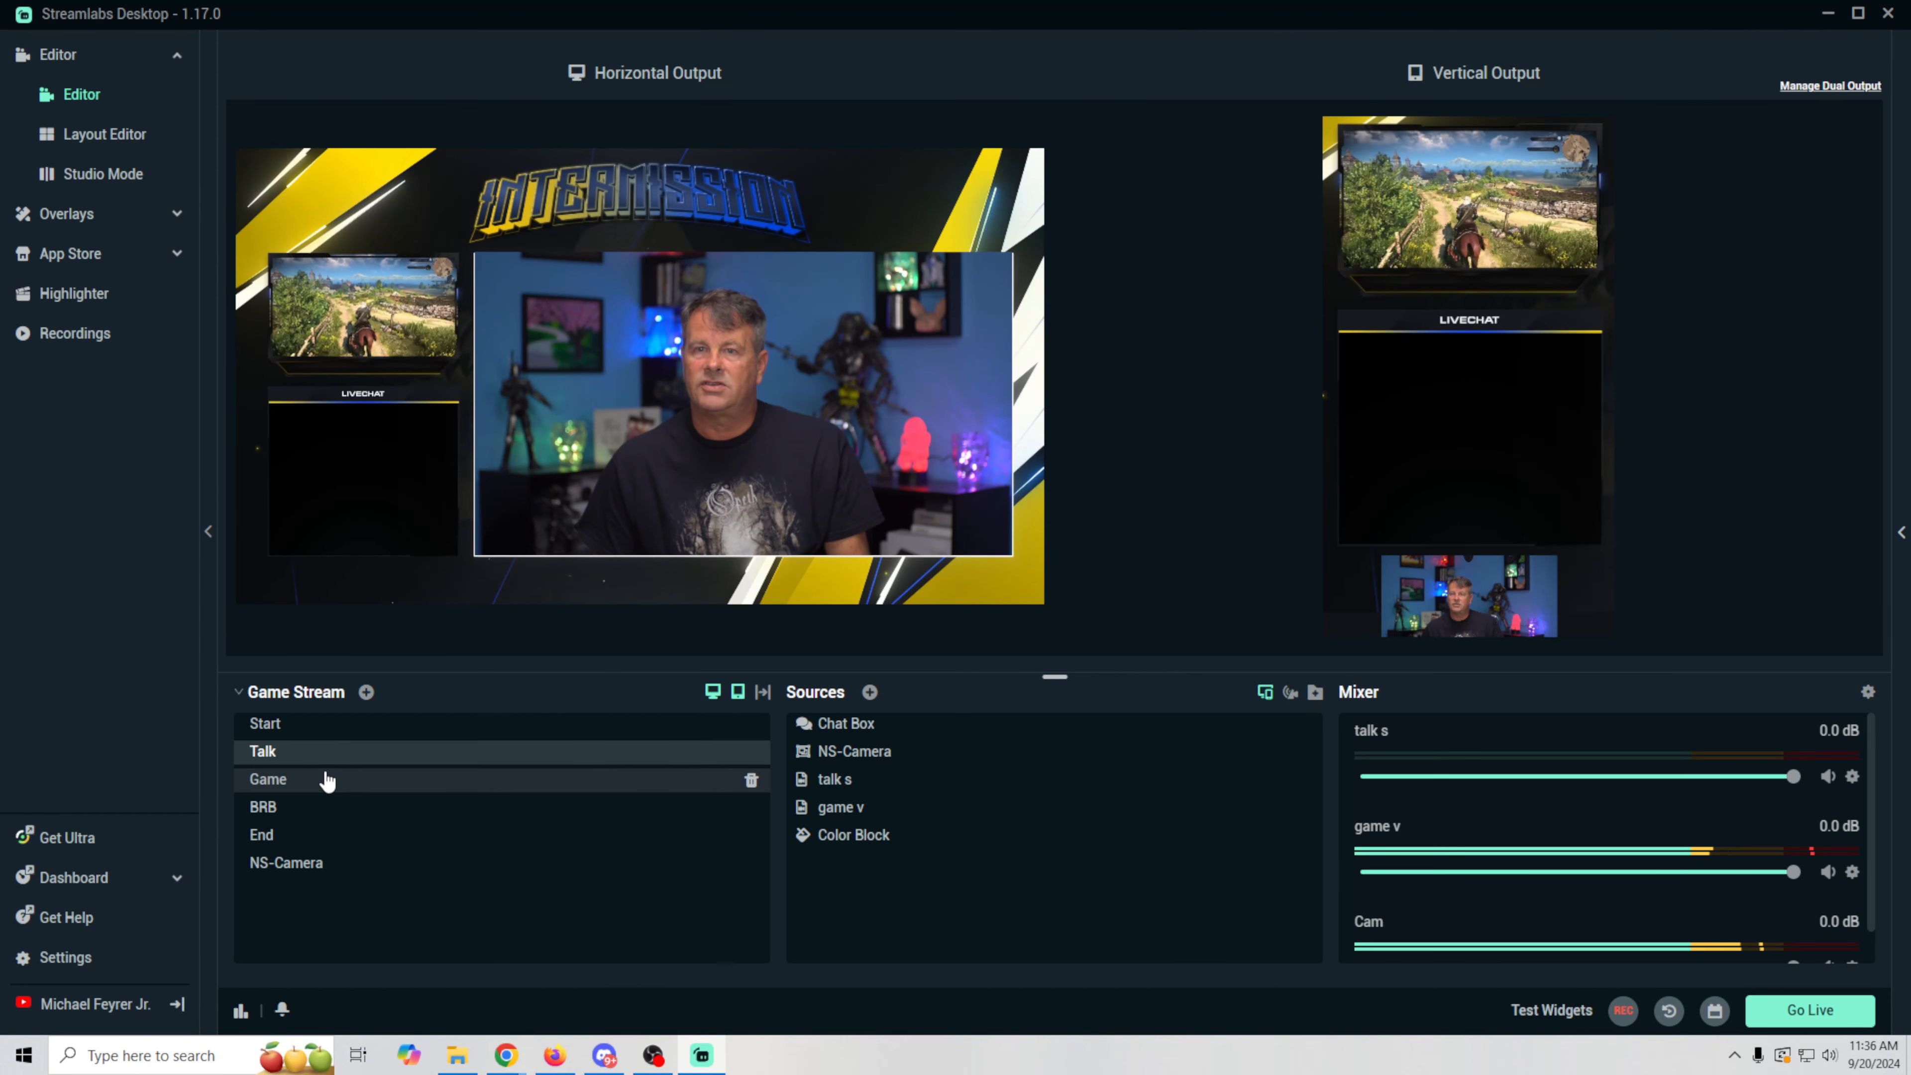
click(327, 780)
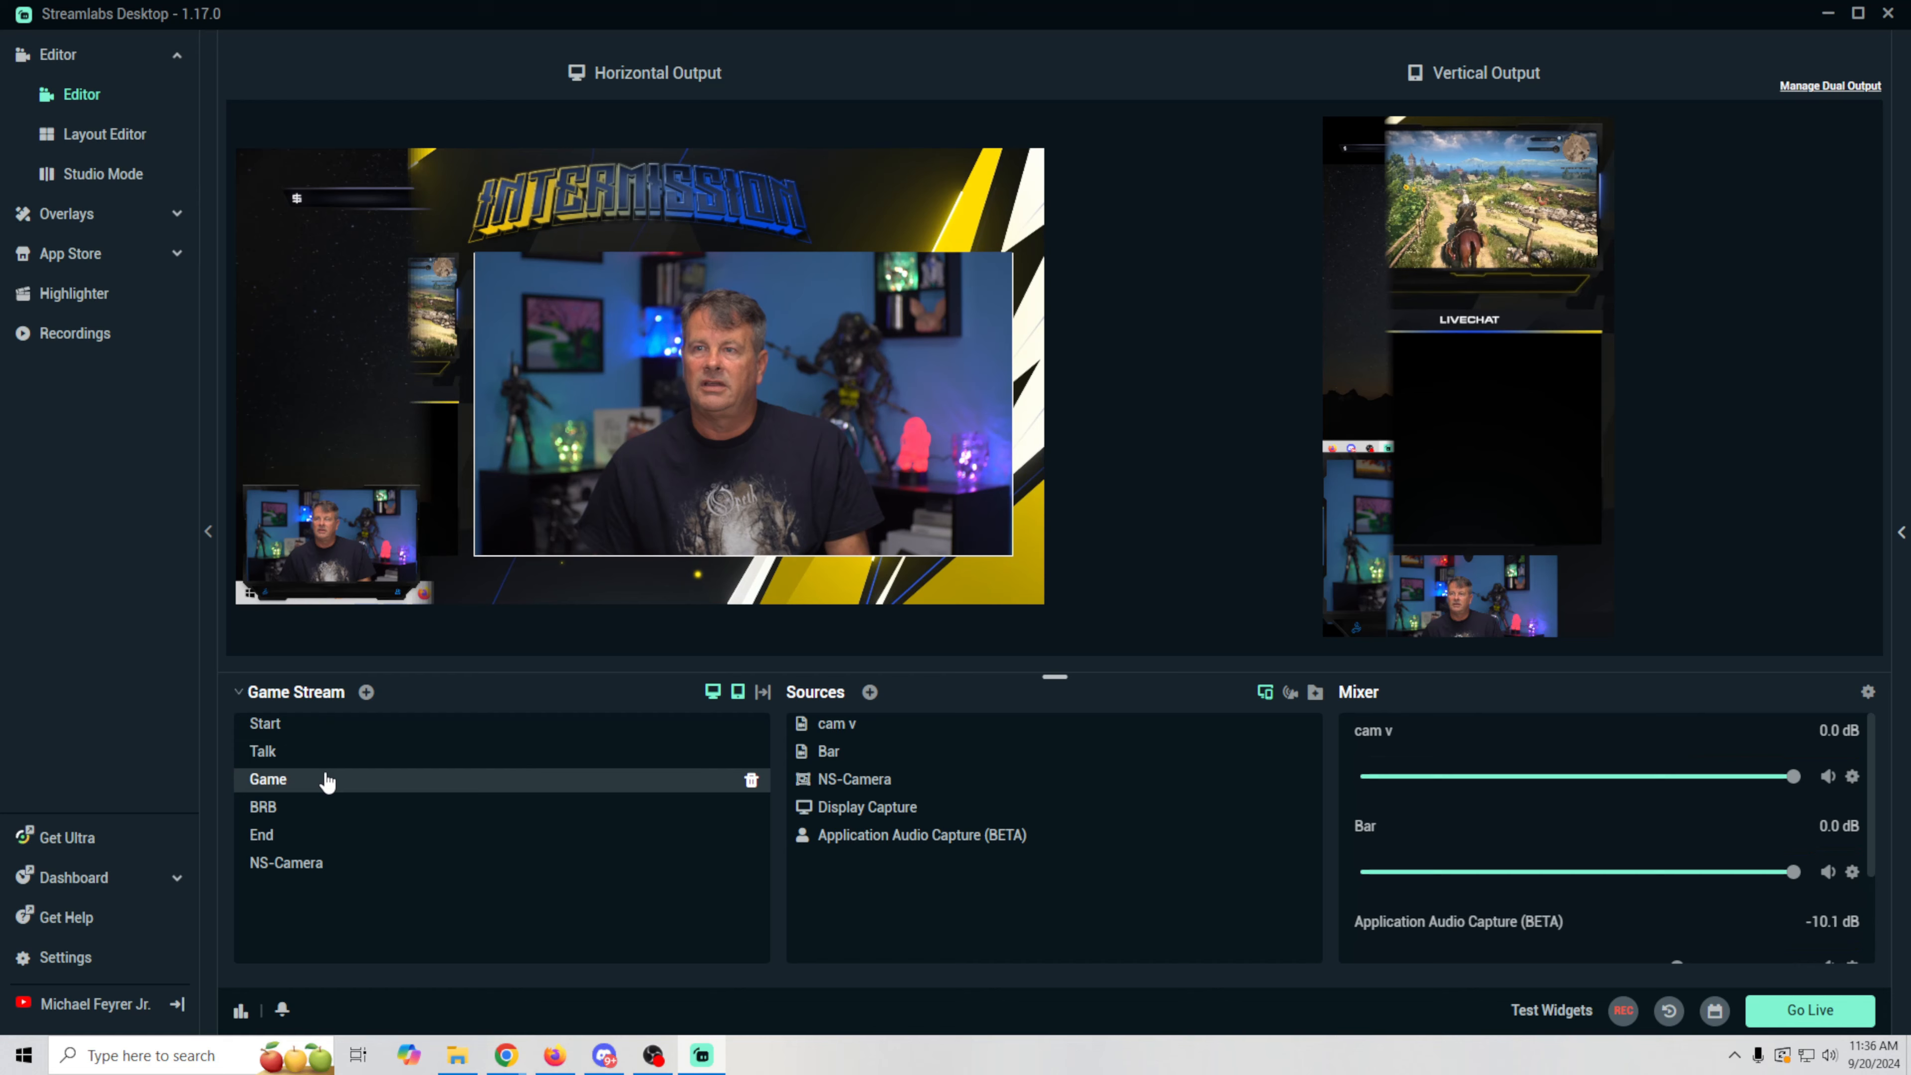
click(314, 815)
click(308, 844)
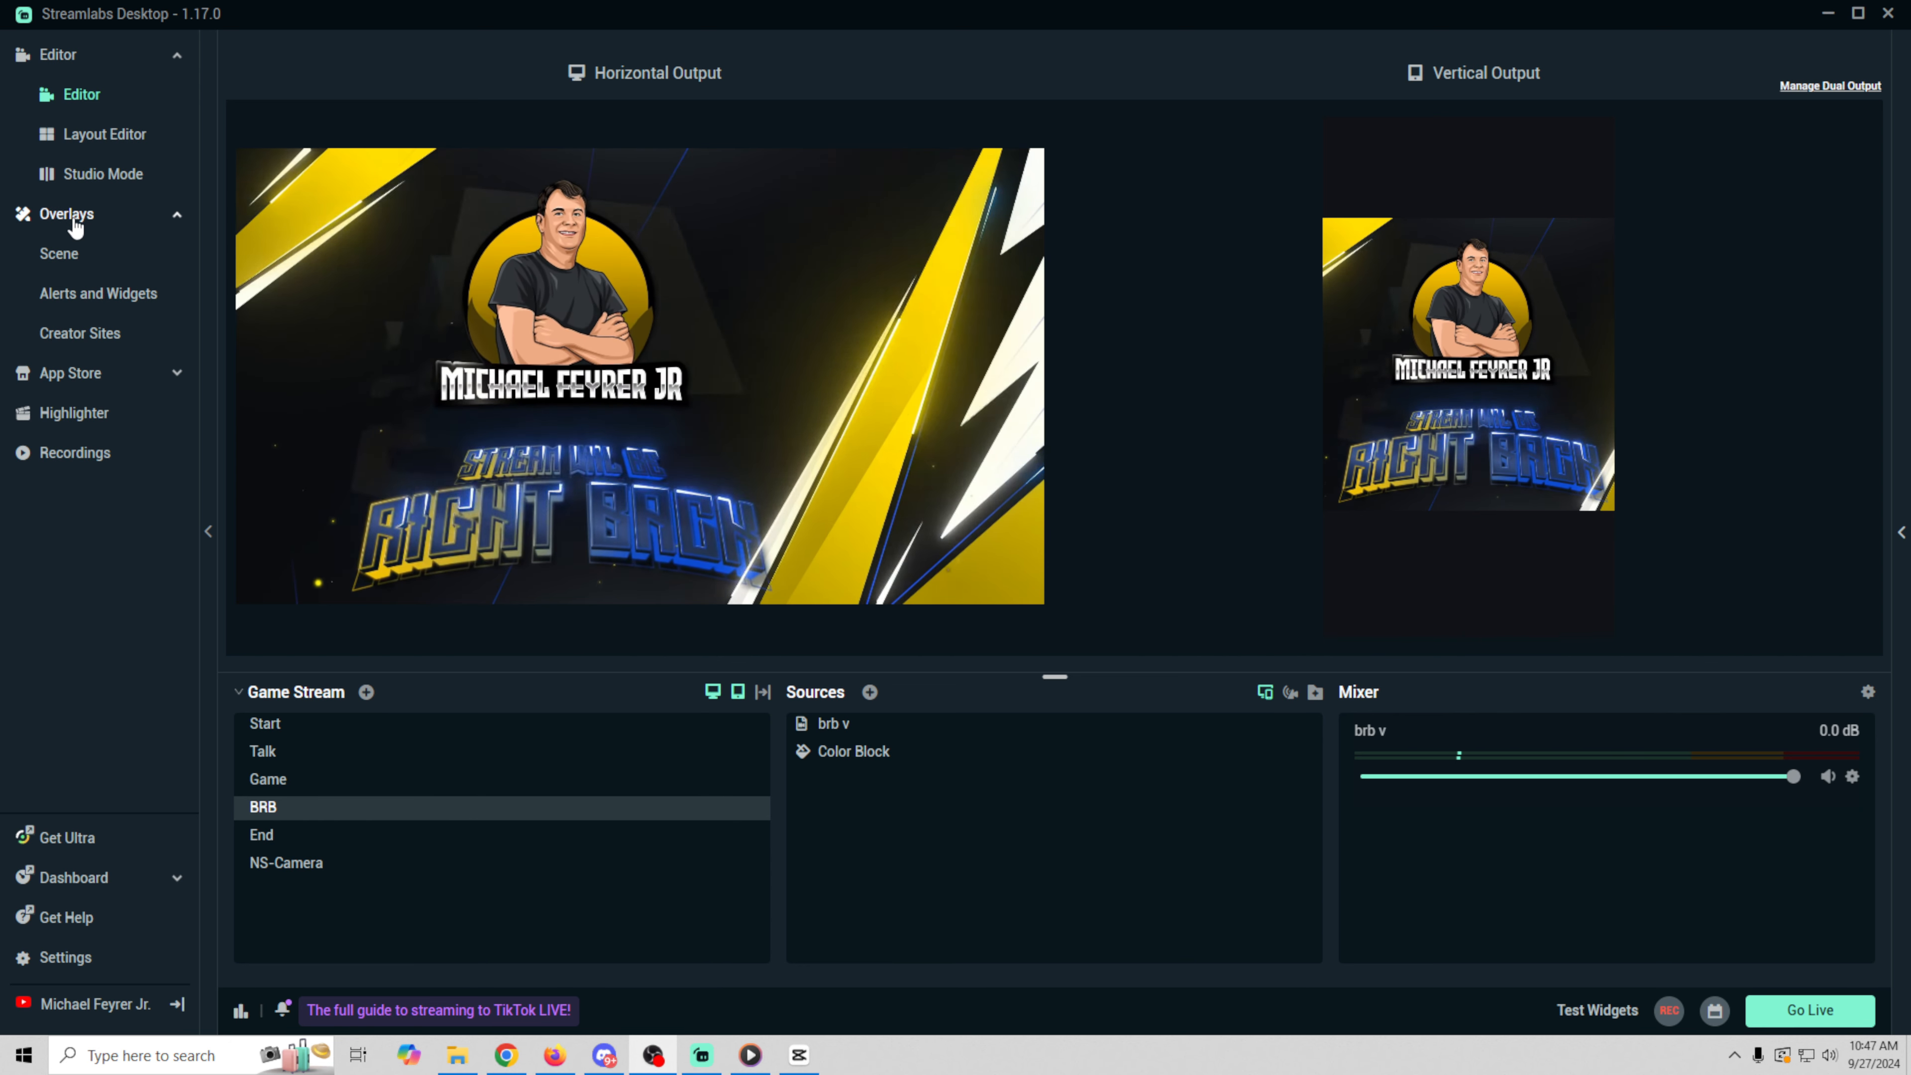
- Browse the TikTok Friendly category of the scene overlay library and open the Yellow Mode package
click(66, 261)
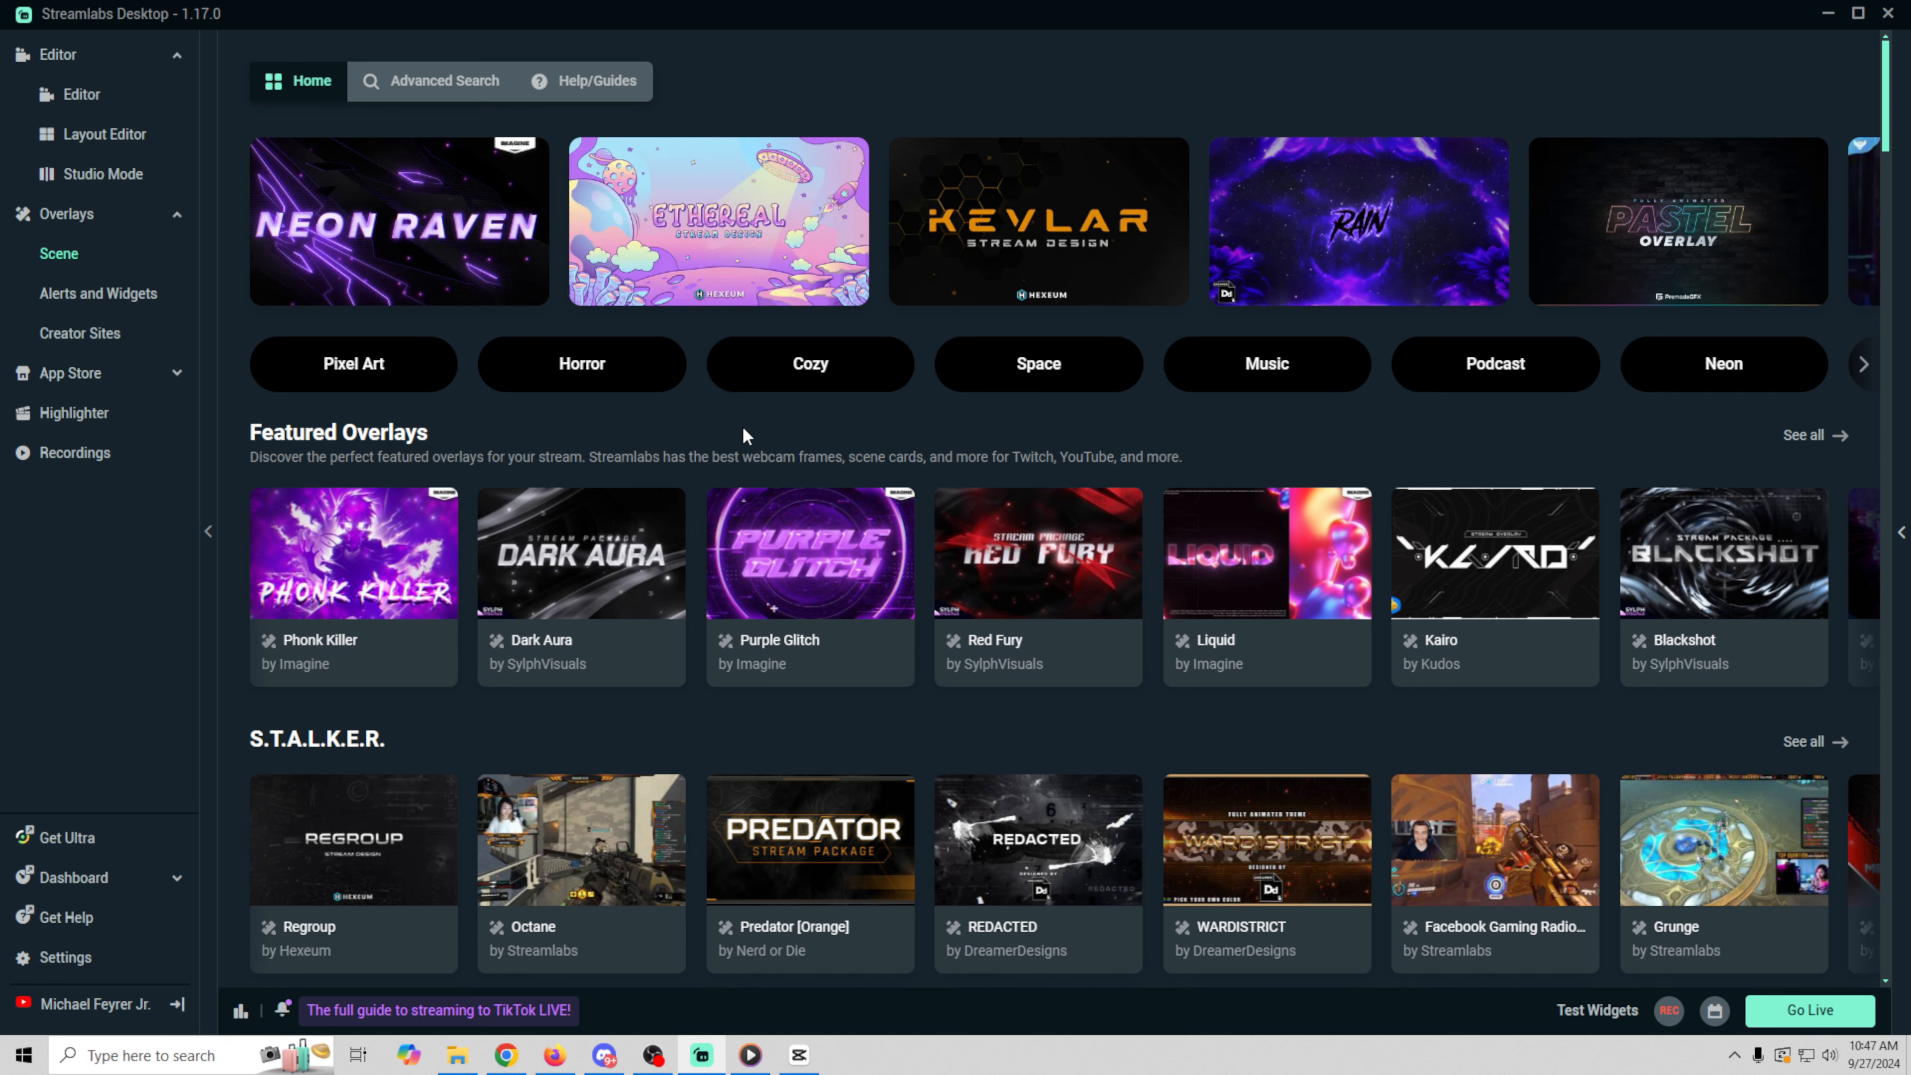
click(1863, 366)
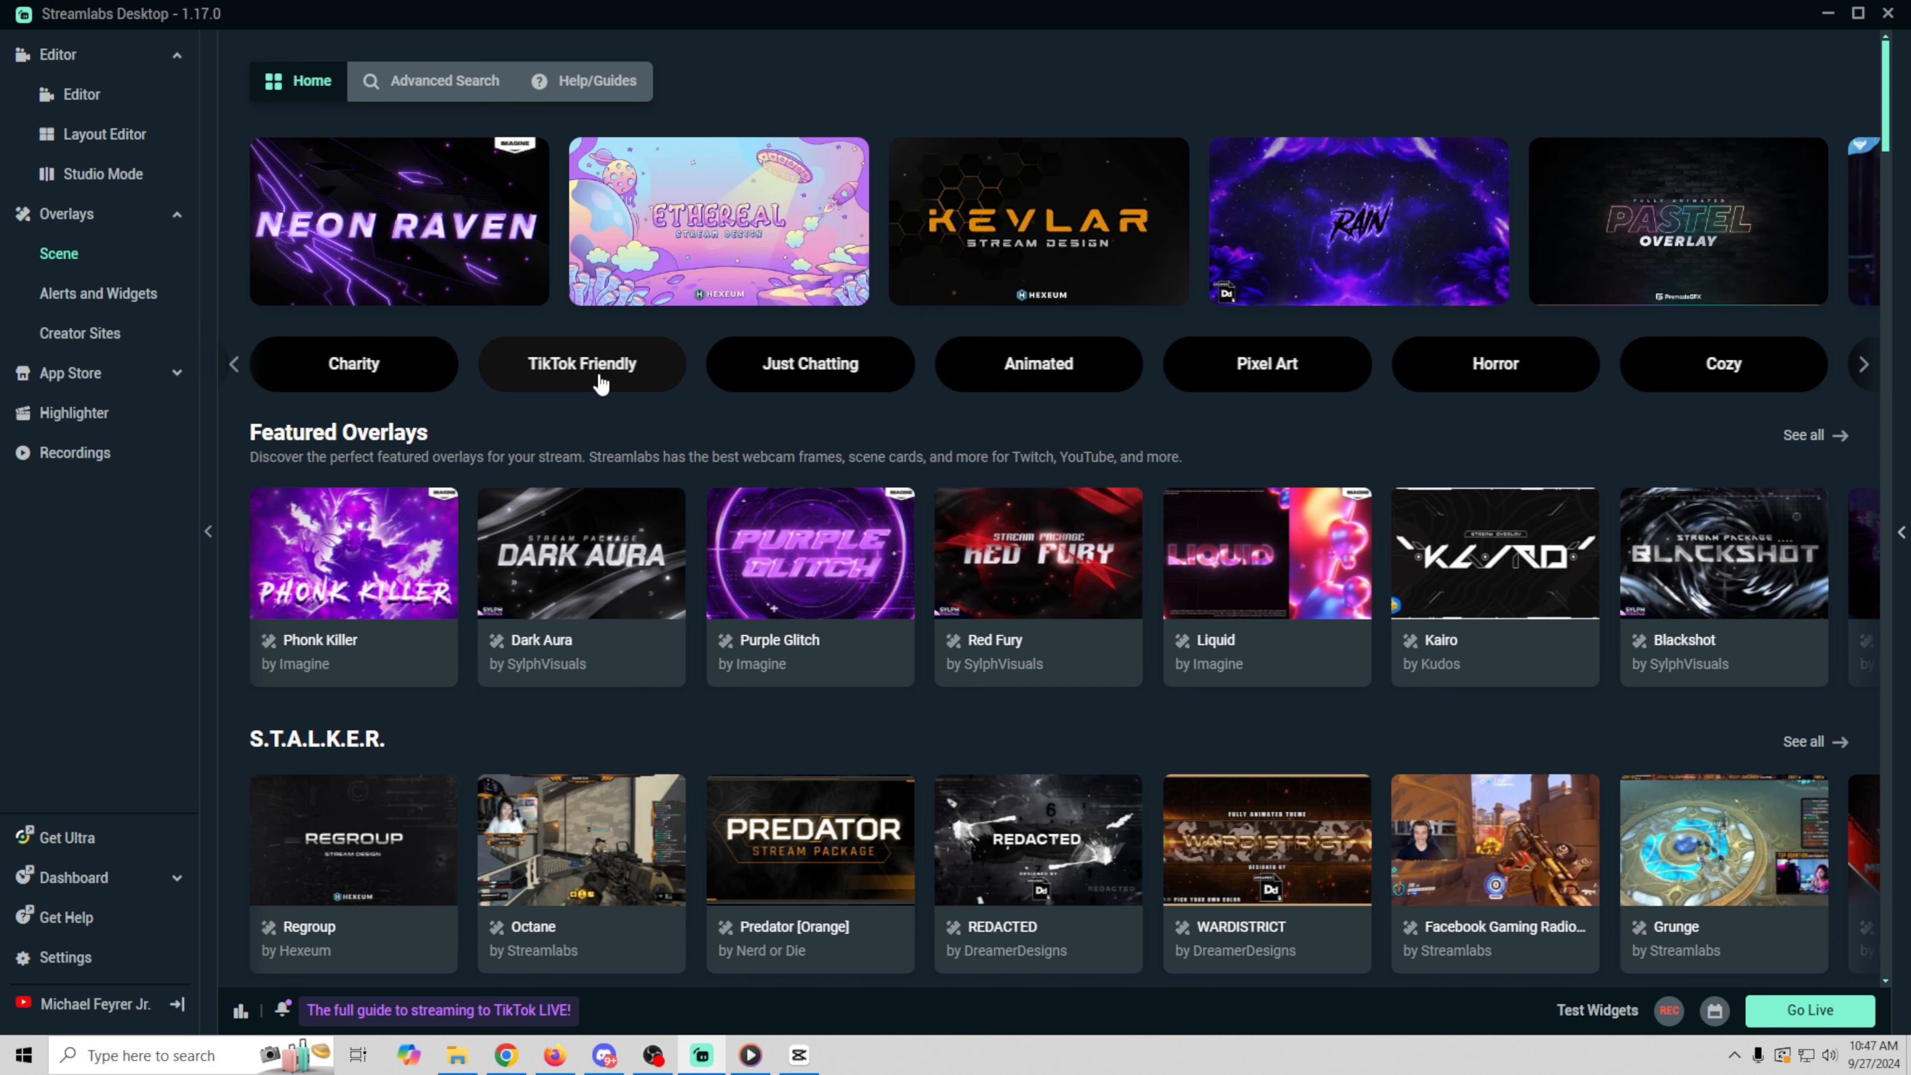
click(600, 383)
scroll(1059, 541, down, 1)
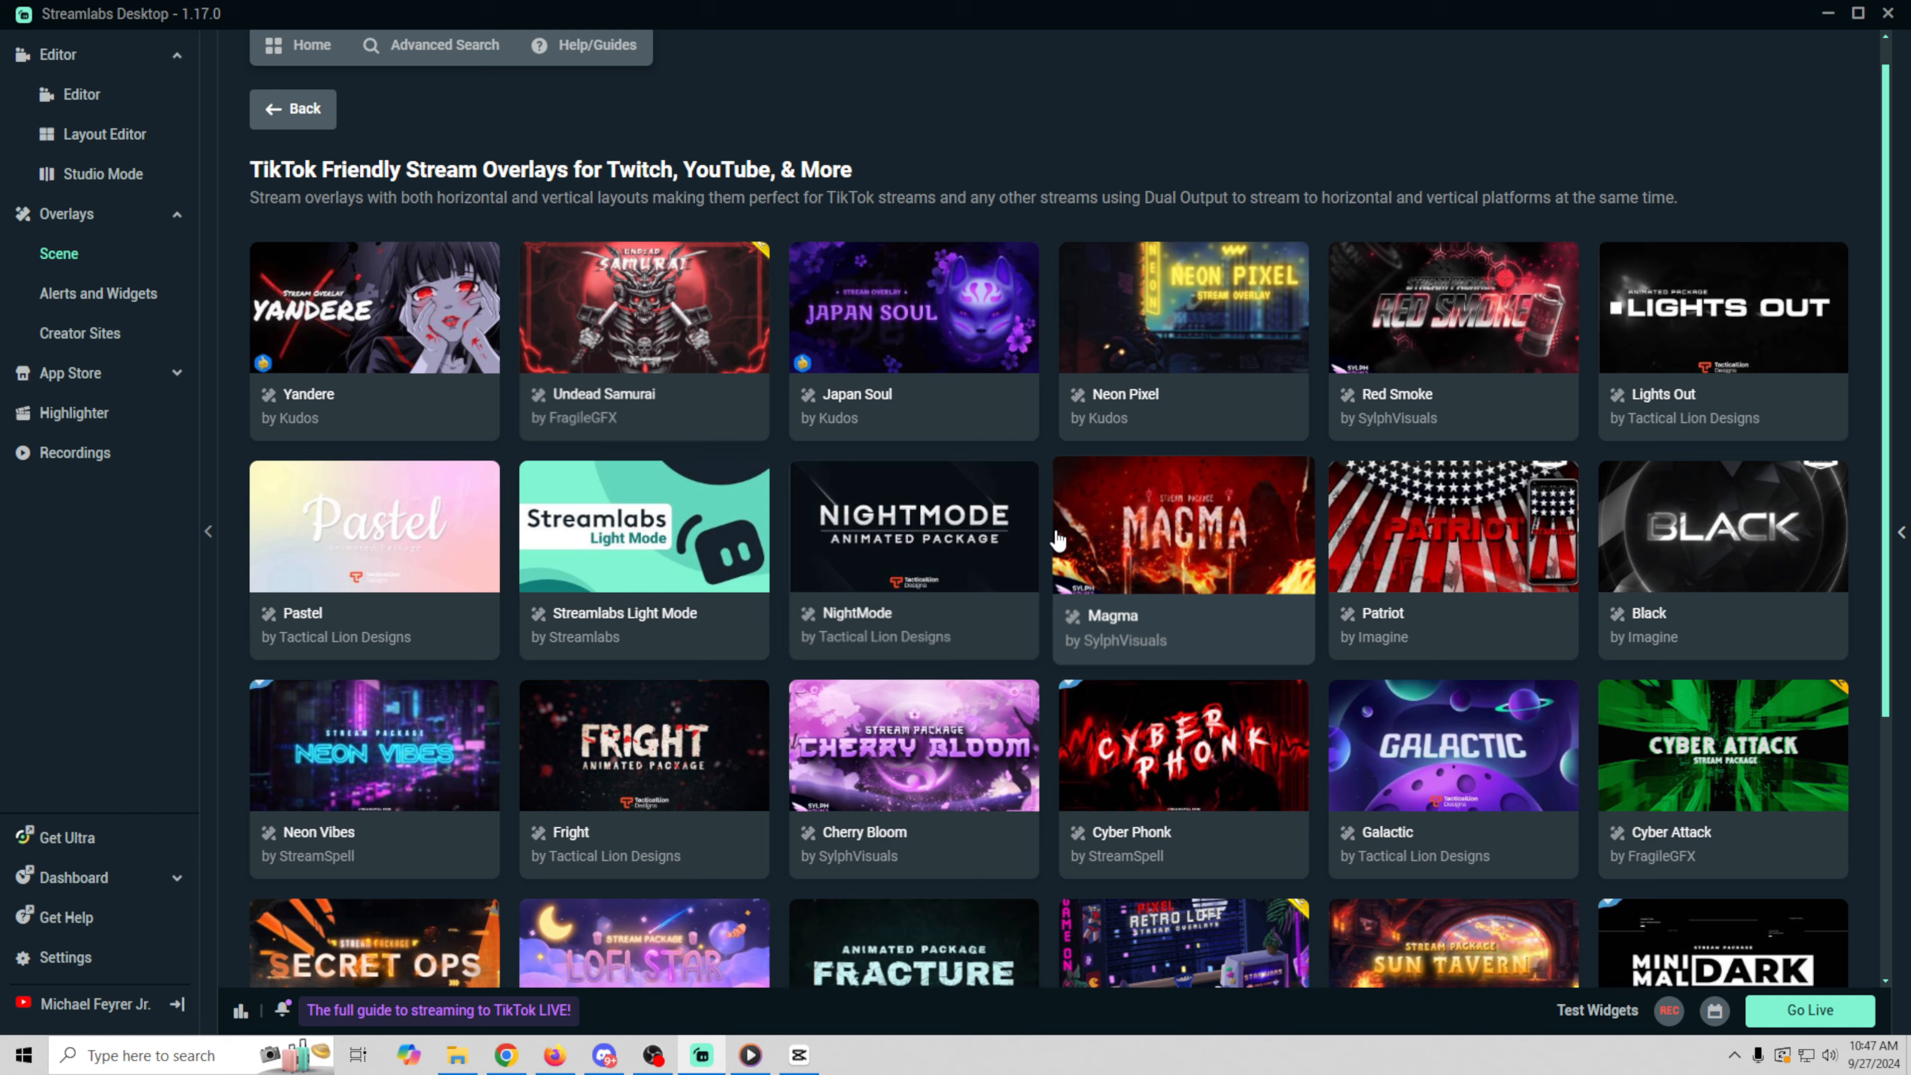
scroll(1057, 534, down, 20)
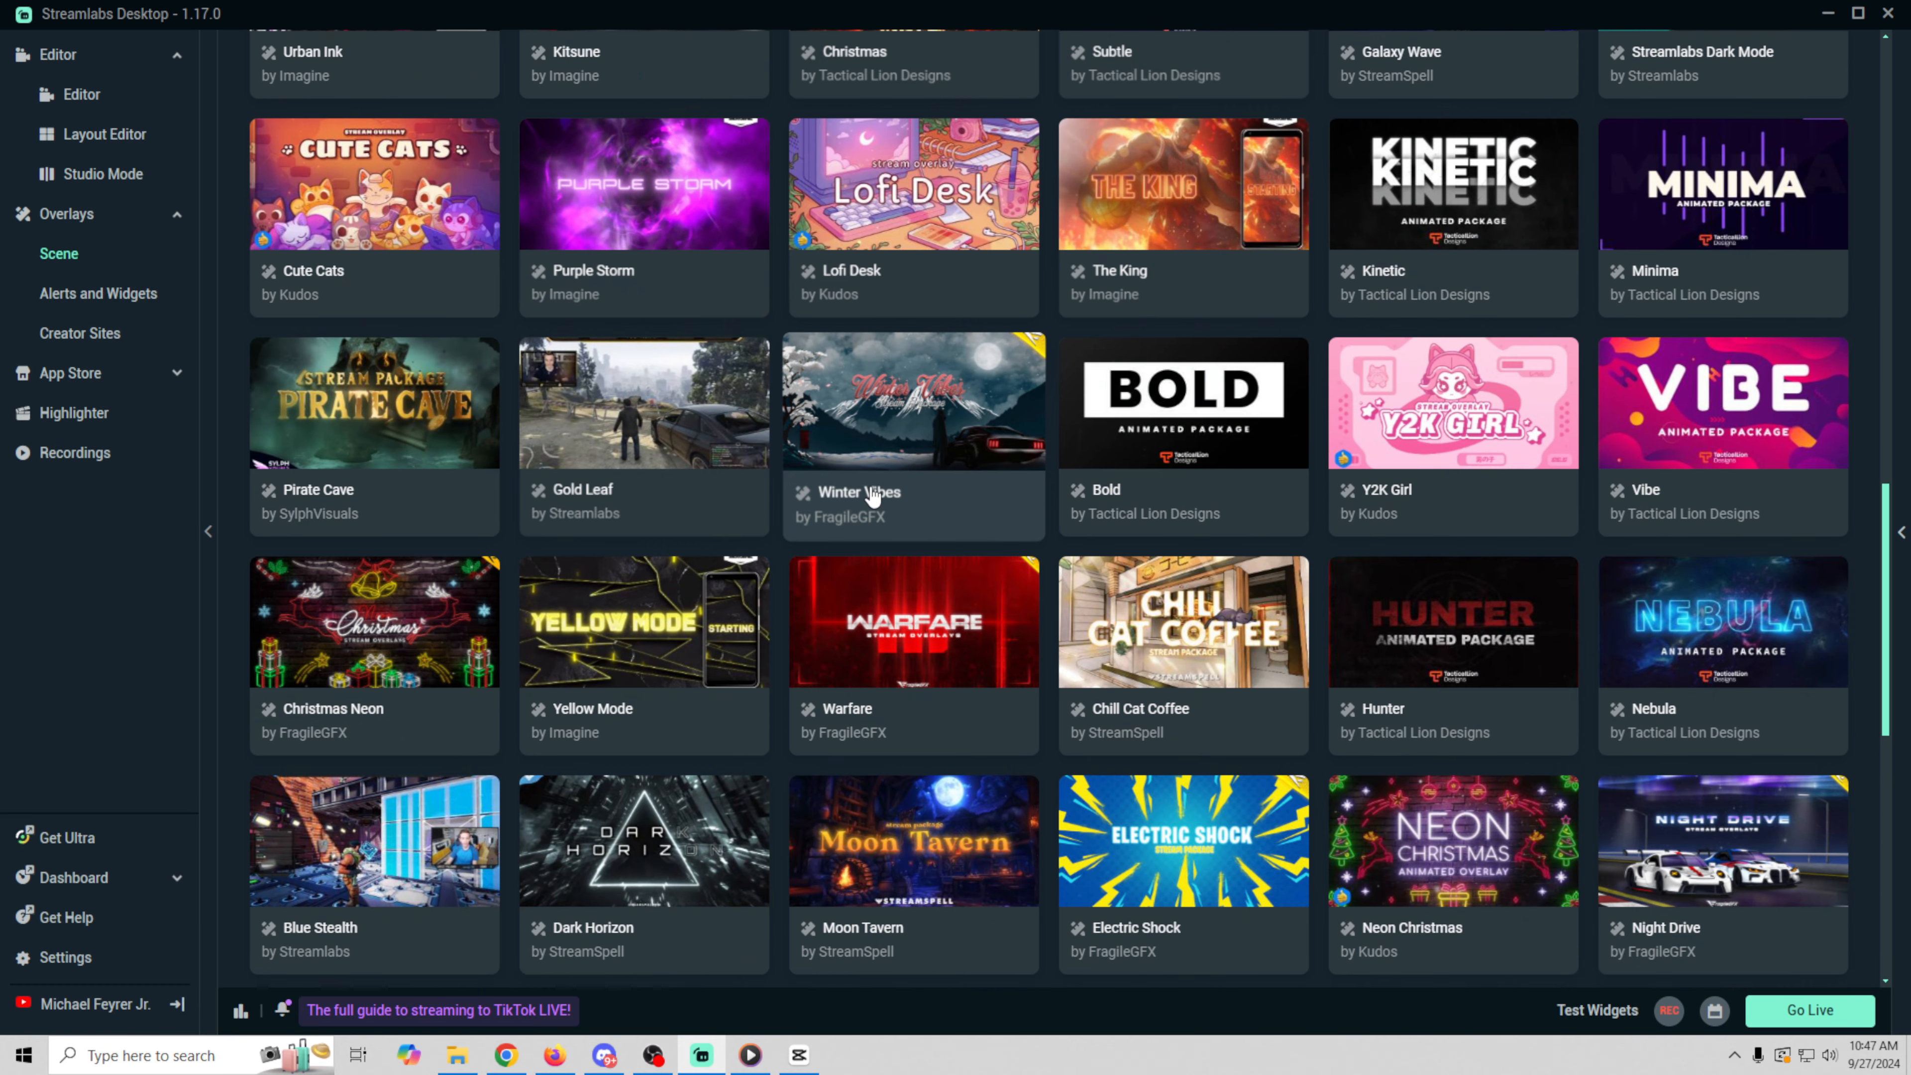
scroll(873, 497, down, 3)
click(644, 429)
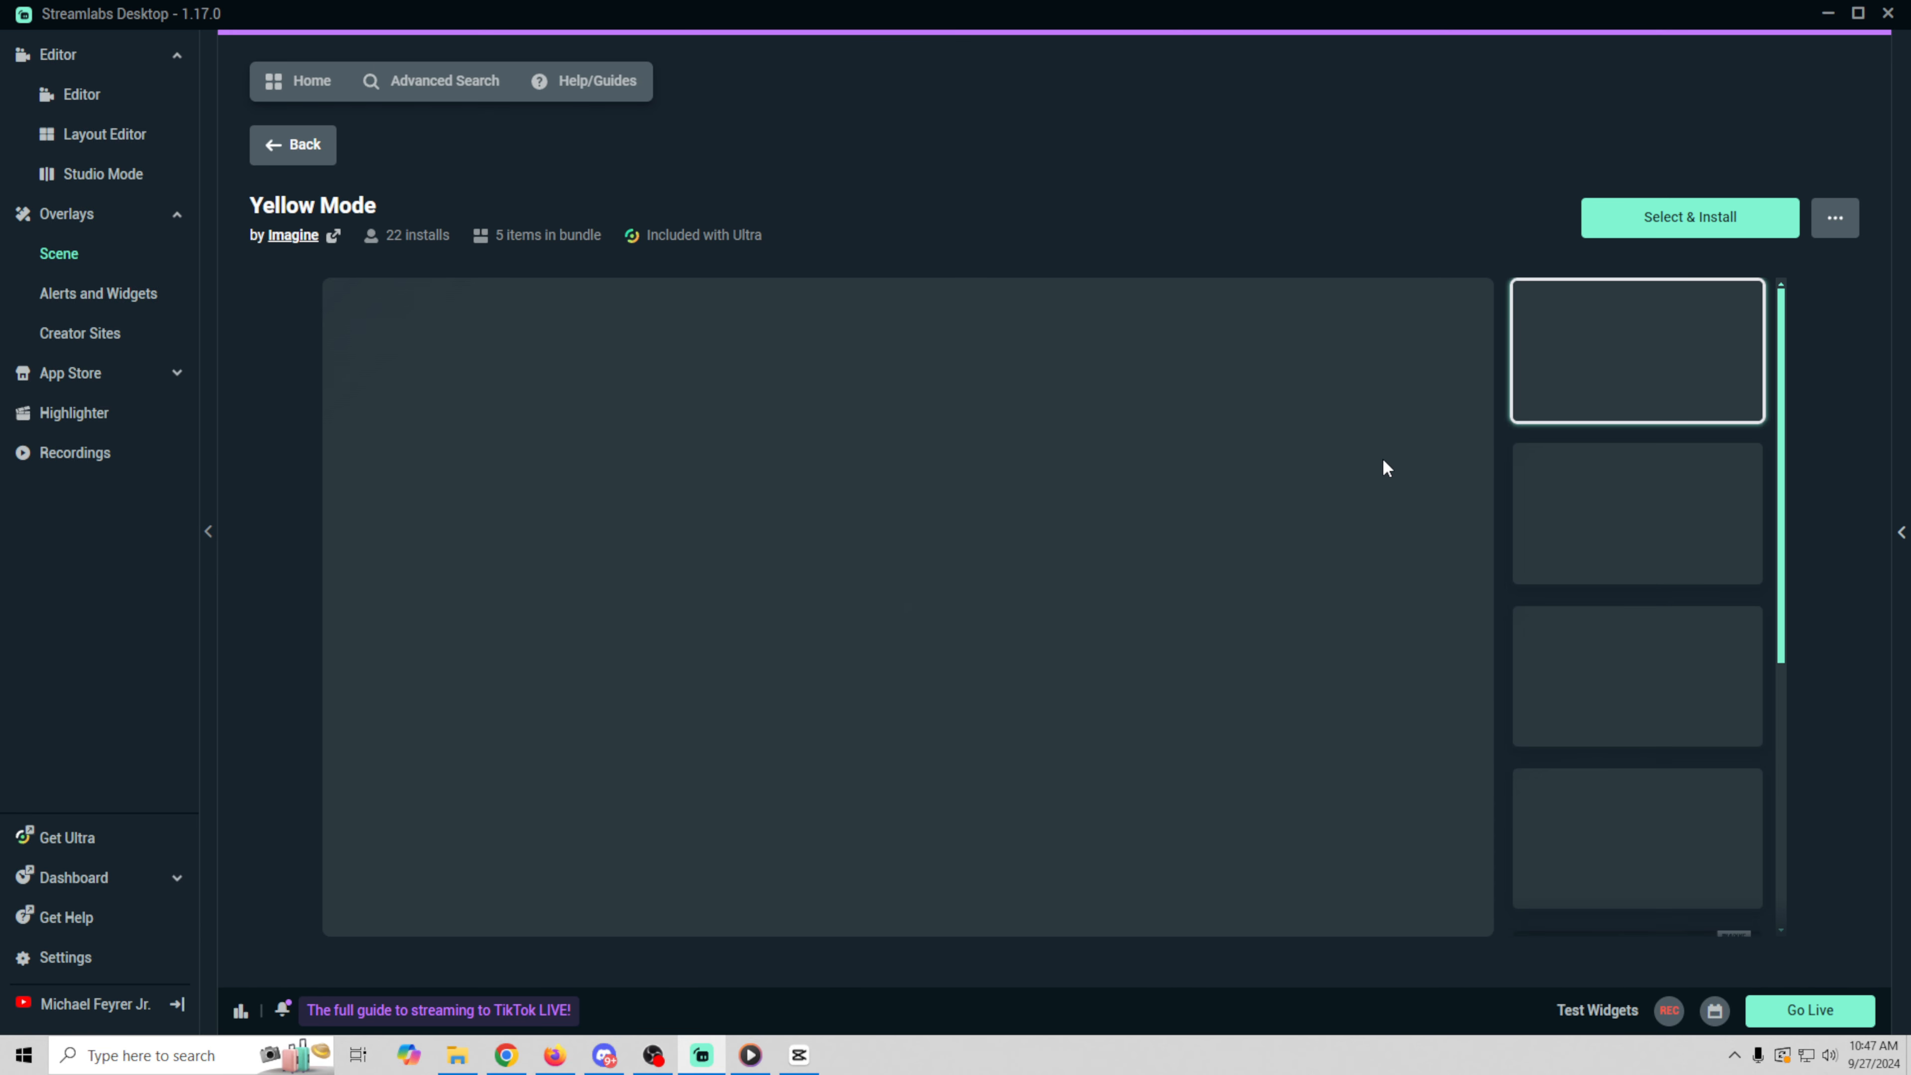
- Examine the Yellow Mode package's preview images, including the Dual Output Mode one
scroll(1721, 555, down, 5)
scroll(1721, 555, up, 5)
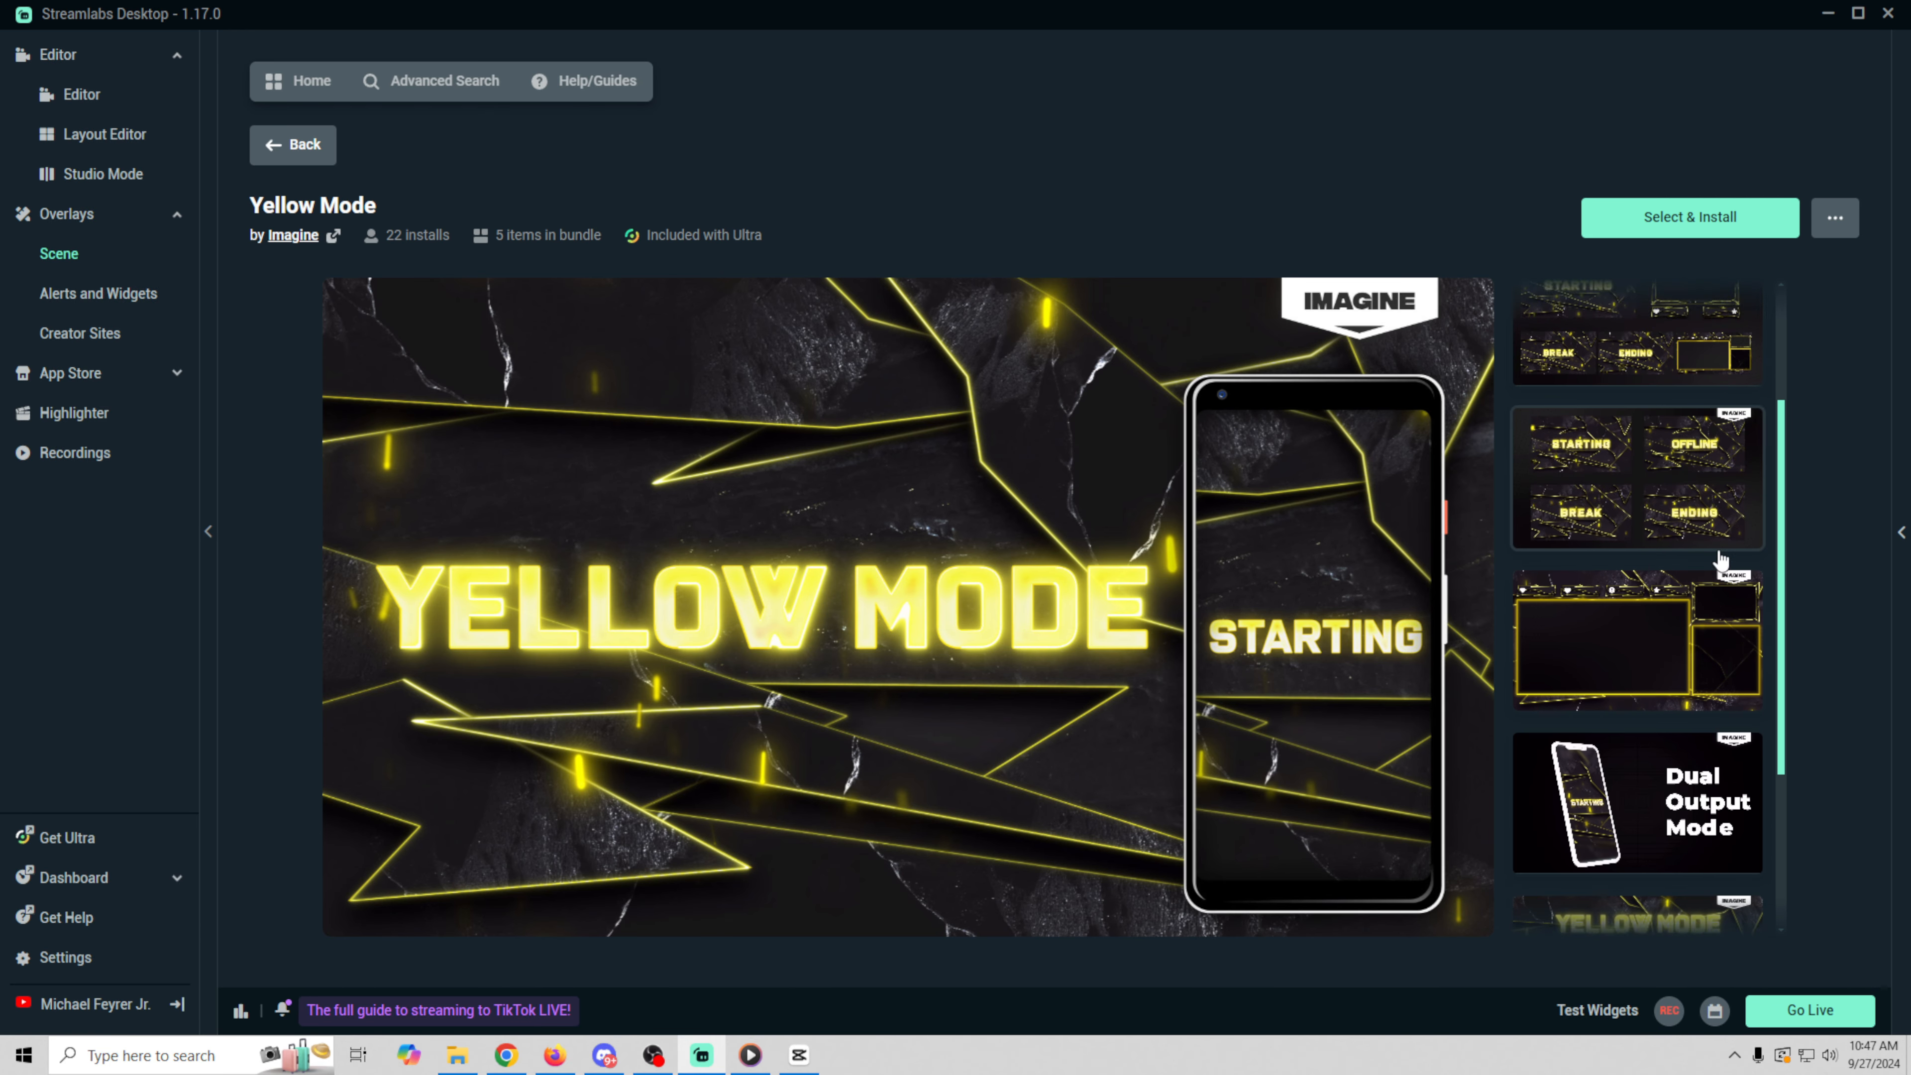
scroll(1721, 557, down, 5)
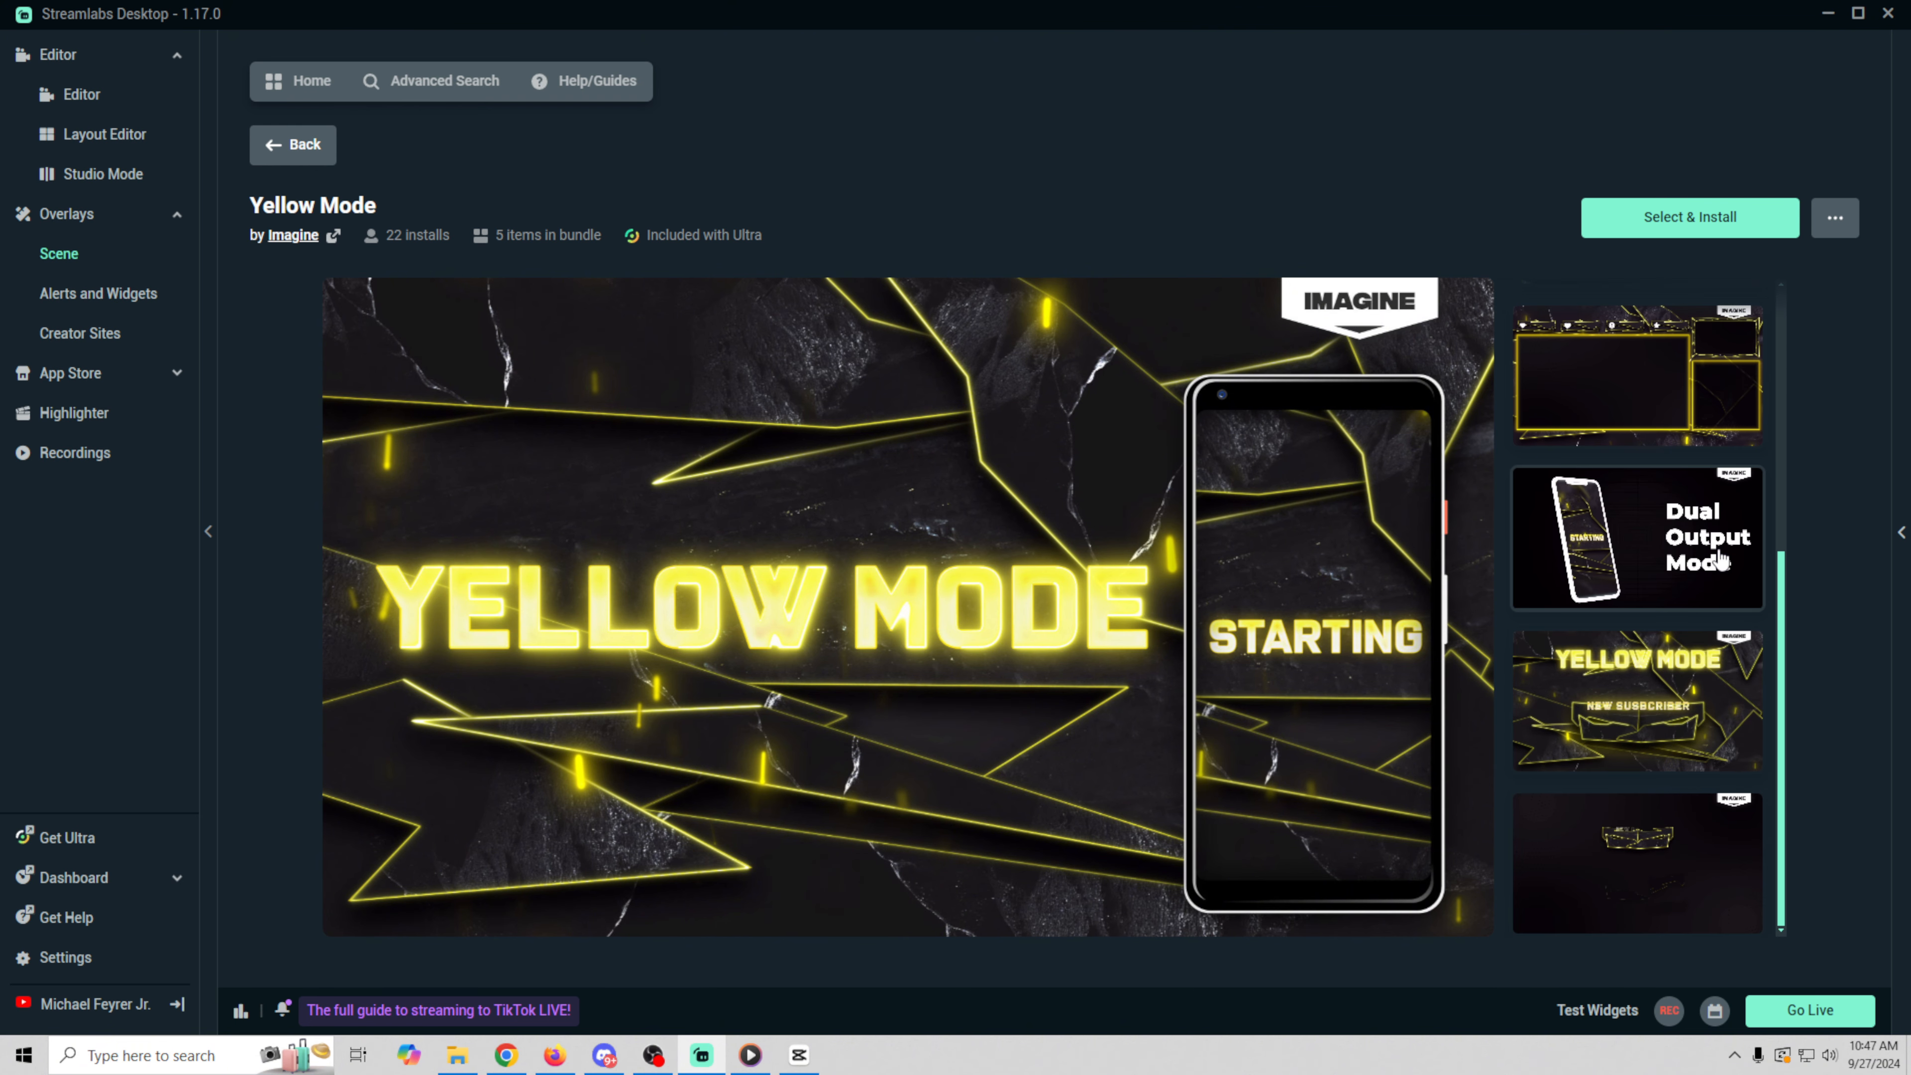
scroll(1576, 602, up, 5)
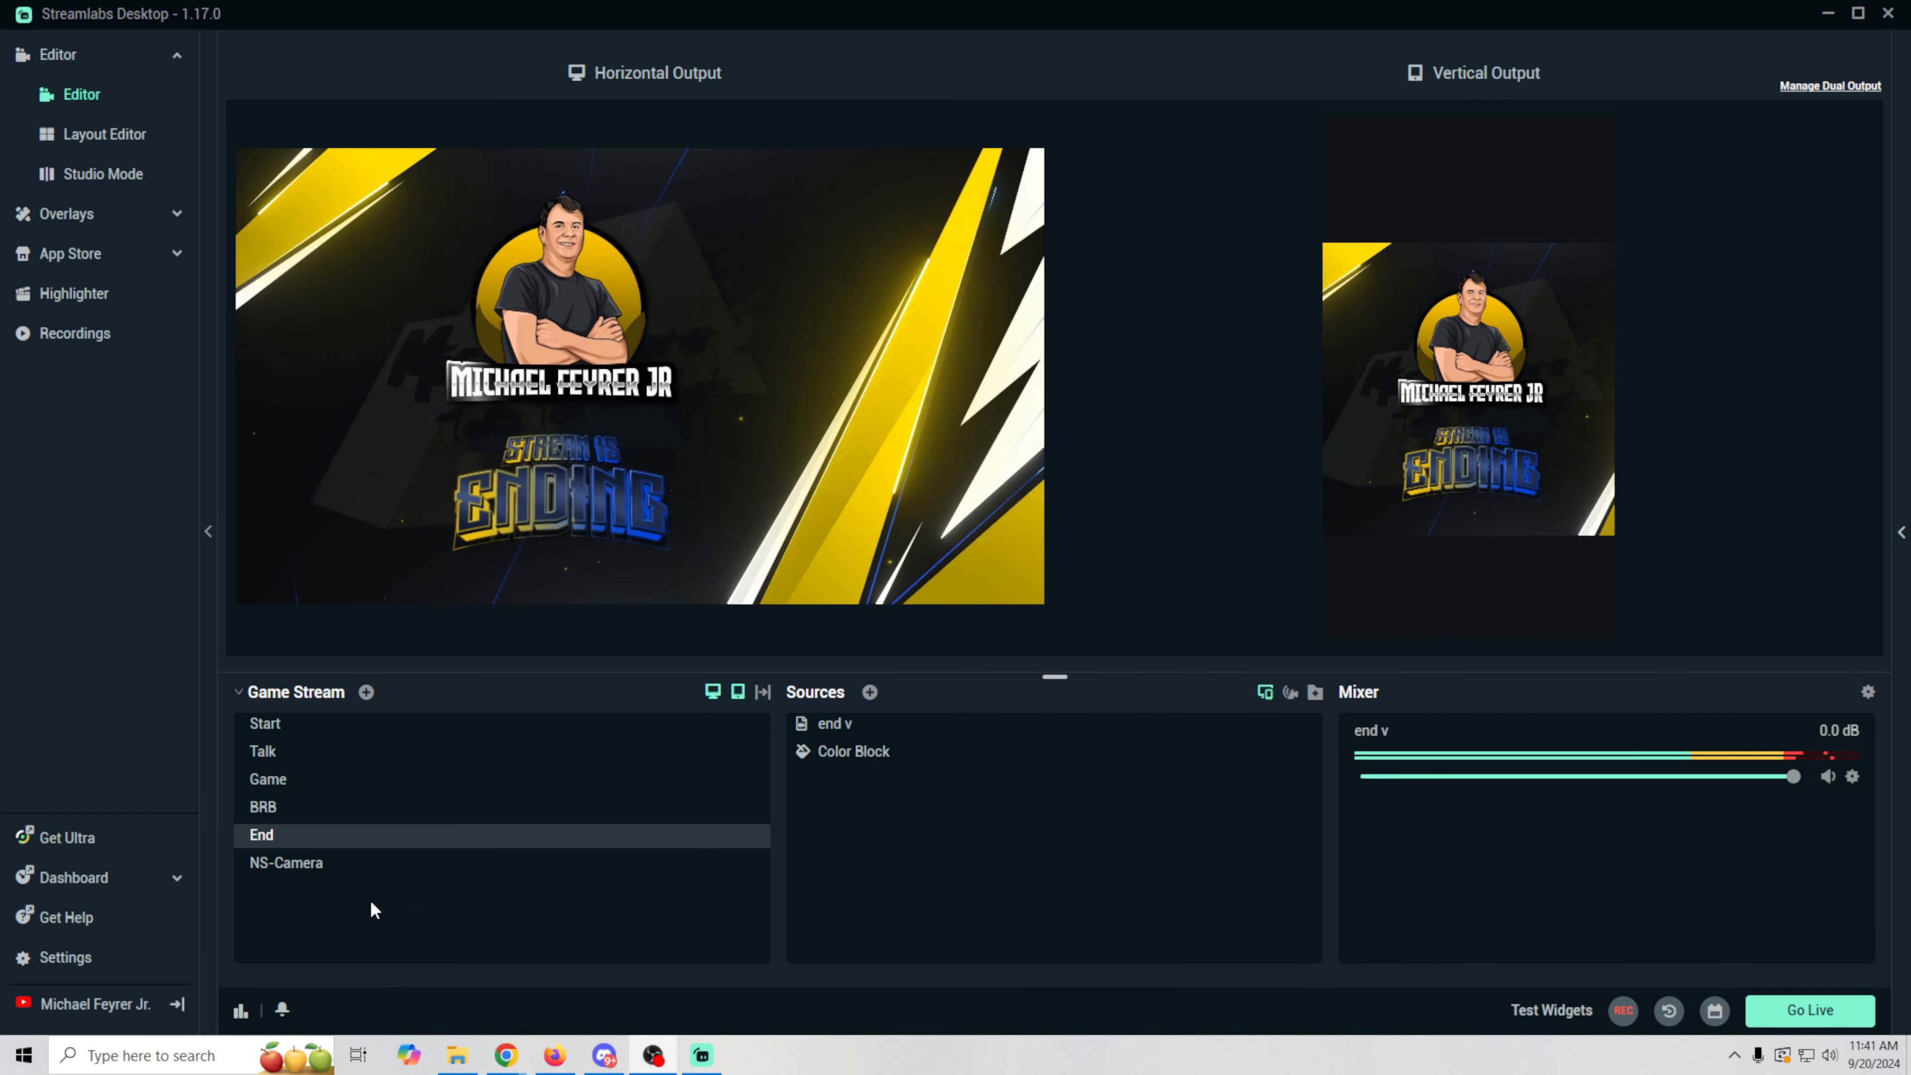
- Set the output mode to Advanced and the streaming encoder to NVIDIA NVENC H.264
click(66, 958)
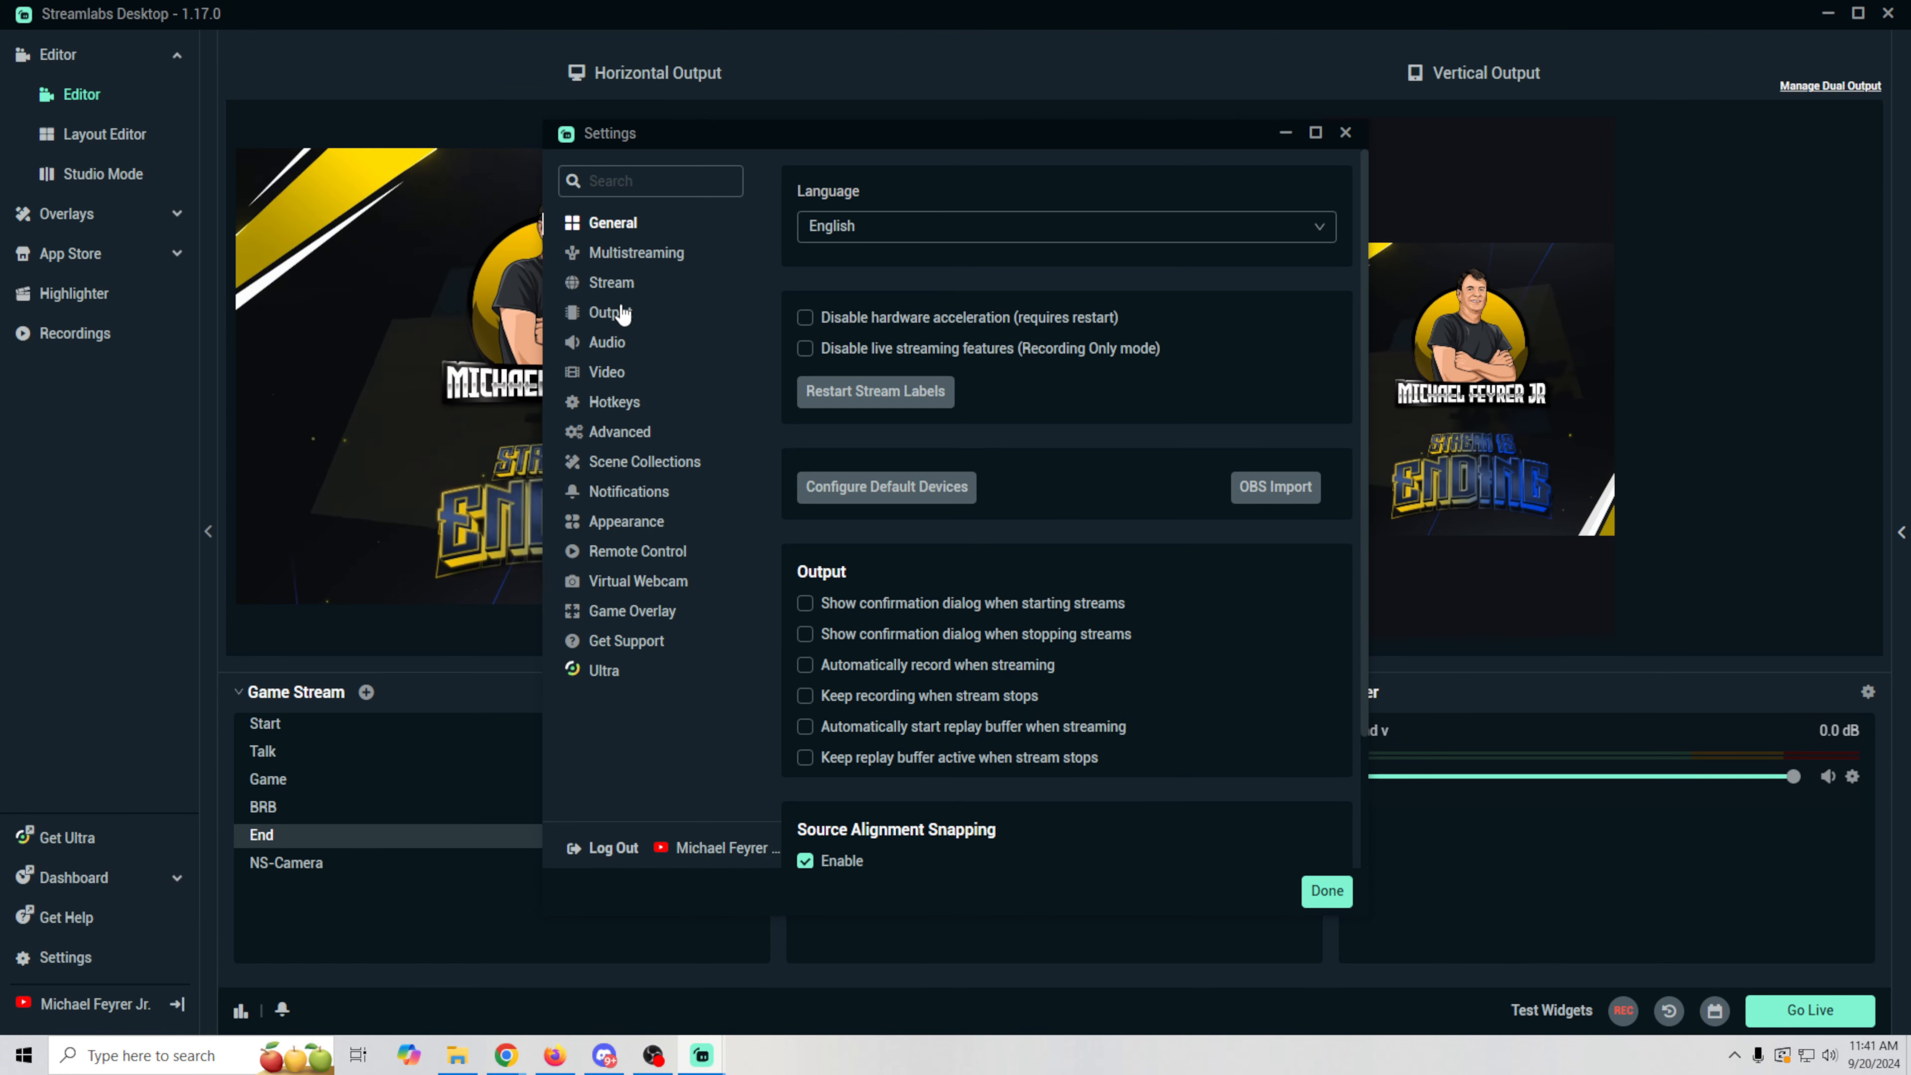
click(621, 315)
click(1143, 226)
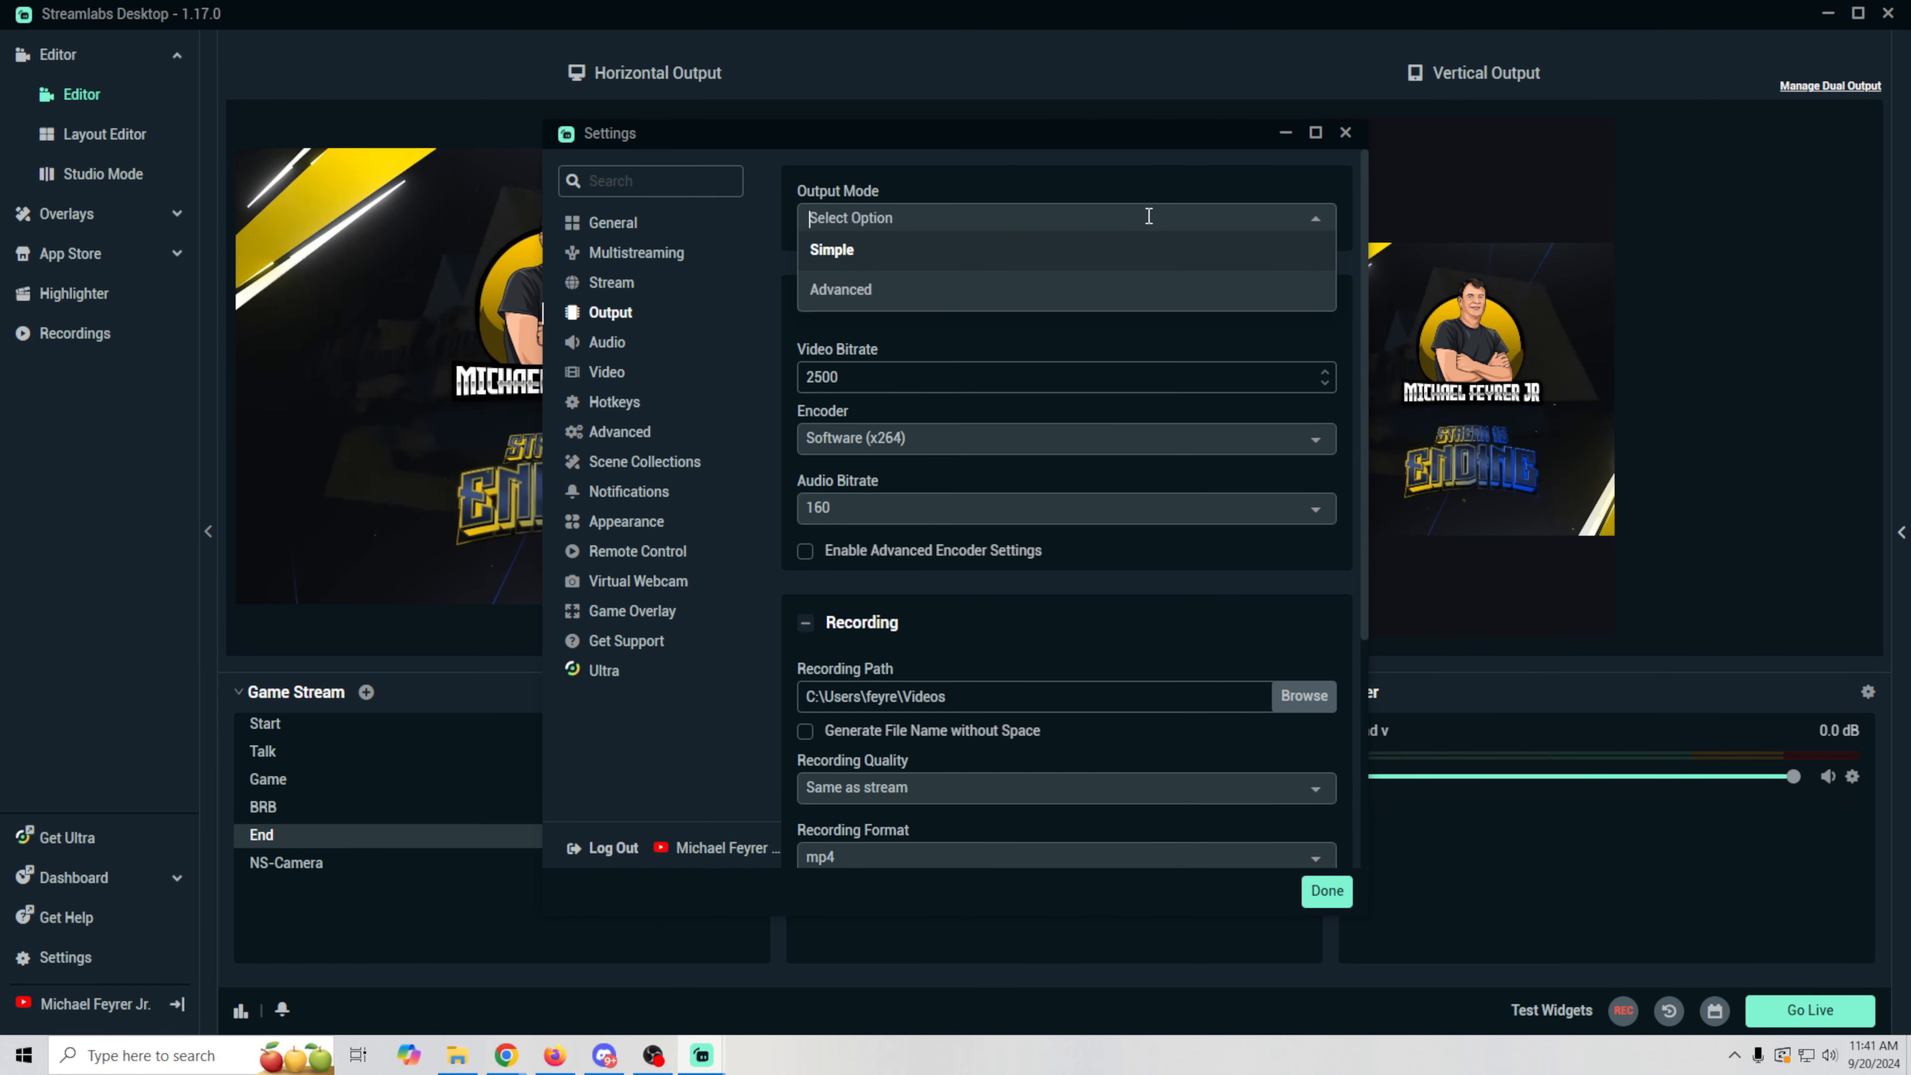
click(954, 304)
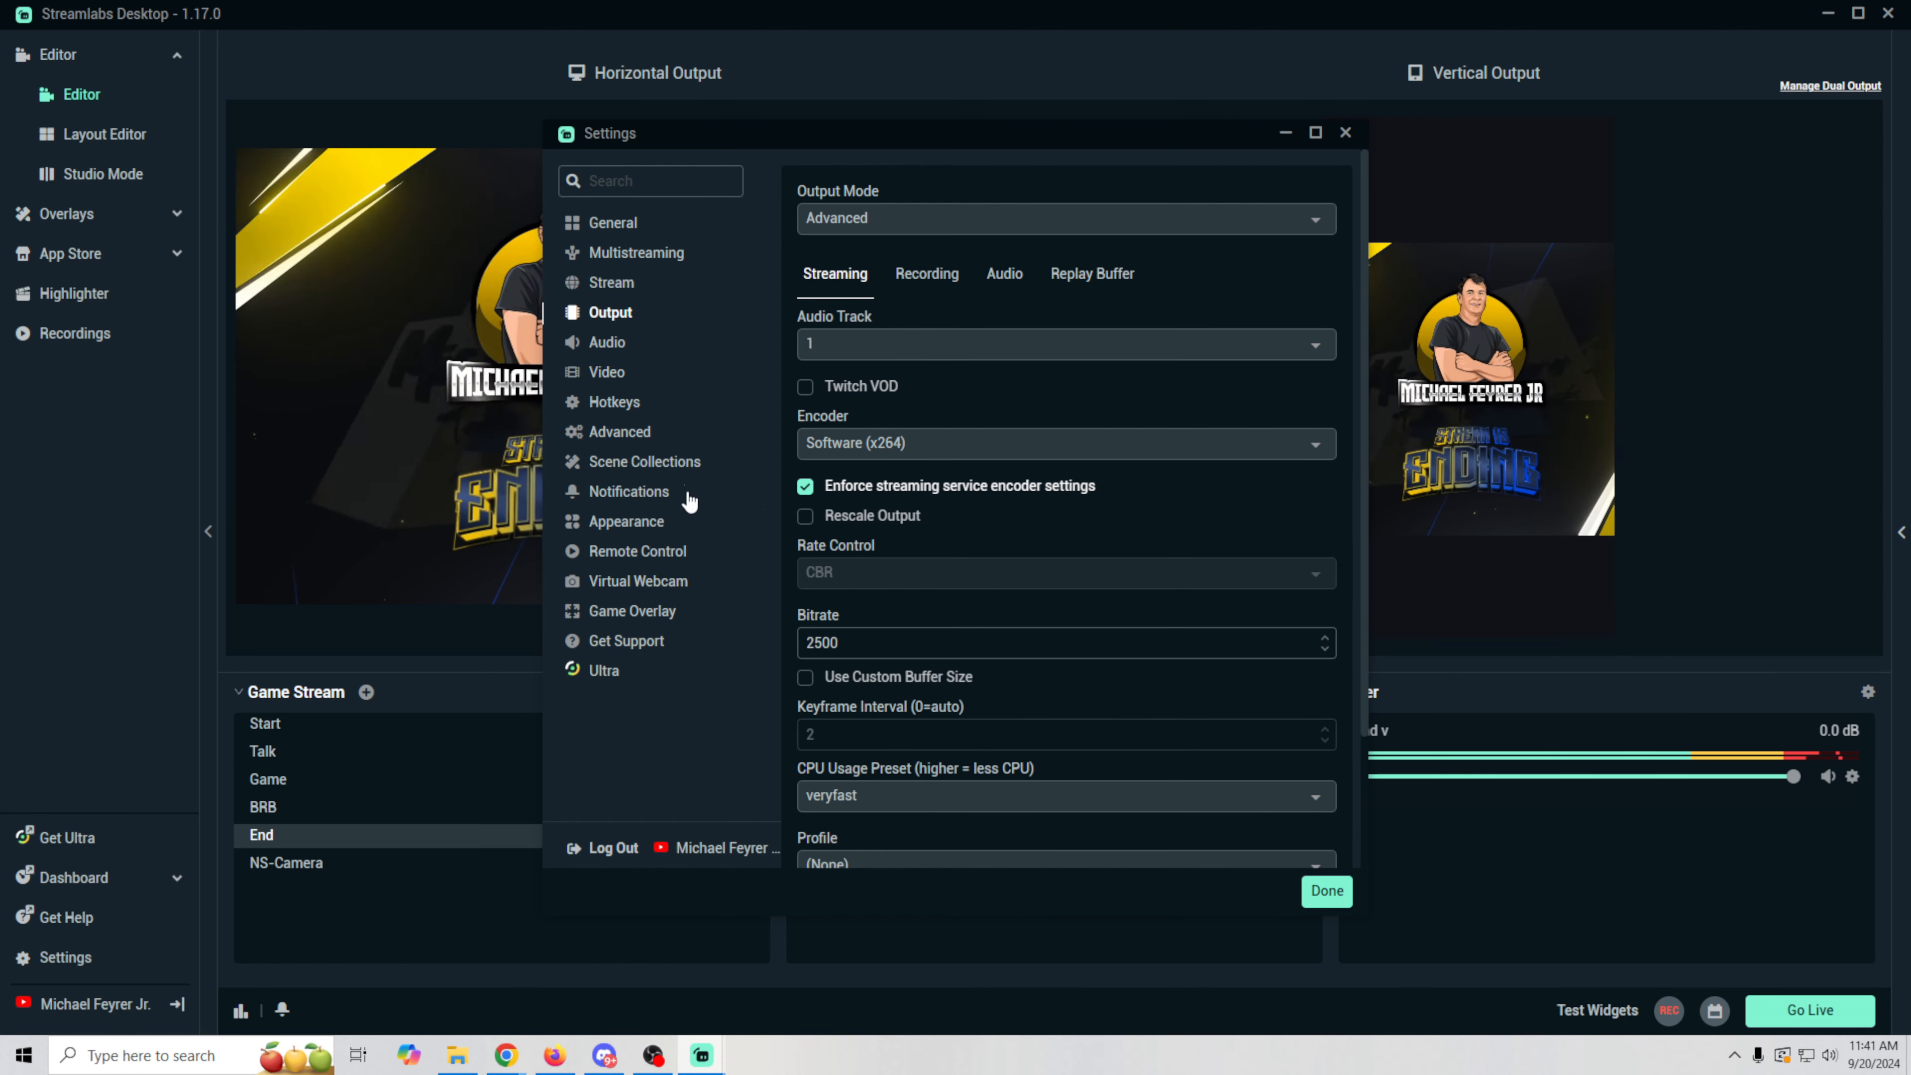
click(1307, 456)
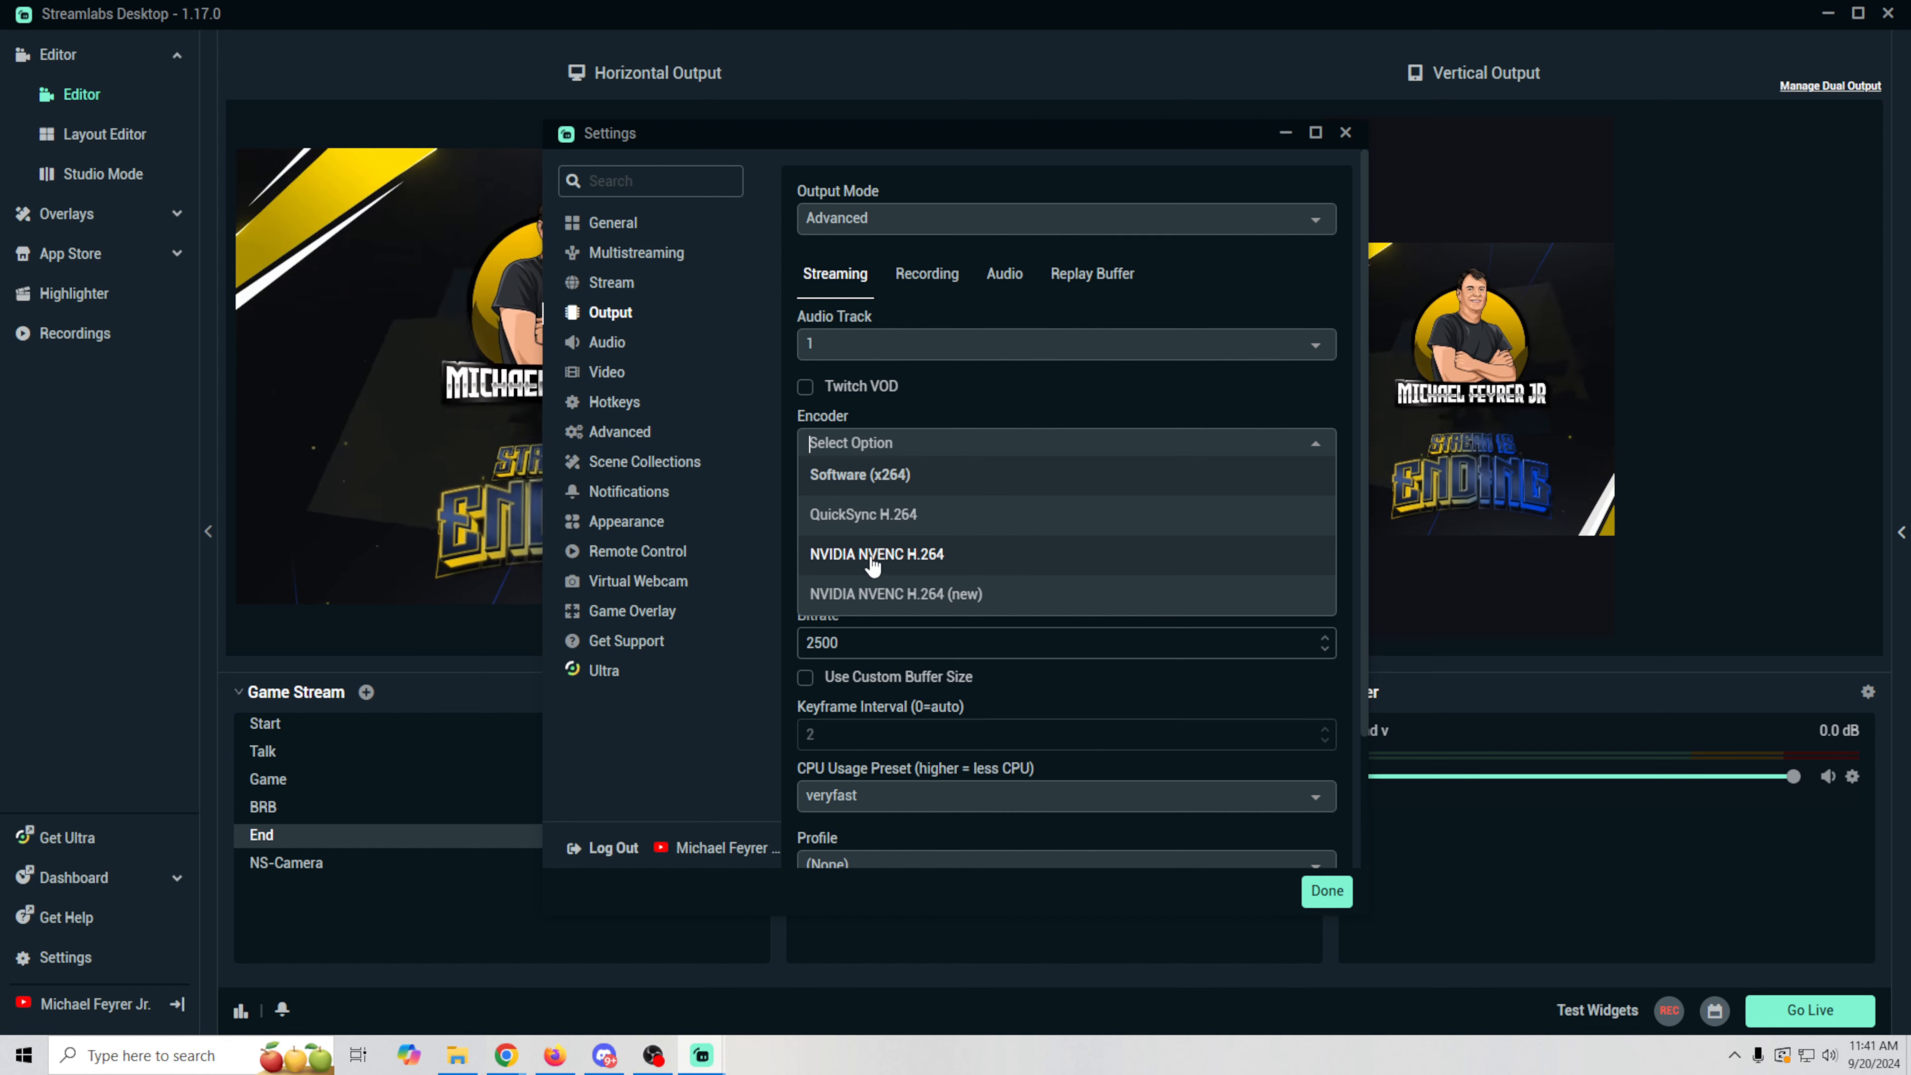
click(851, 557)
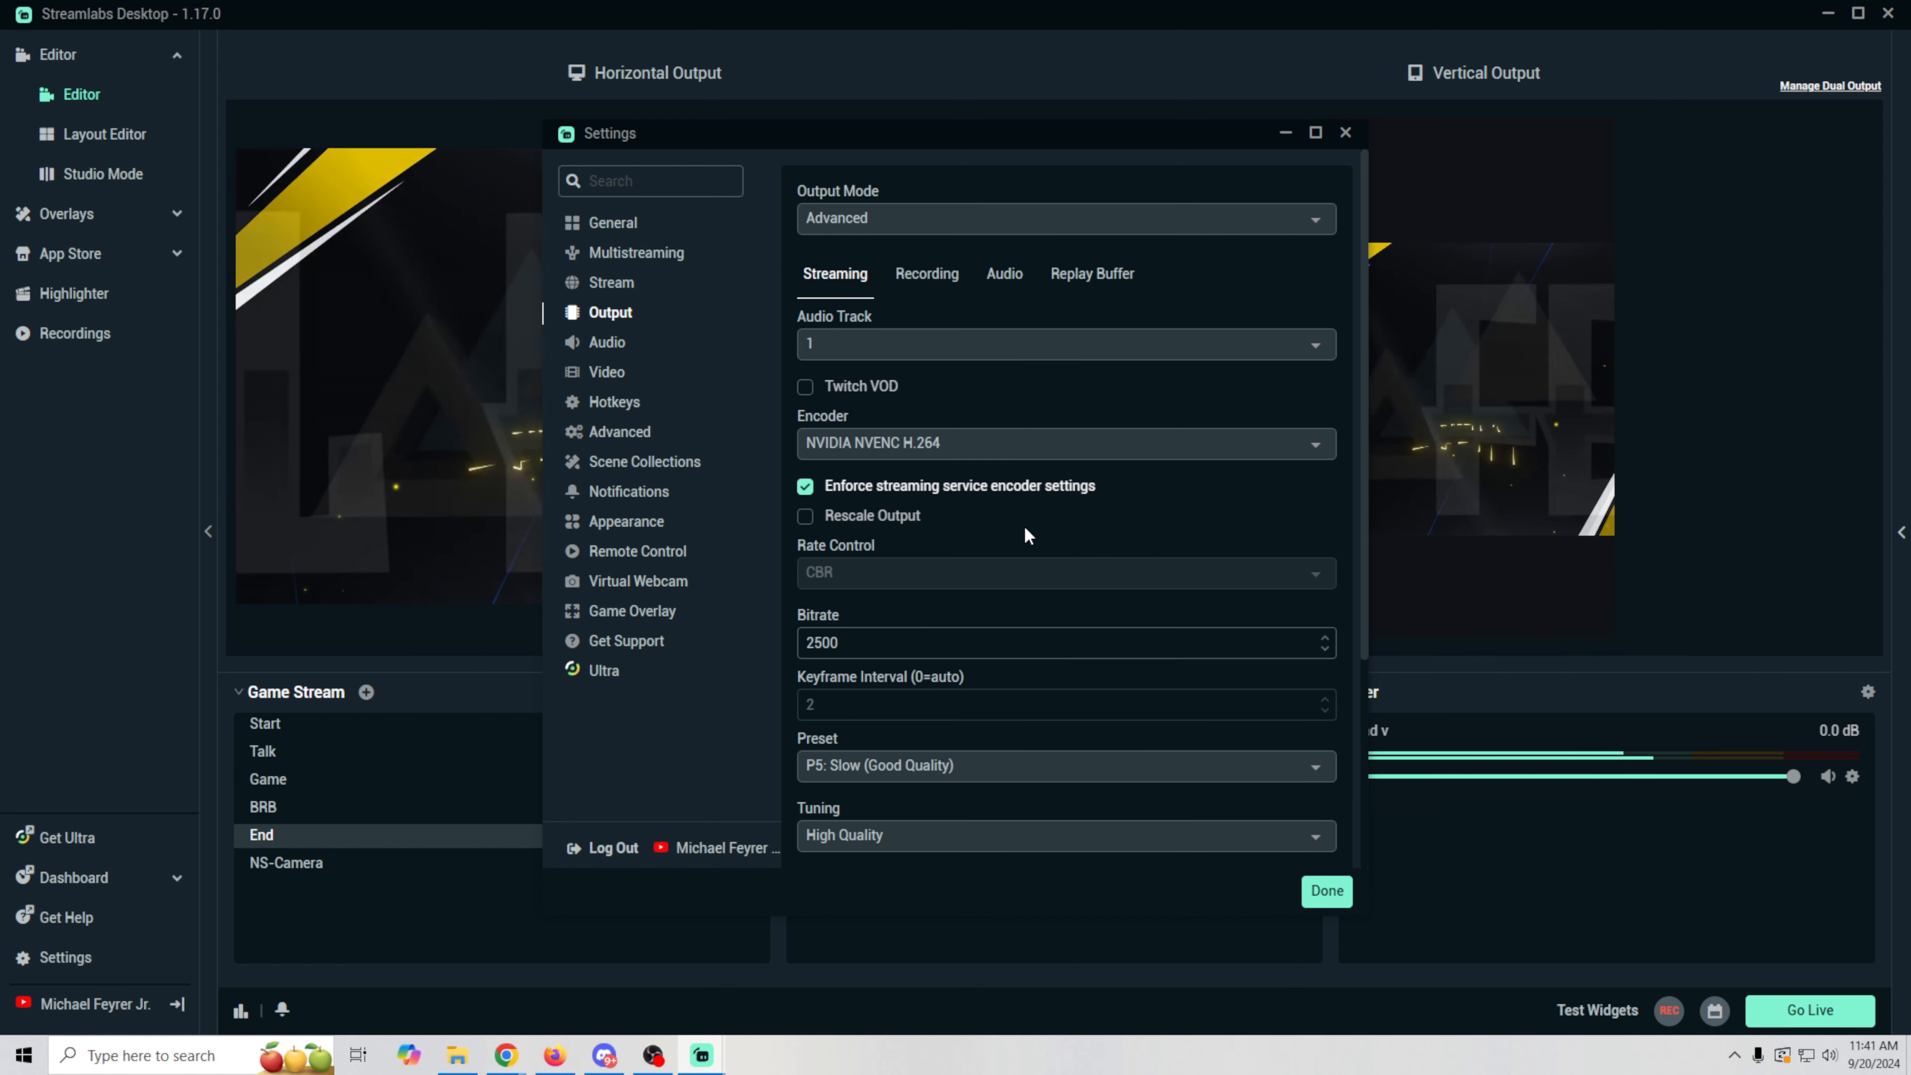
- Set the streaming bitrate to 6000 and check the remaining encoder settings
scroll(1024, 536, down, 1)
double_click(946, 545)
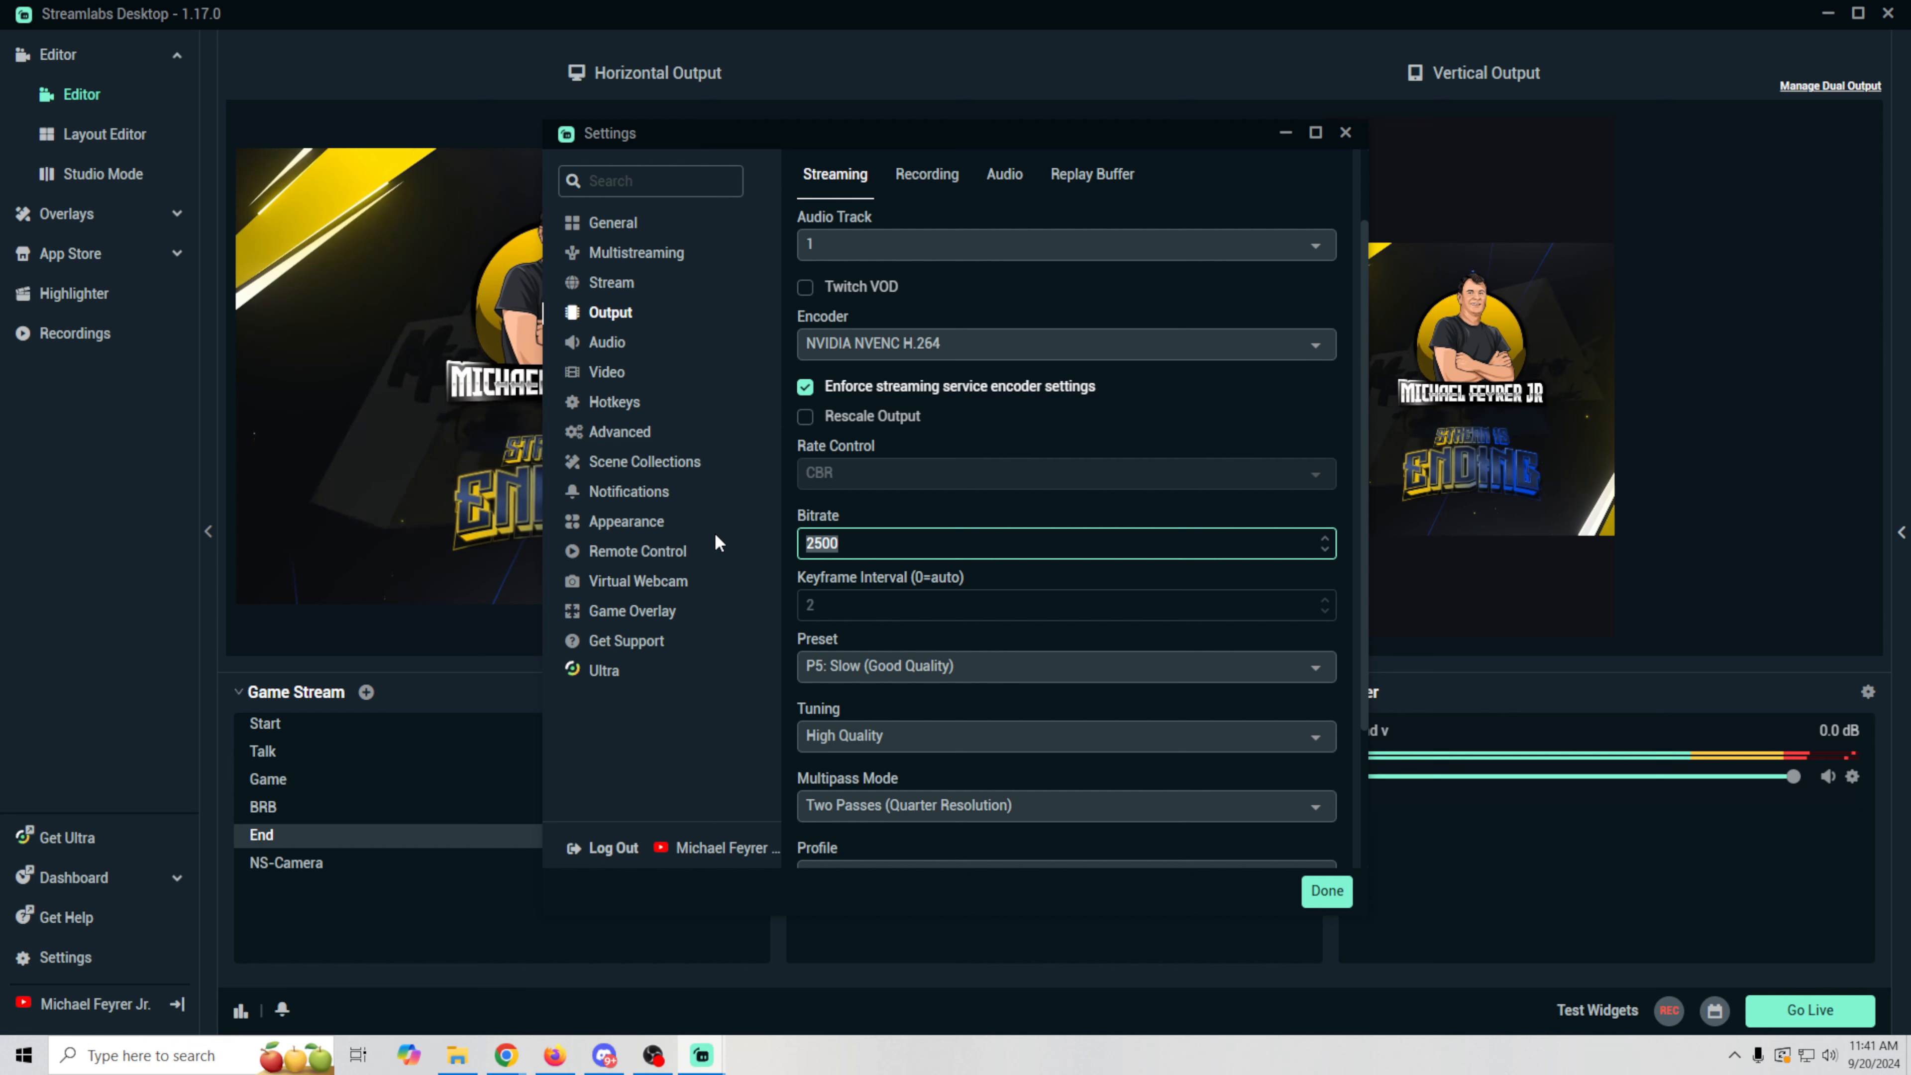
text(6000)
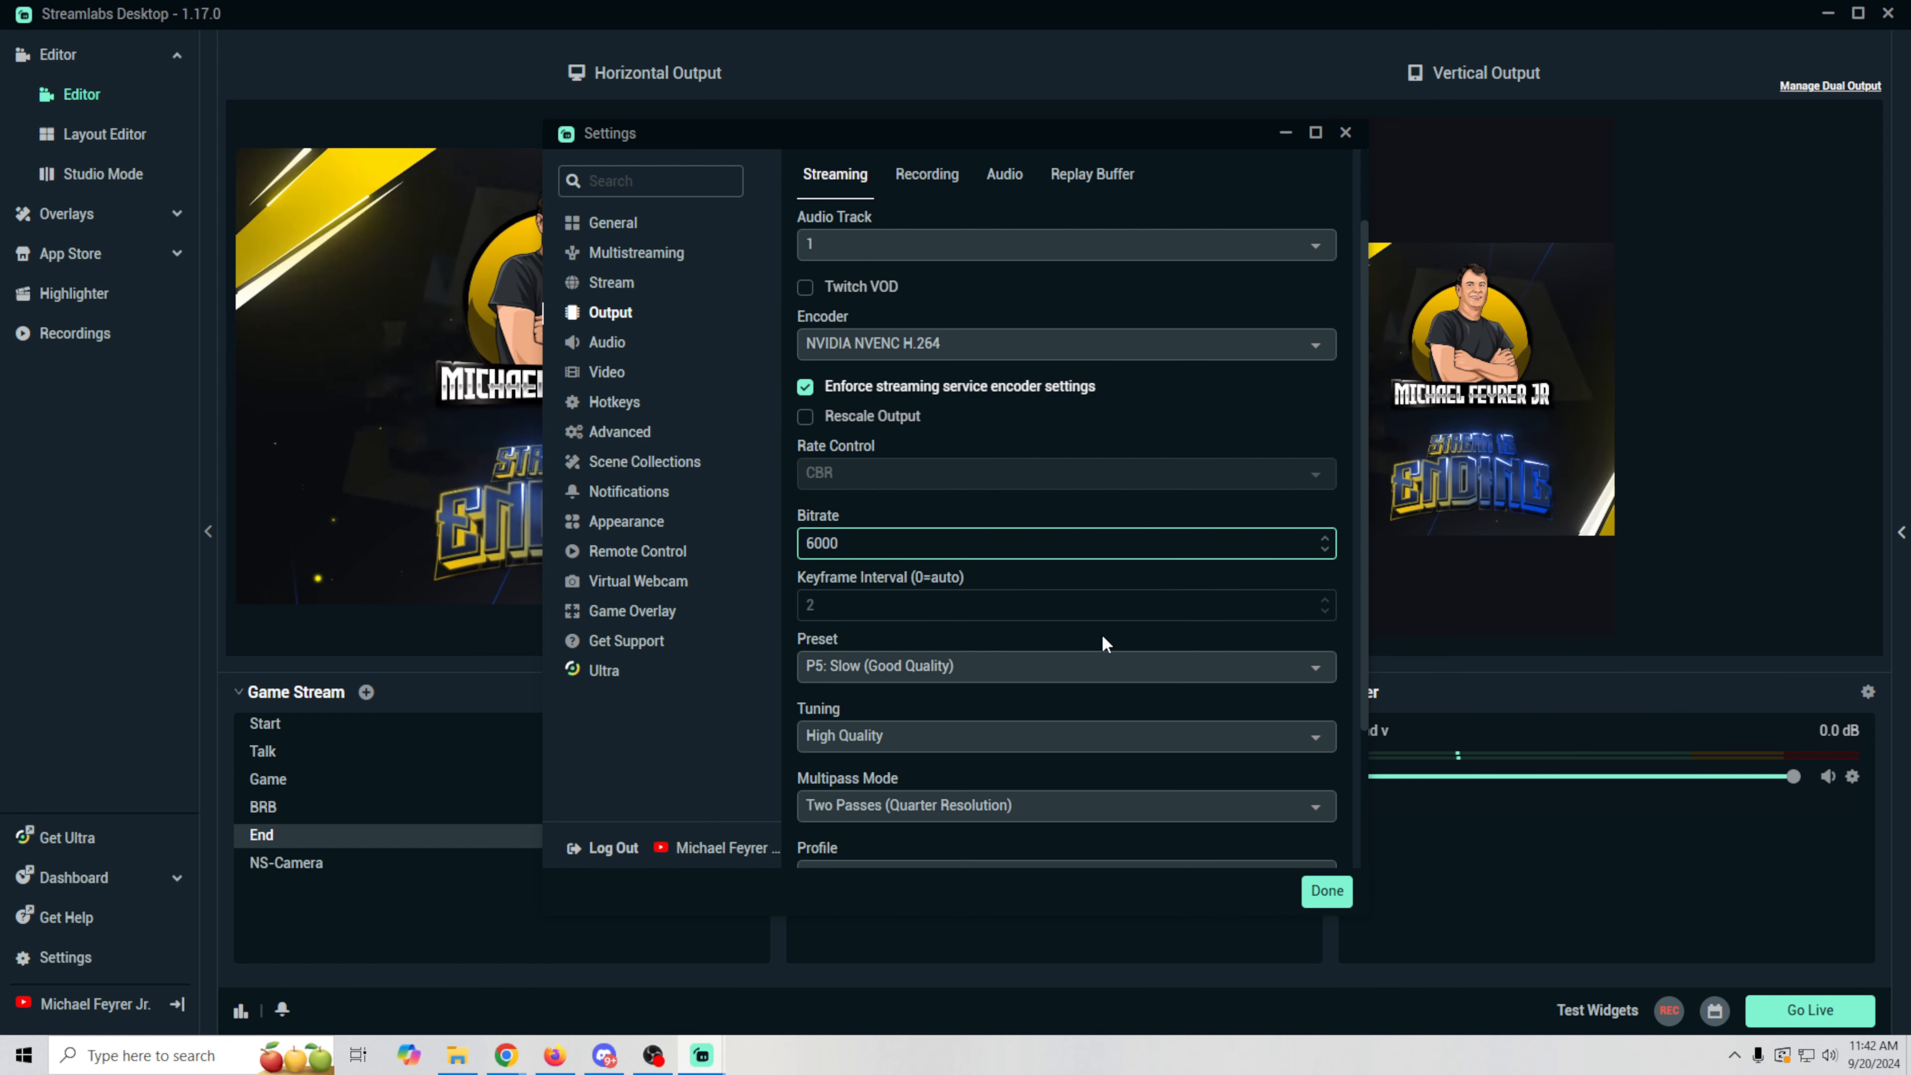
scroll(1103, 641, down, 2)
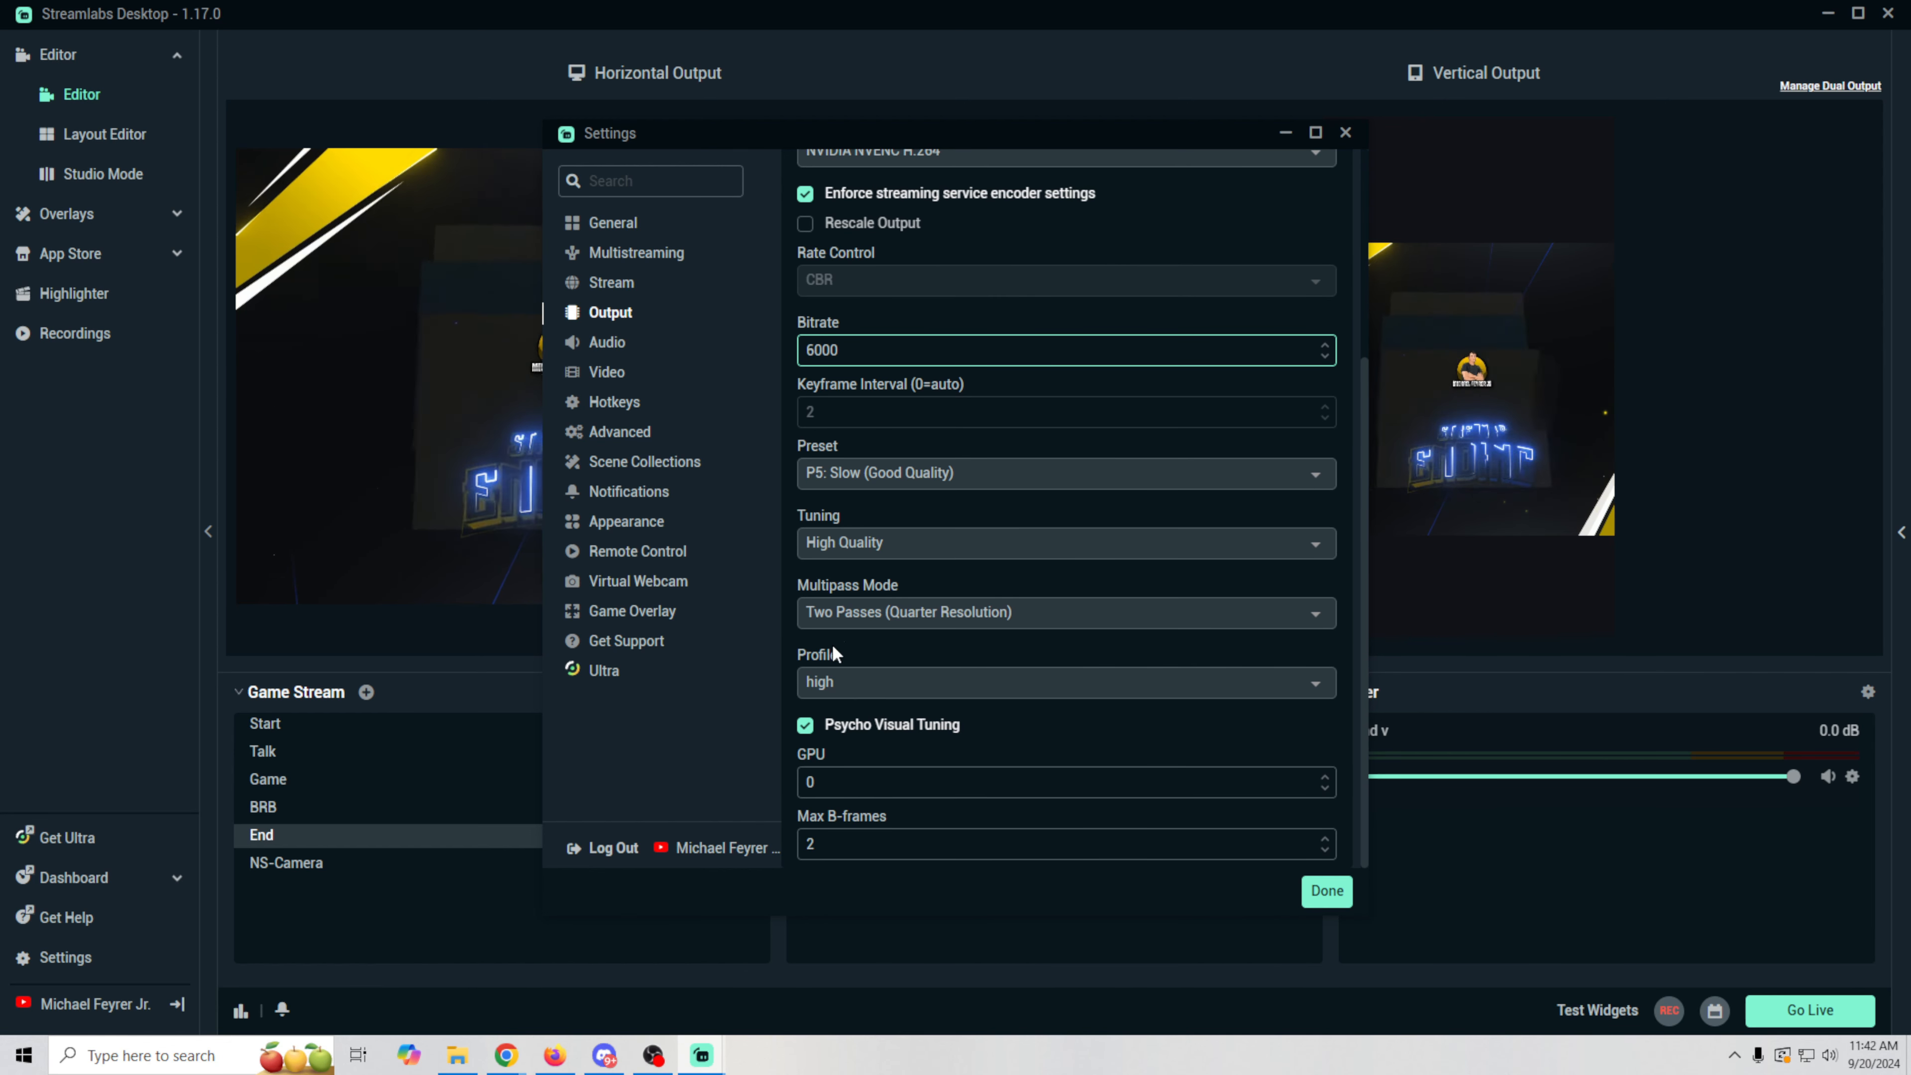
- Review the audio and video settings and the list of available stream destinations
click(610, 343)
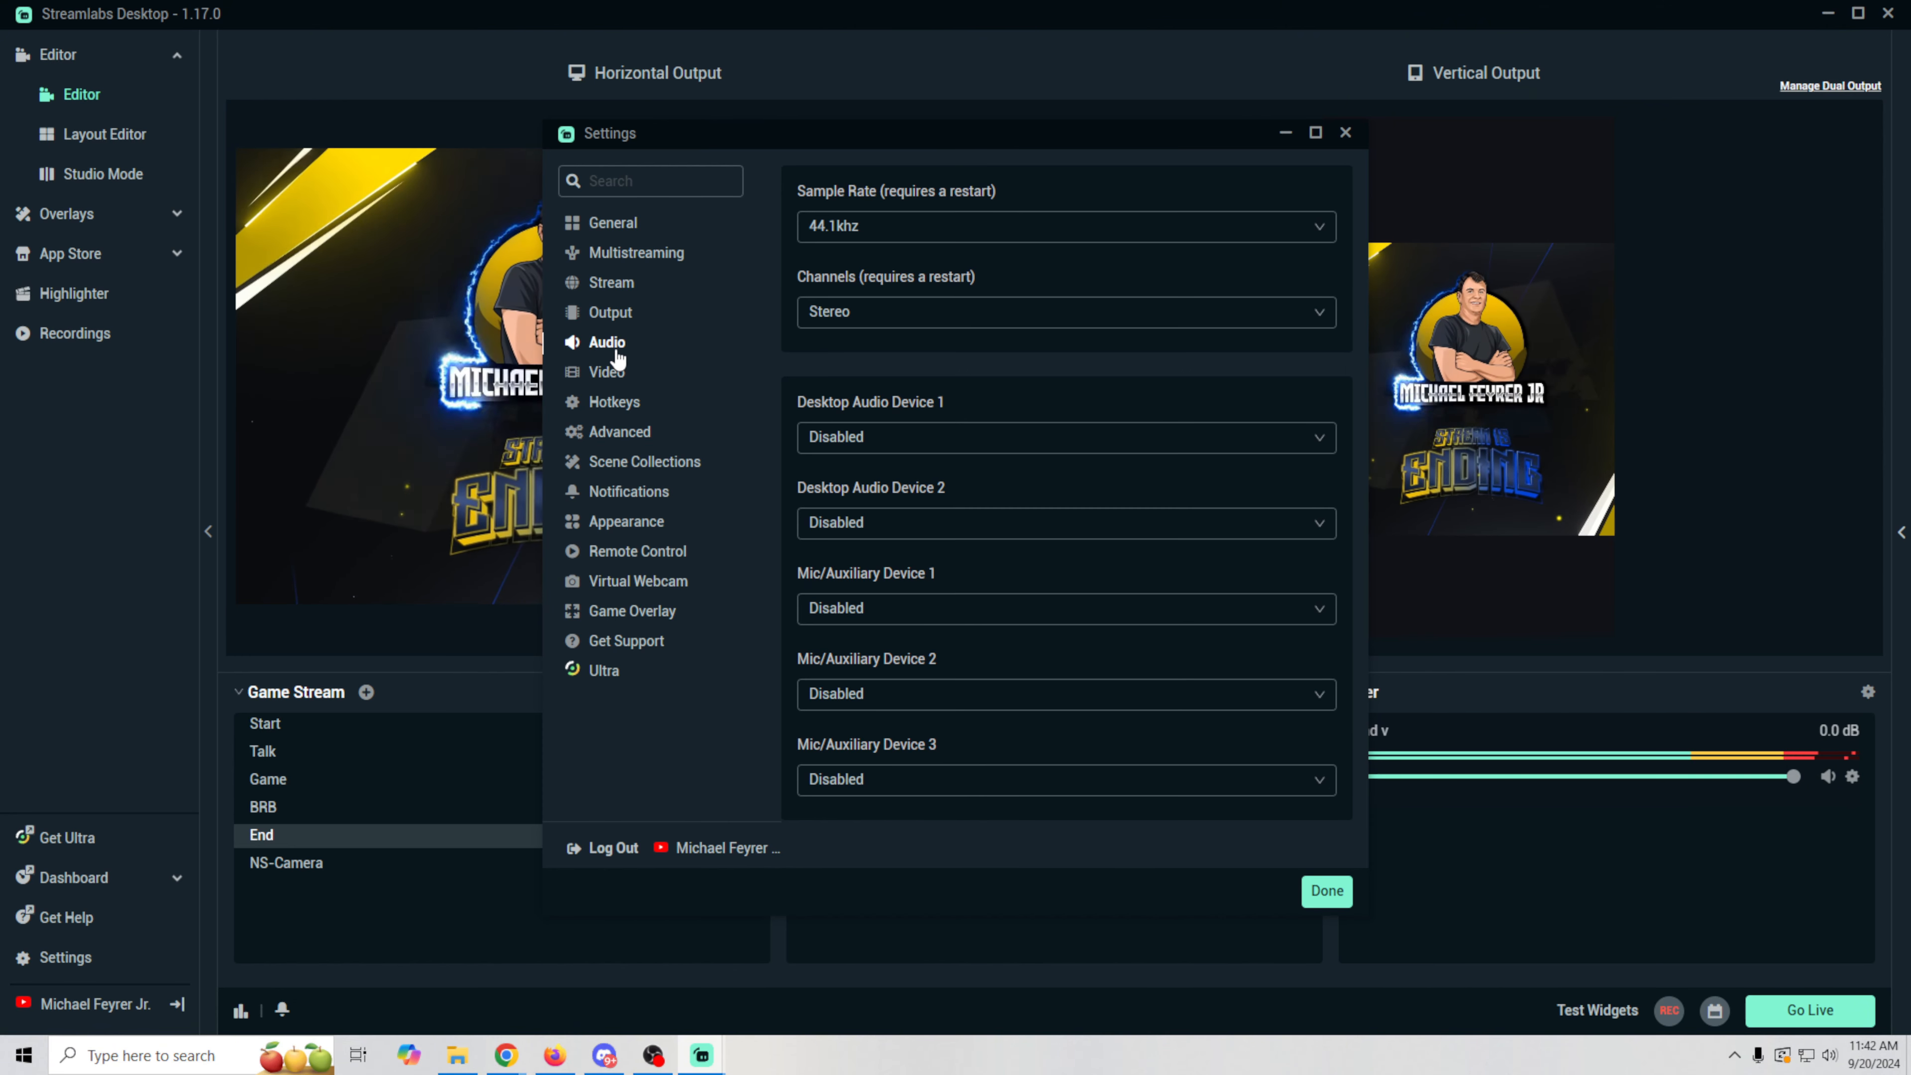
click(614, 375)
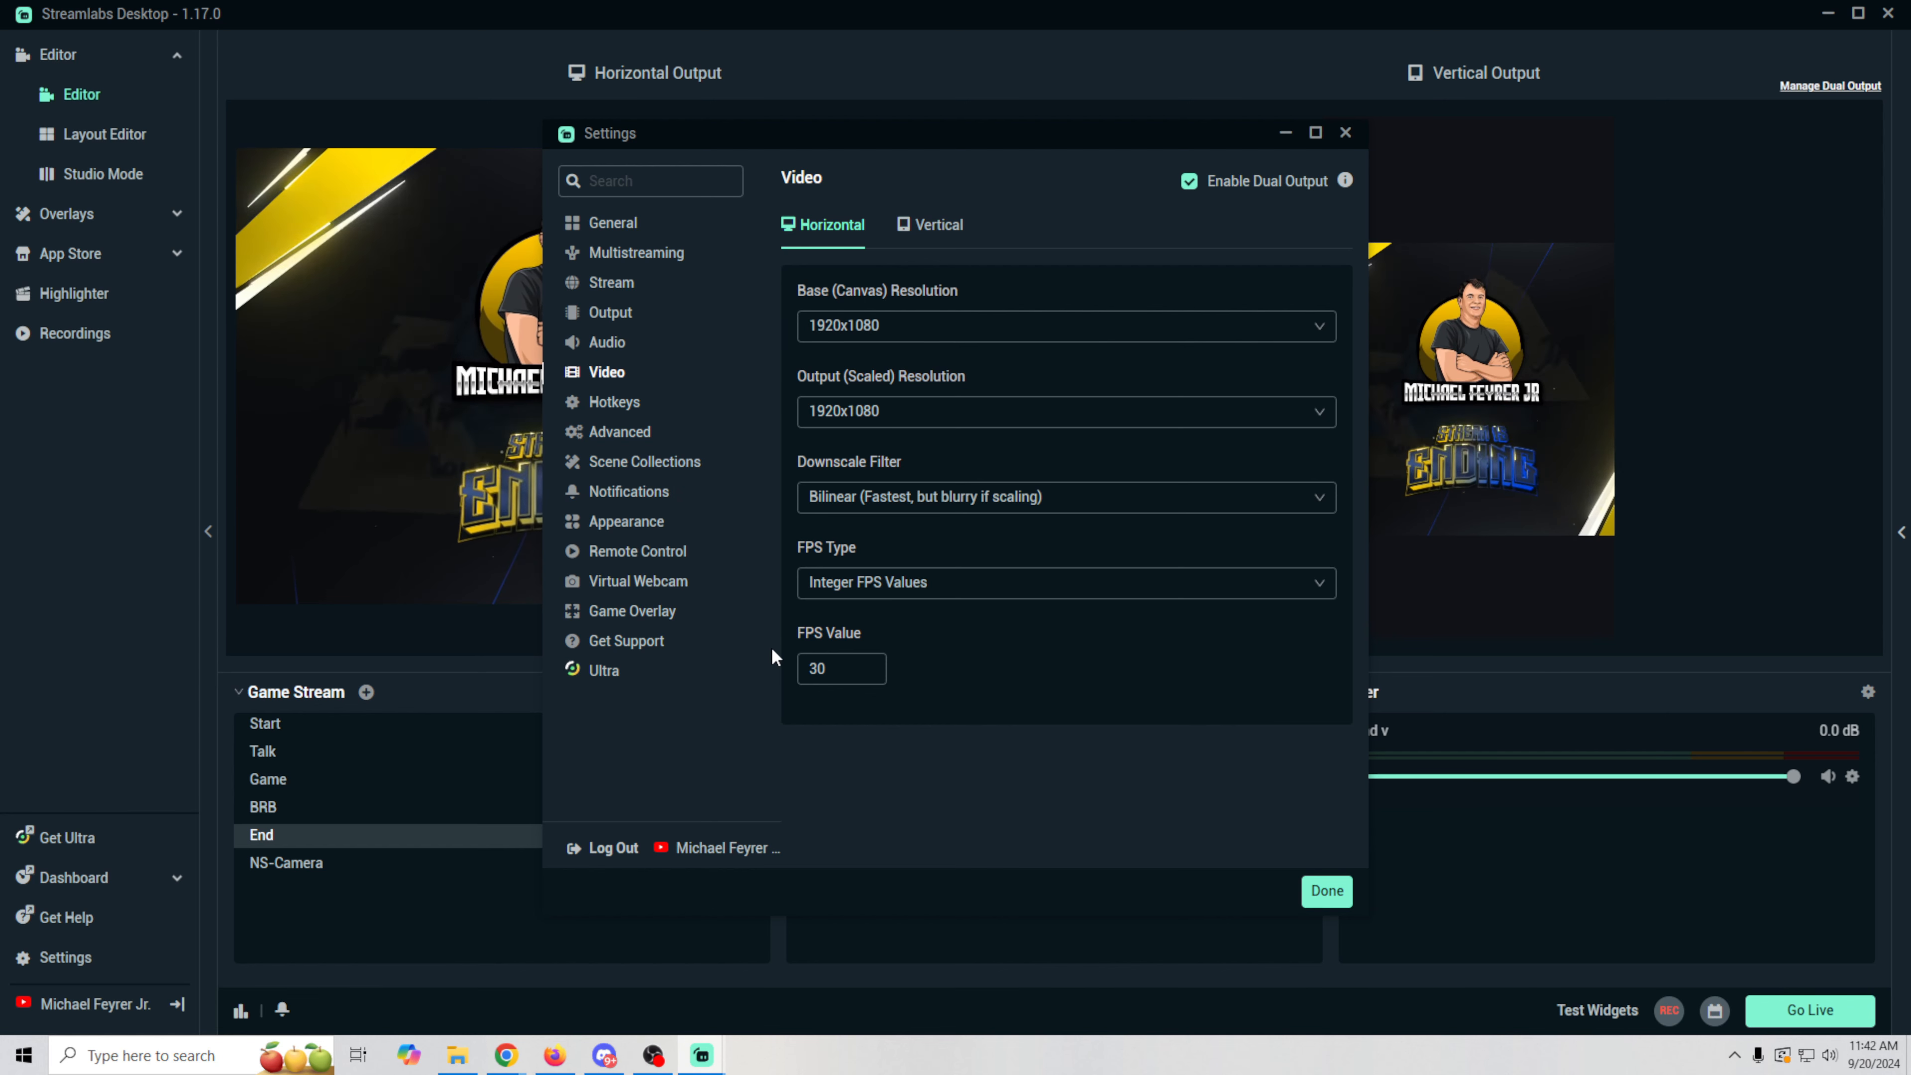
click(615, 285)
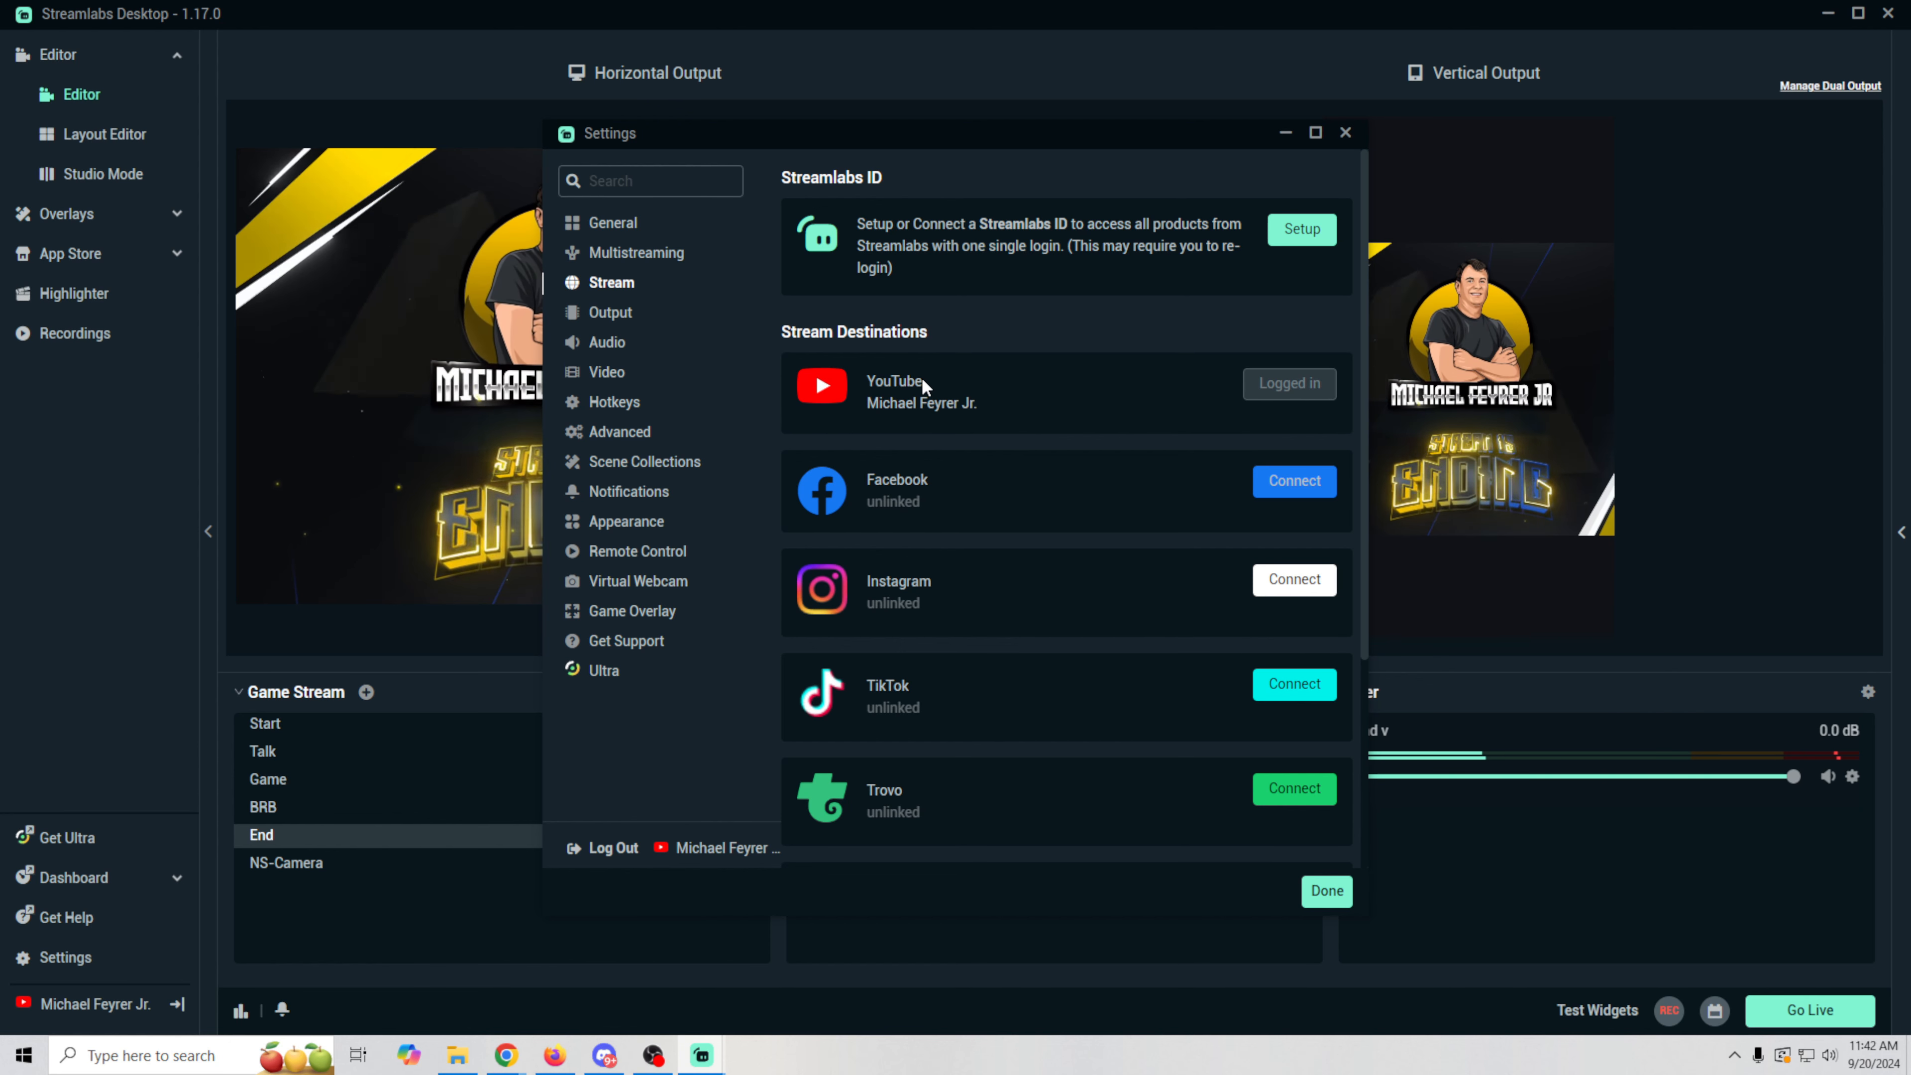
scroll(948, 506, down, 3)
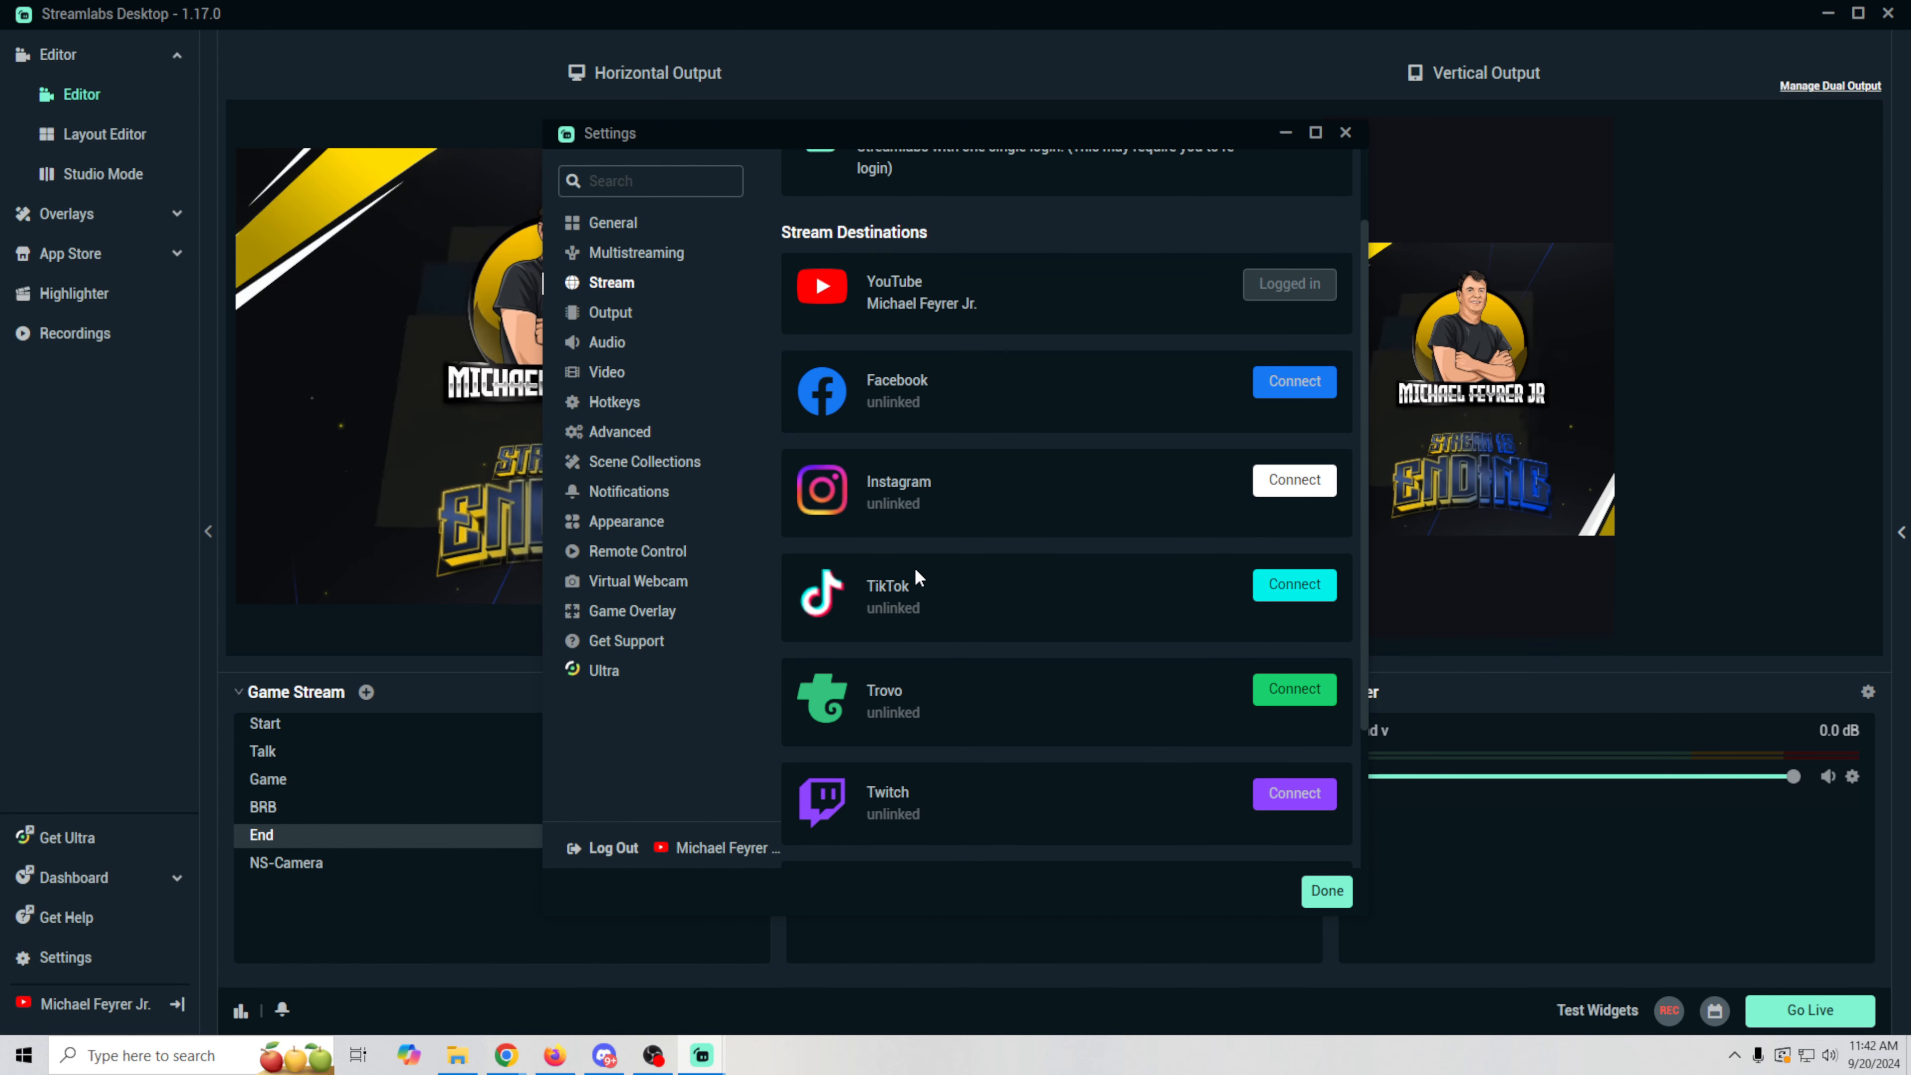
scroll(1068, 617, down, 2)
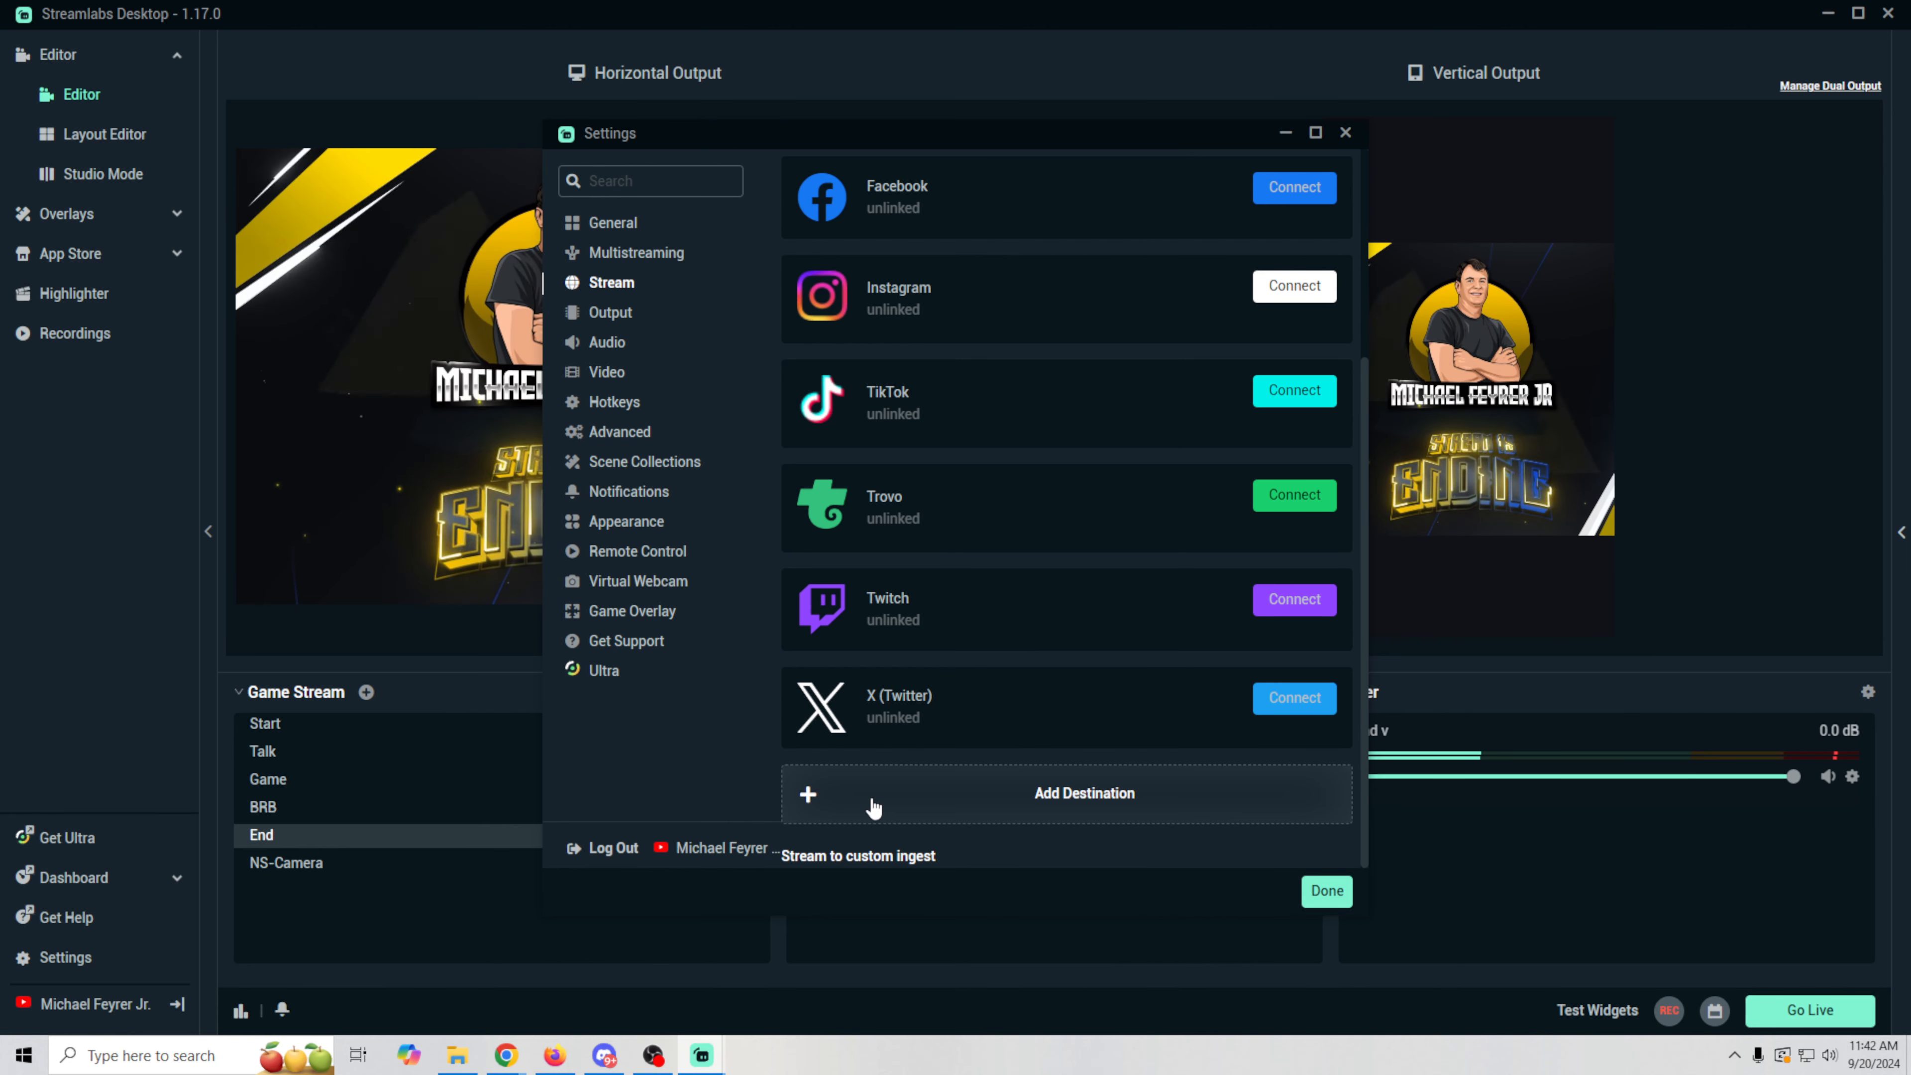
scroll(1054, 684, up, 4)
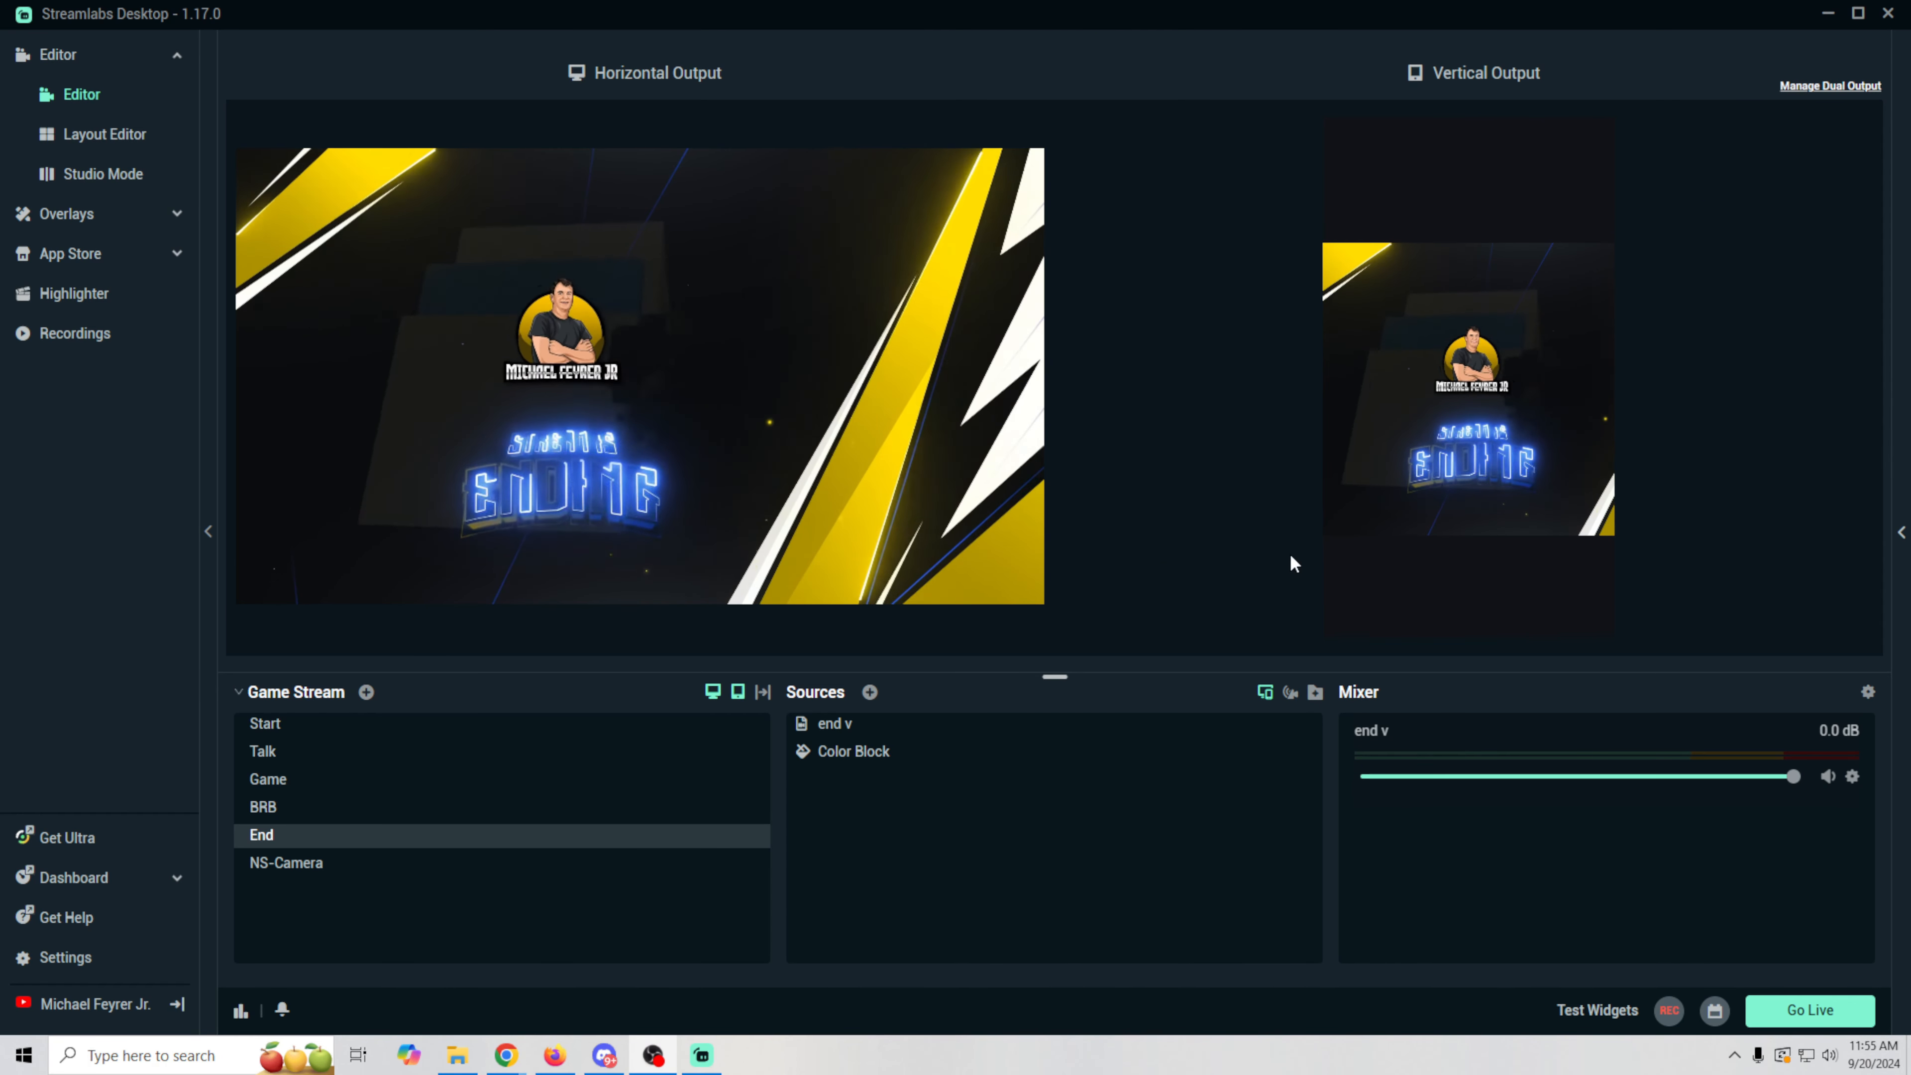
- Check the Other destination option in the Go Live setup, and close the stream settings it leads to
click(1830, 1013)
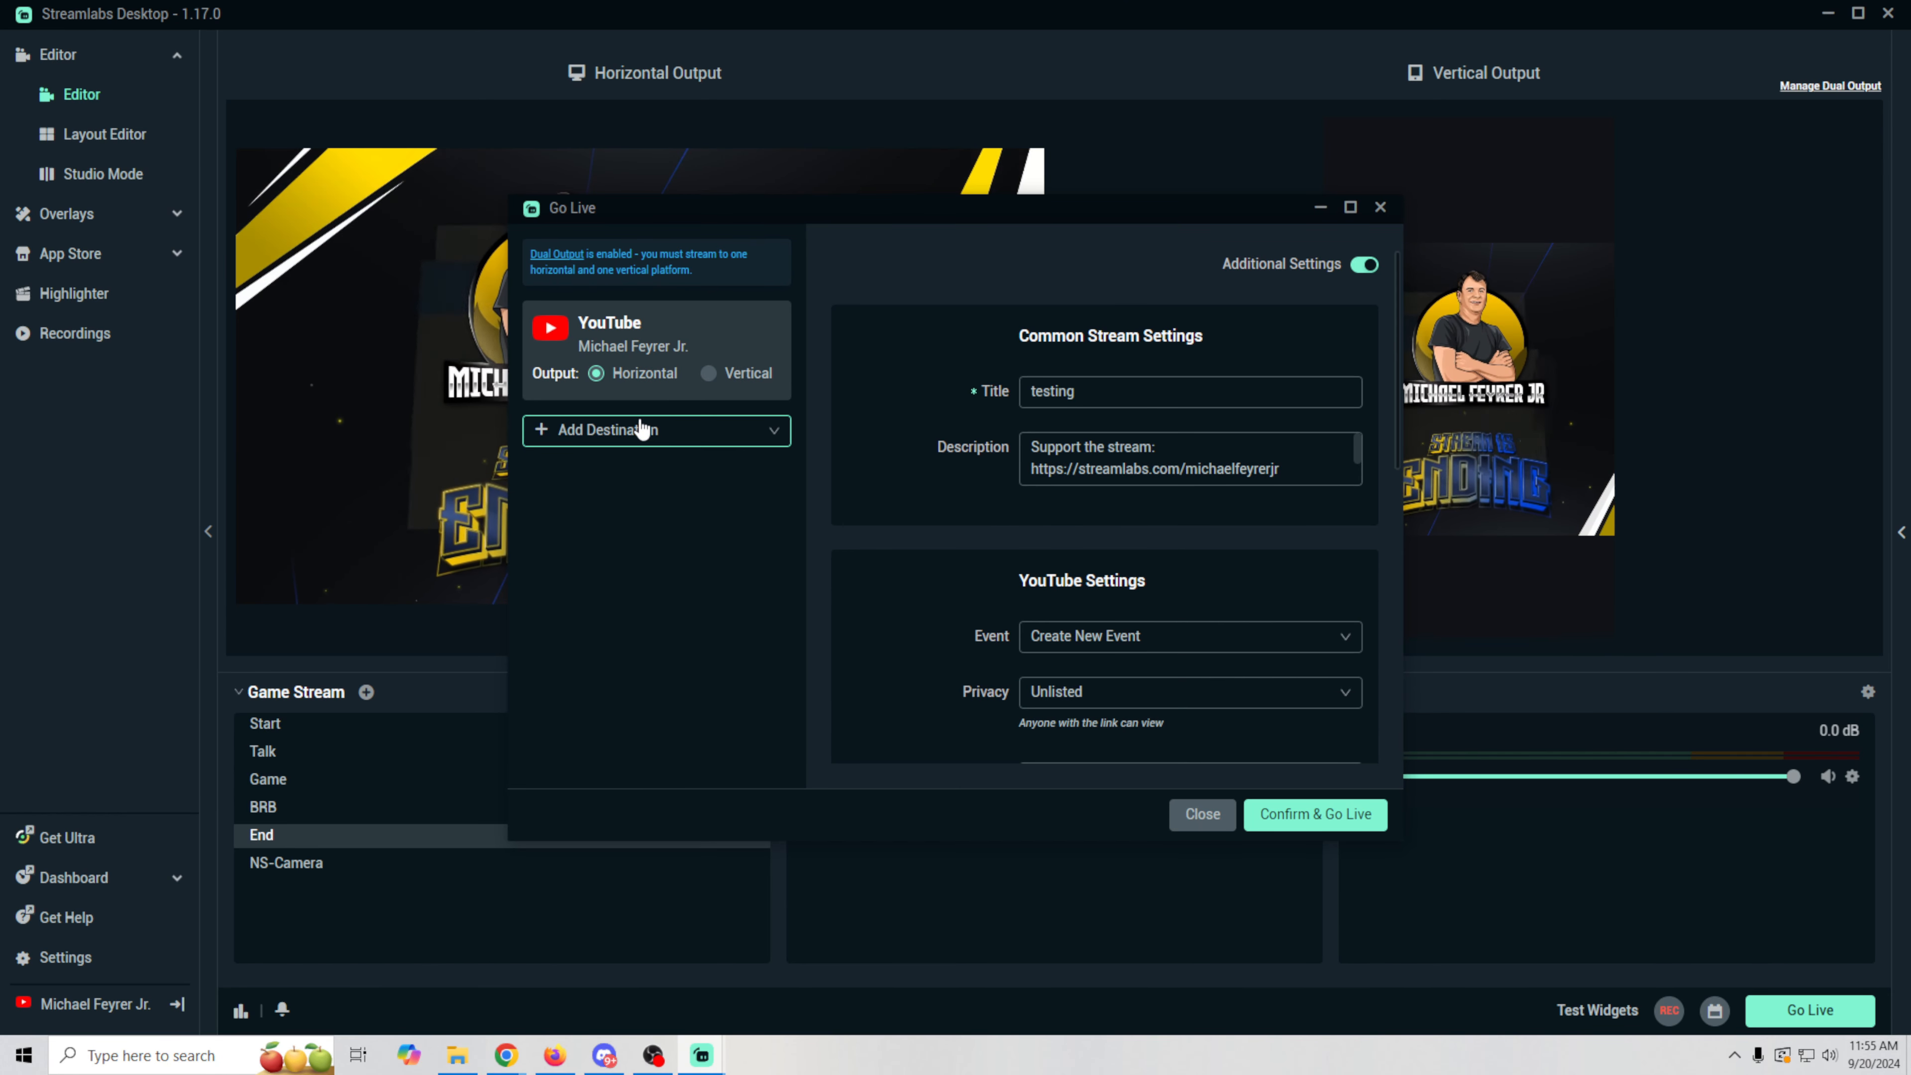
click(587, 430)
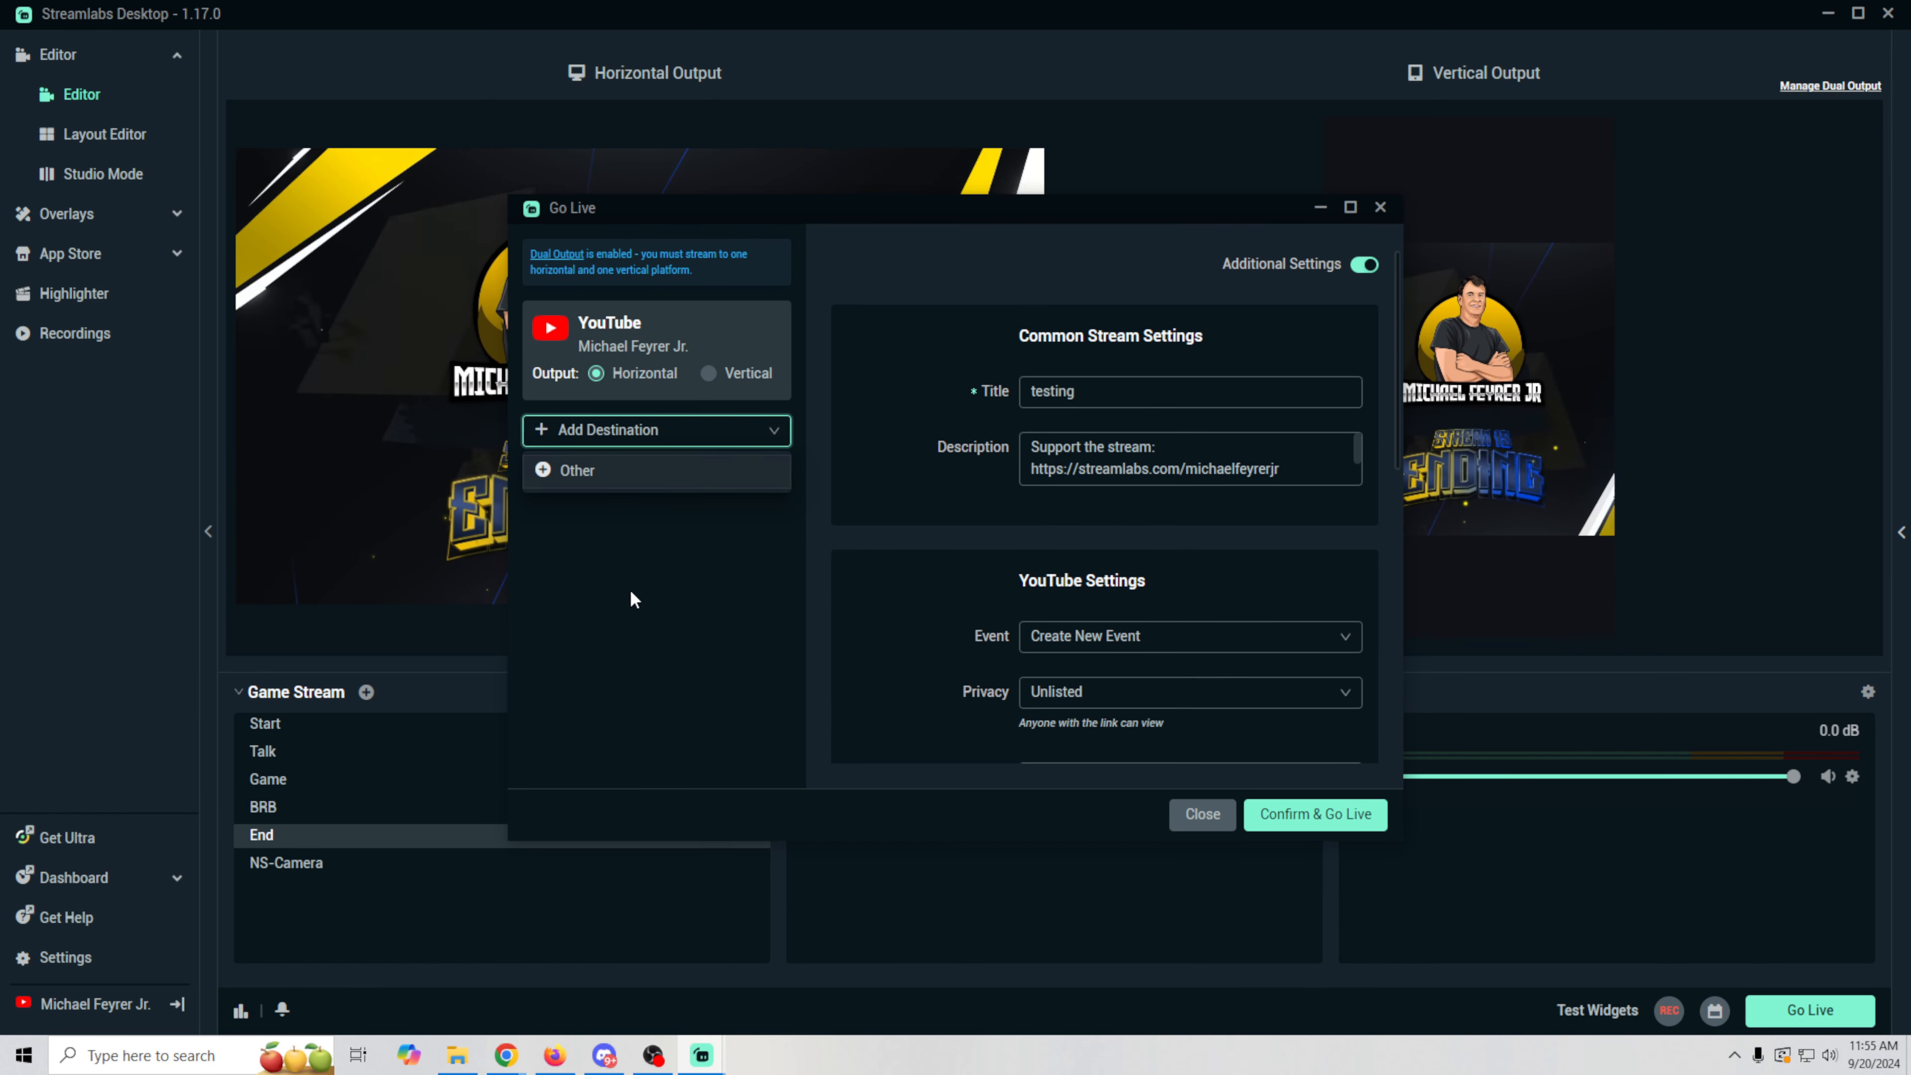
click(545, 473)
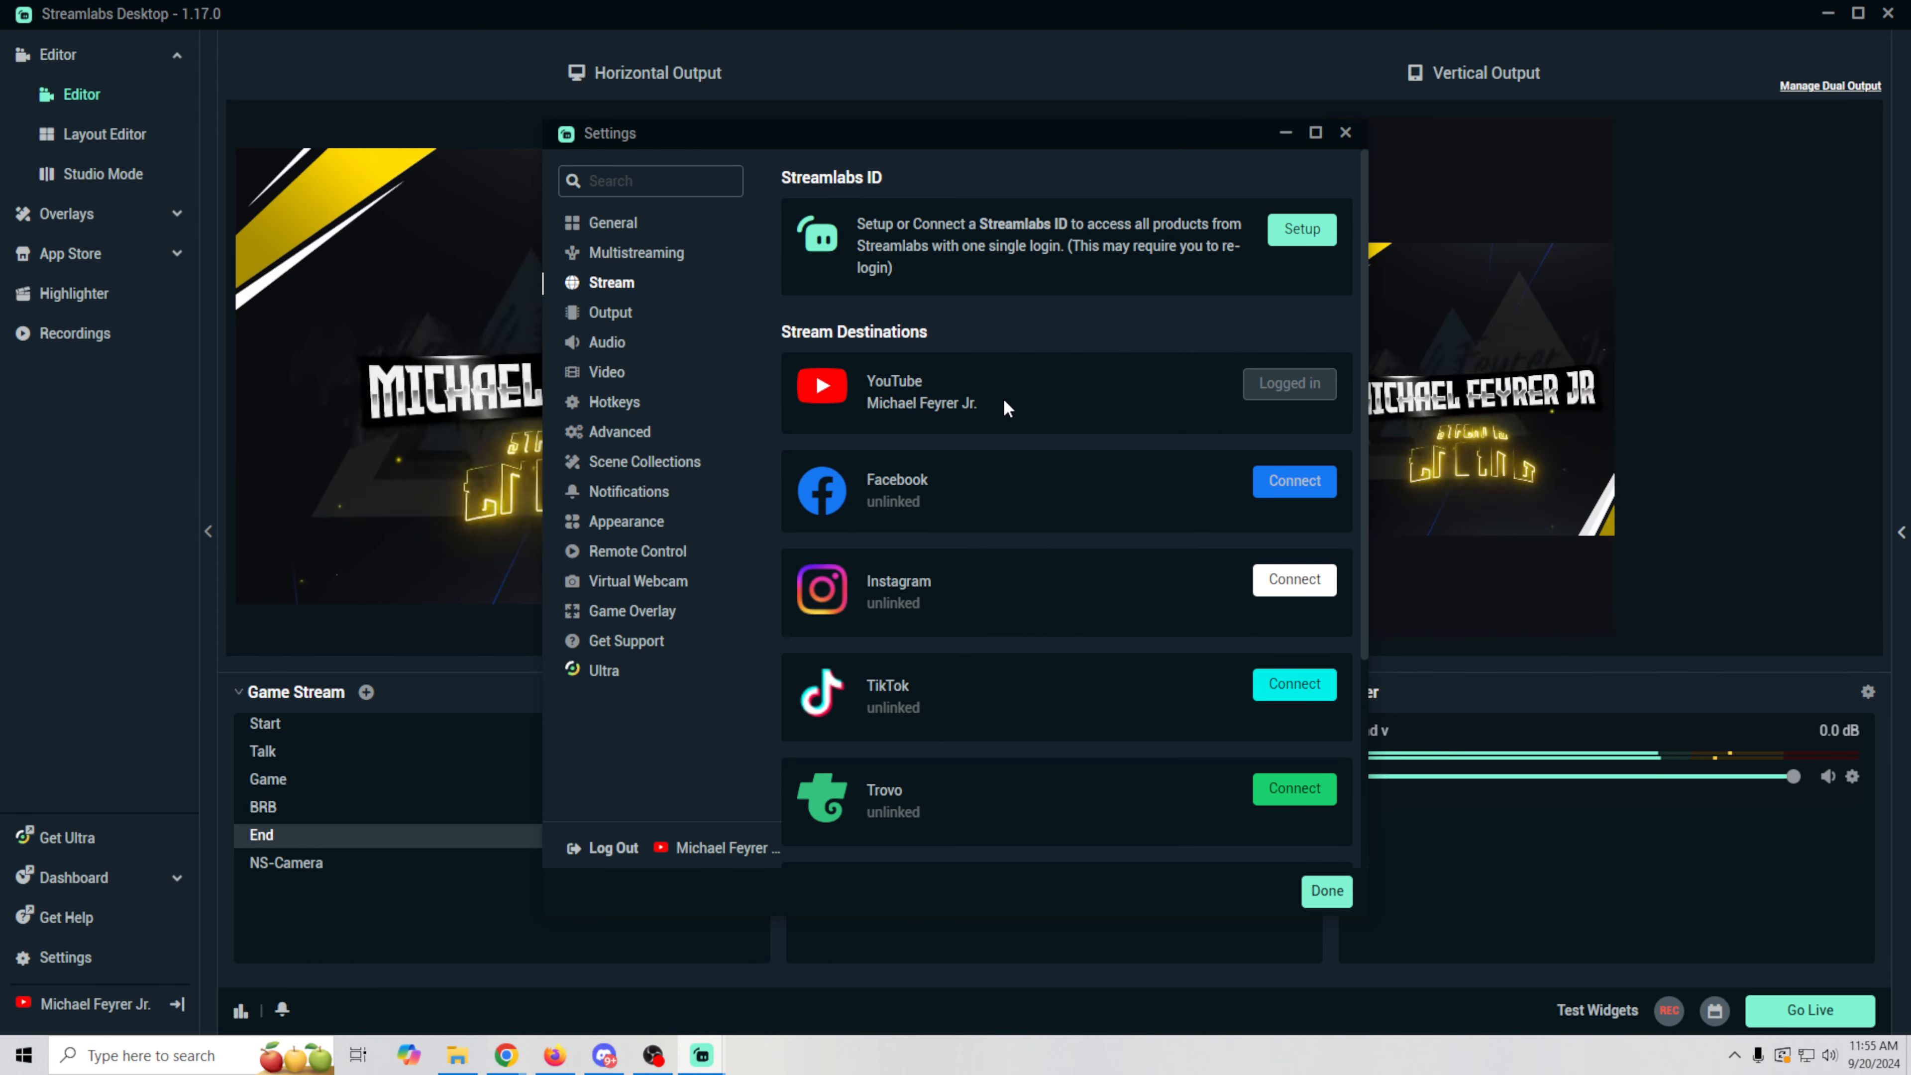
click(1345, 132)
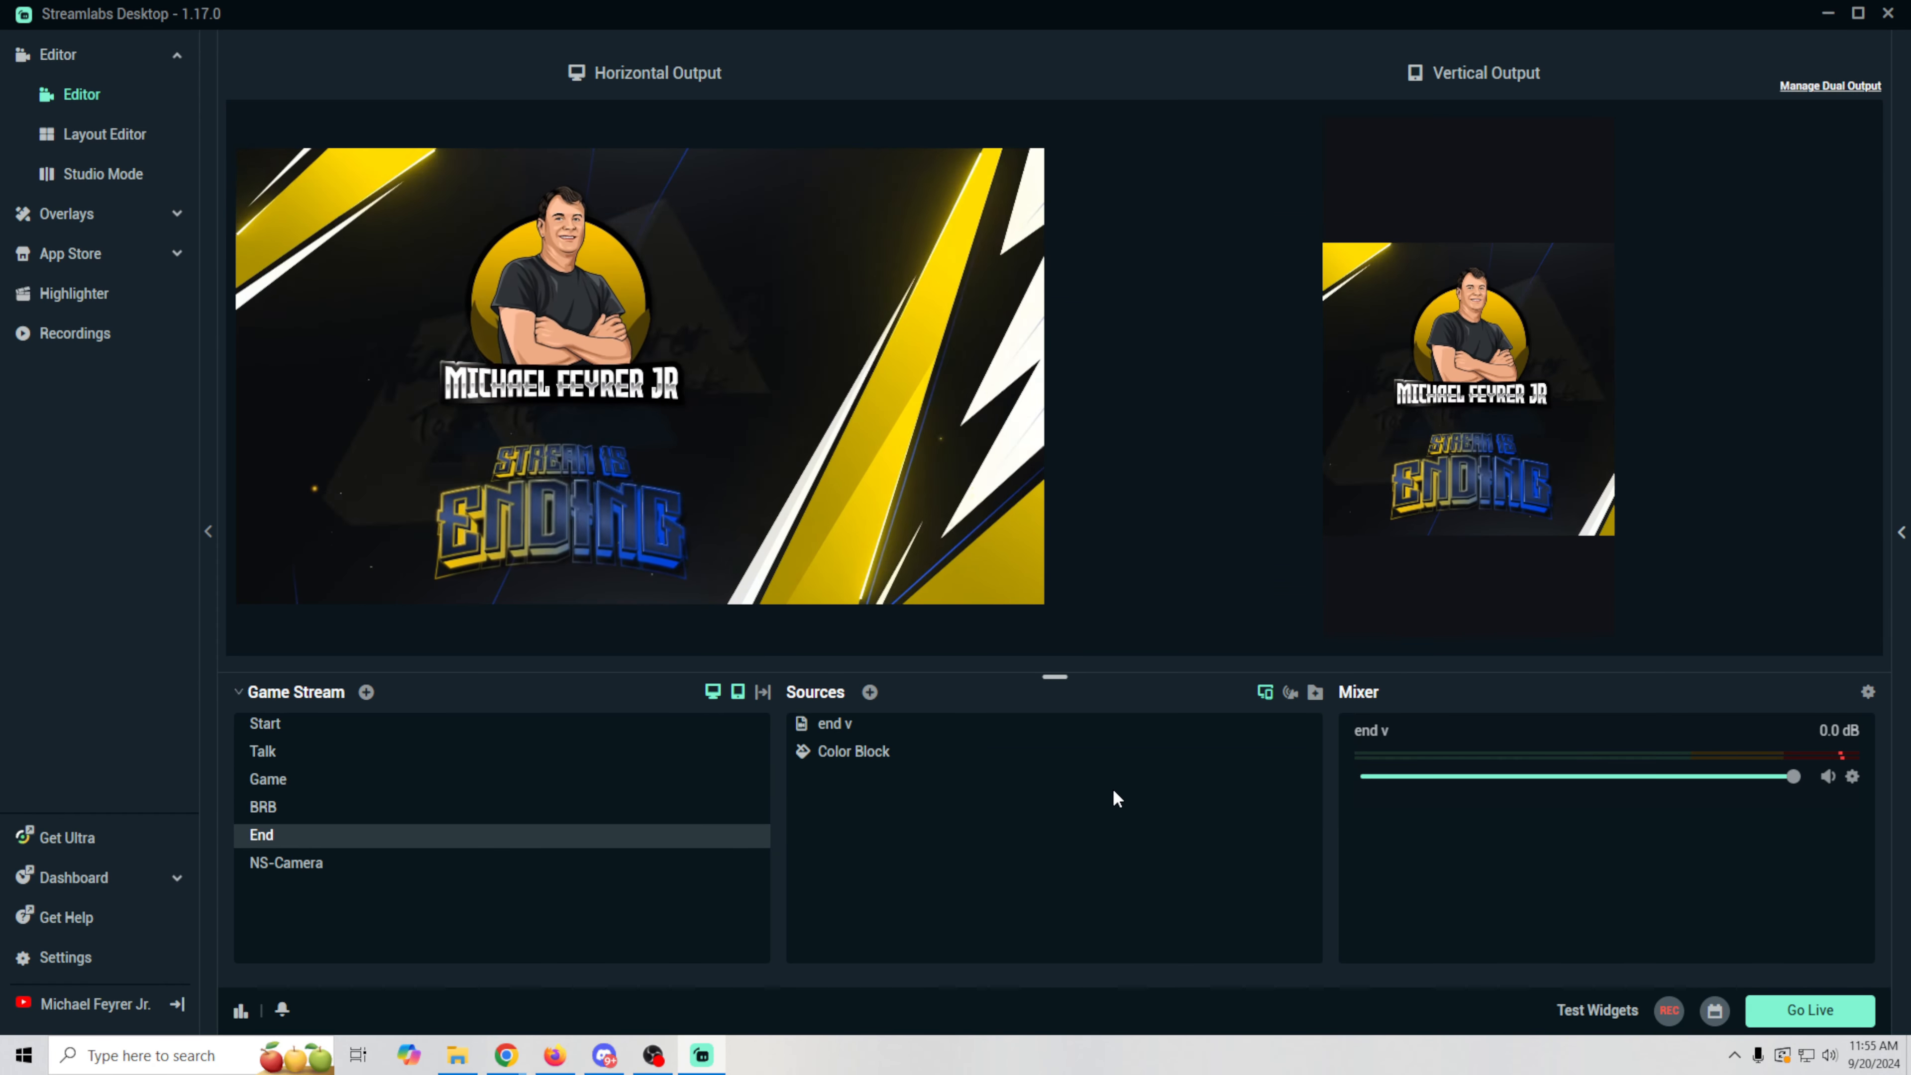
- Start a new custom stream destination in the Stream settings and name it YouTube Vert
click(99, 969)
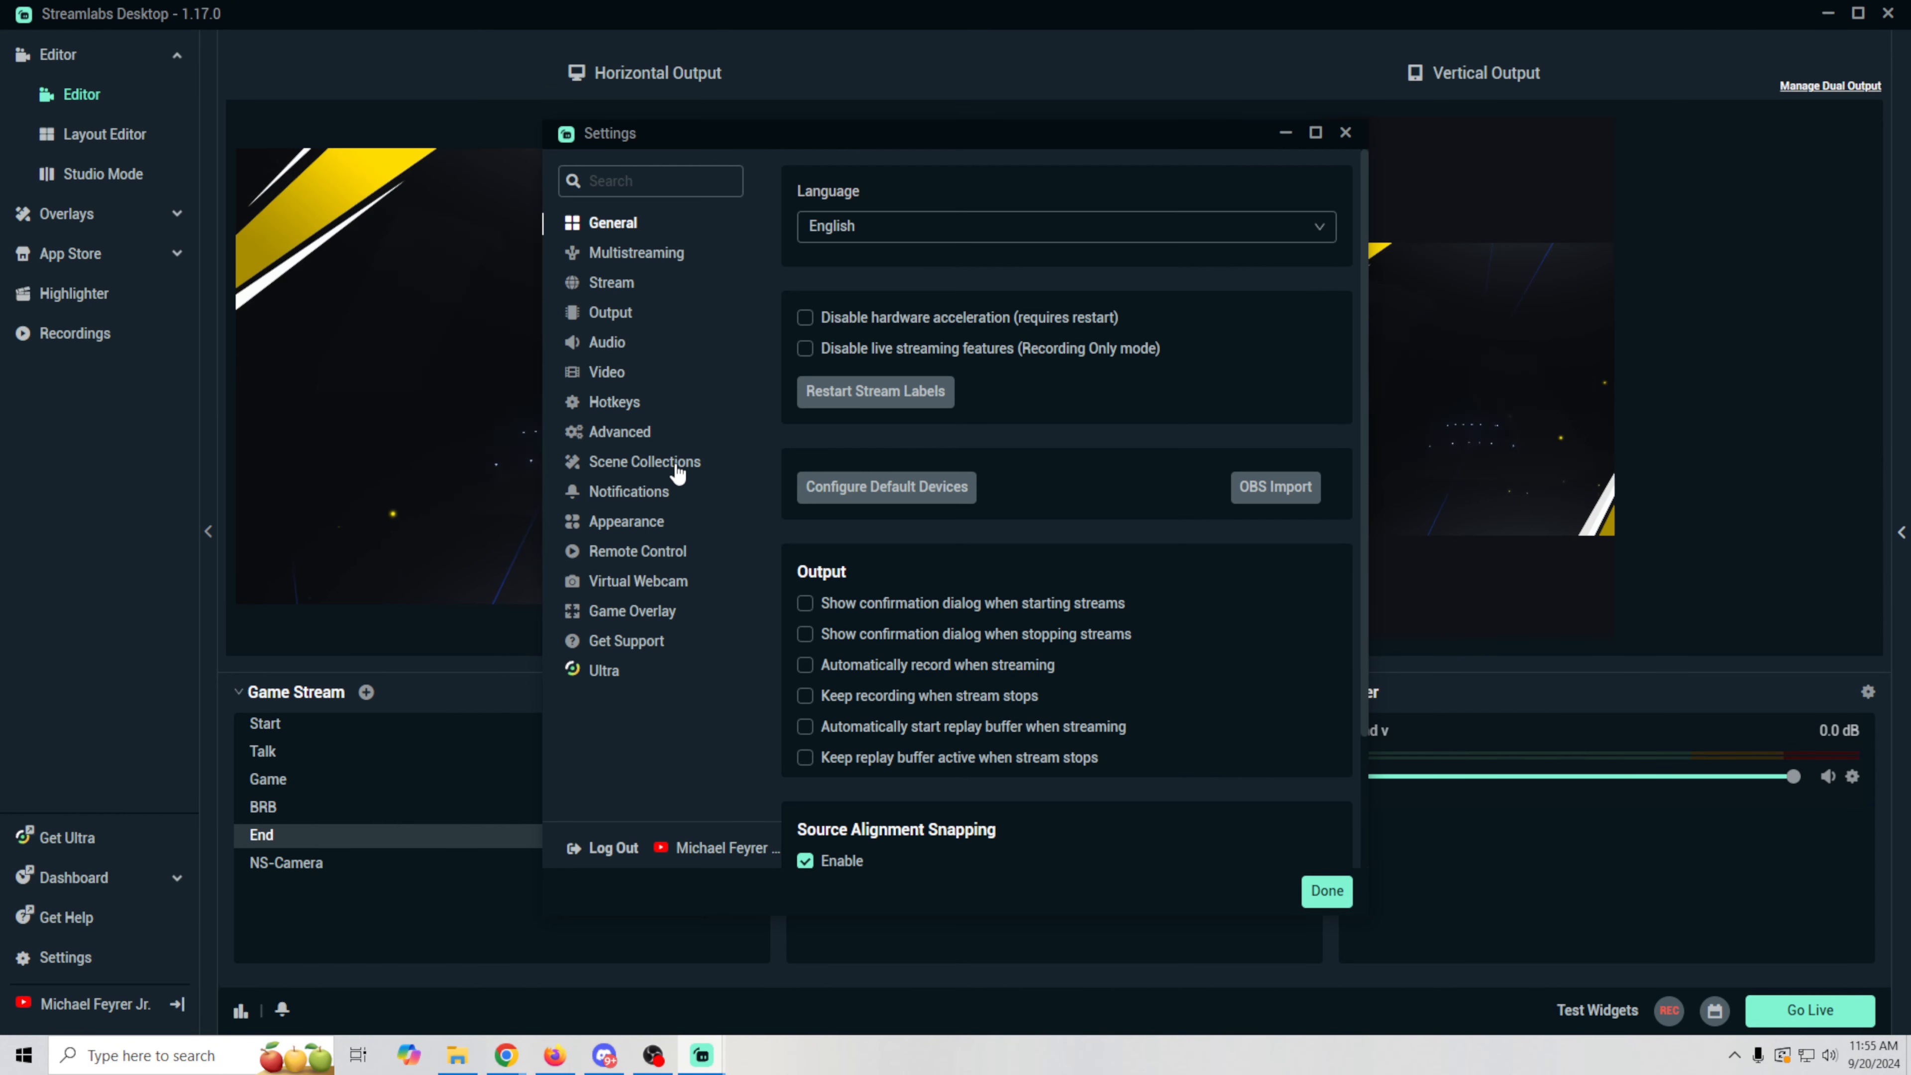
click(616, 286)
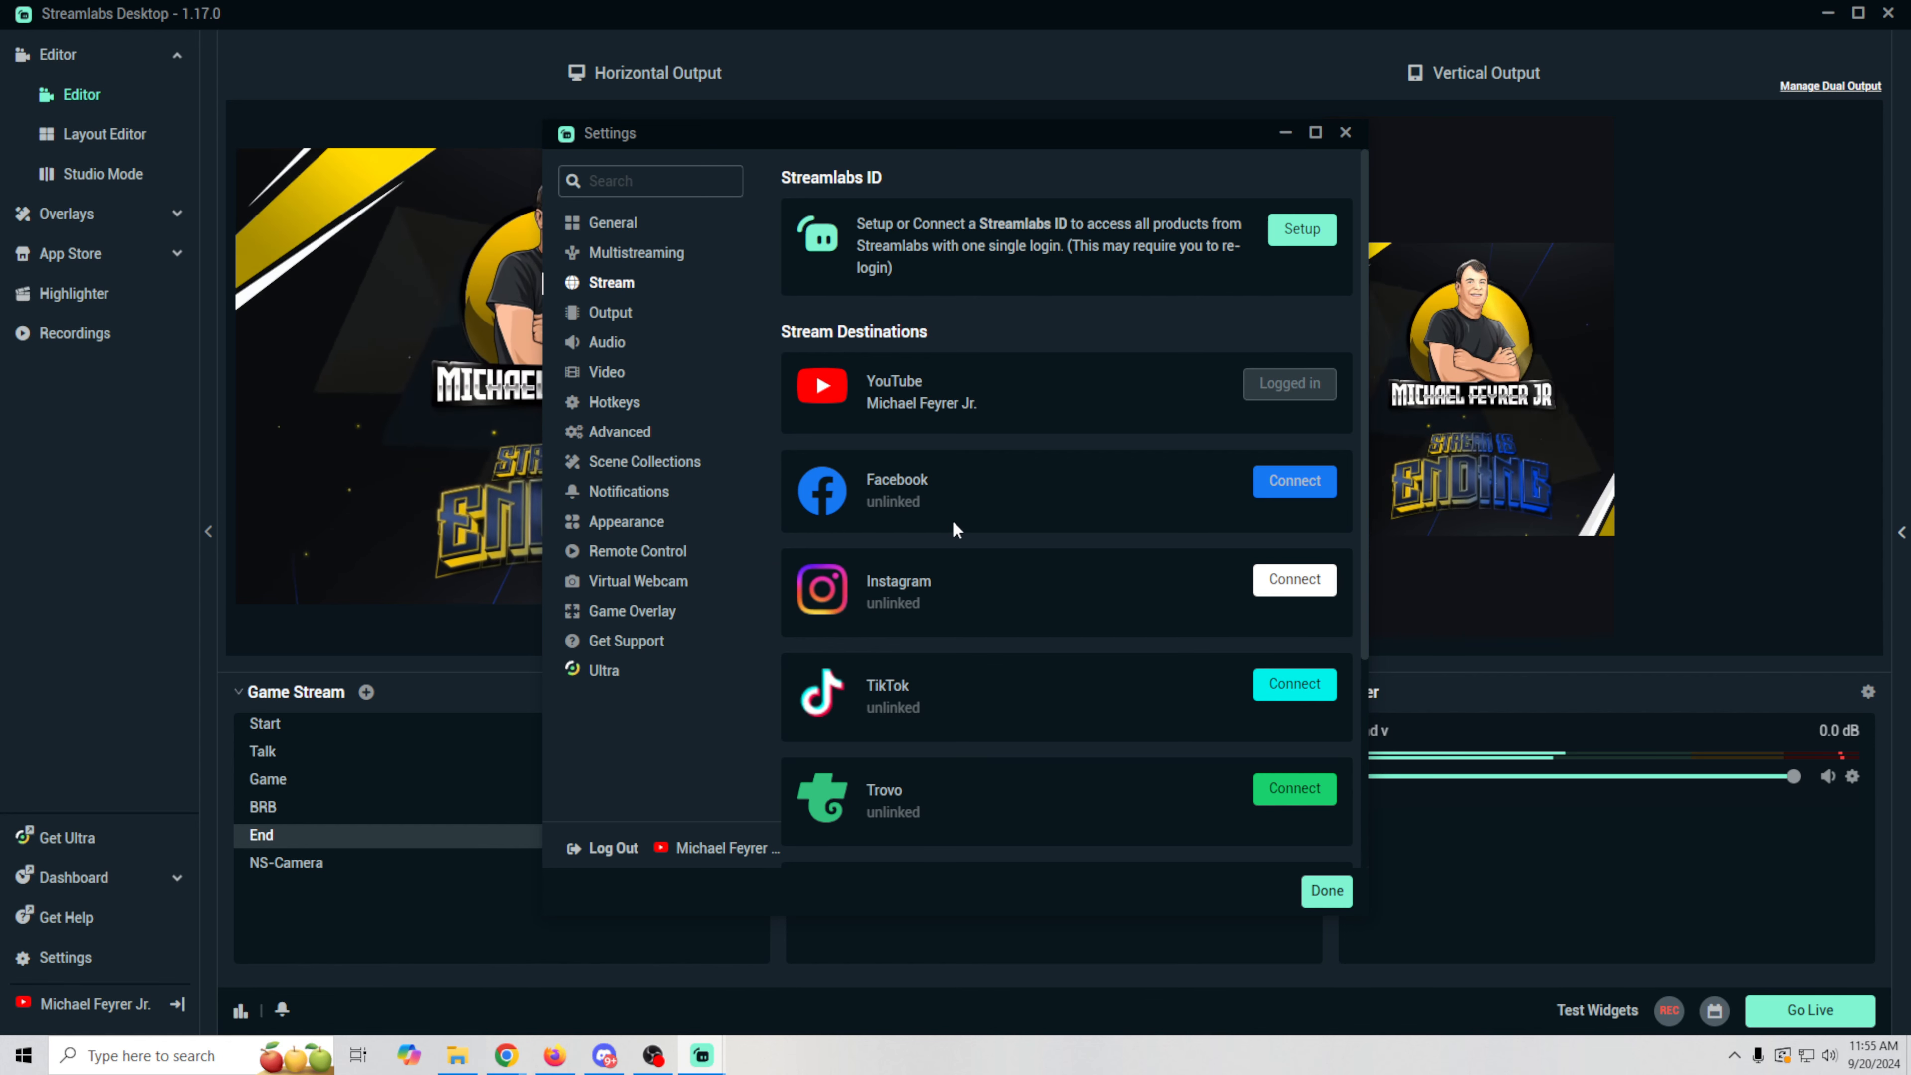
scroll(963, 521, down, 3)
scroll(964, 521, up, 3)
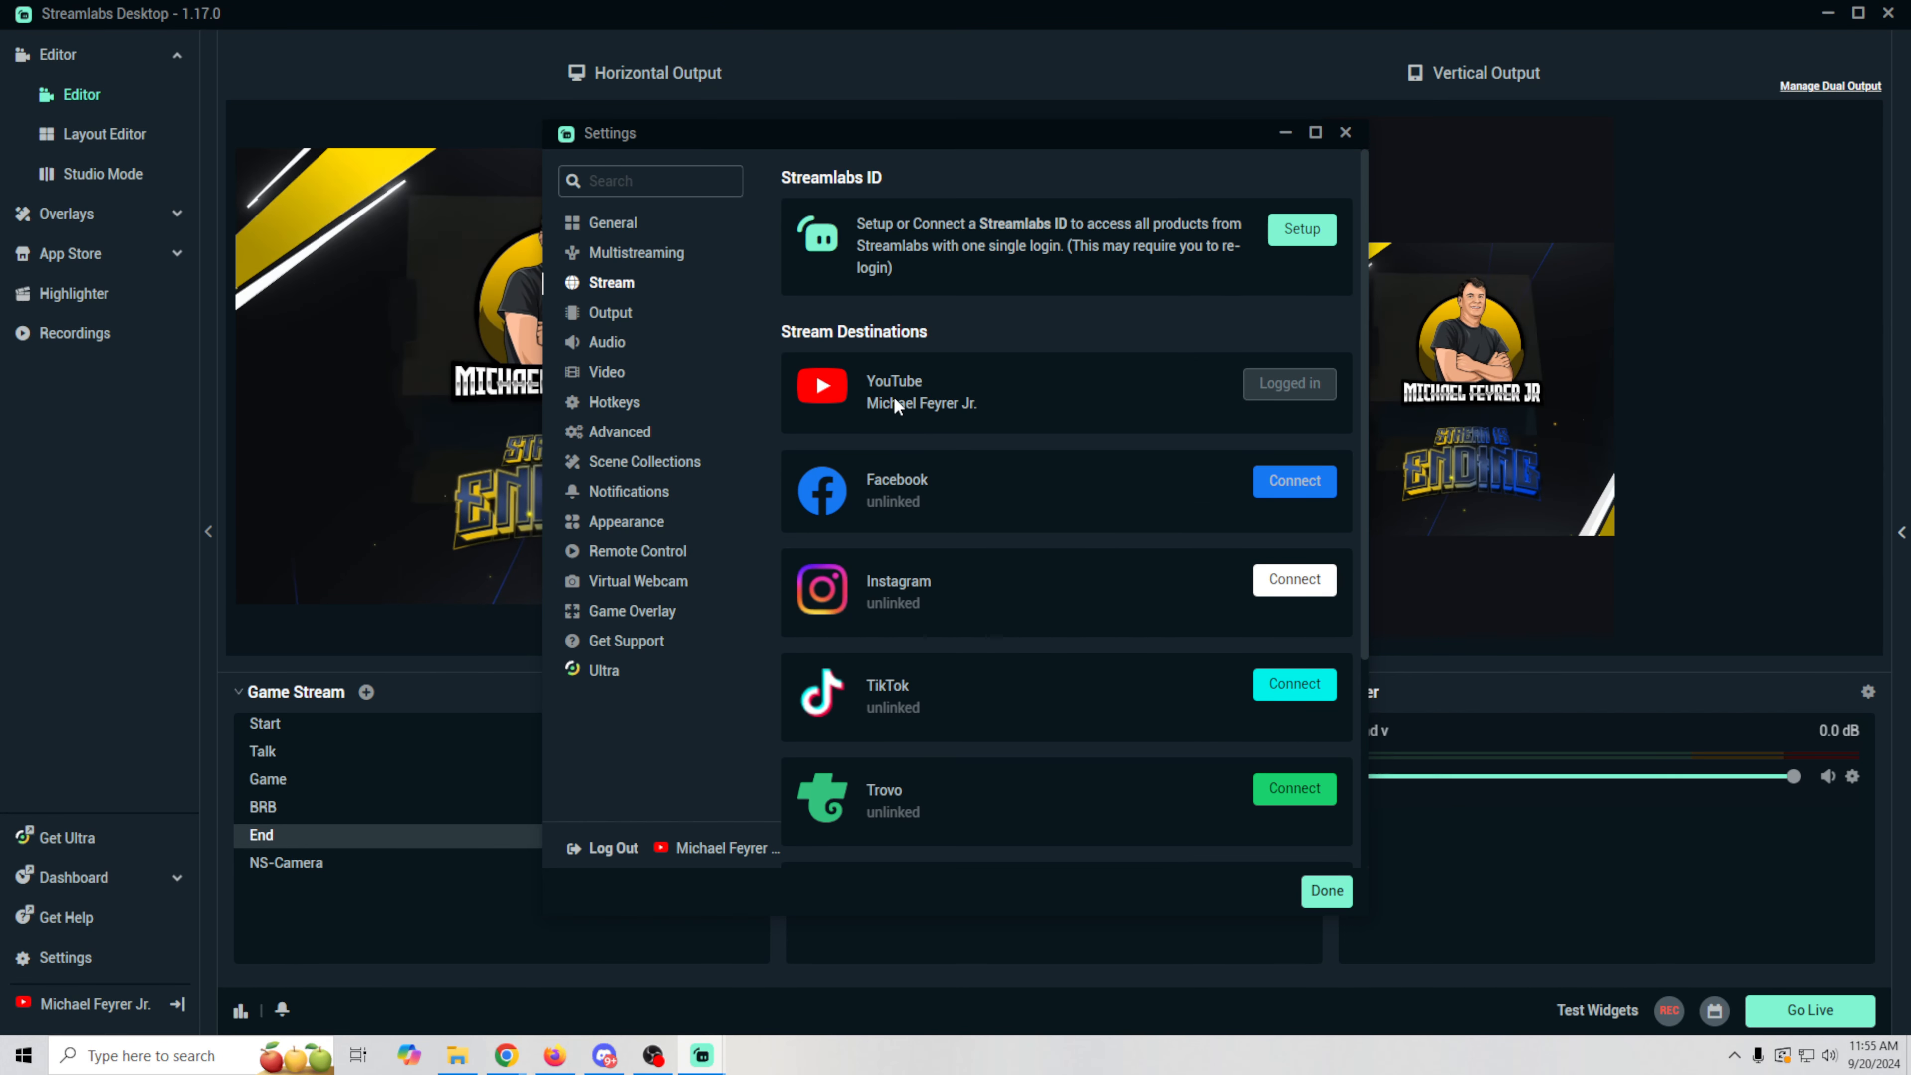
scroll(1006, 647, down, 4)
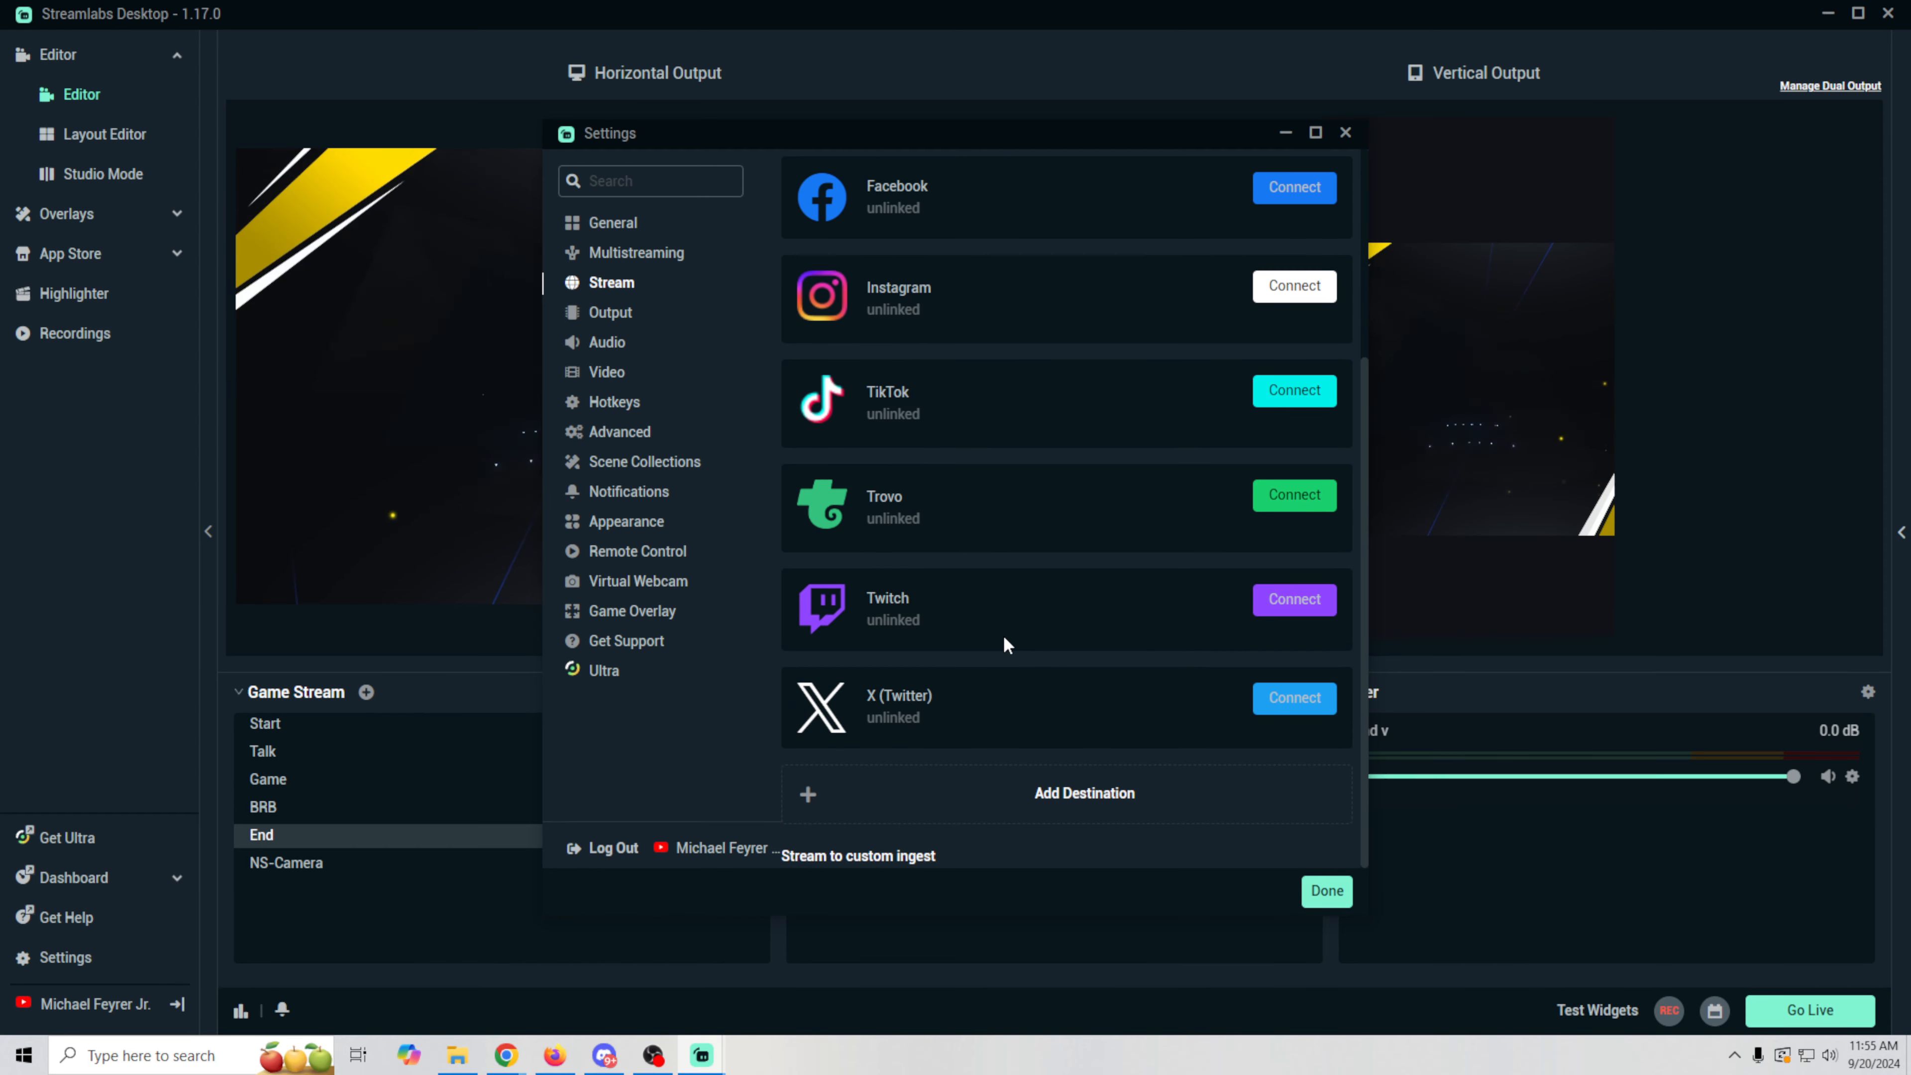
click(1037, 792)
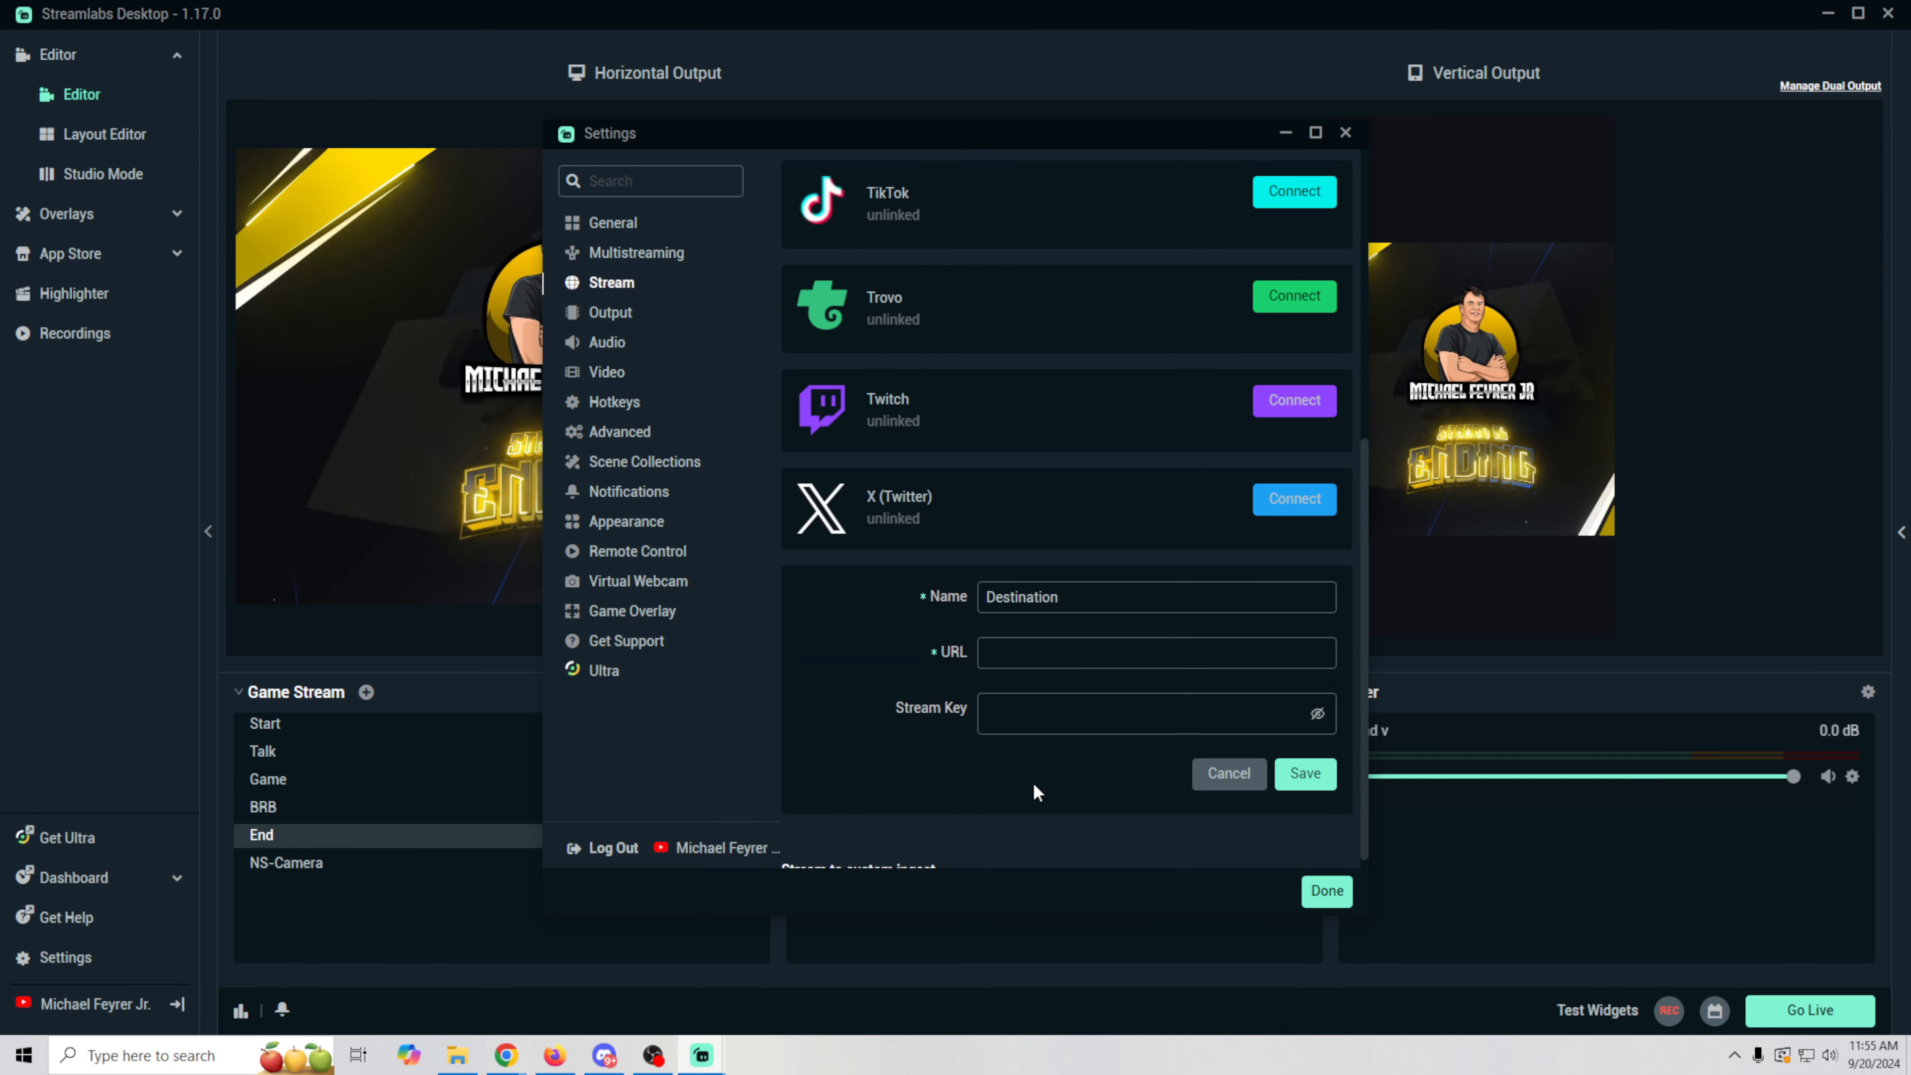
double_click(1078, 600)
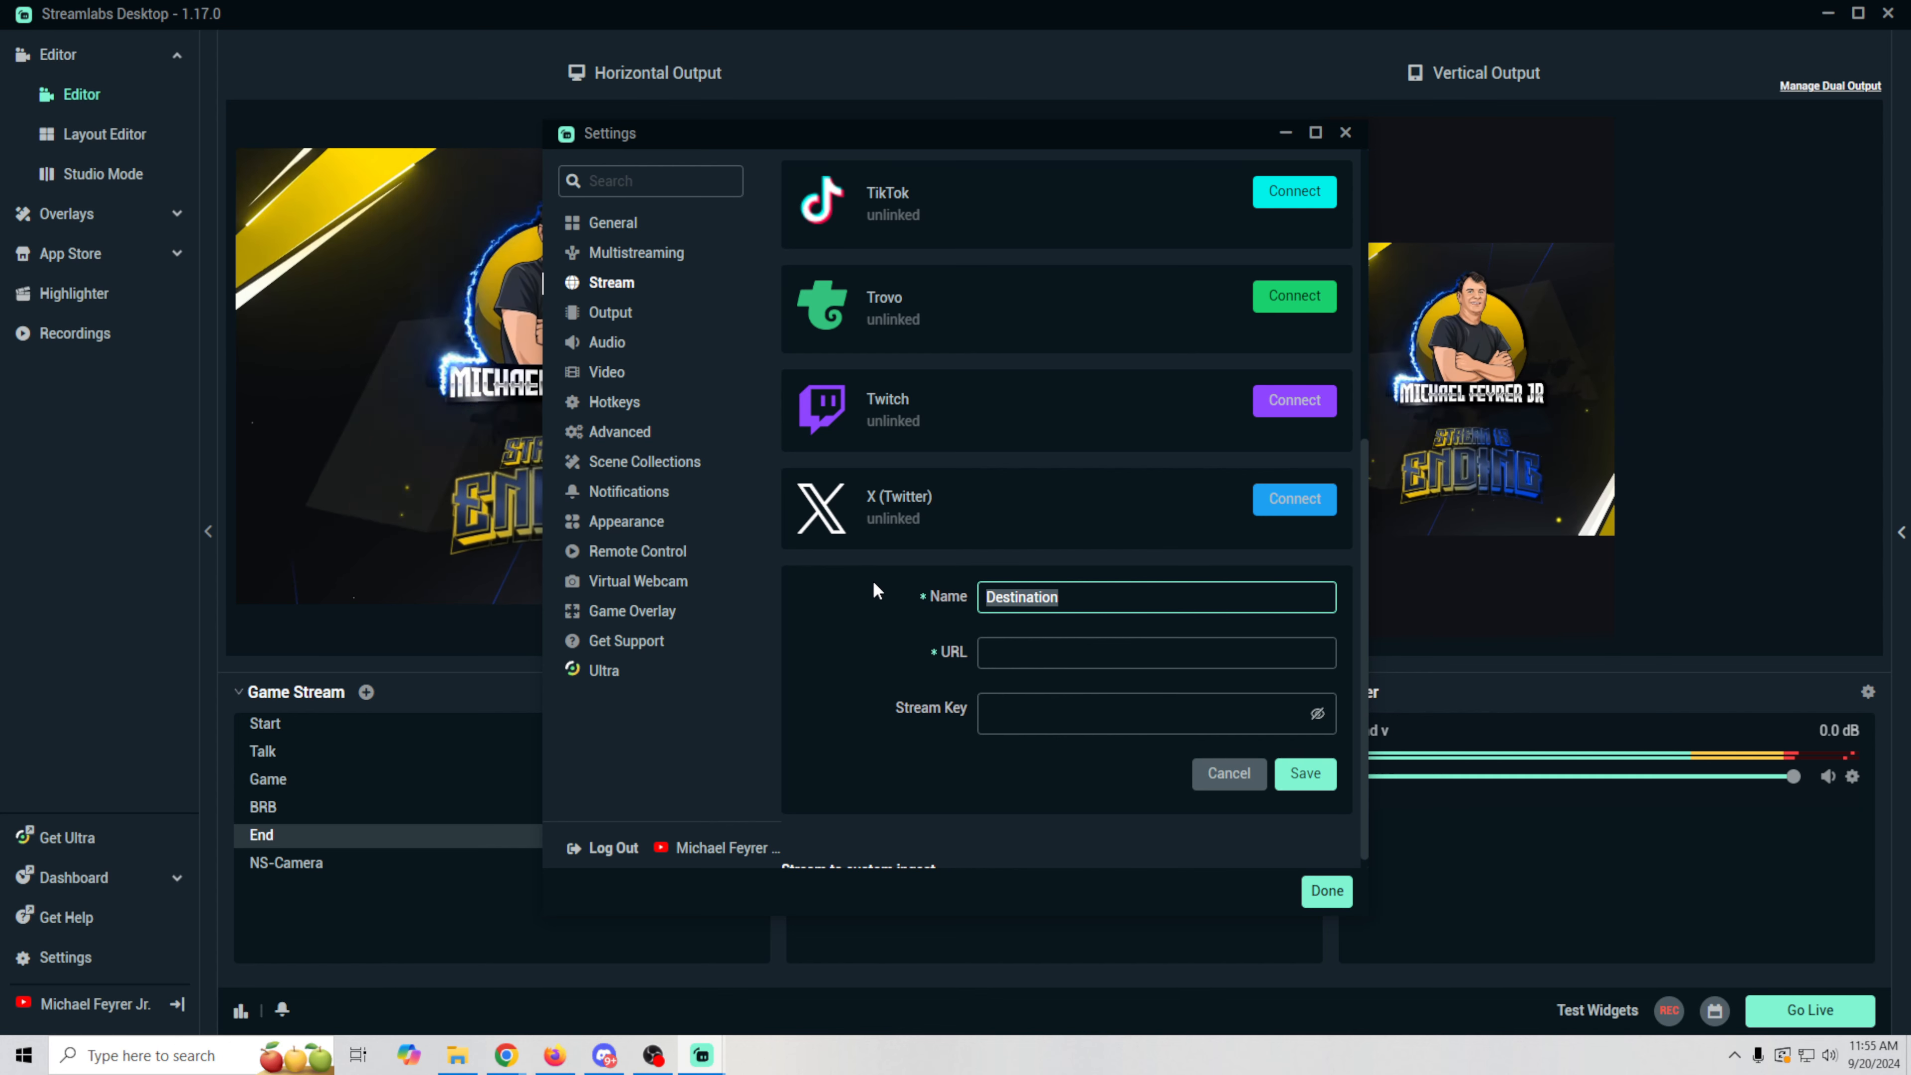
text(YouTube Vert)
click(1025, 660)
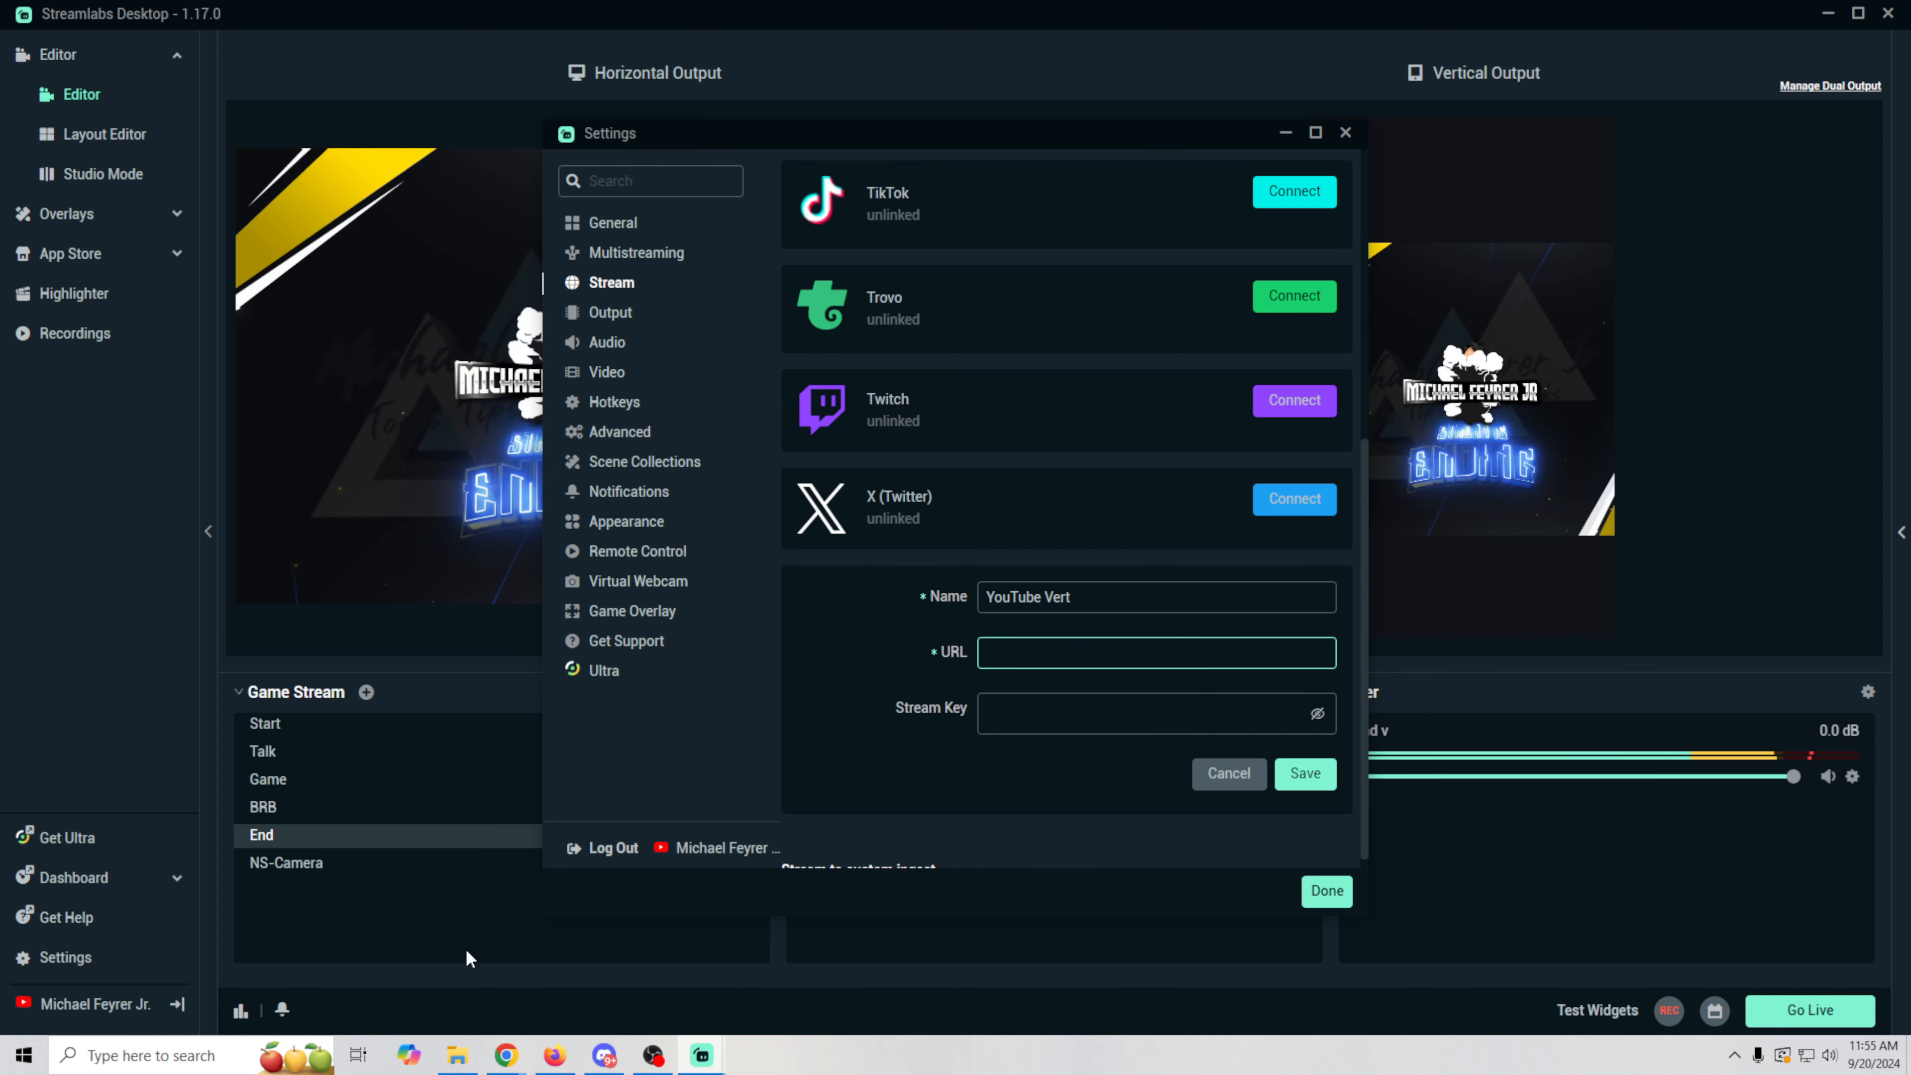
- Switch to Chrome and open the live stream setup page in YouTube Studio
mouse_move(508, 1054)
click(373, 971)
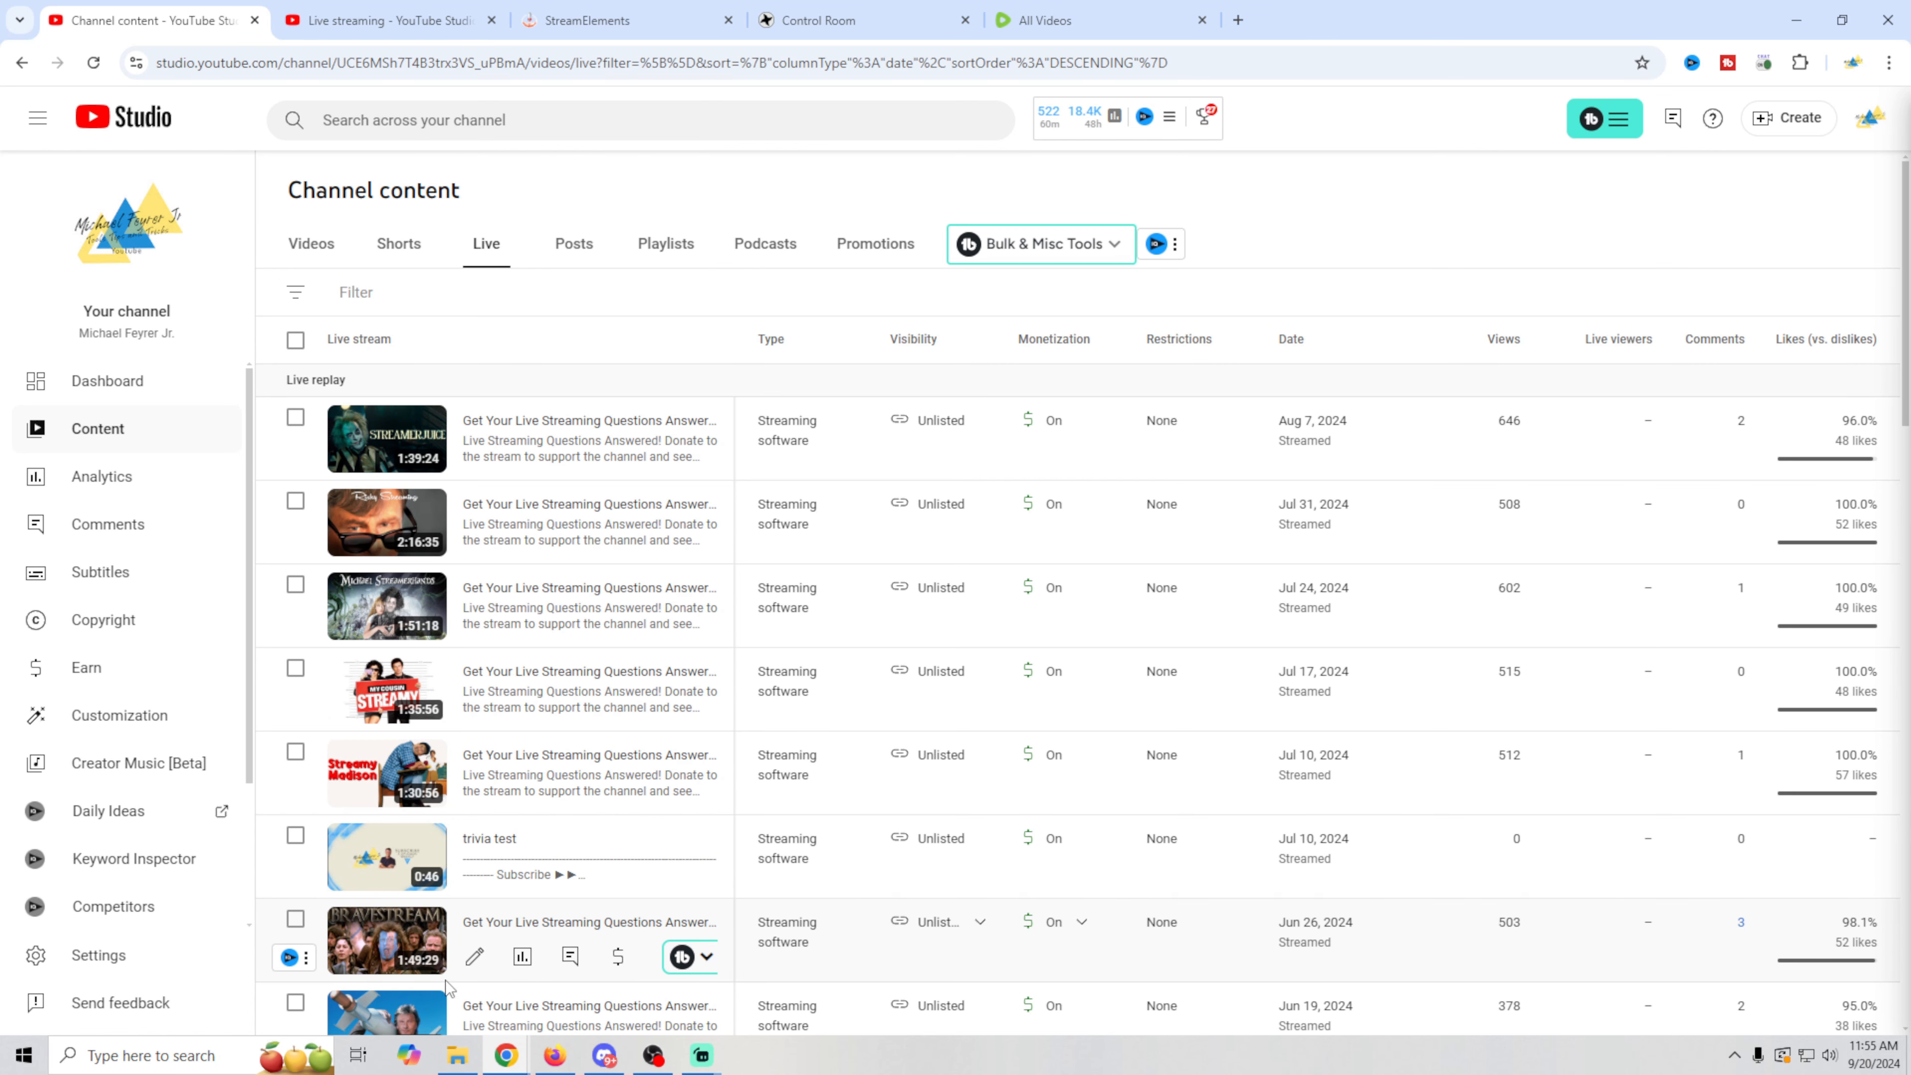
click(336, 31)
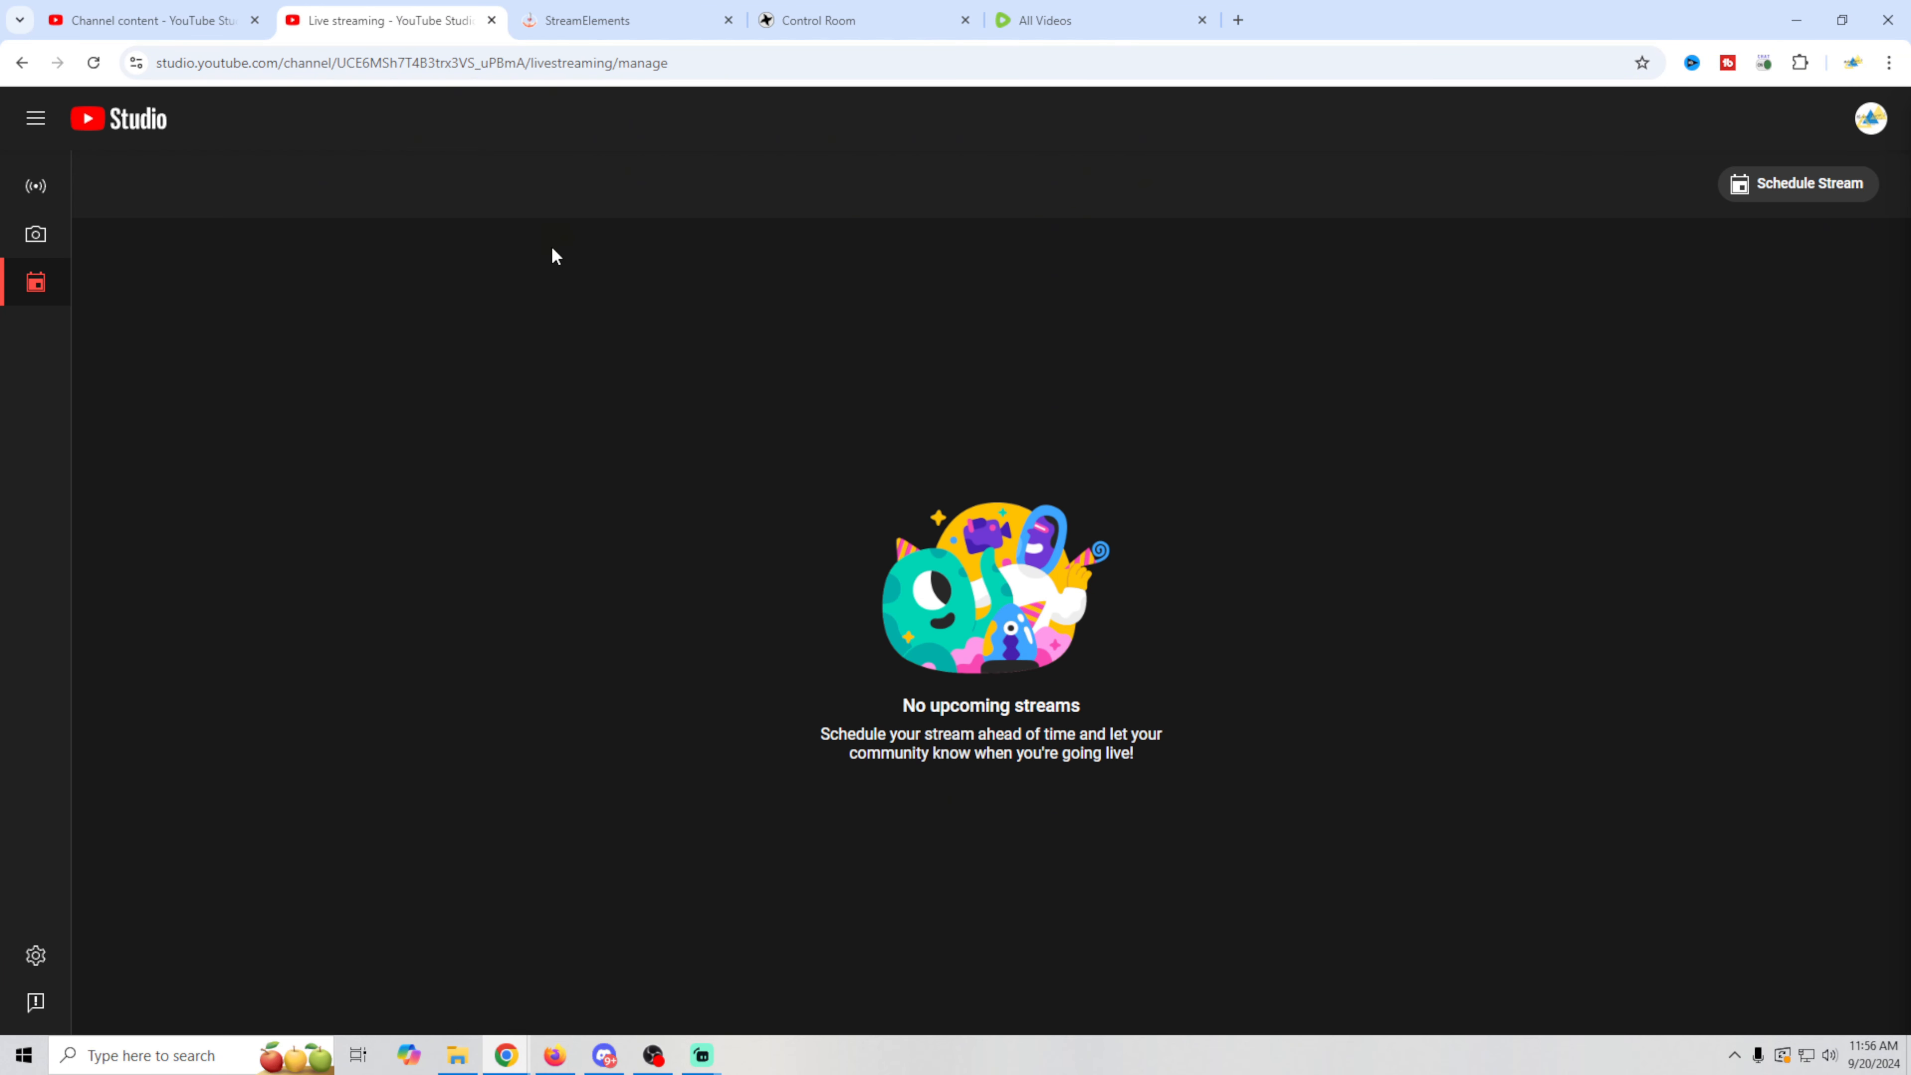
click(42, 193)
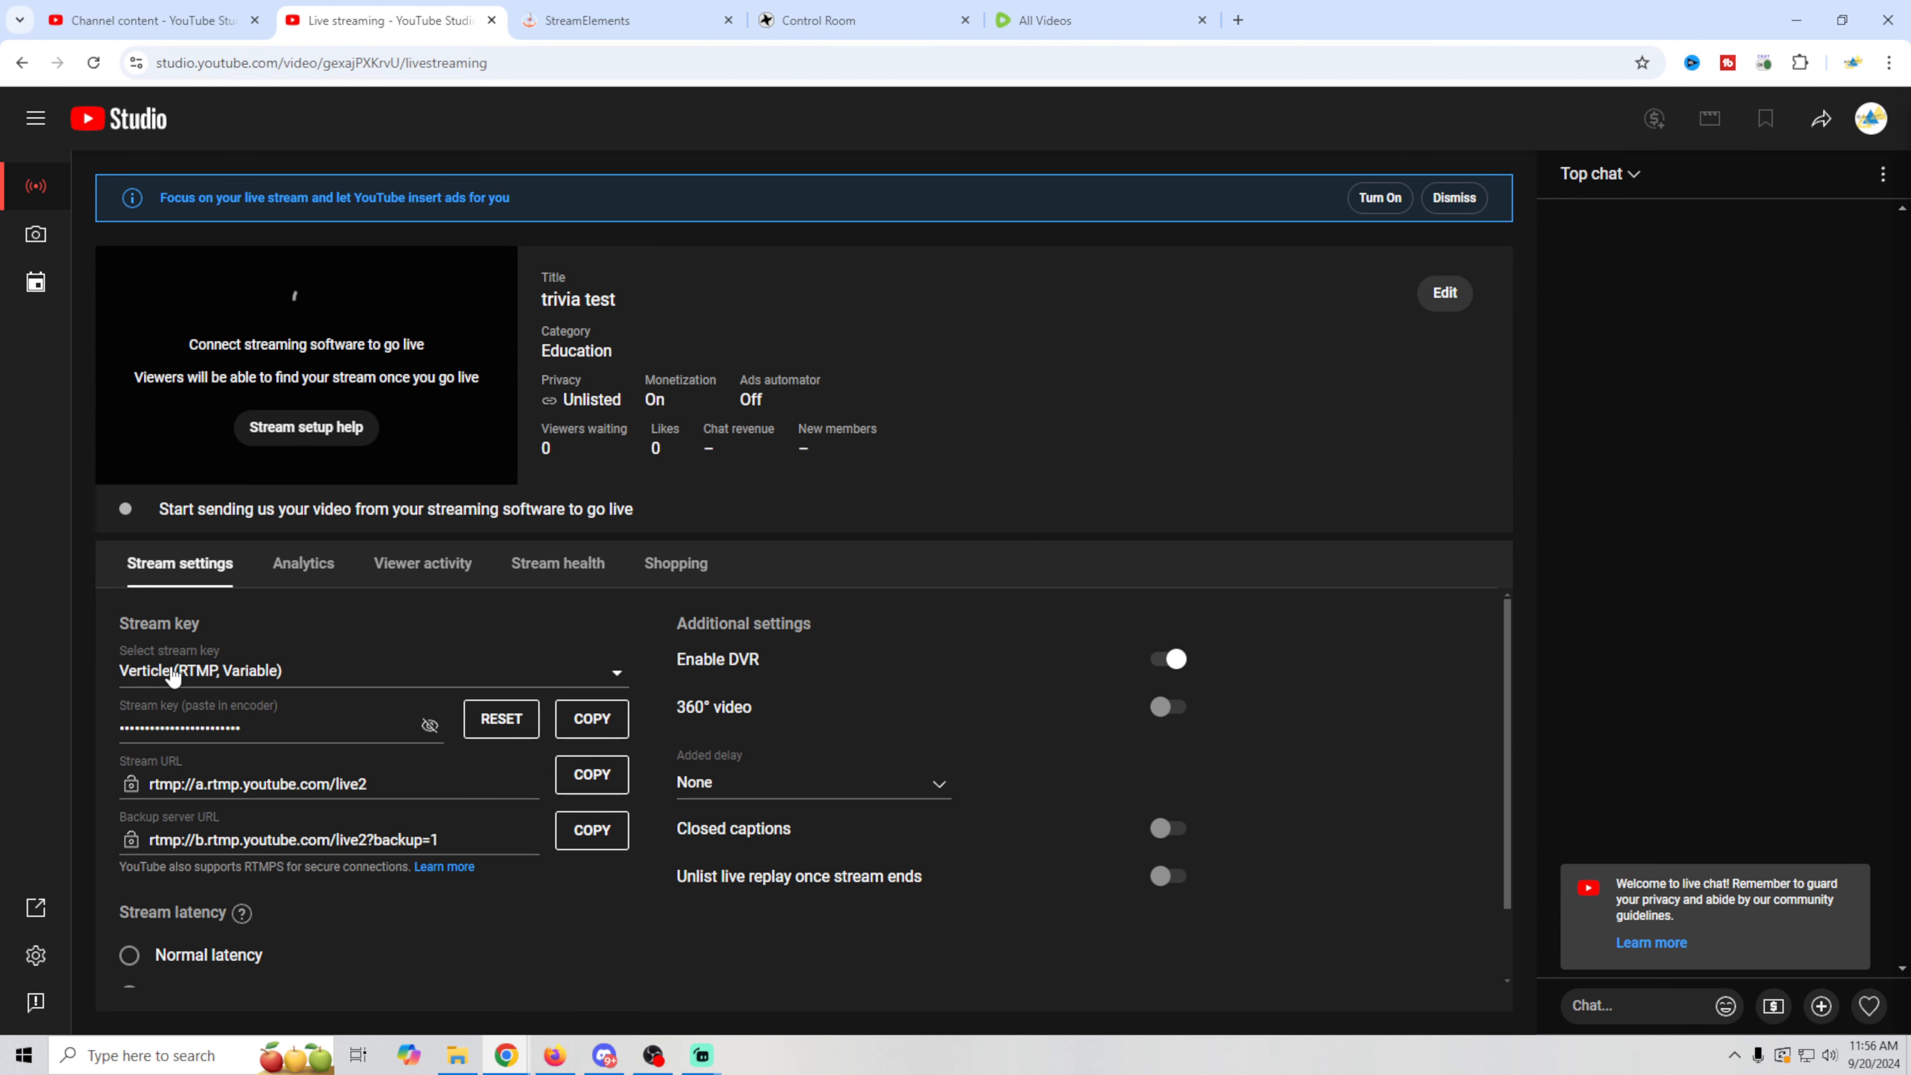
- Look through the list of saved stream keys in the trivia test stream's settings
click(617, 674)
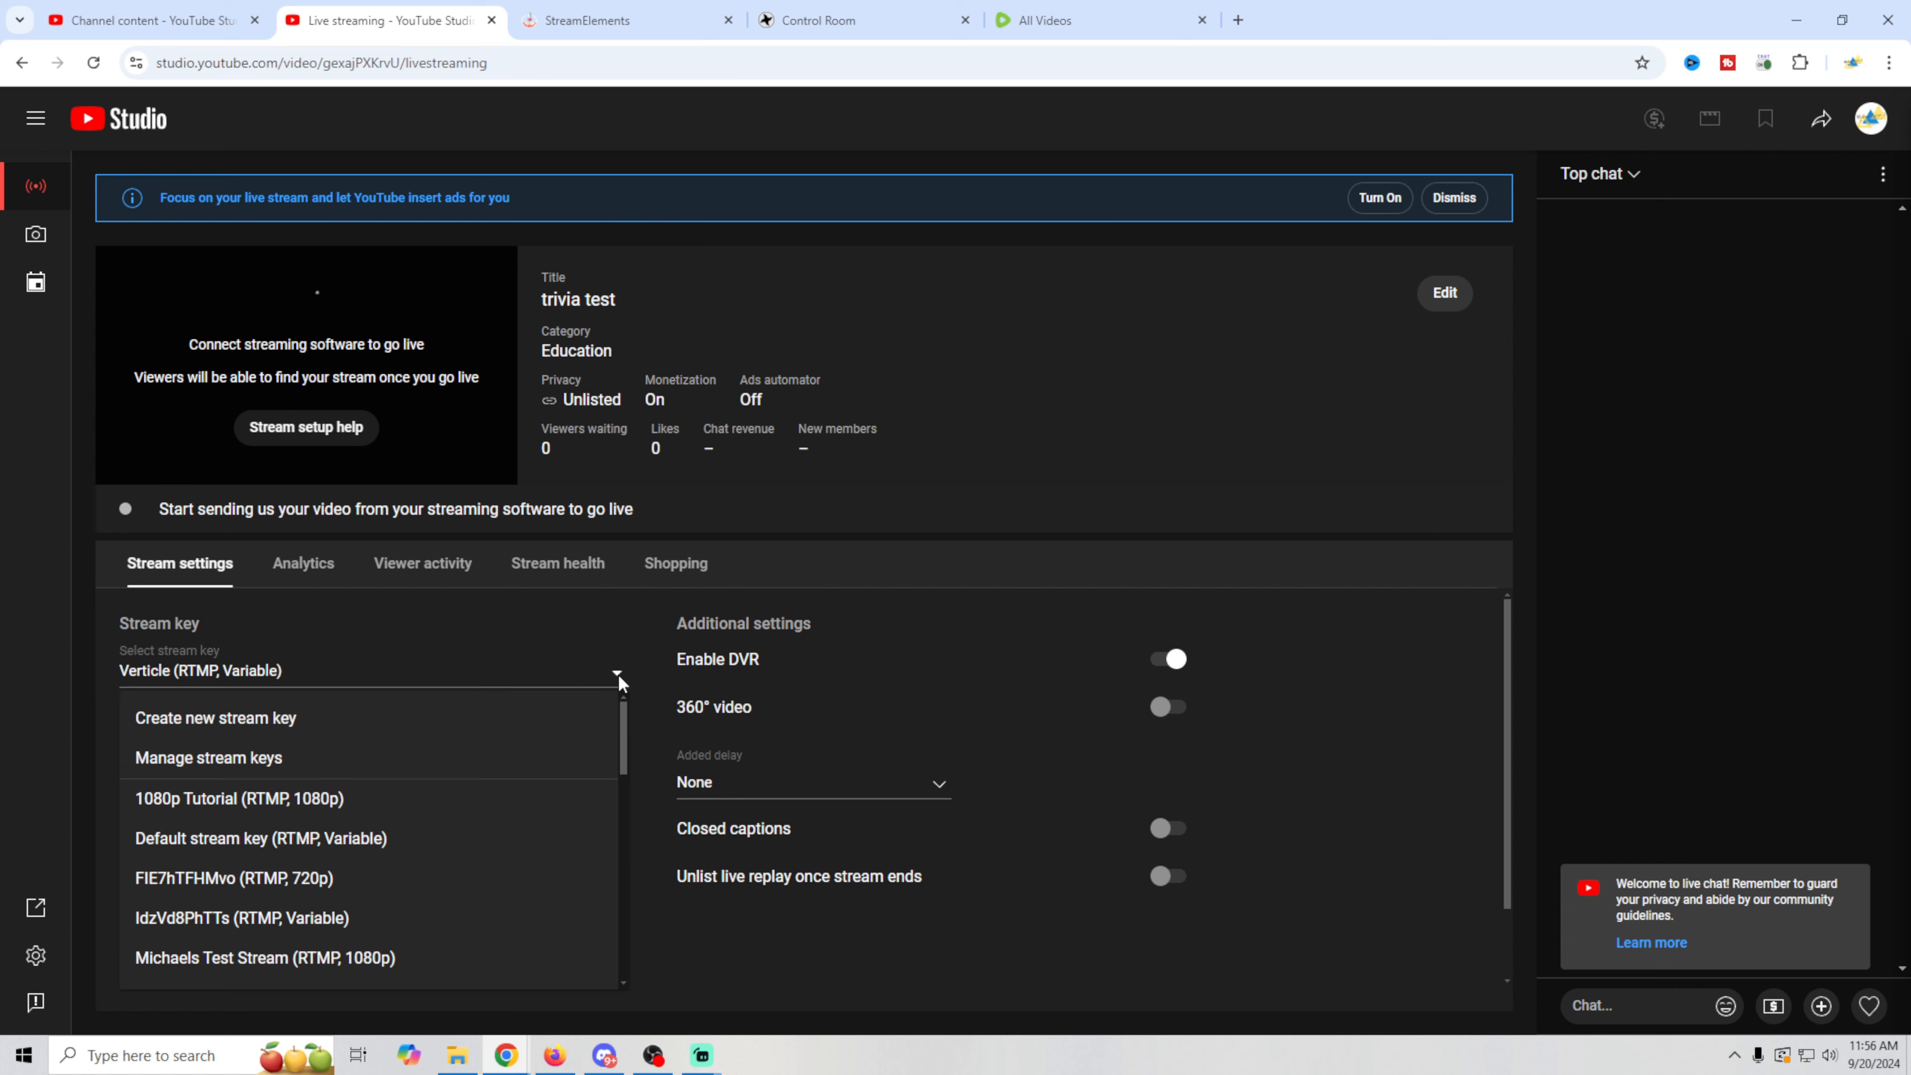
scroll(451, 796, down, 4)
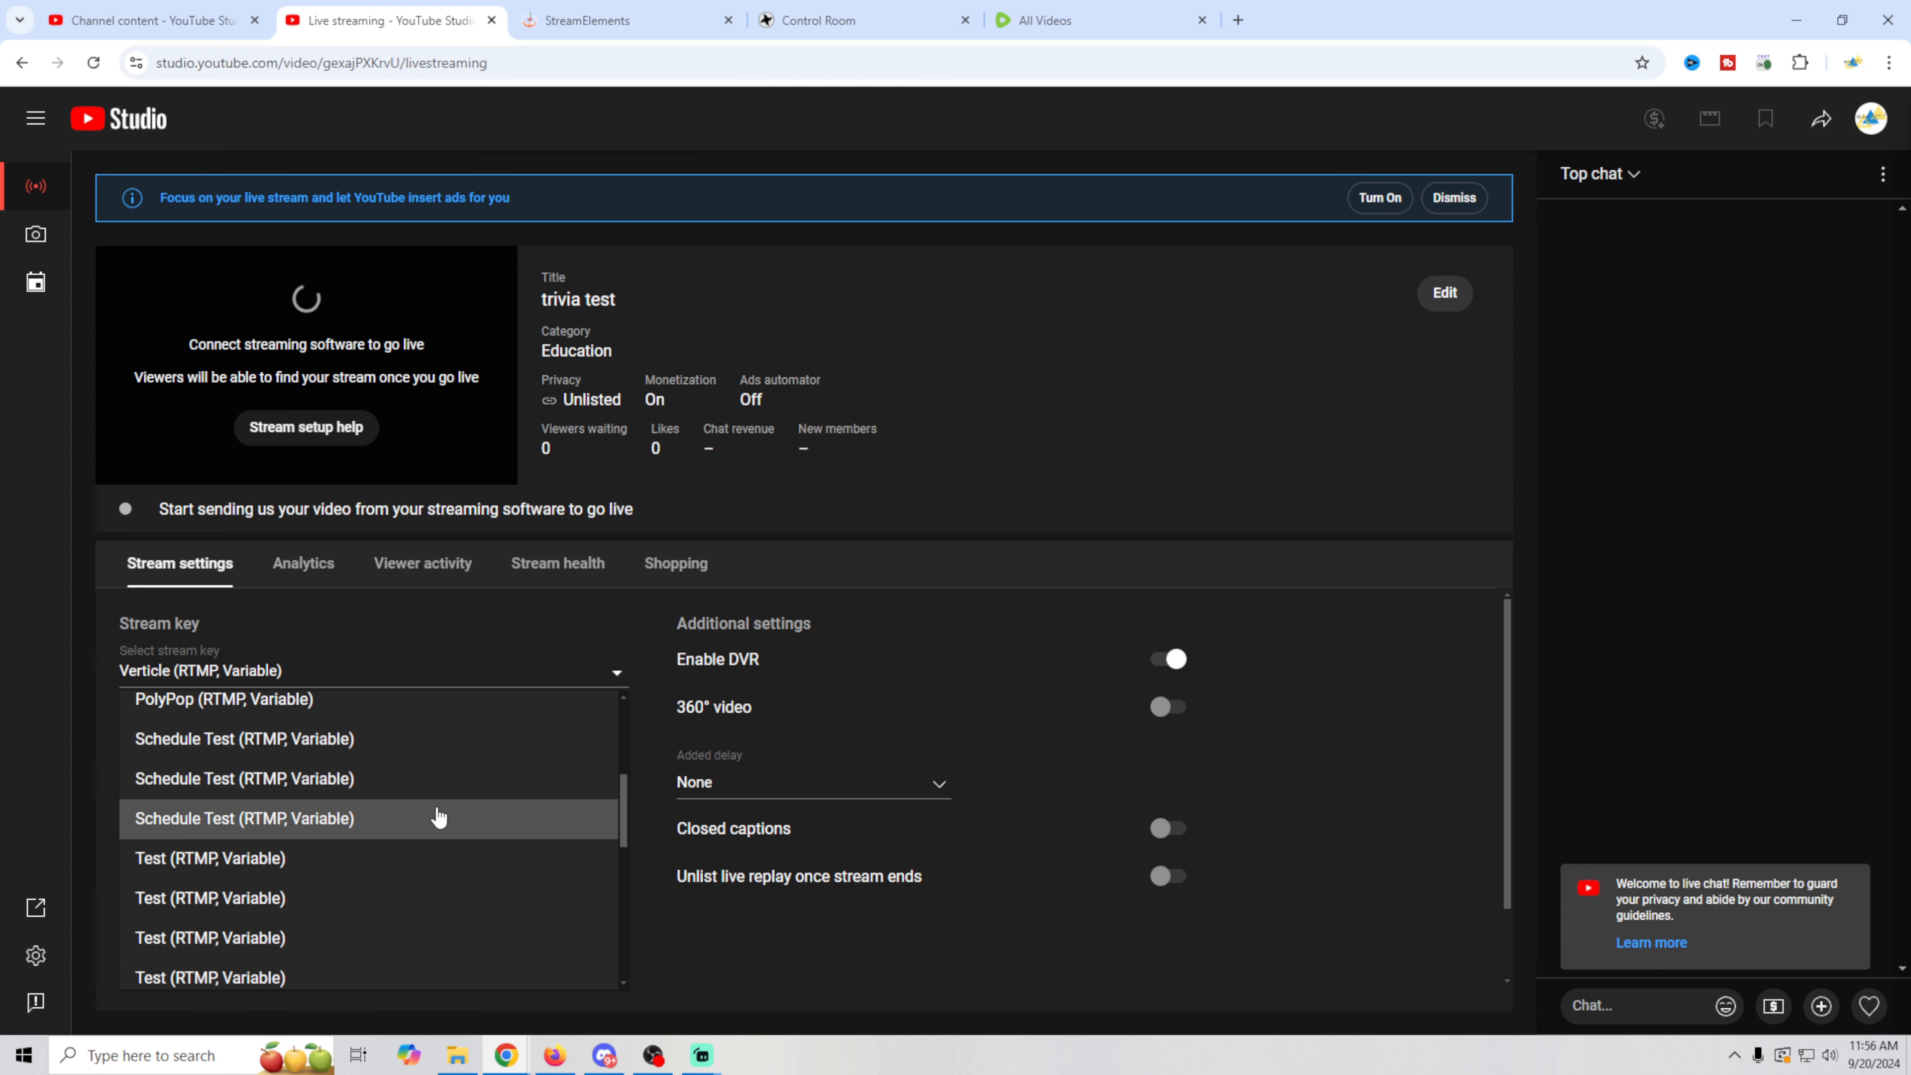
scroll(440, 818, down, 3)
scroll(437, 819, up, 7)
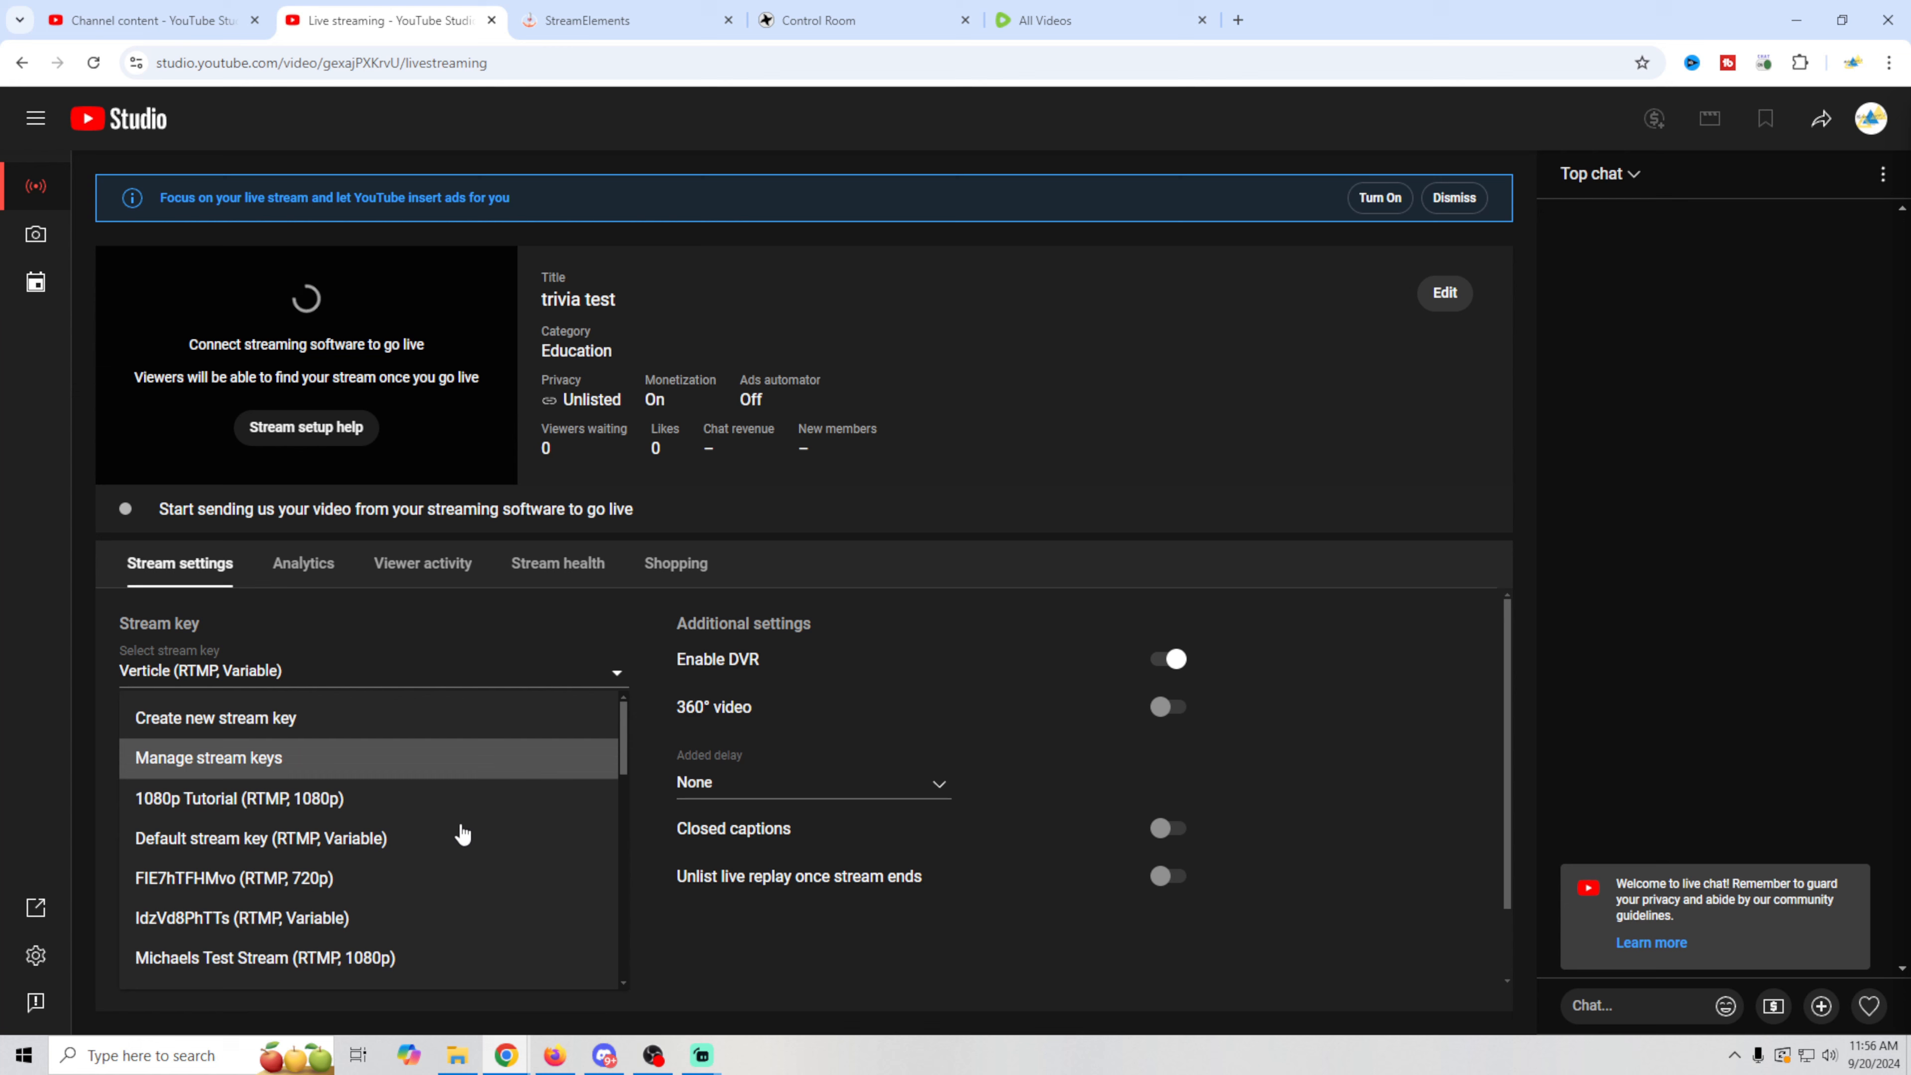
scroll(491, 847, down, 6)
scroll(491, 847, up, 2)
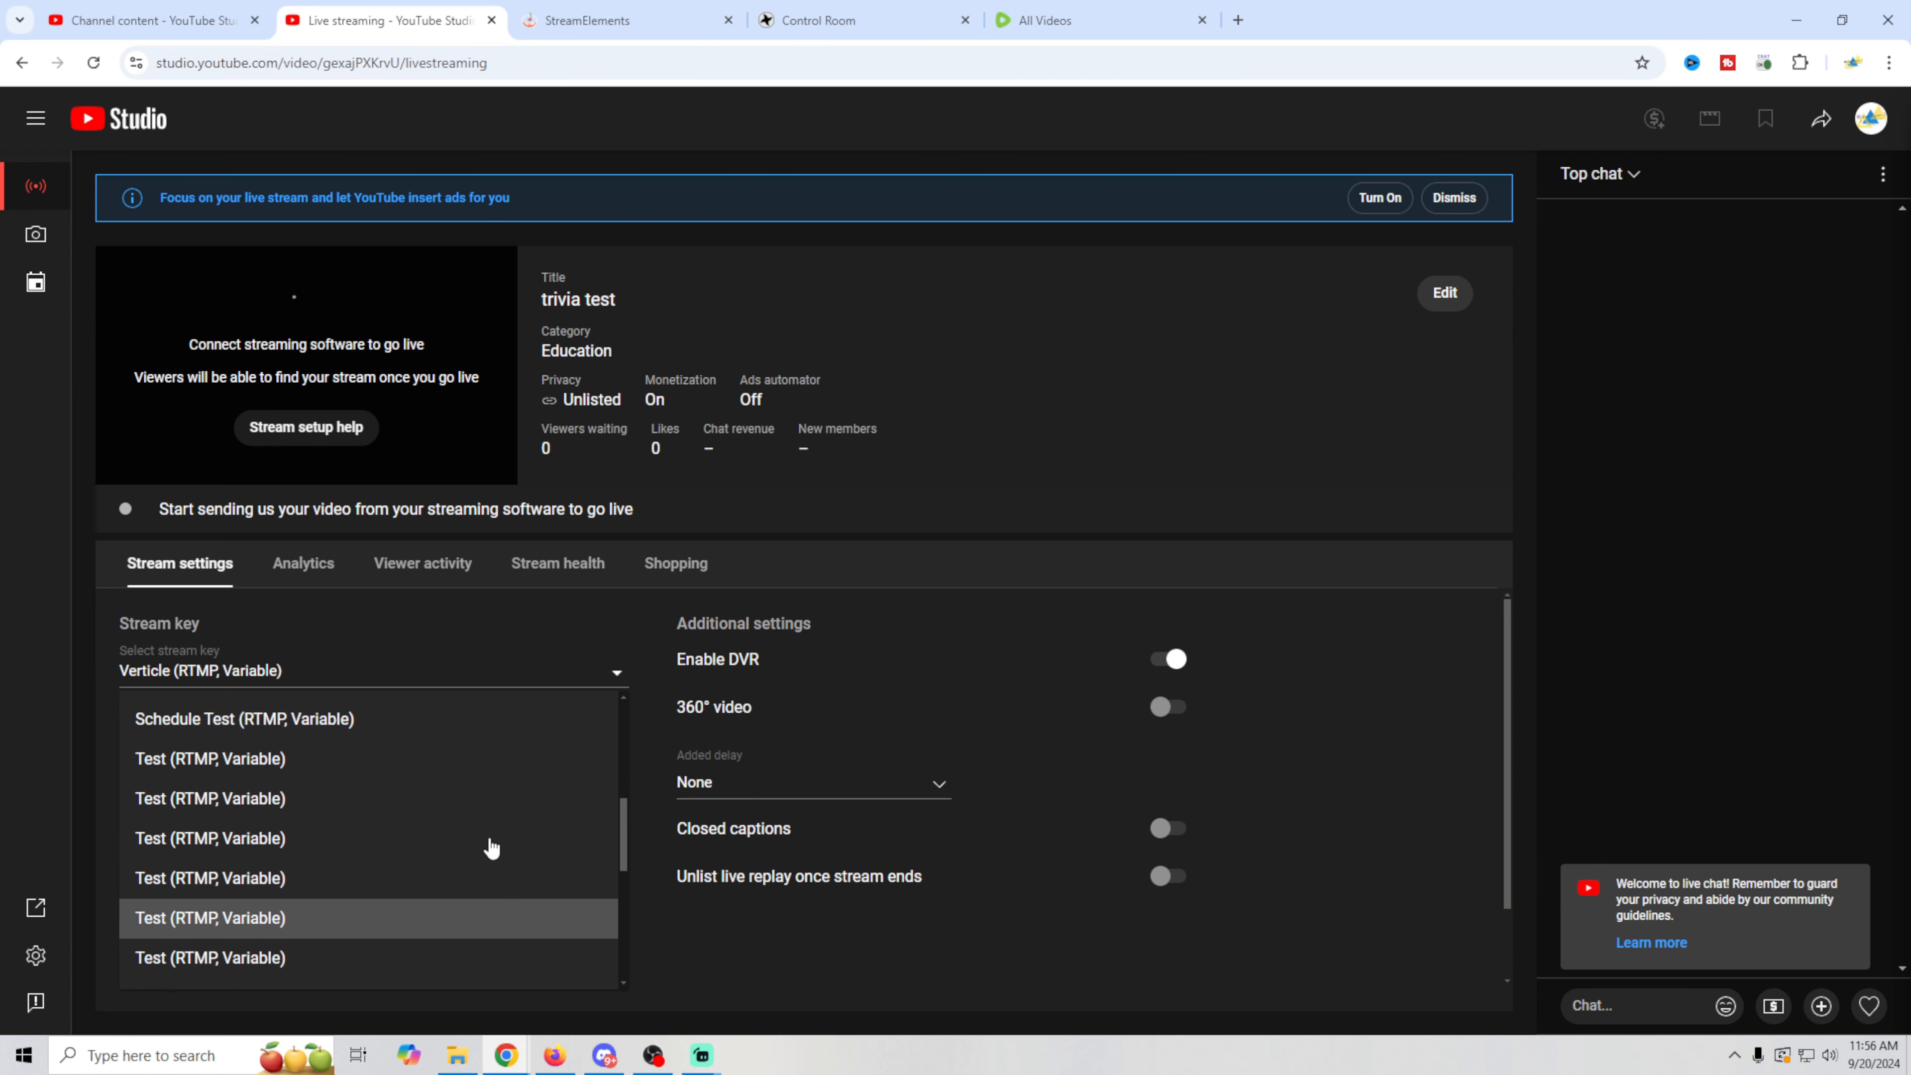
scroll(491, 847, up, 1)
scroll(491, 847, up, 1)
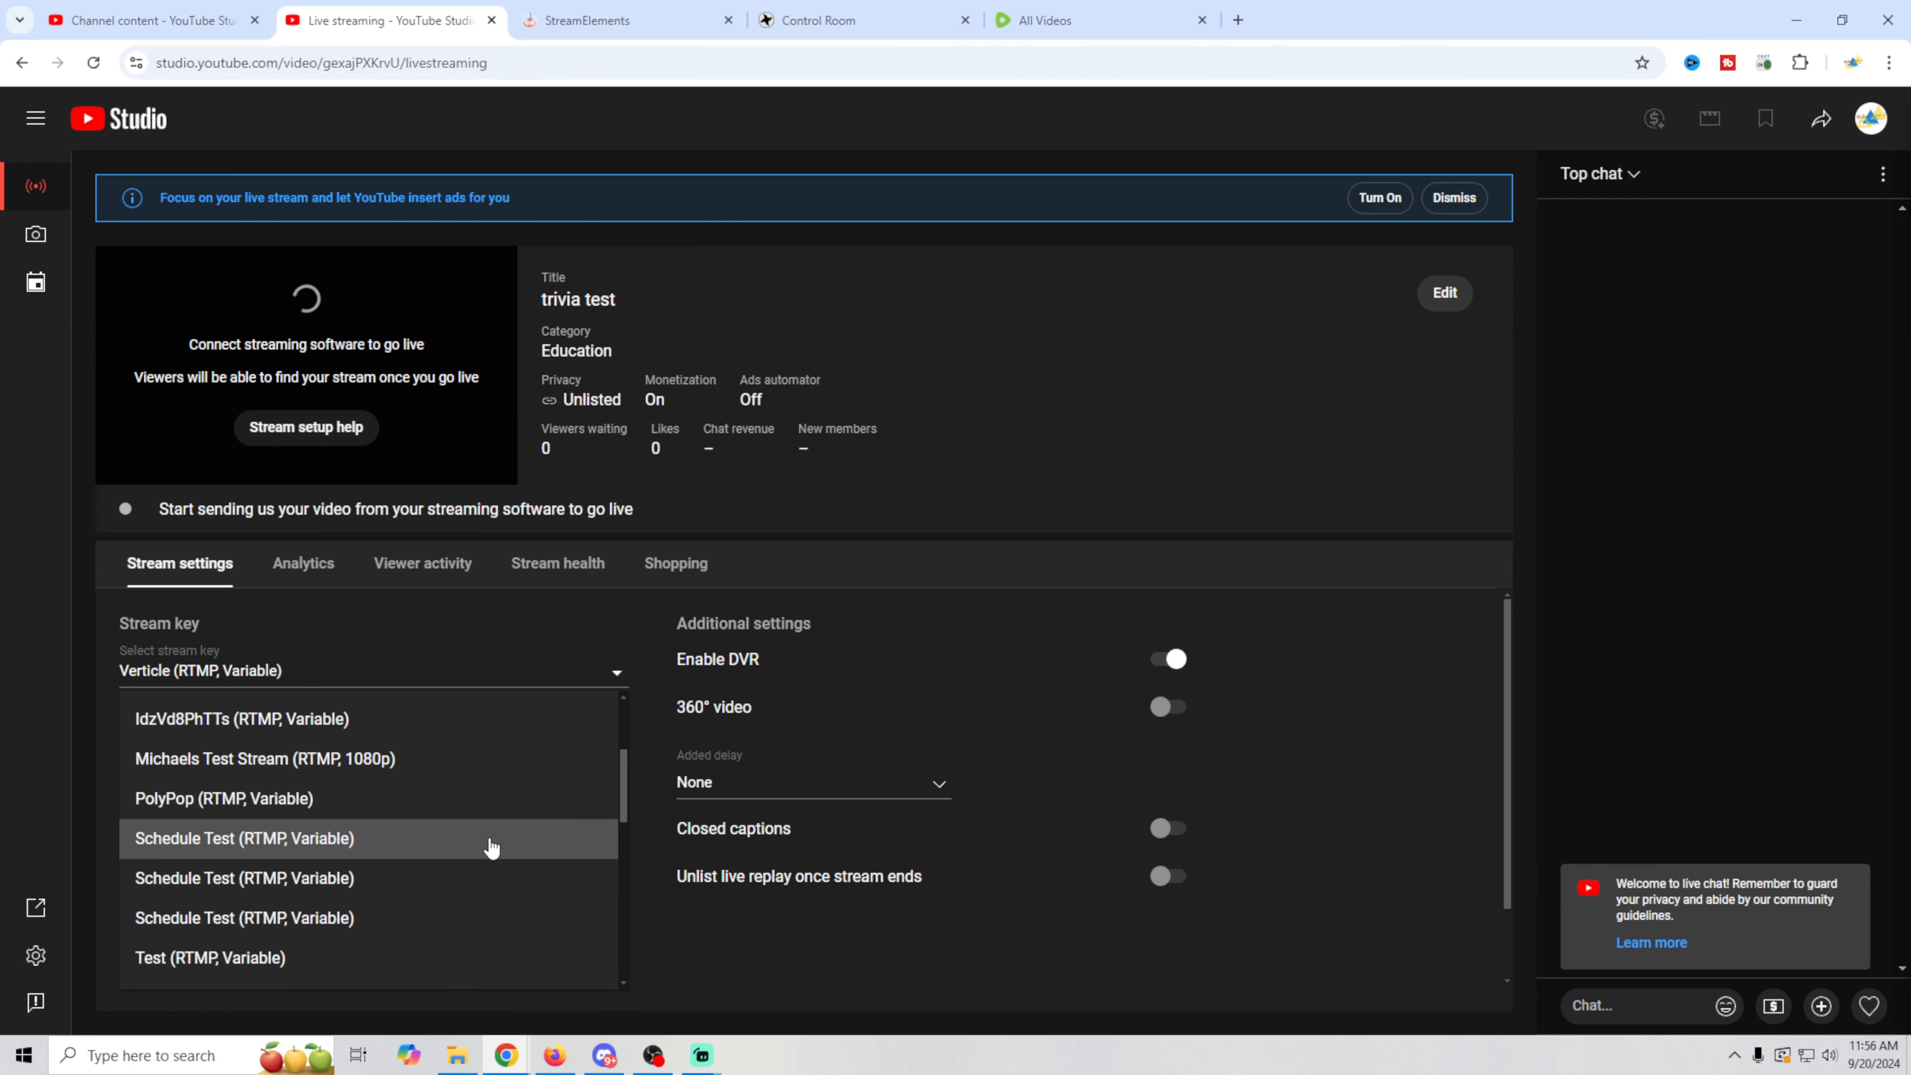